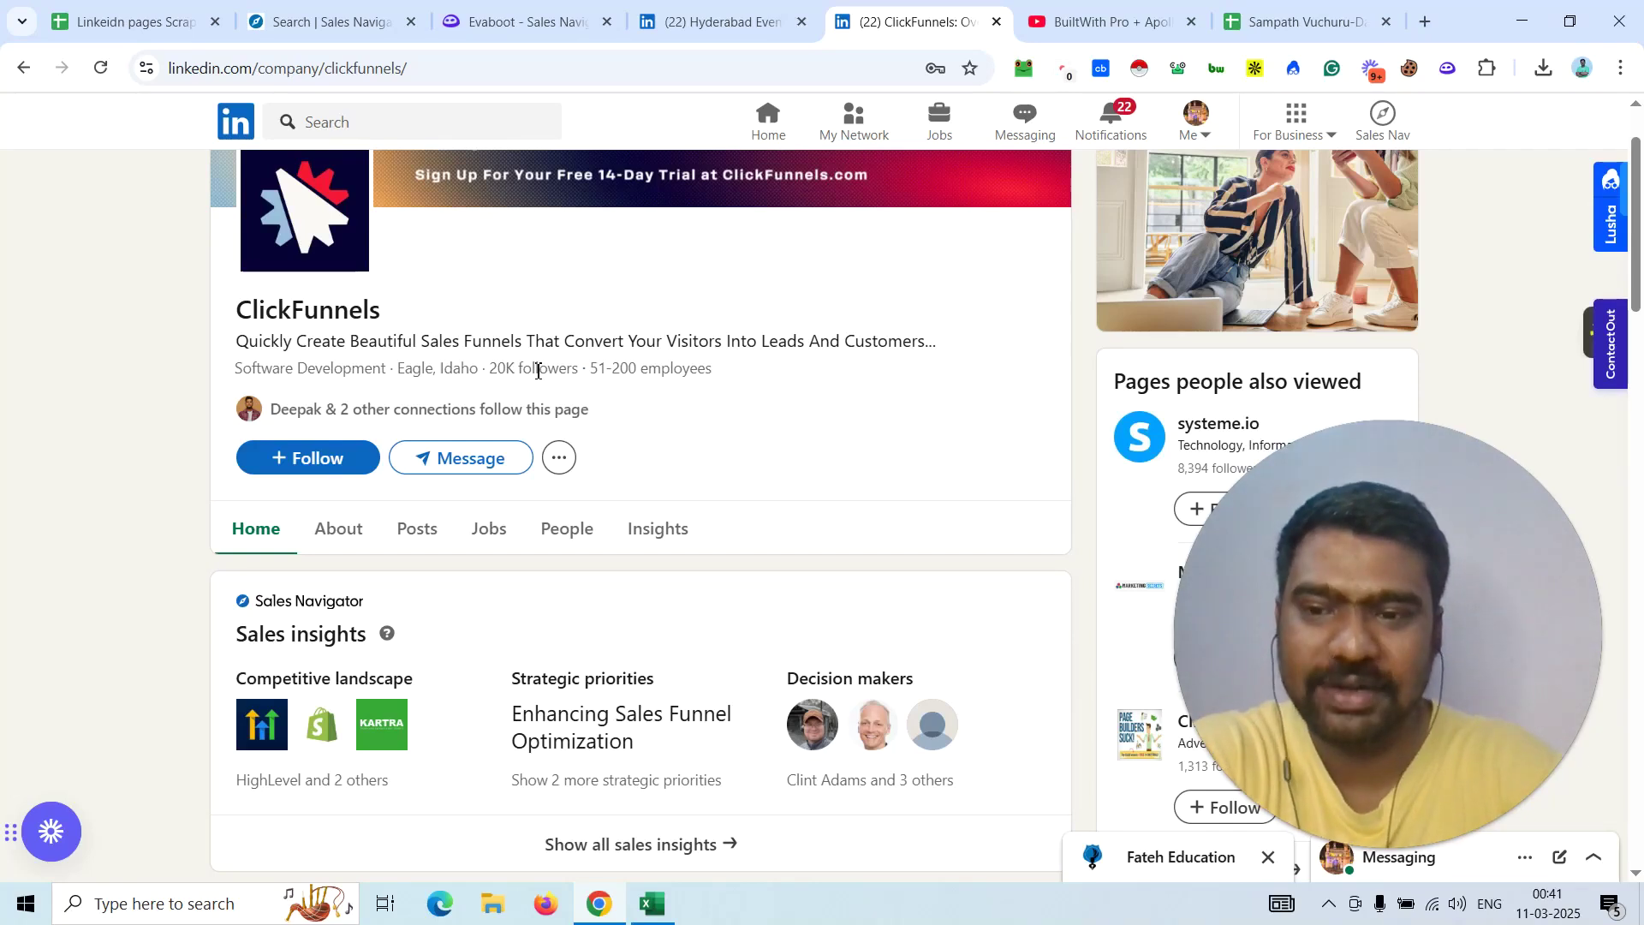
# Highlight the follower count in the ClickFunnels company page header, then clear the selection
pyautogui.doubleClick(535, 371)
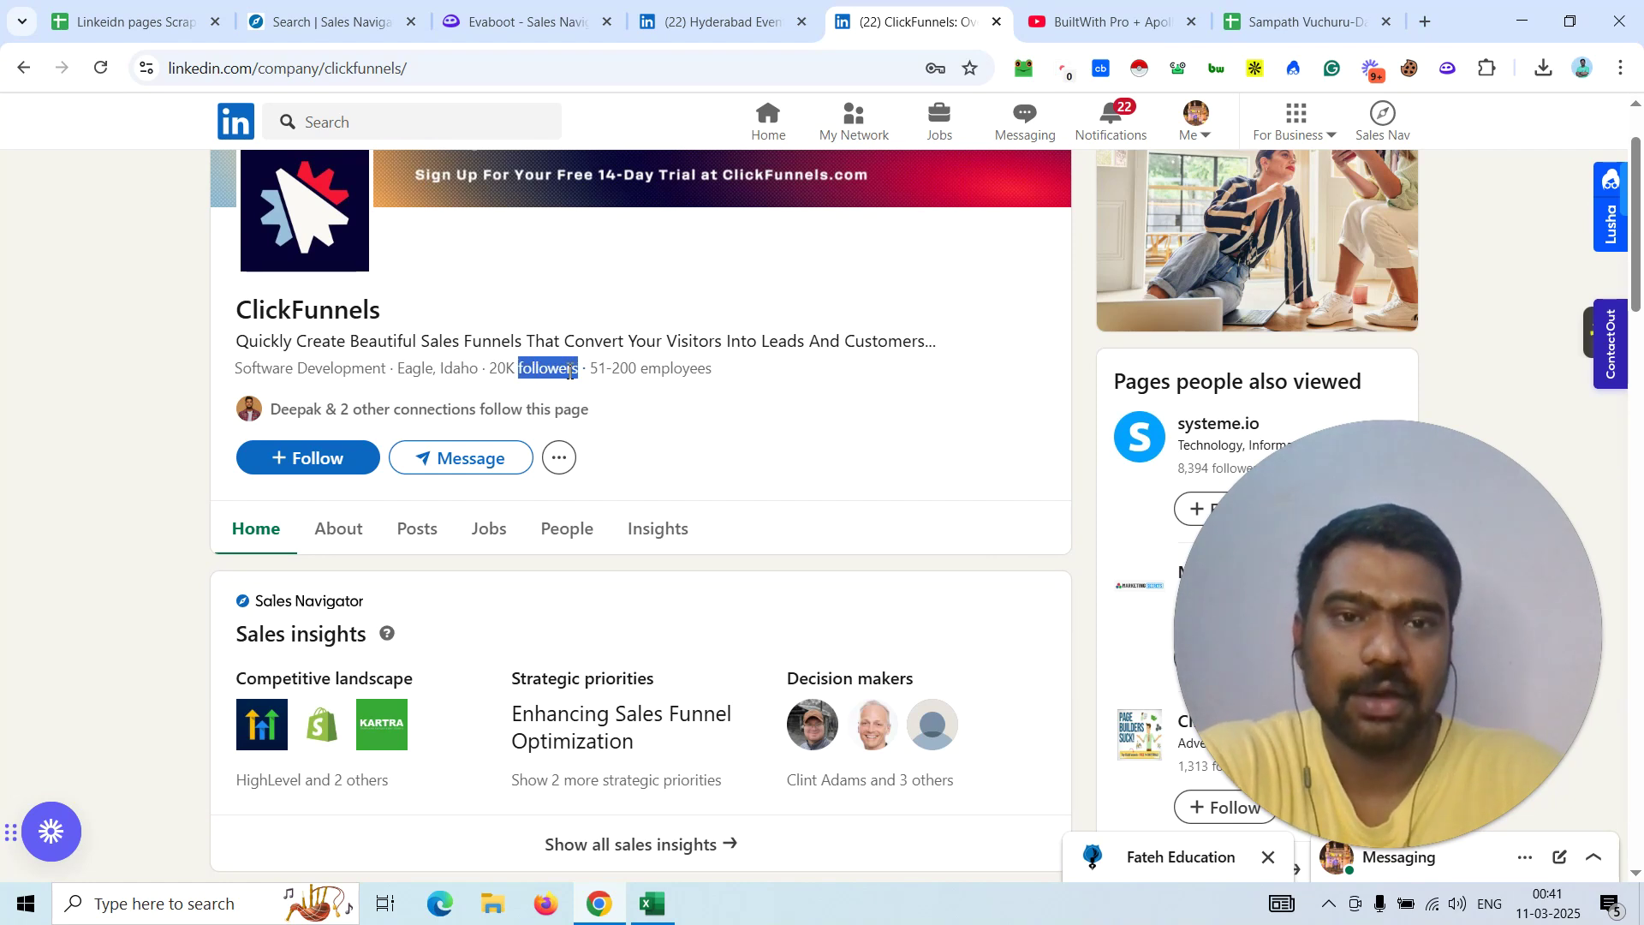
pyautogui.moveTo(399, 368); pyautogui.dragTo(529, 362)
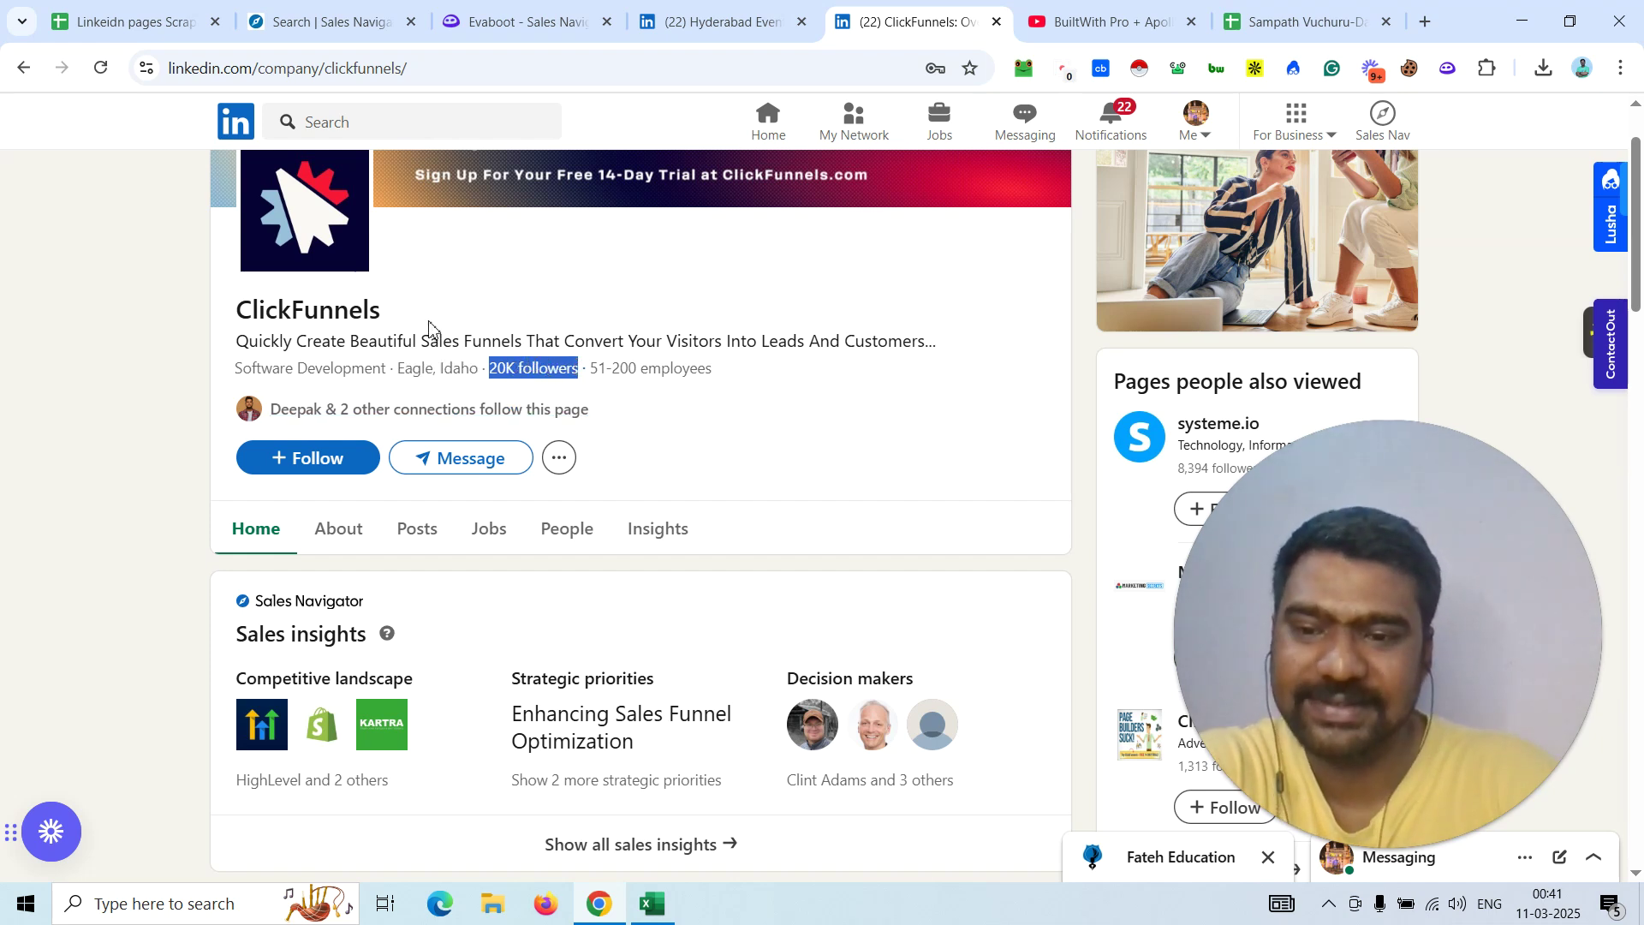
pyautogui.click(765, 334)
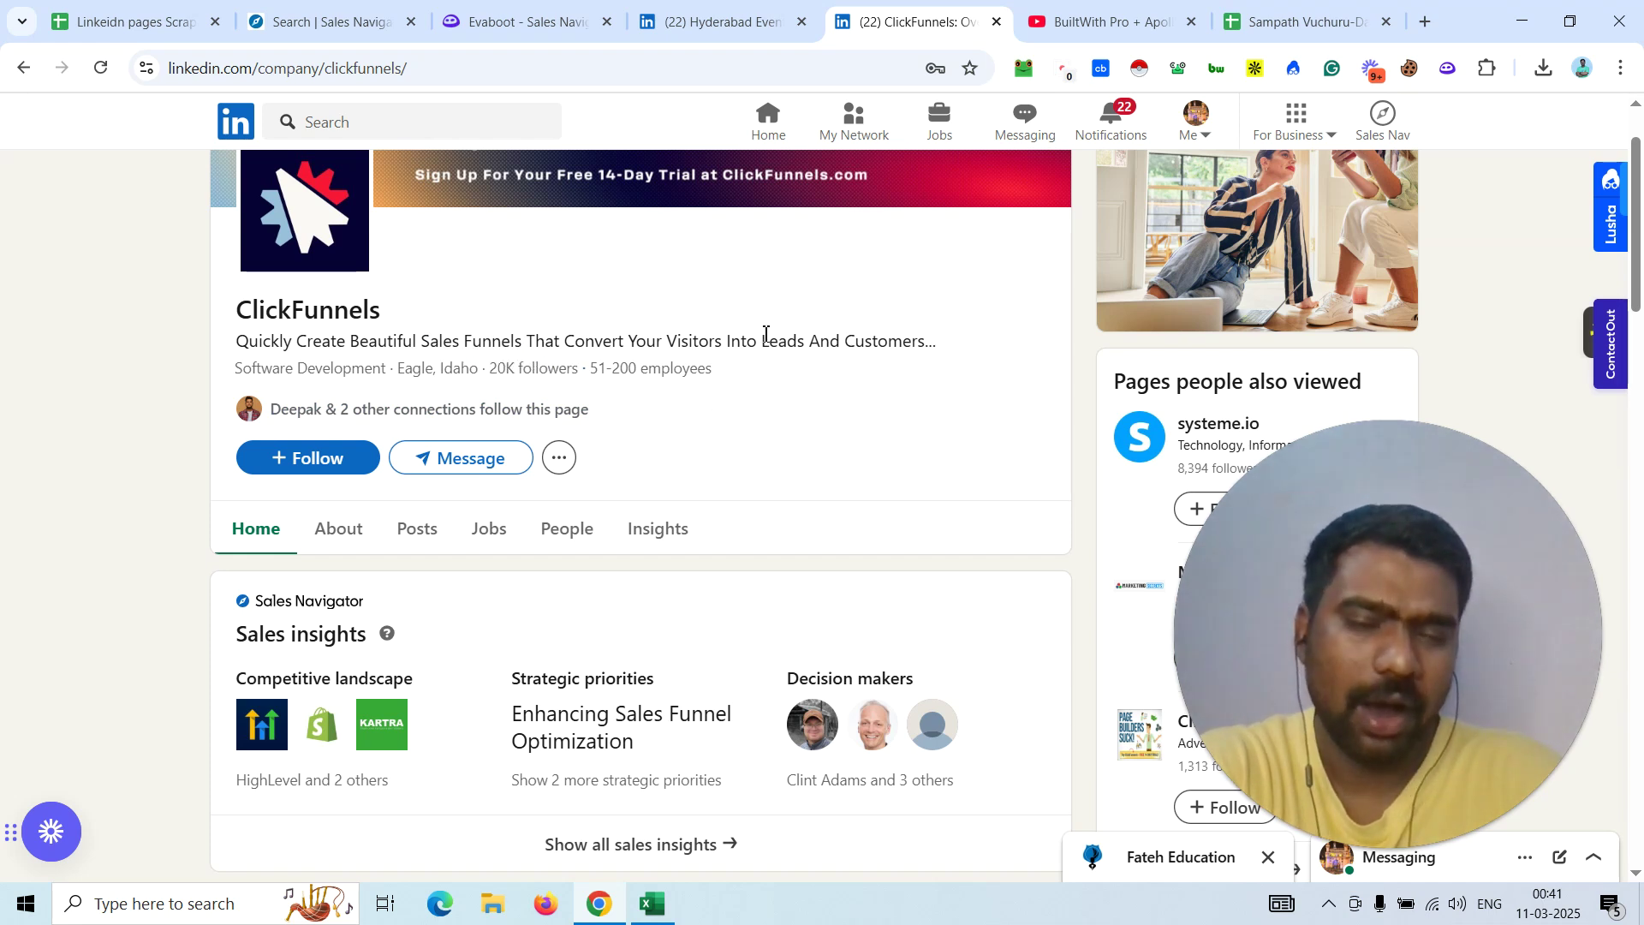
# Switch to the BuiltWith Pro + Apollo io YouTube video and highlight the WhatsApp contact line in its description
pyautogui.click(1095, 10)
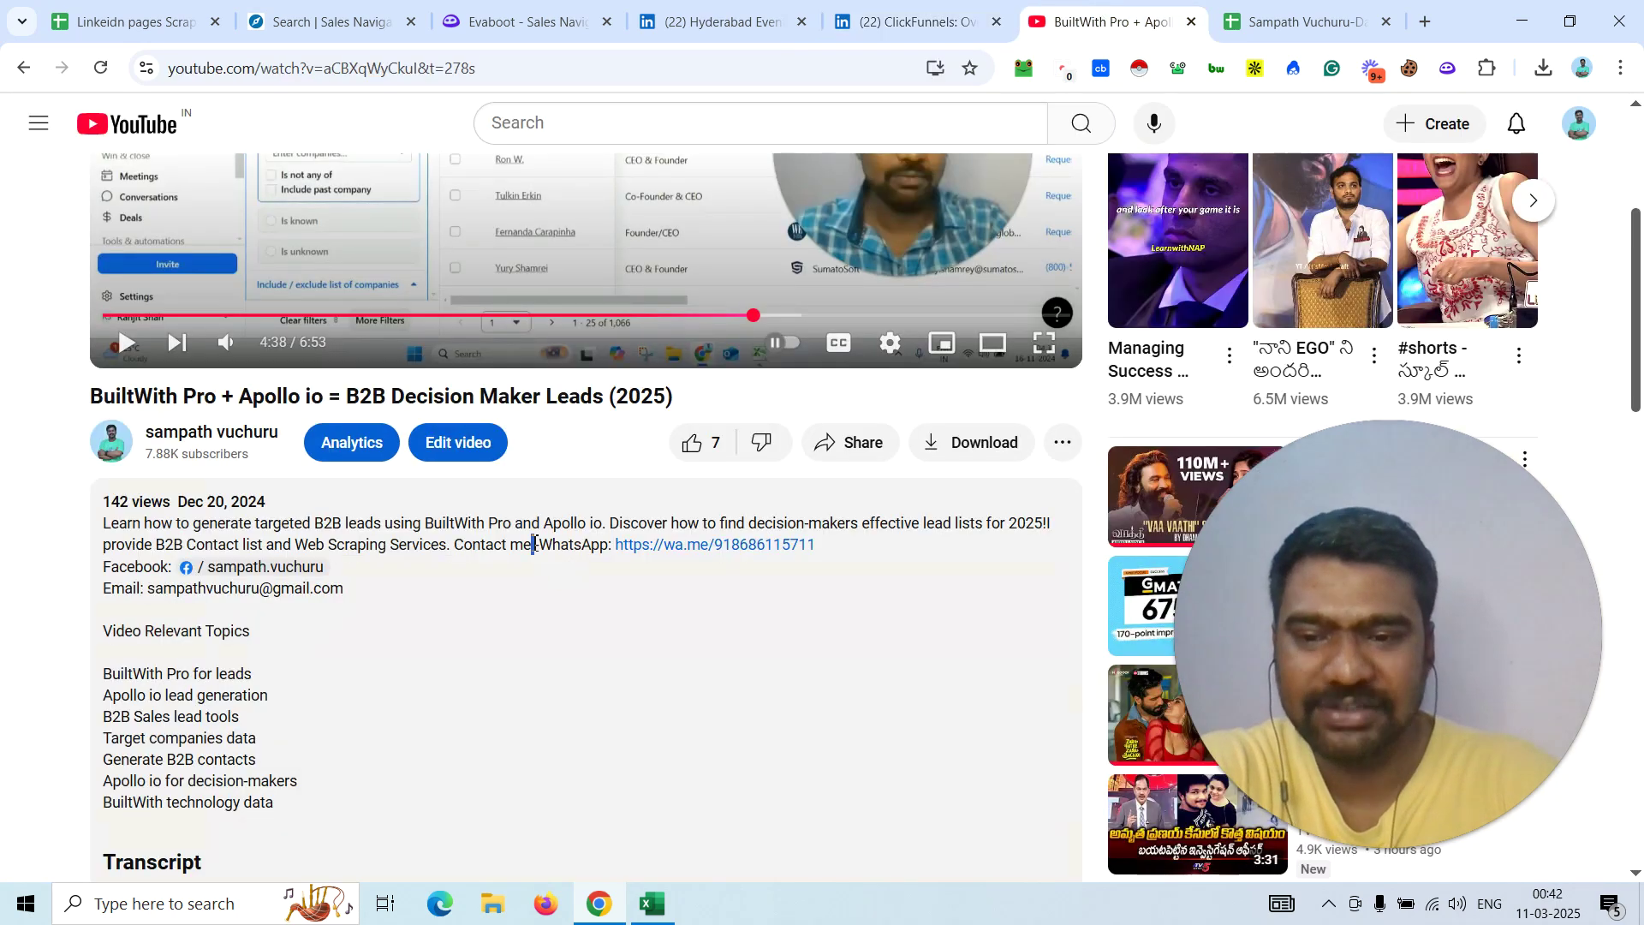
pyautogui.moveTo(533, 544); pyautogui.dragTo(852, 547)
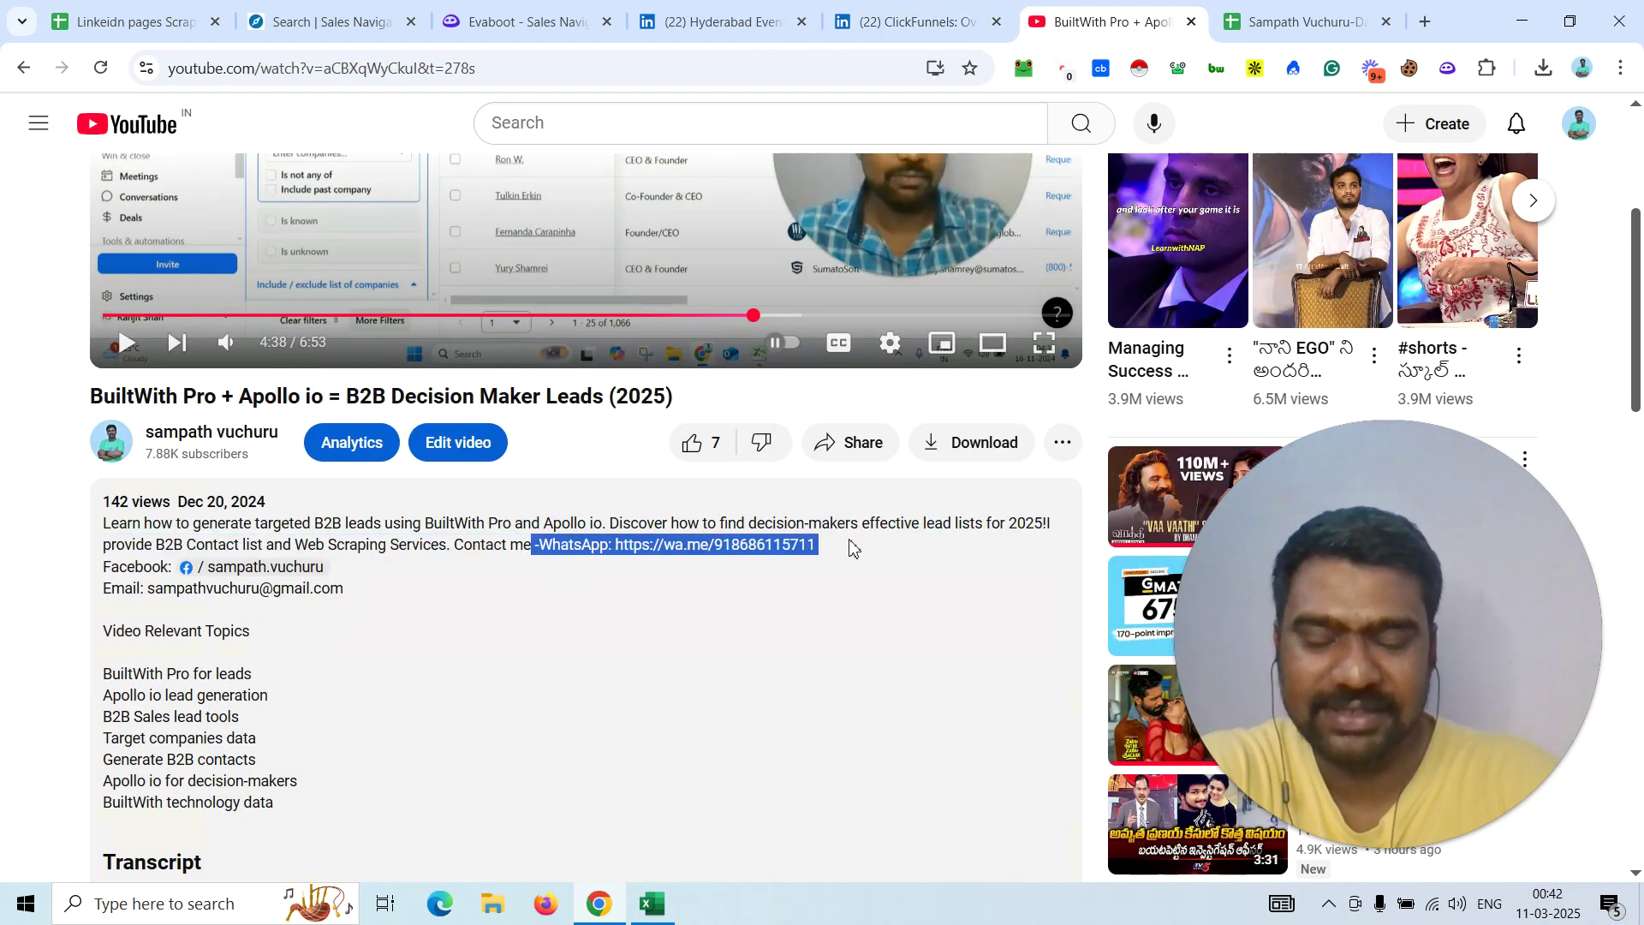
pyautogui.click(410, 586)
# Switch to the data list example spreadsheet in Google Sheets and view the Linkedin Data scraping and Cold Calling List sheets
pyautogui.click(866, 5)
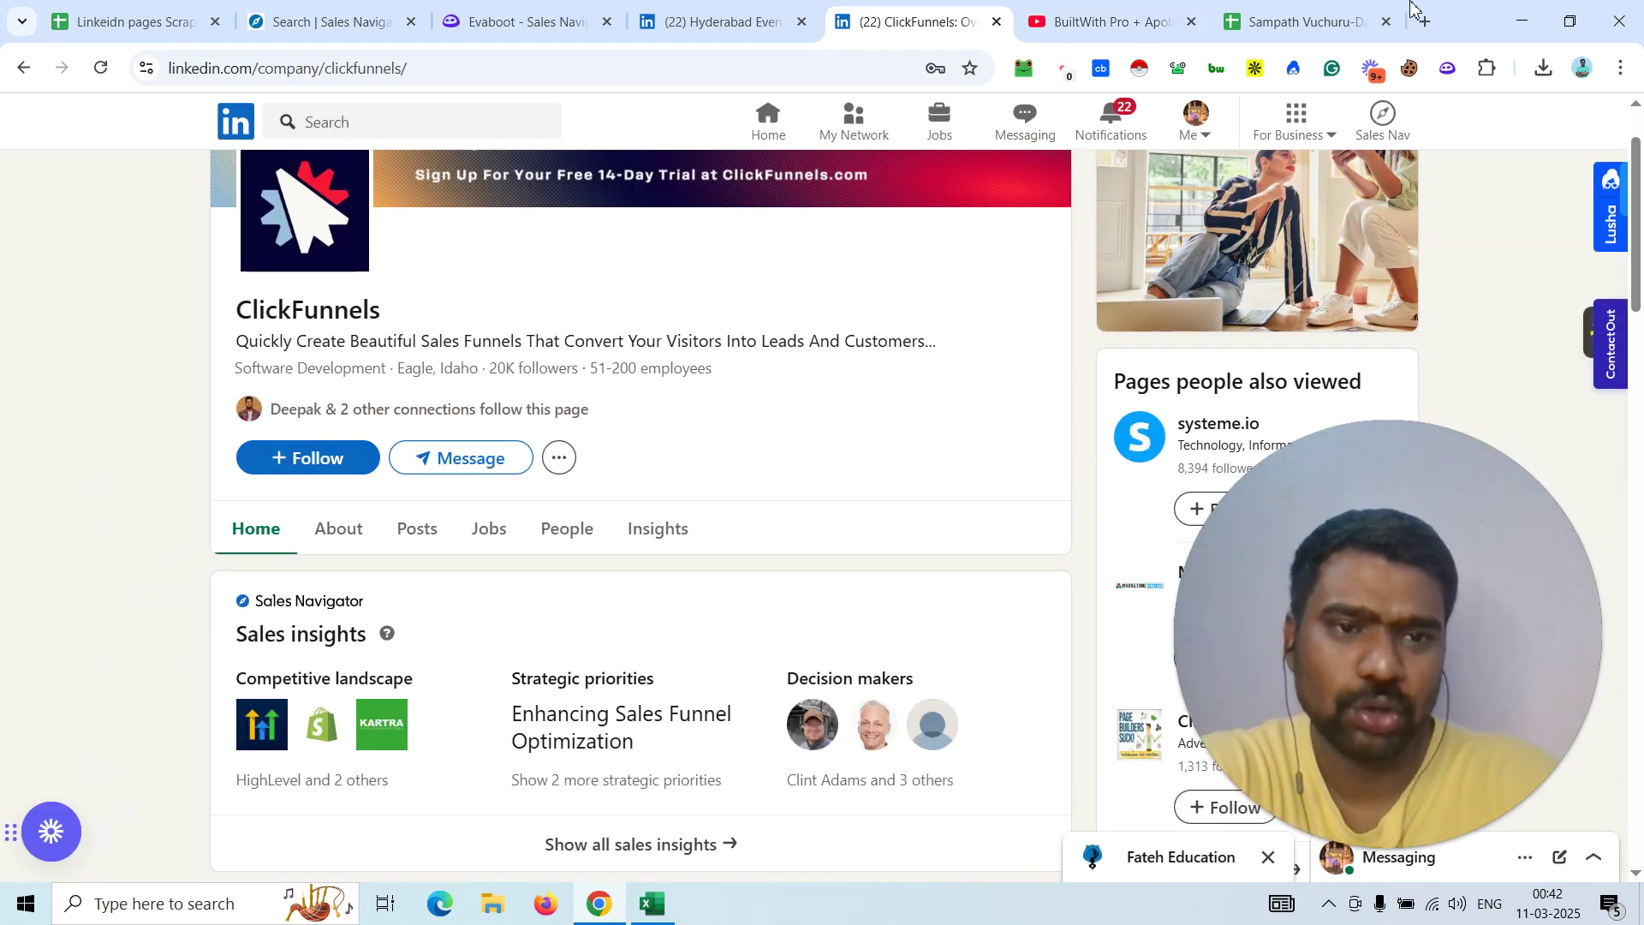
pyautogui.click(1303, 8)
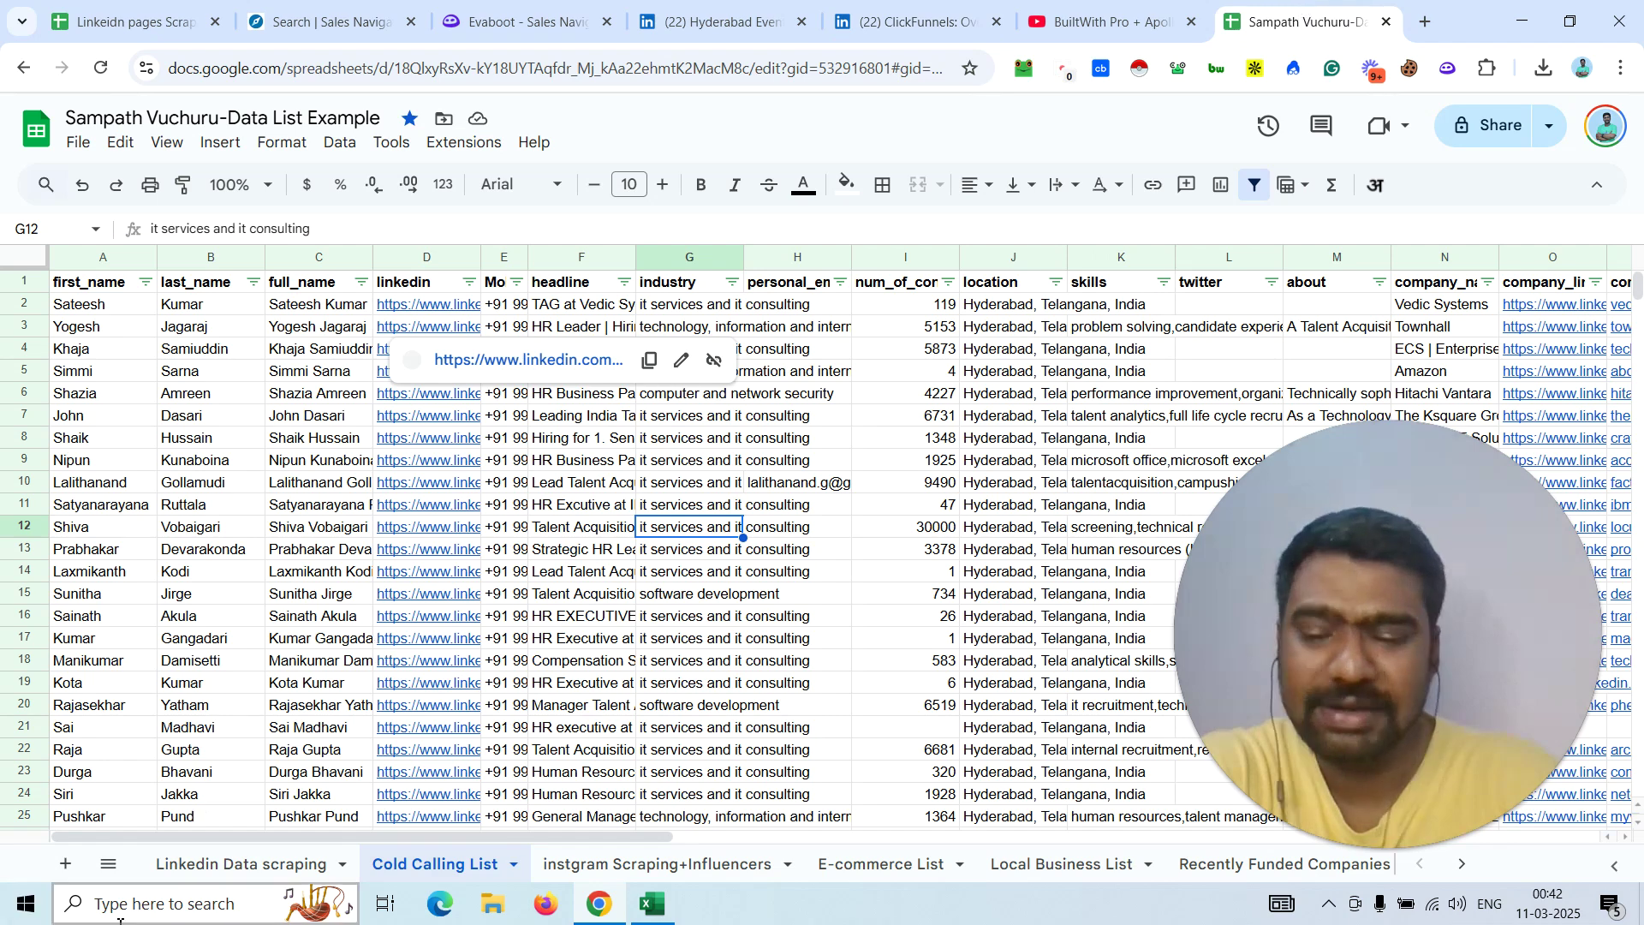
pyautogui.click(298, 865)
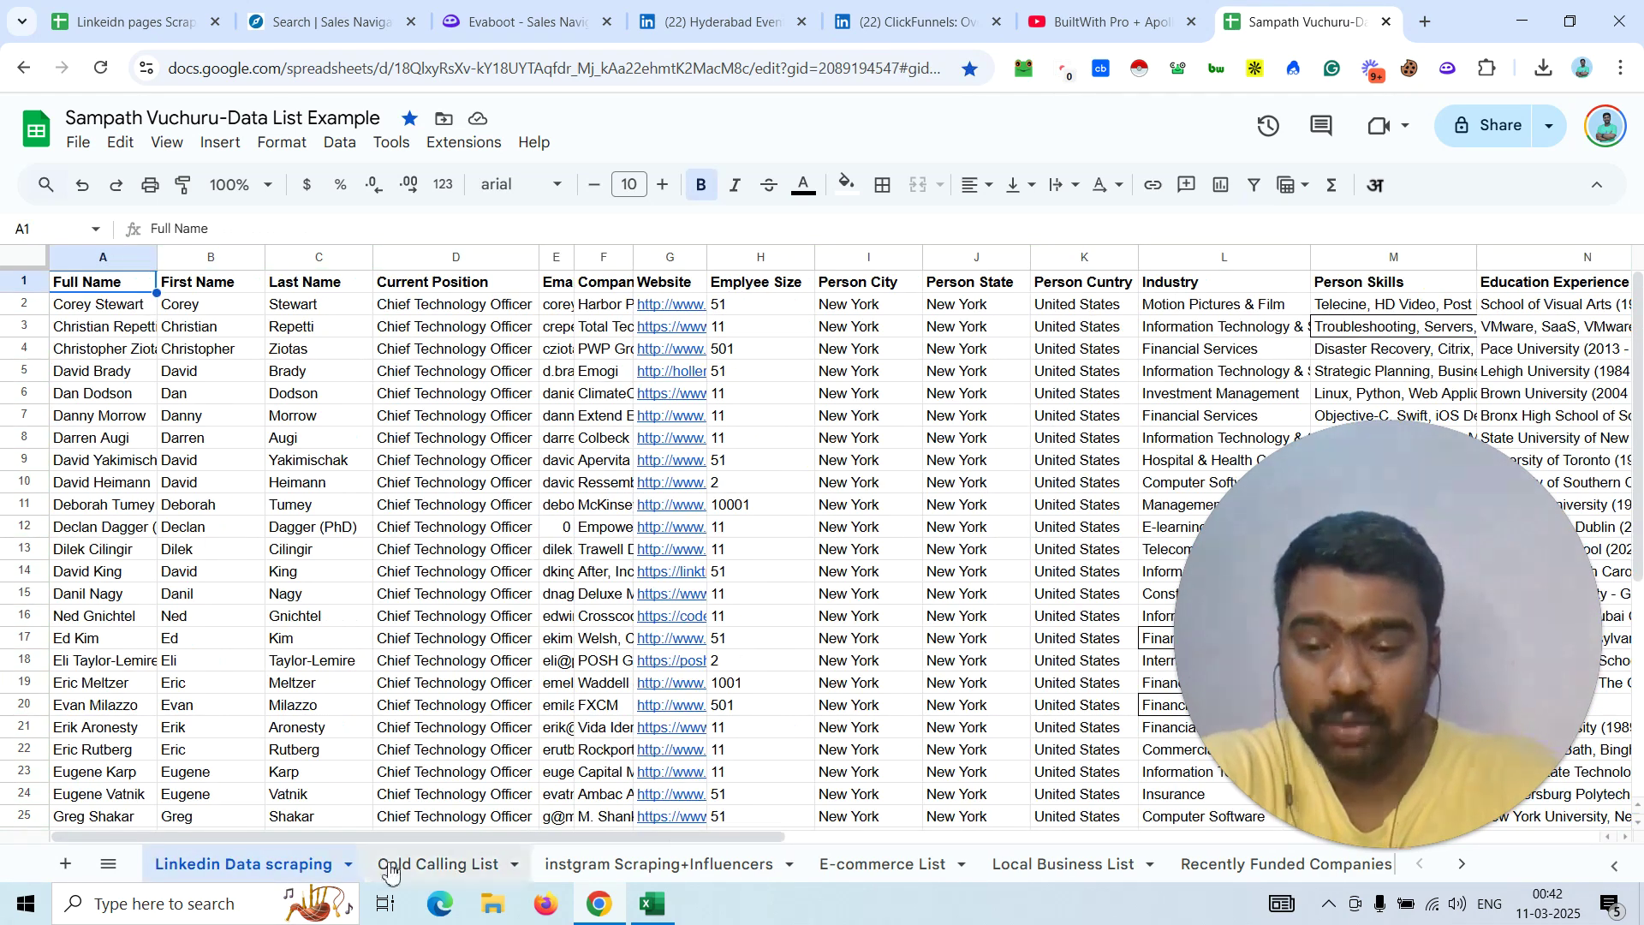
pyautogui.click(390, 864)
pyautogui.click(757, 488)
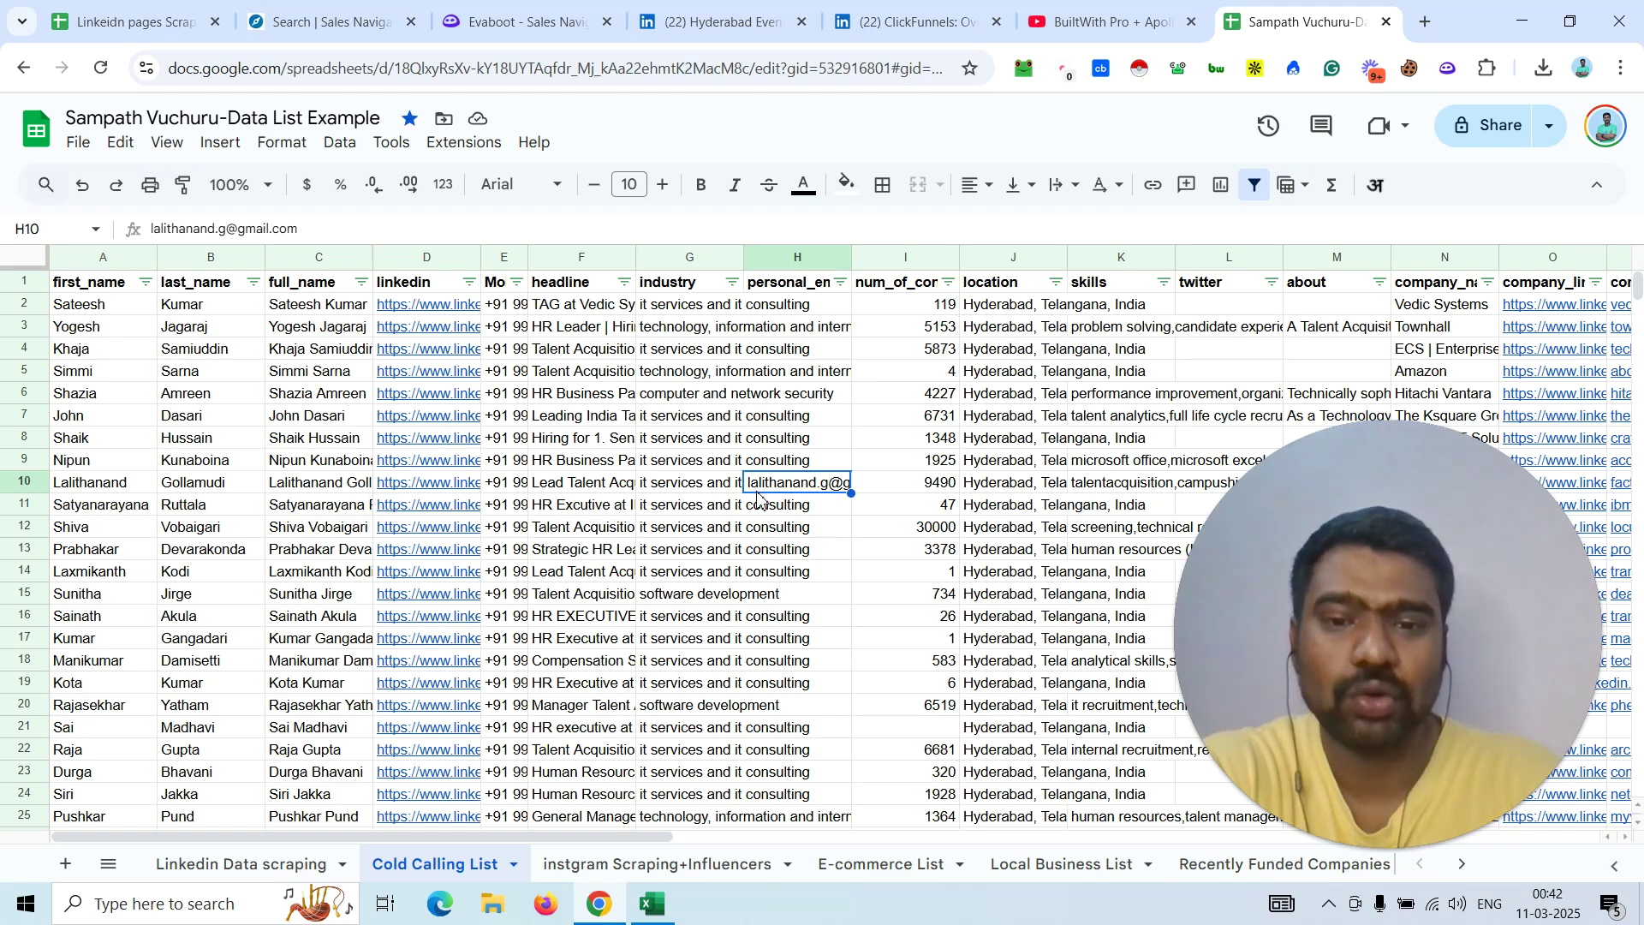
pyautogui.click(937, 355)
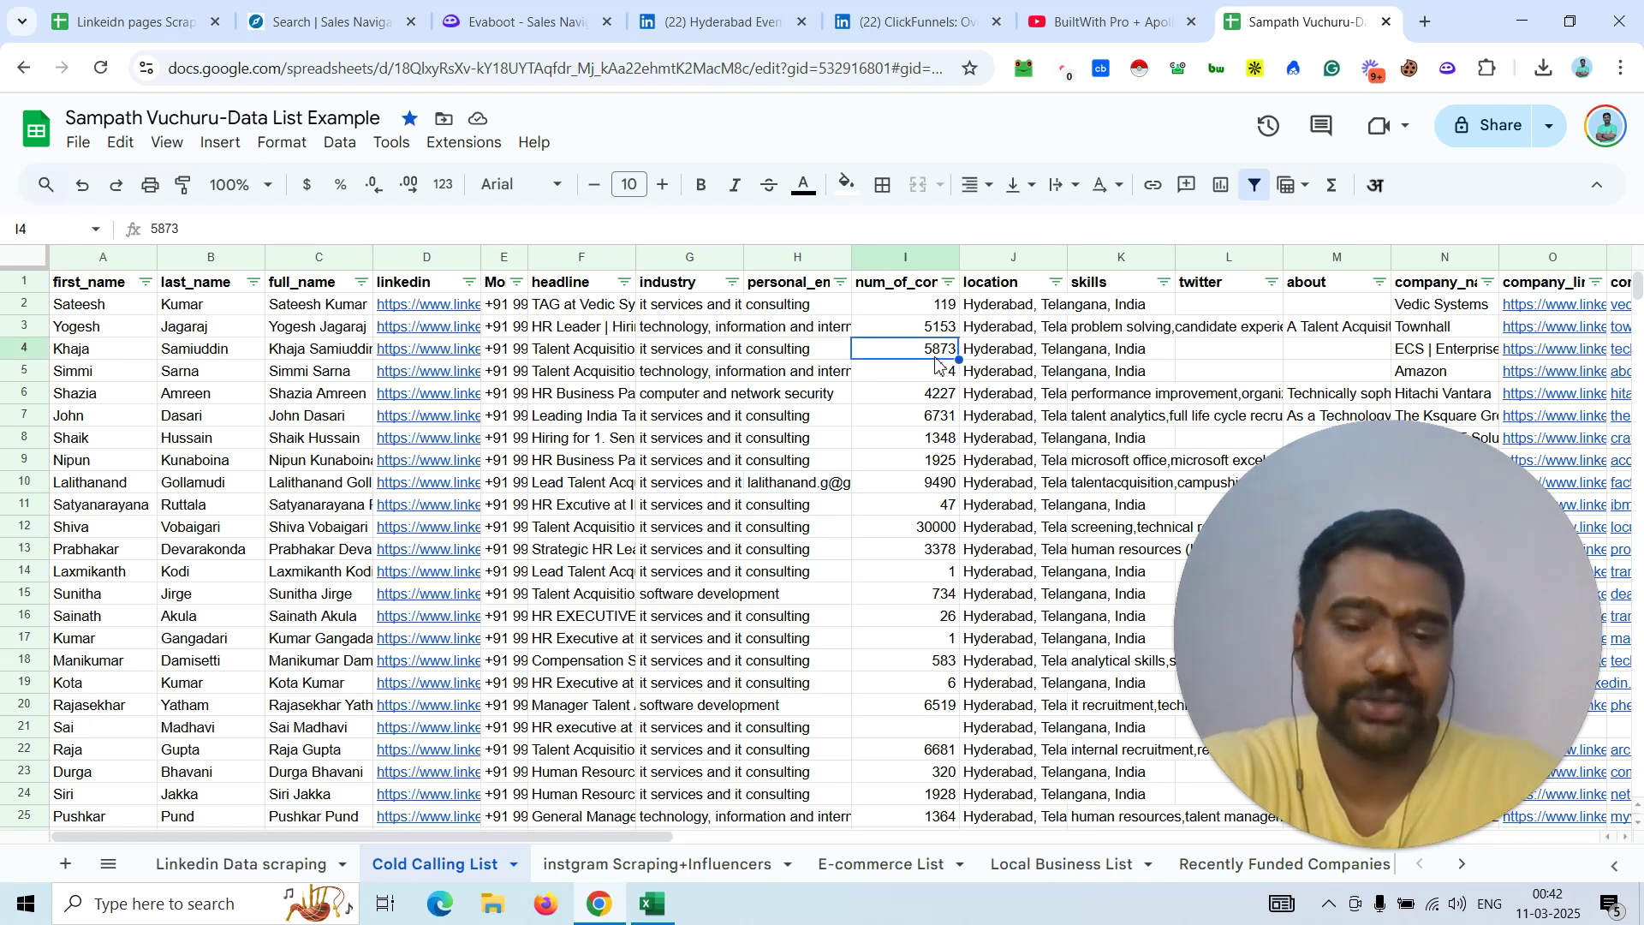
# View the instgram Scraping+Influencers and E-commerce List sheets, ending on the Local Business List sheet
pyautogui.click(729, 866)
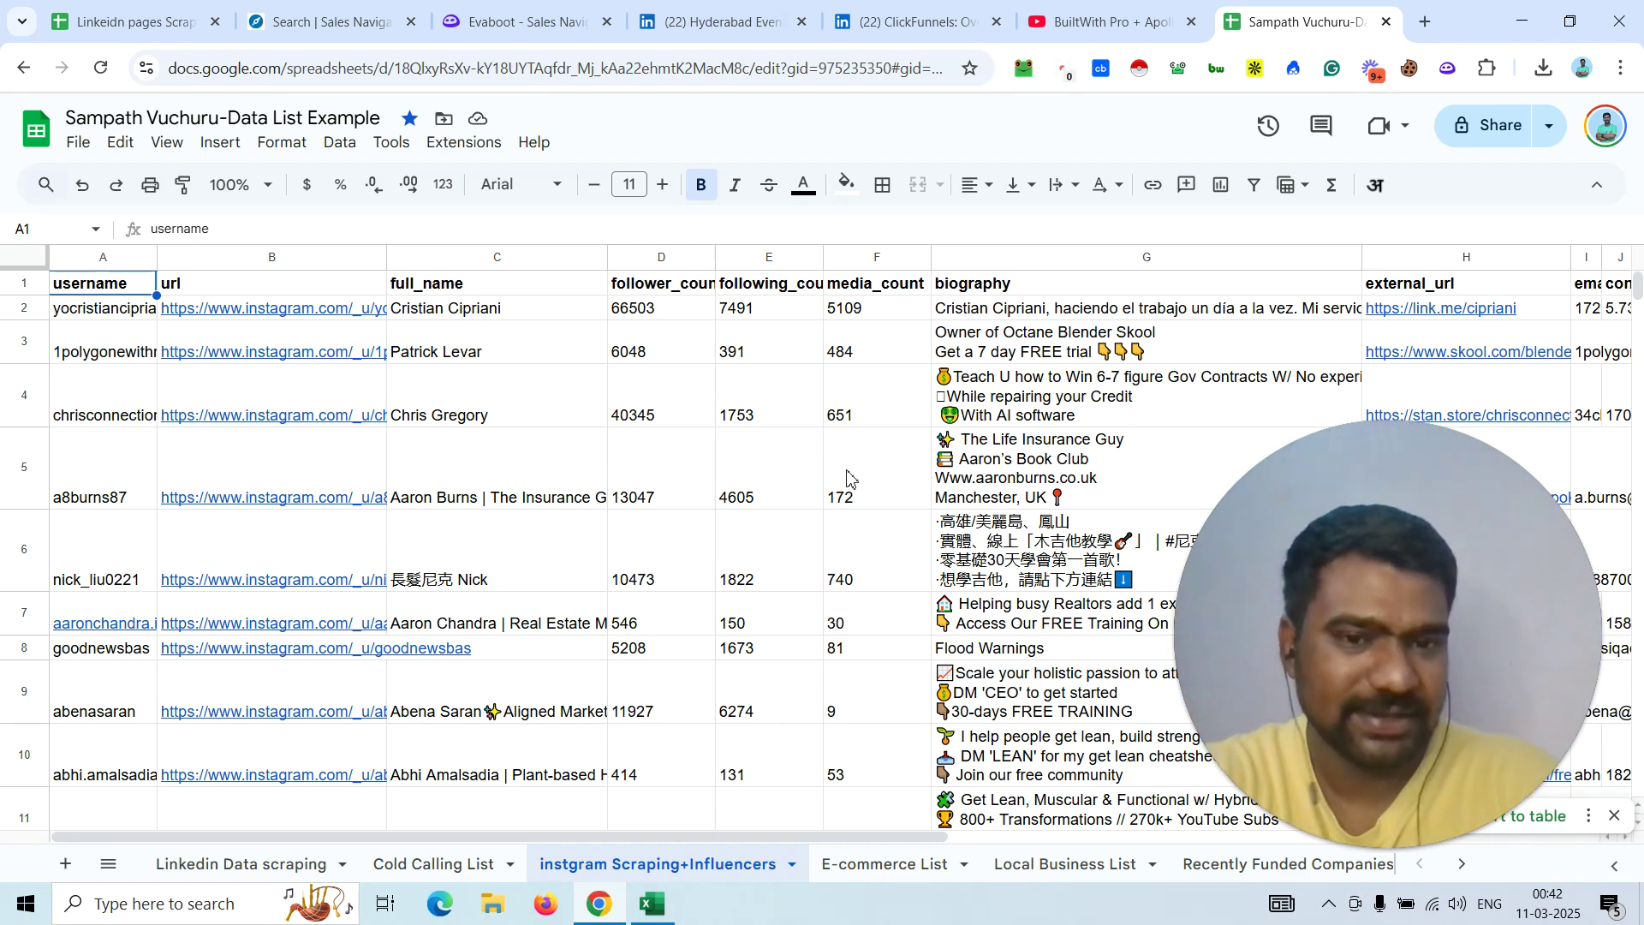
pyautogui.click(869, 859)
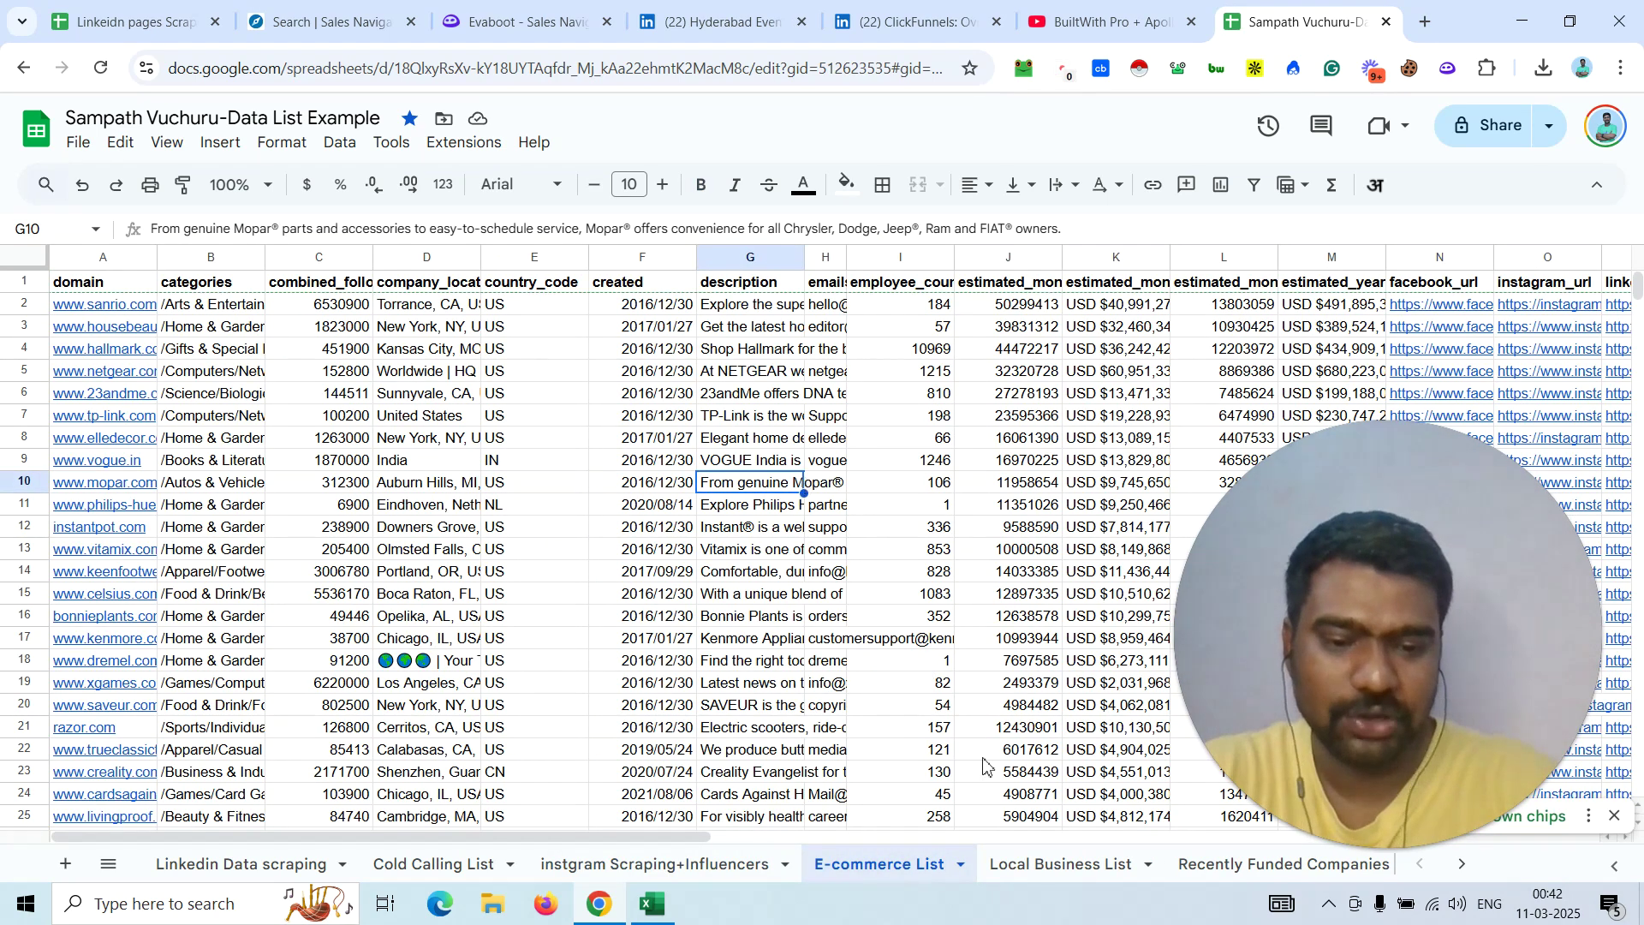
pyautogui.click(1030, 860)
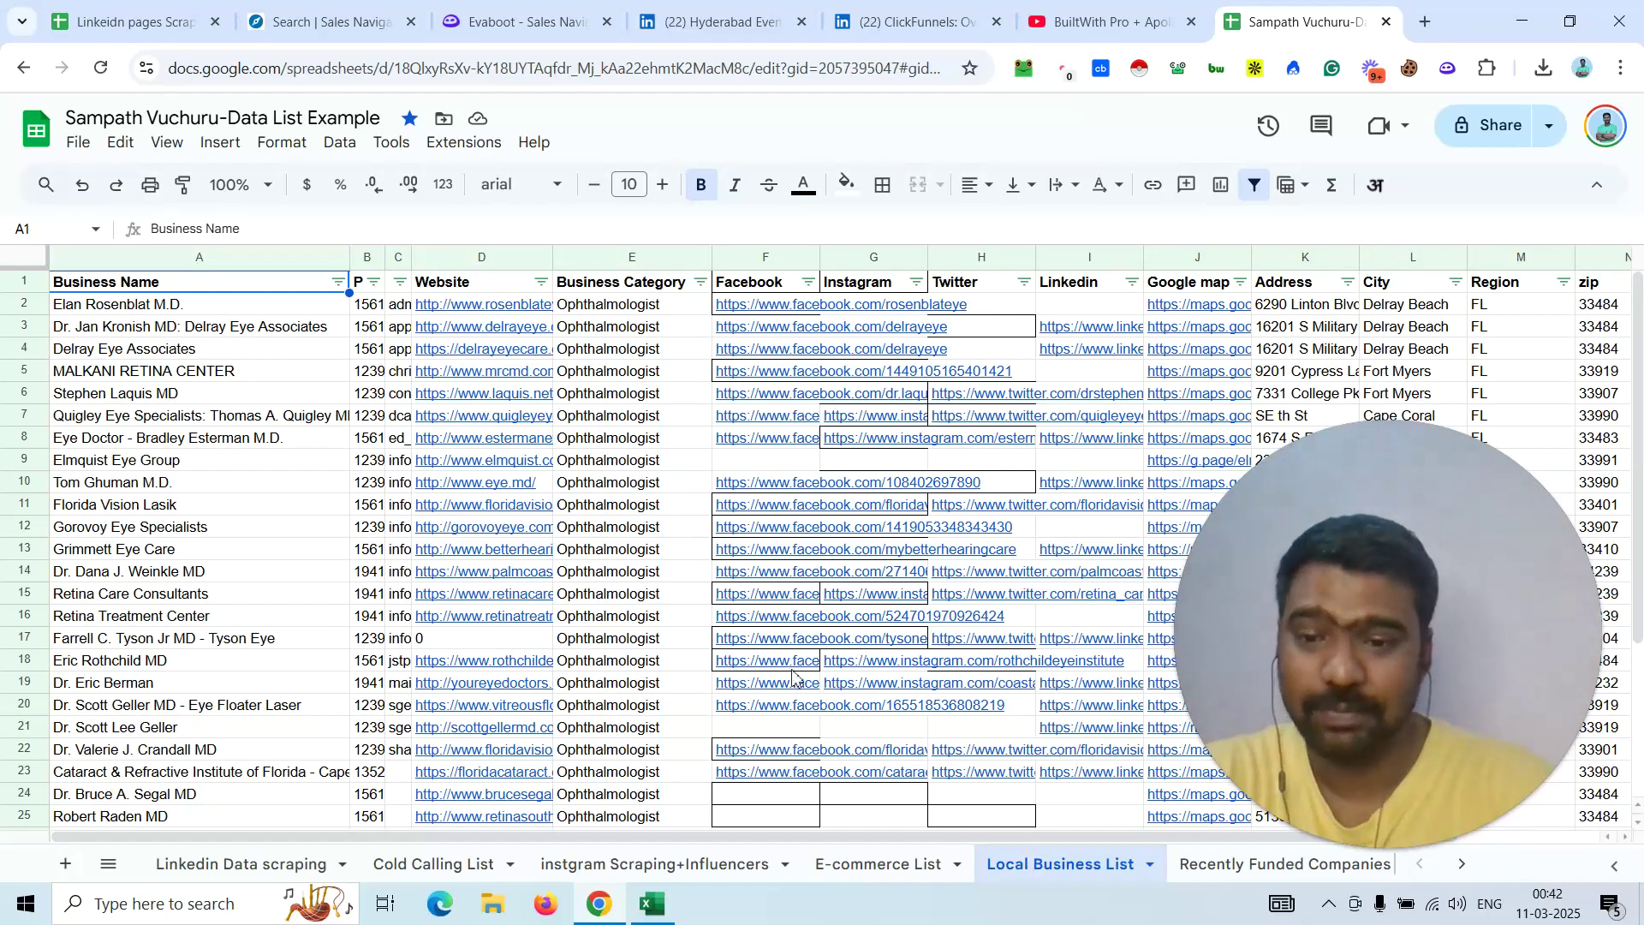
# Examine the columns of the Local Business List sheet along row 12, from the social links to the address, city and zip
pyautogui.click(664, 537)
pyautogui.press('Right')
pyautogui.hotkey('ctrl', 'Right')
pyautogui.hotkey('ctrl', 'Right')
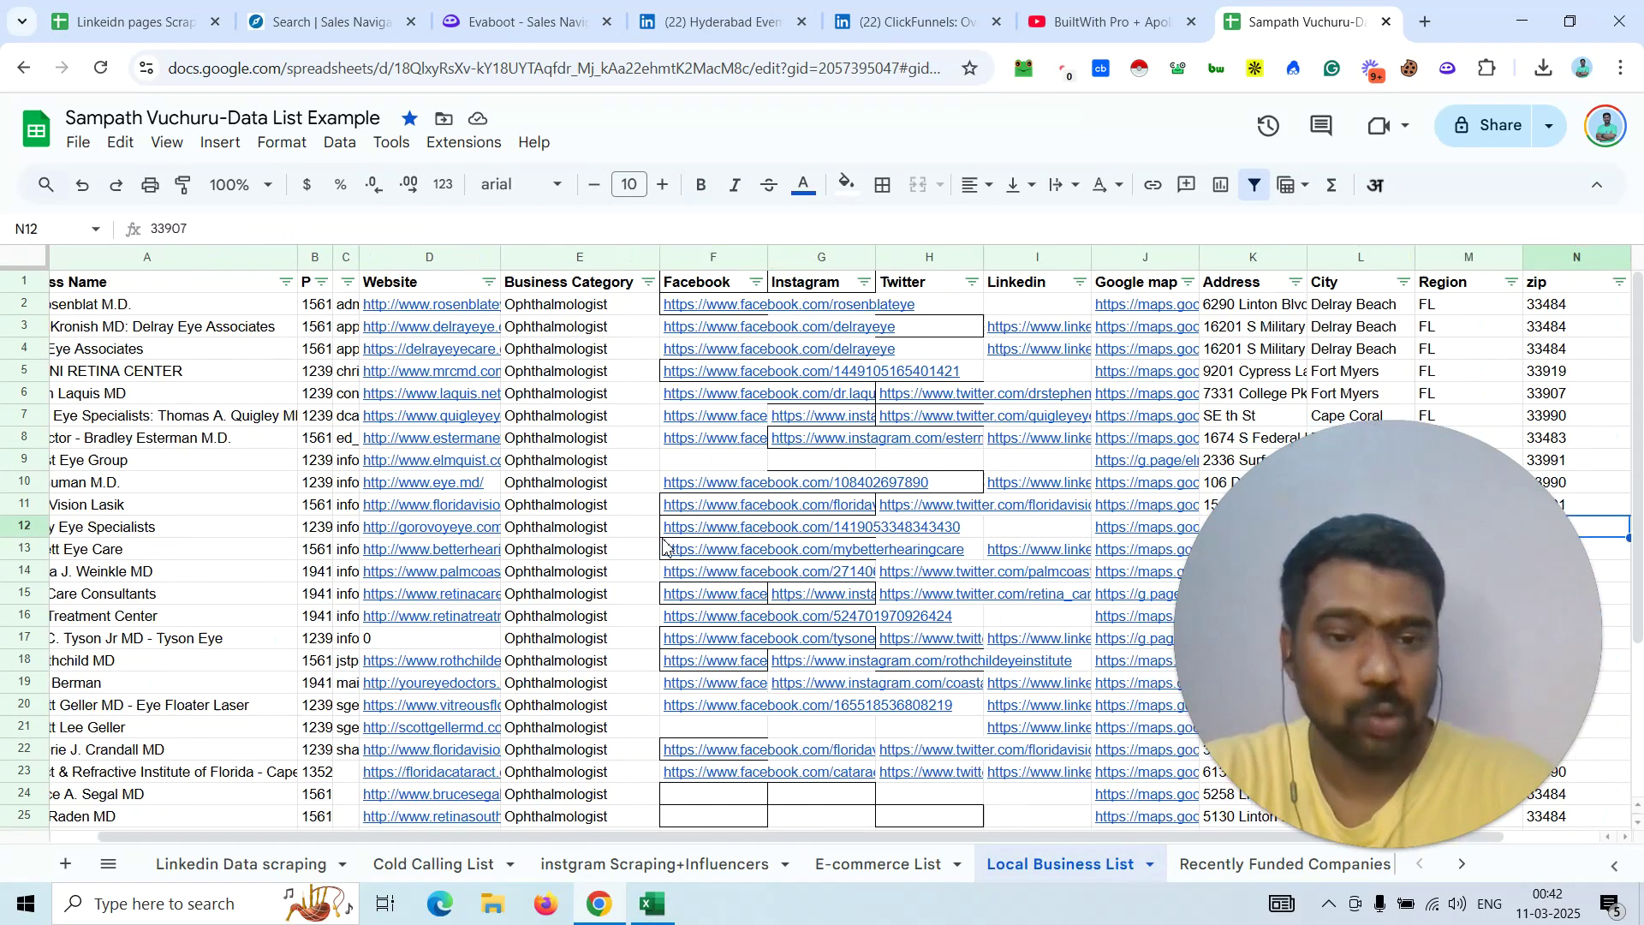
pyautogui.press('Left')
pyautogui.press('Left')
pyautogui.press('Left')
pyautogui.press('Left')
pyautogui.press('Left')
pyautogui.press('Left')
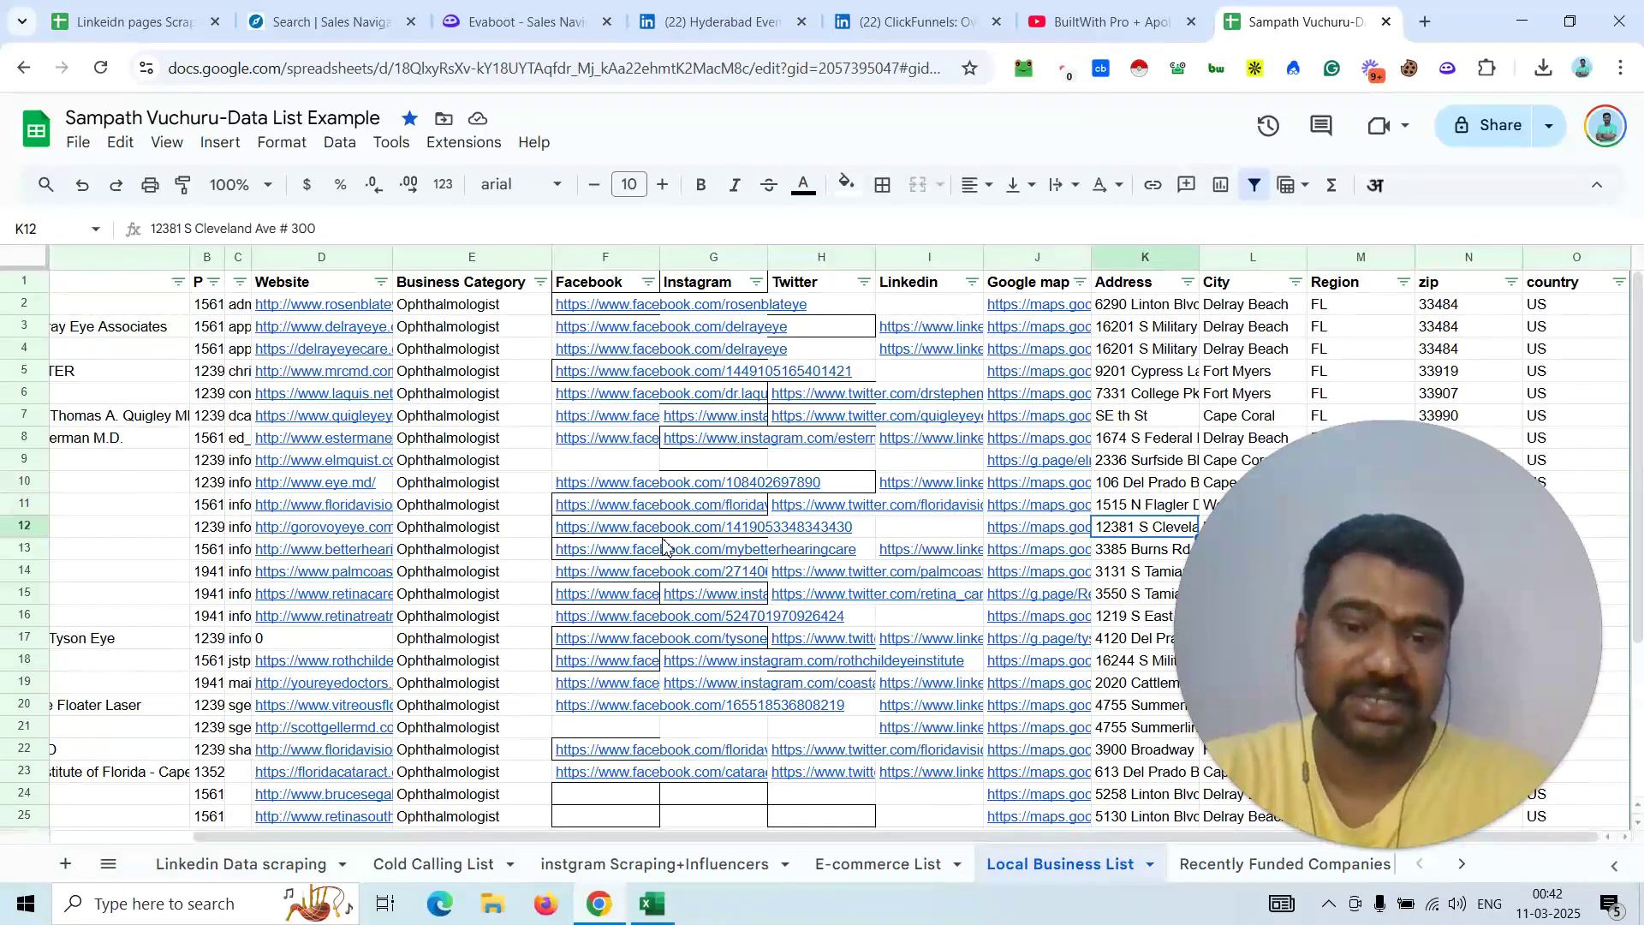
pyautogui.press('Right')
pyautogui.press('Right')
pyautogui.press('Right')
pyautogui.hotkey('ctrl', 'space')
pyautogui.hotkey('ctrl', 'c')
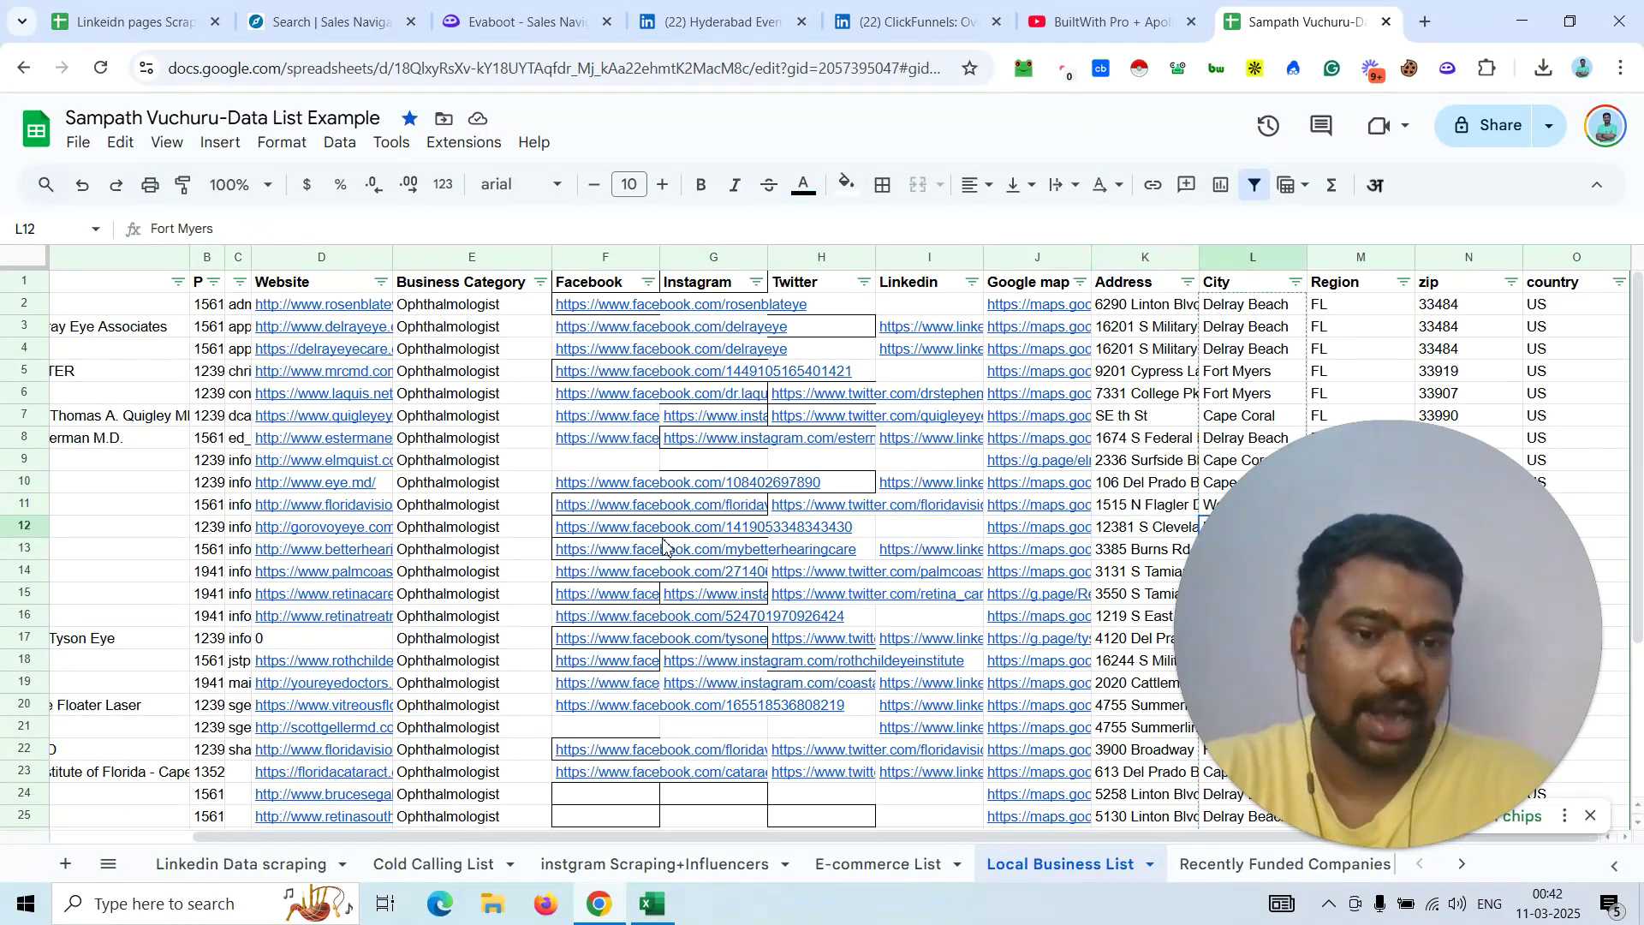
pyautogui.press('Escape')
pyautogui.press('Left')
pyautogui.press('Left')
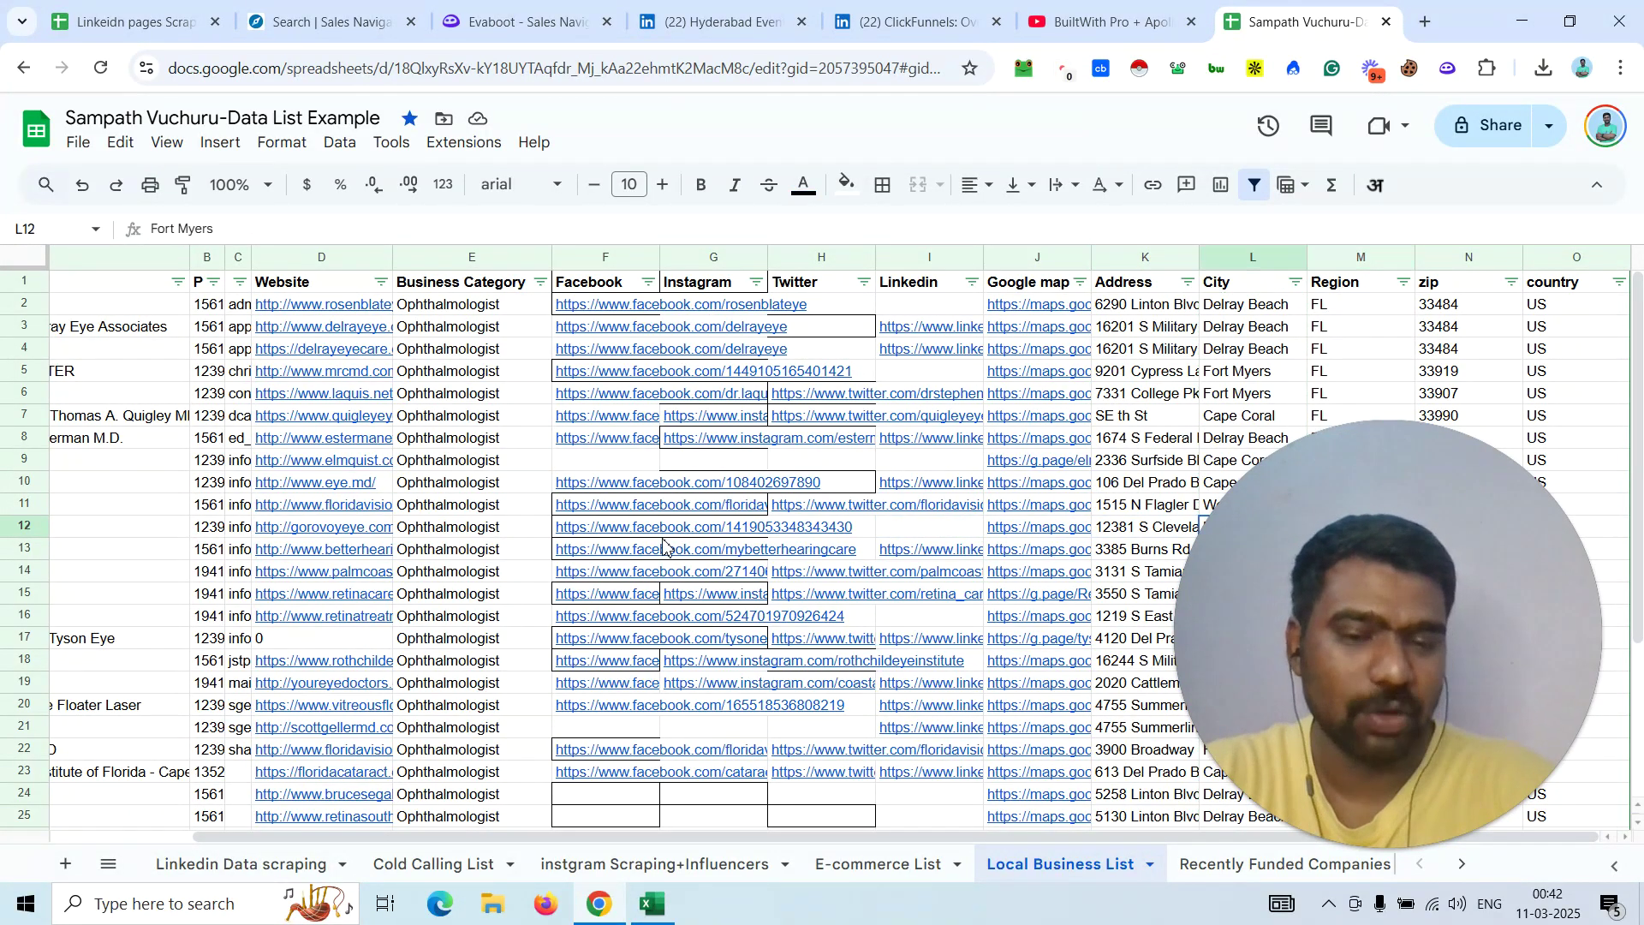
pyautogui.hotkey('ctrl', 'Left')
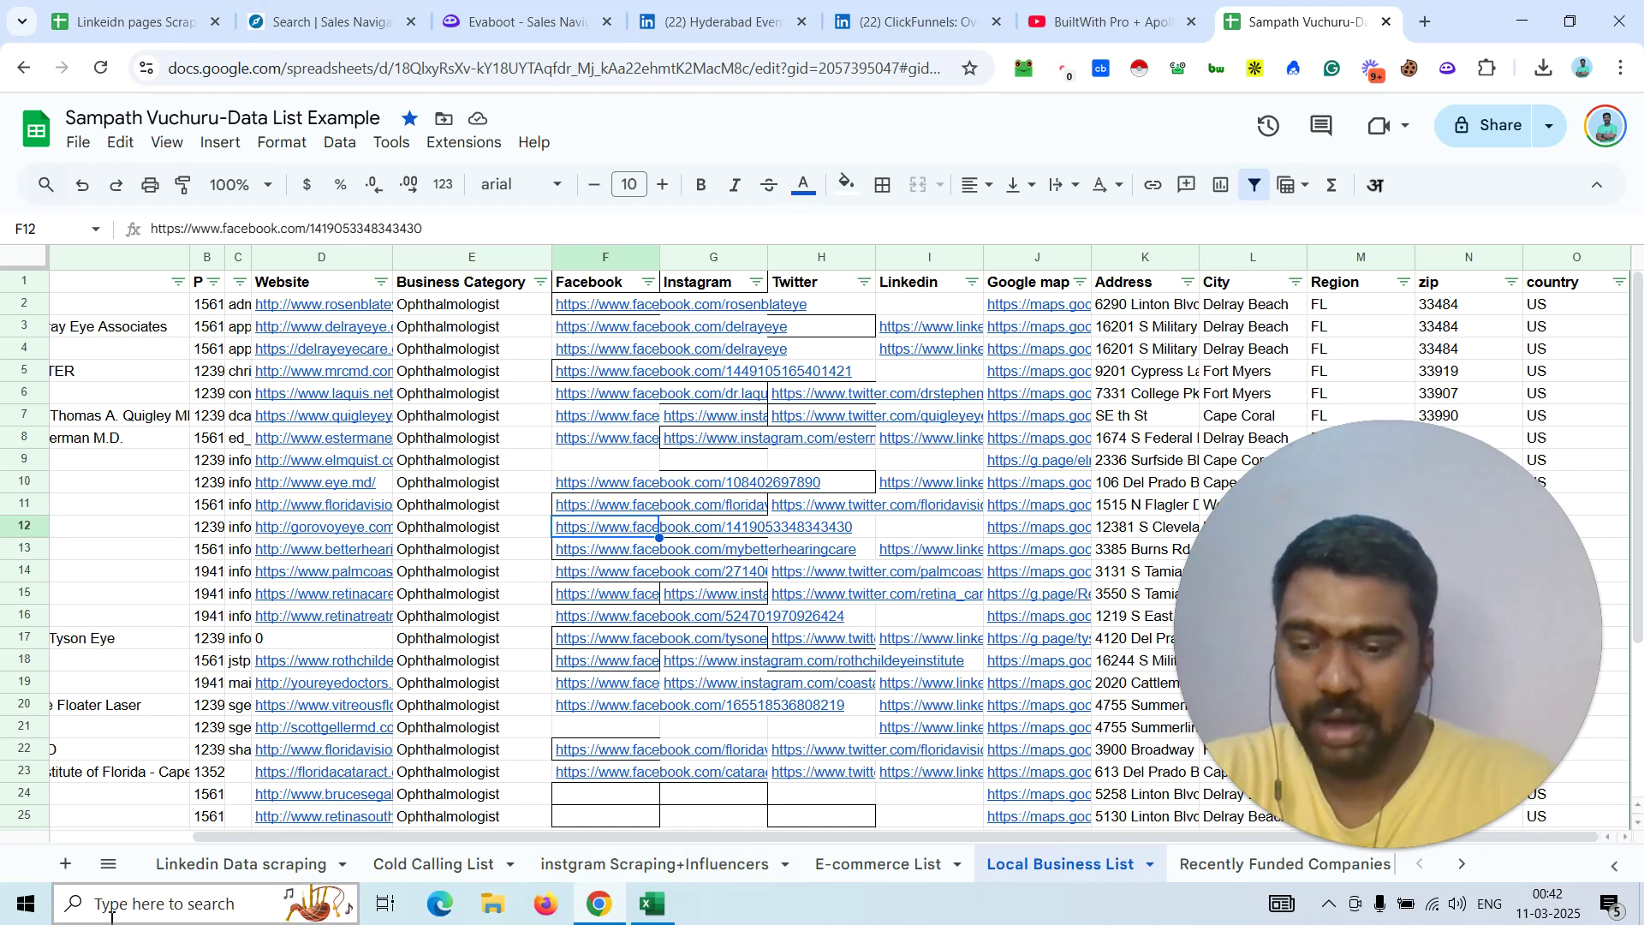
# Open the Recently Funded Companies sheet and inspect its founder LinkedIn and headquarters columns
pyautogui.click(111, 865)
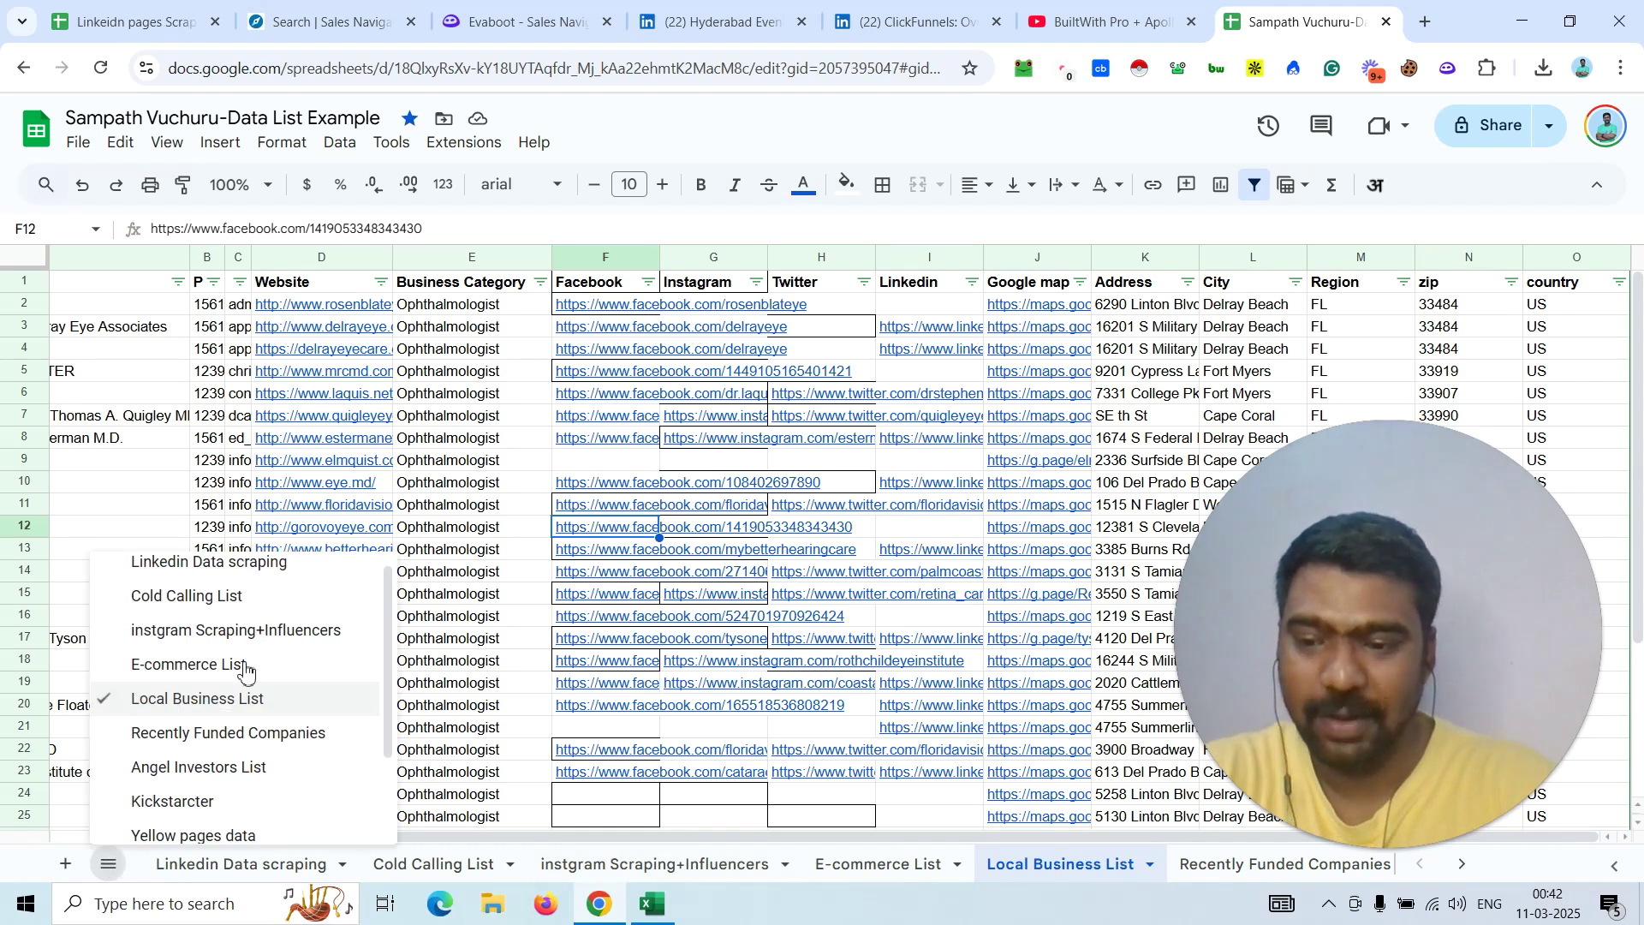
pyautogui.click(228, 733)
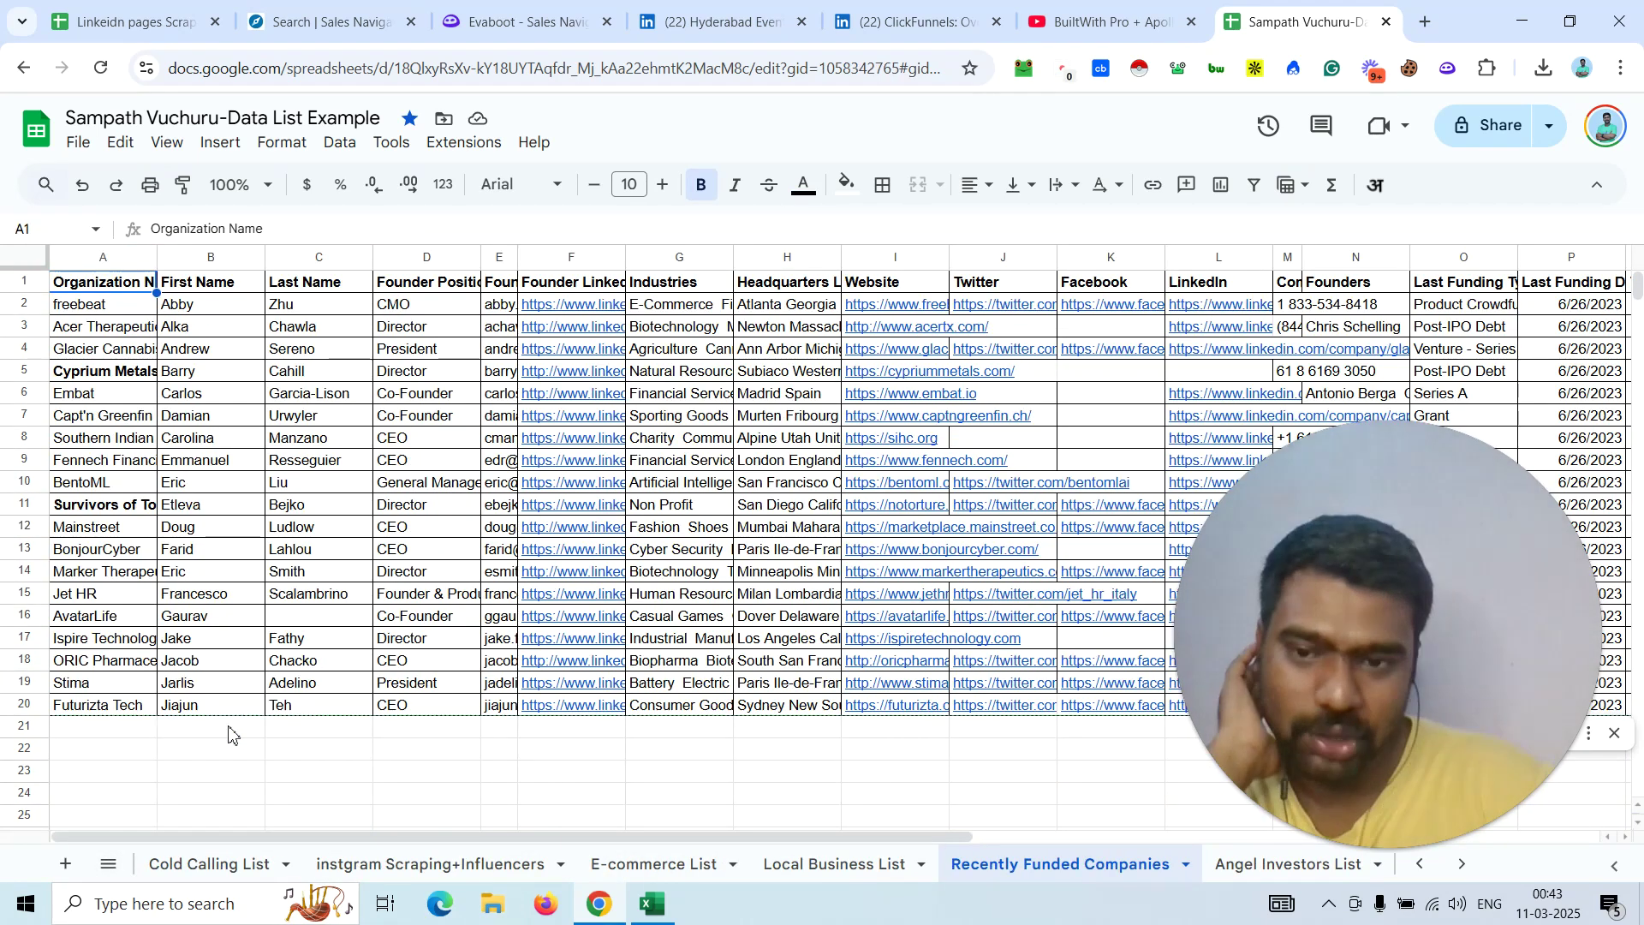
pyautogui.click(567, 596)
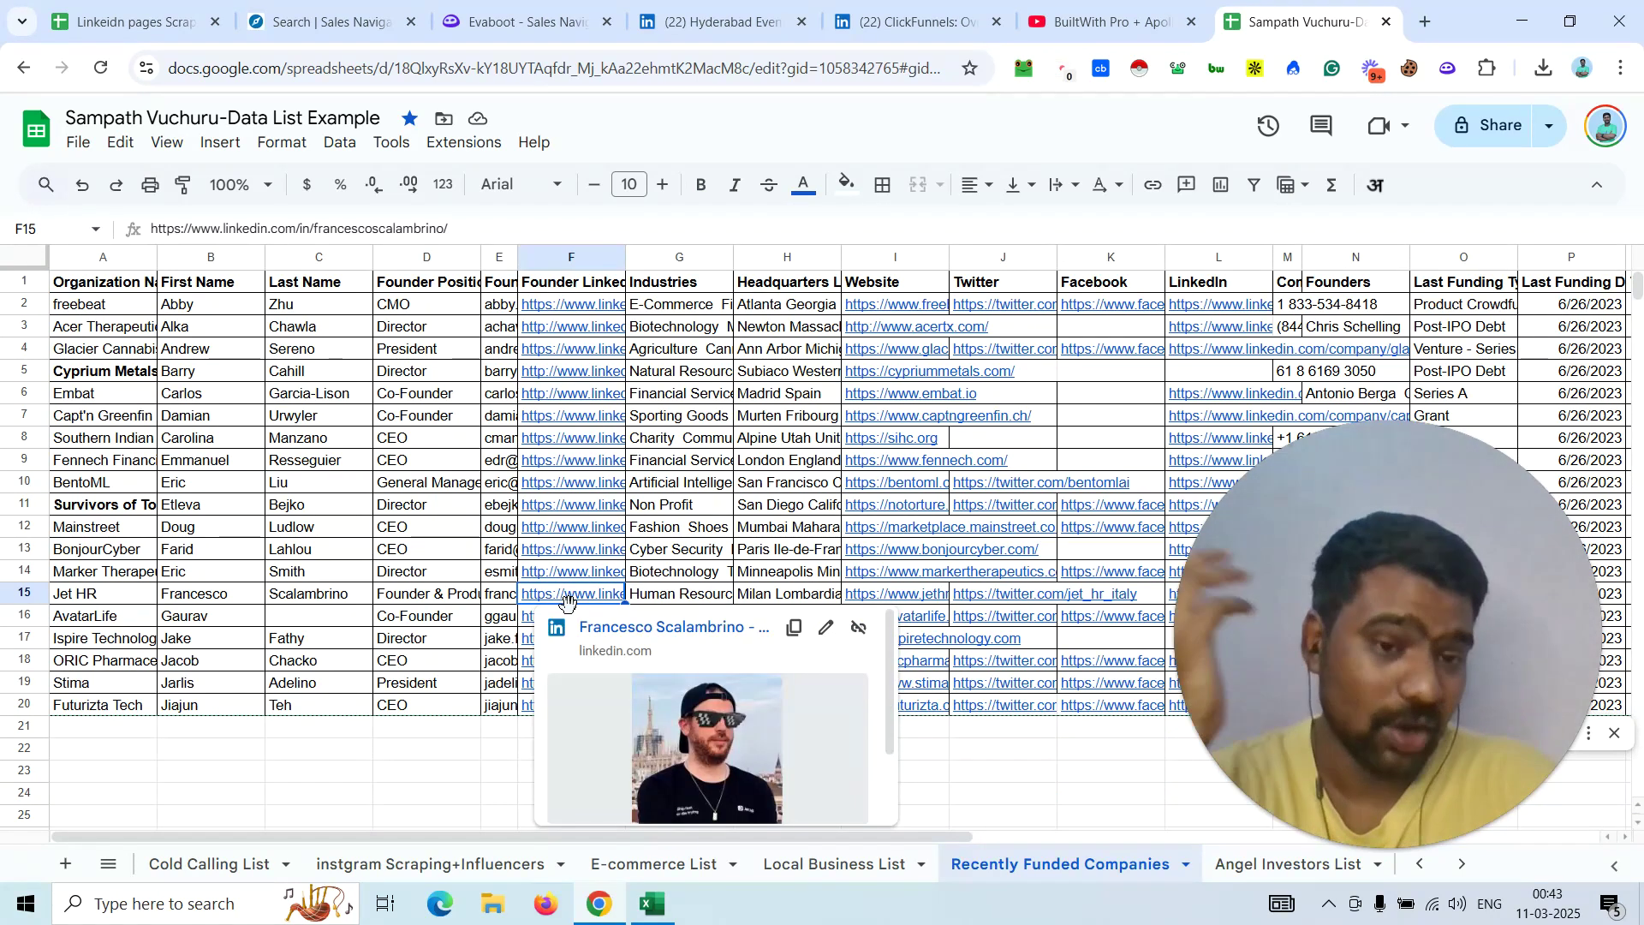
pyautogui.click(788, 465)
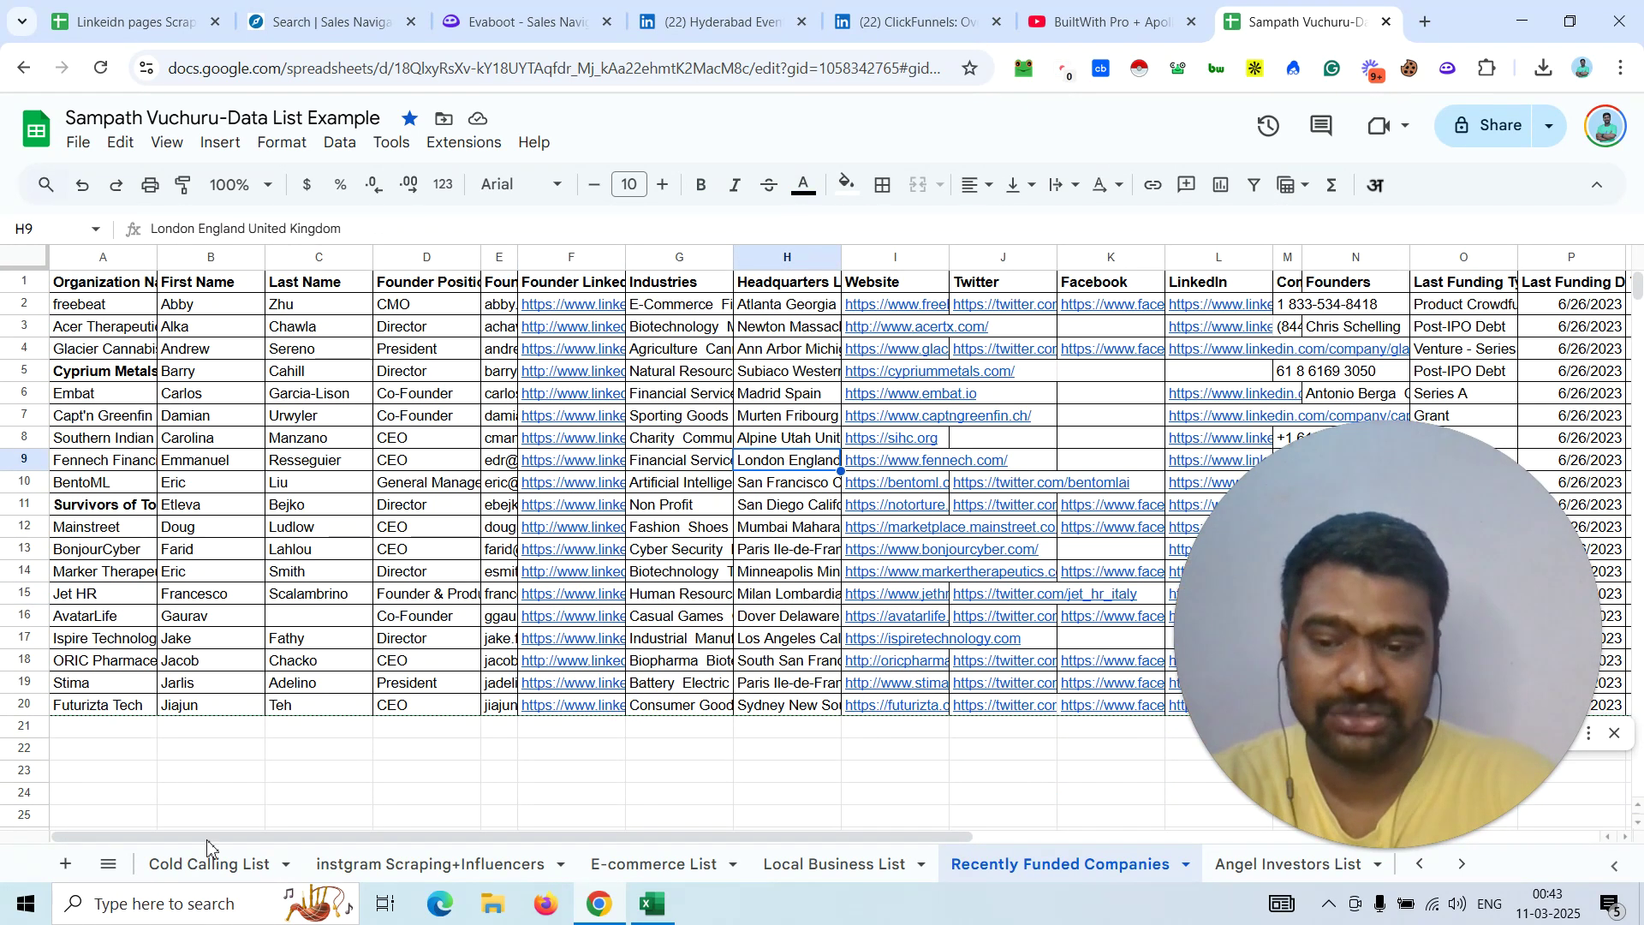
# Open the Angel Investors List sheet and inspect its Title column
pyautogui.click(110, 865)
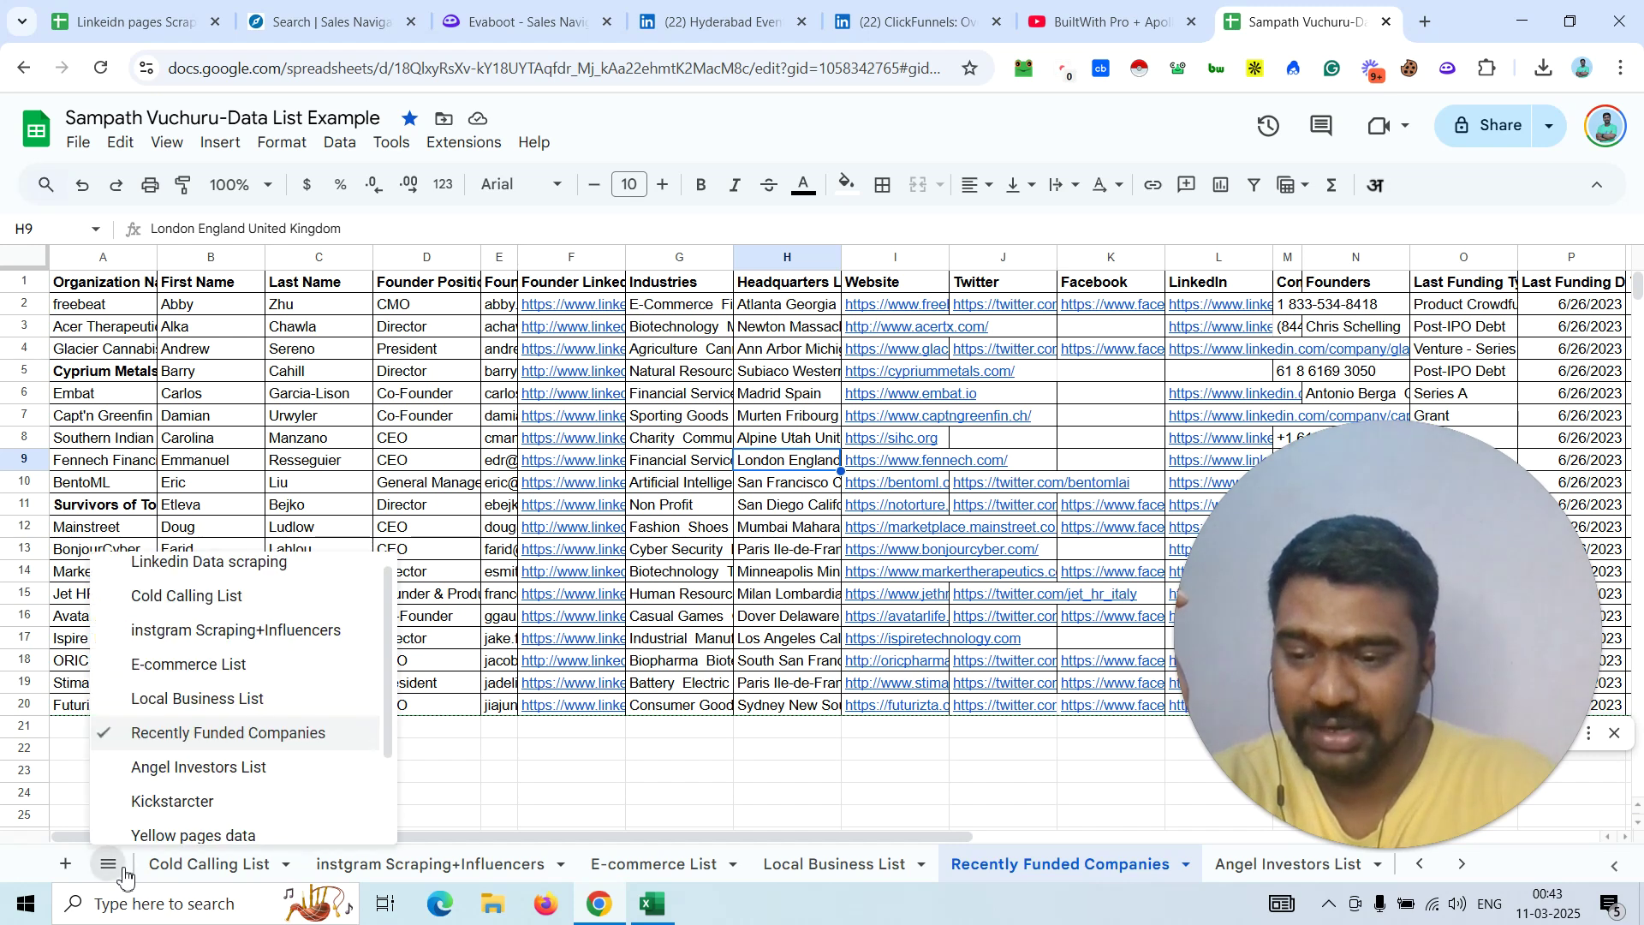
pyautogui.click(200, 768)
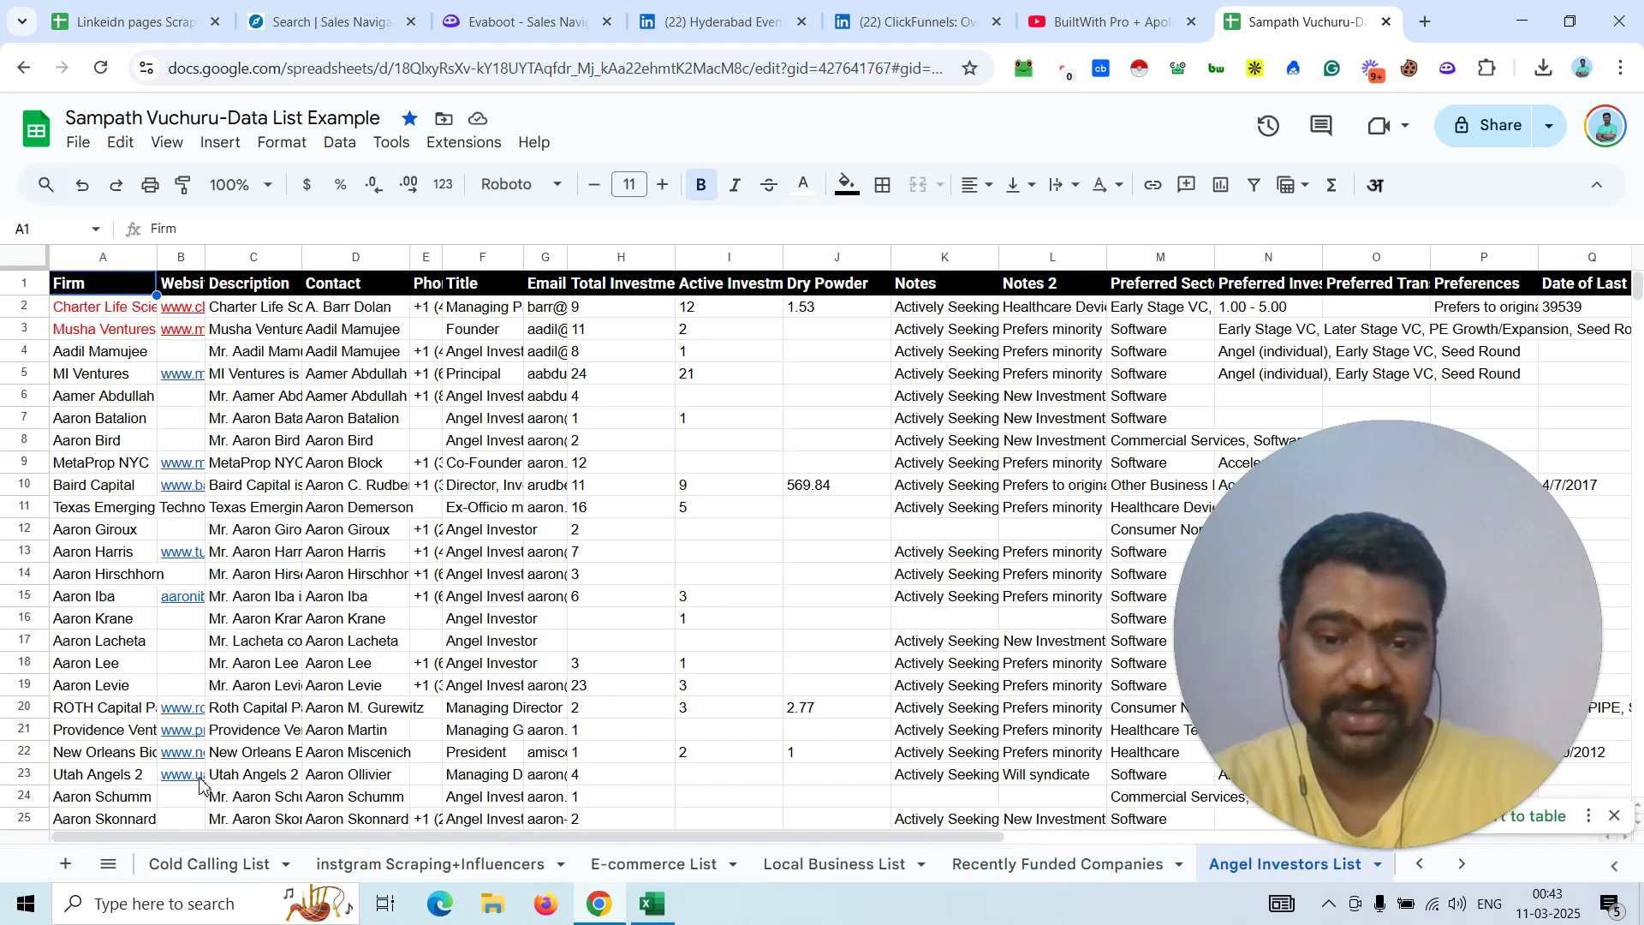
pyautogui.click(504, 553)
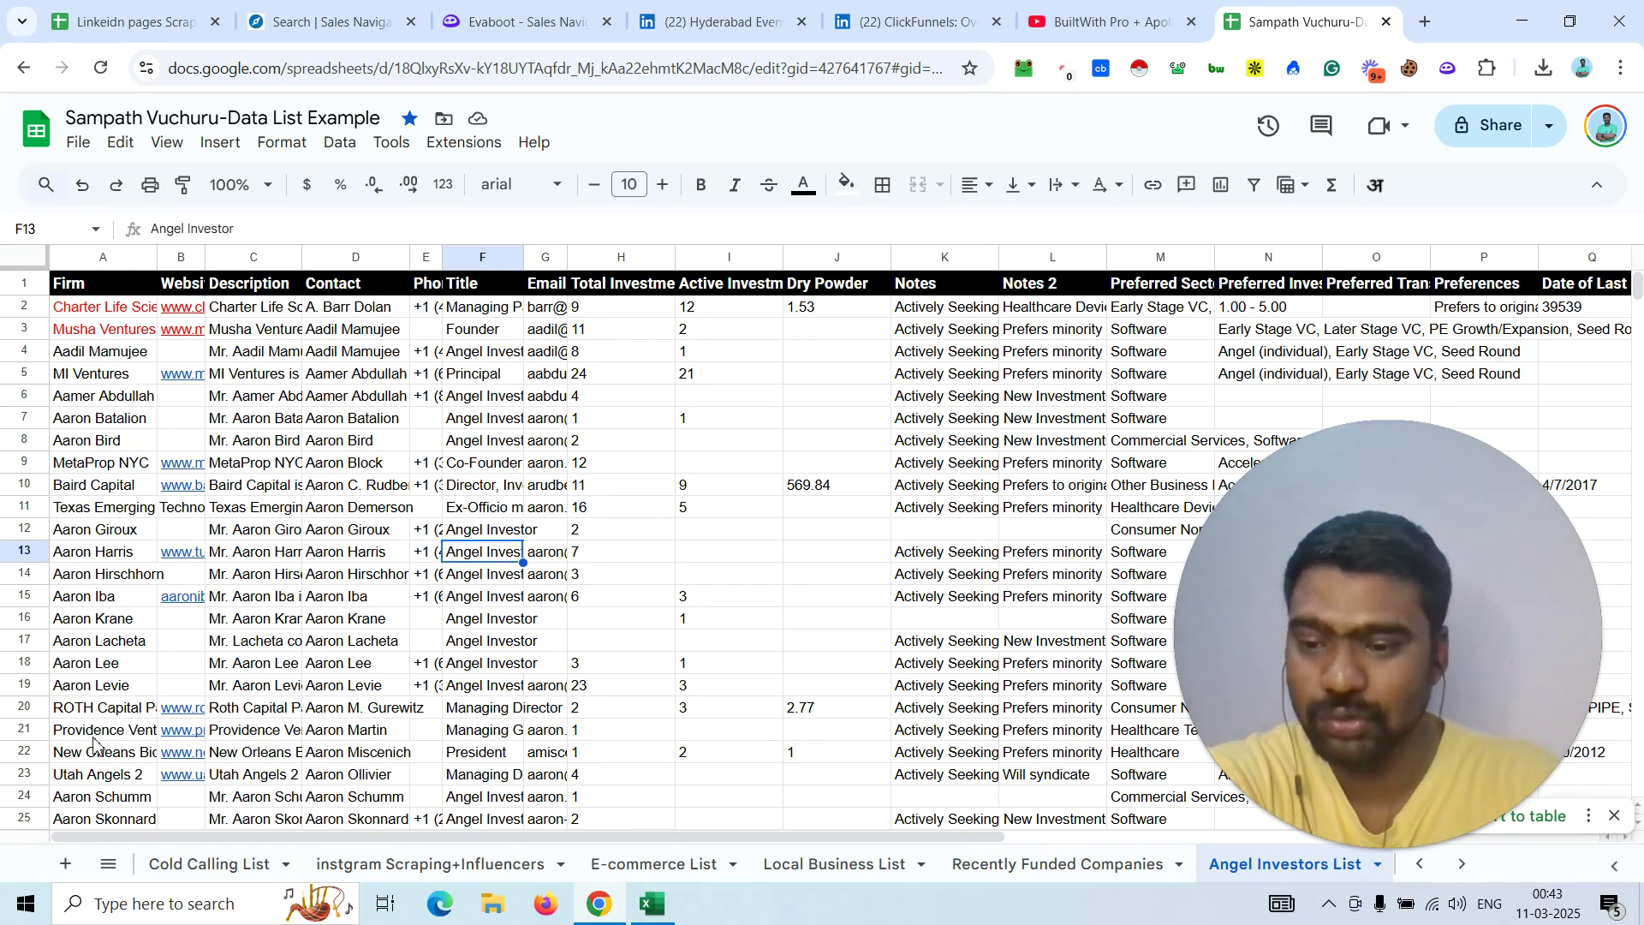
# Open the Yellow pages data sheet and inspect its Categories column
pyautogui.click(108, 865)
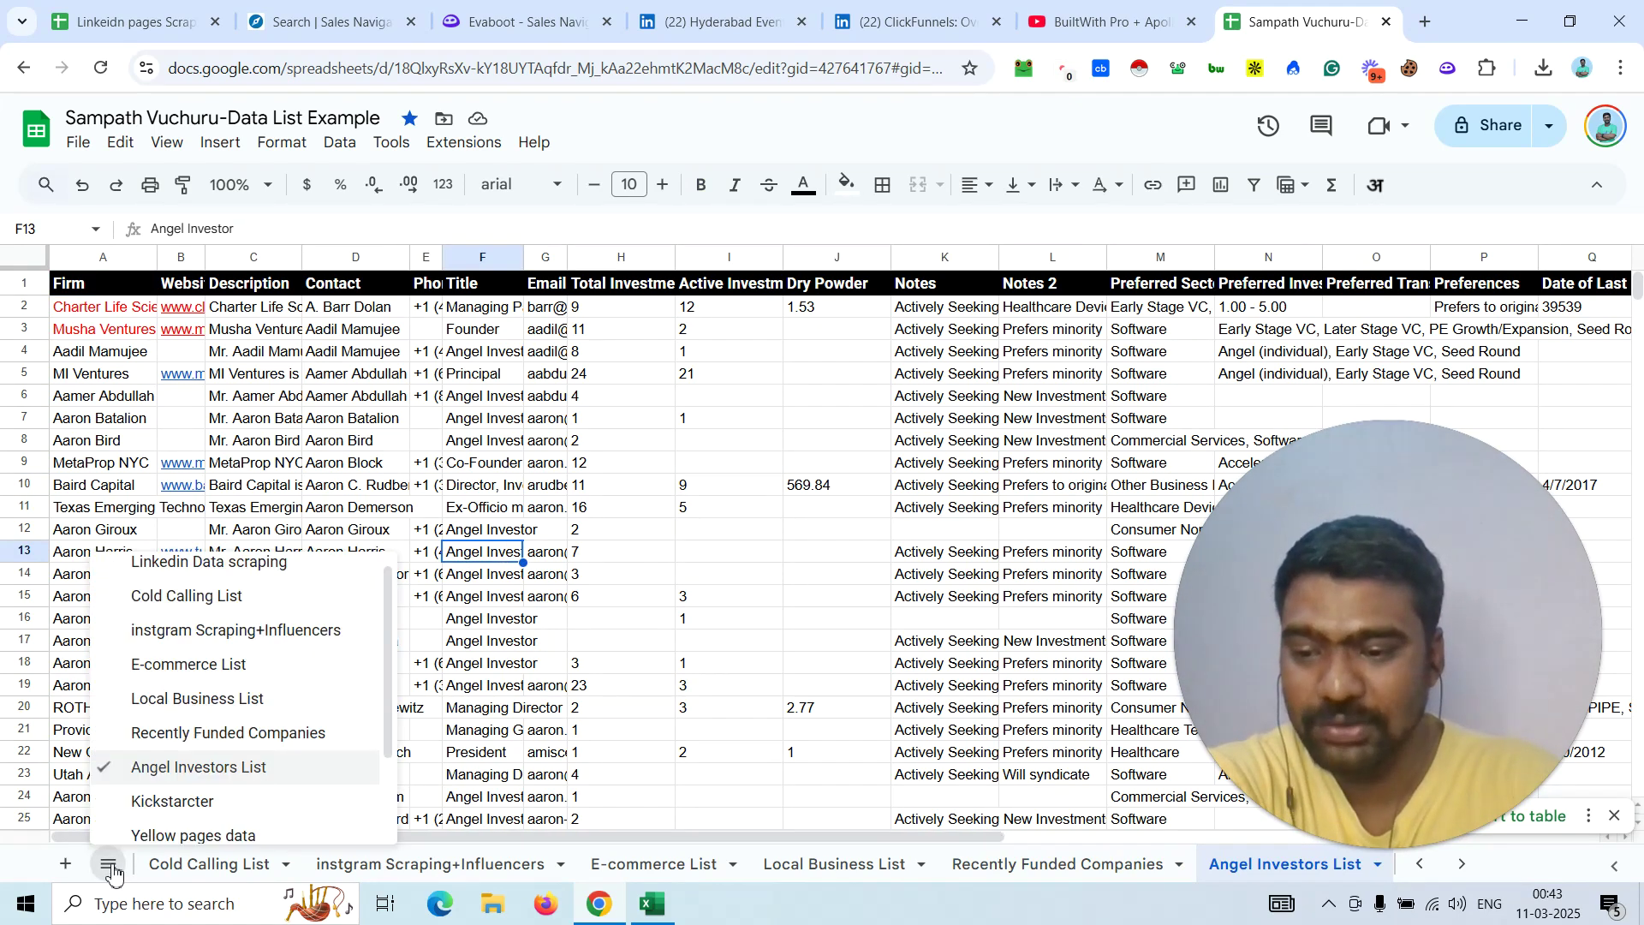
pyautogui.click(272, 842)
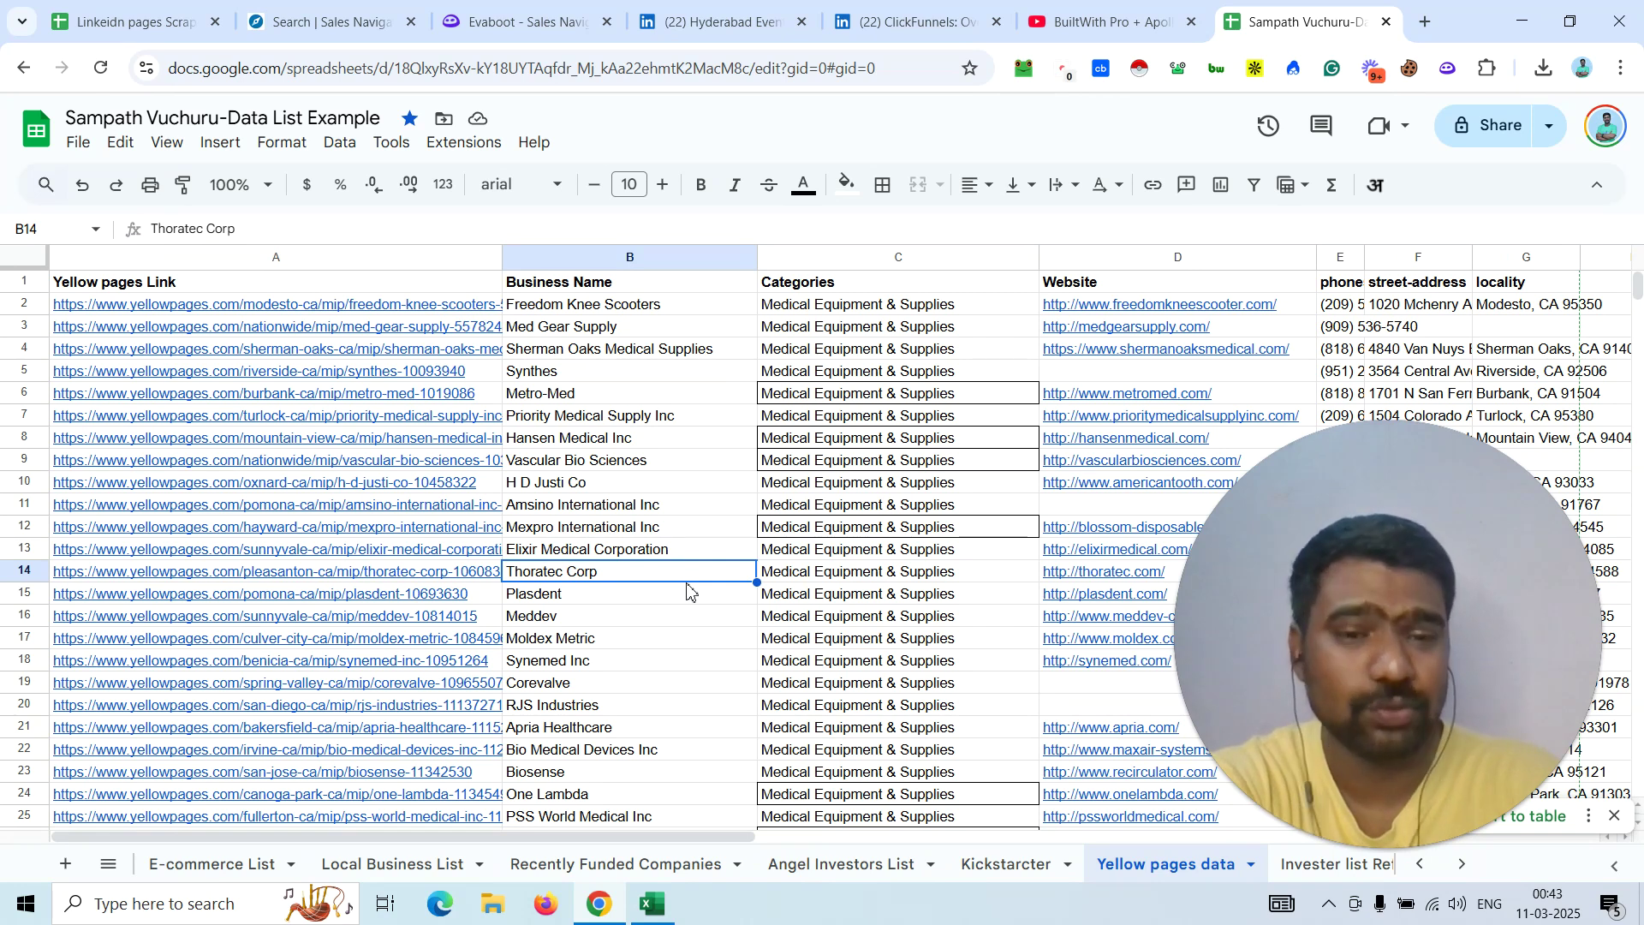
pyautogui.click(809, 384)
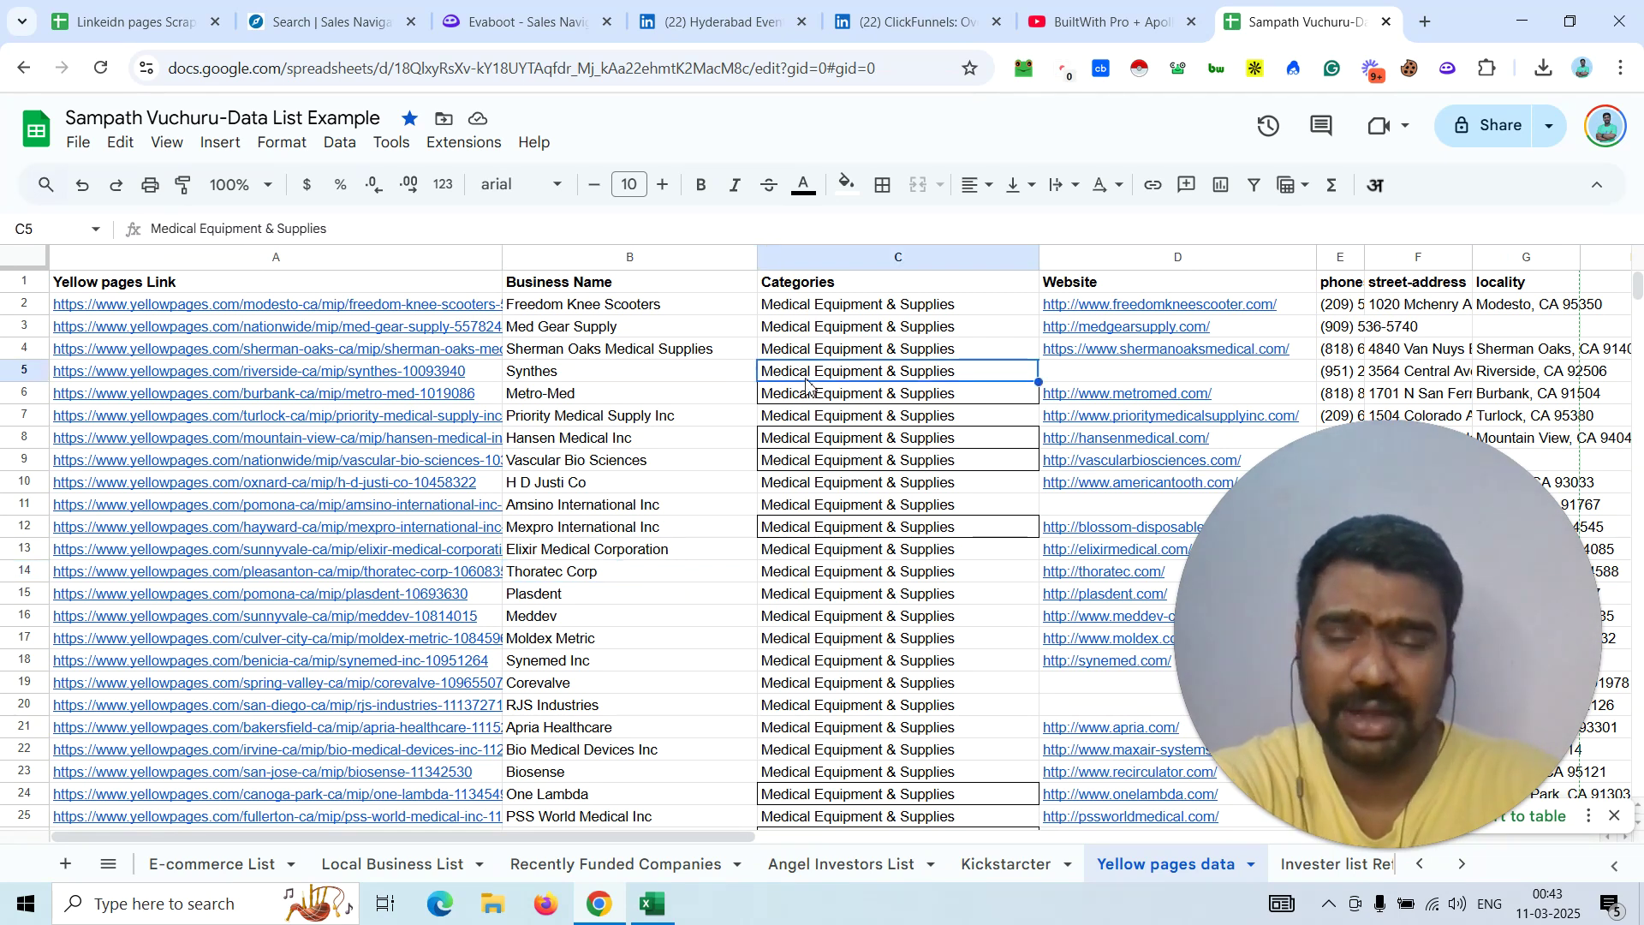
# Return to the YouTube video and highlight the WhatsApp and Facebook contact lines in the description
pyautogui.click(1159, 8)
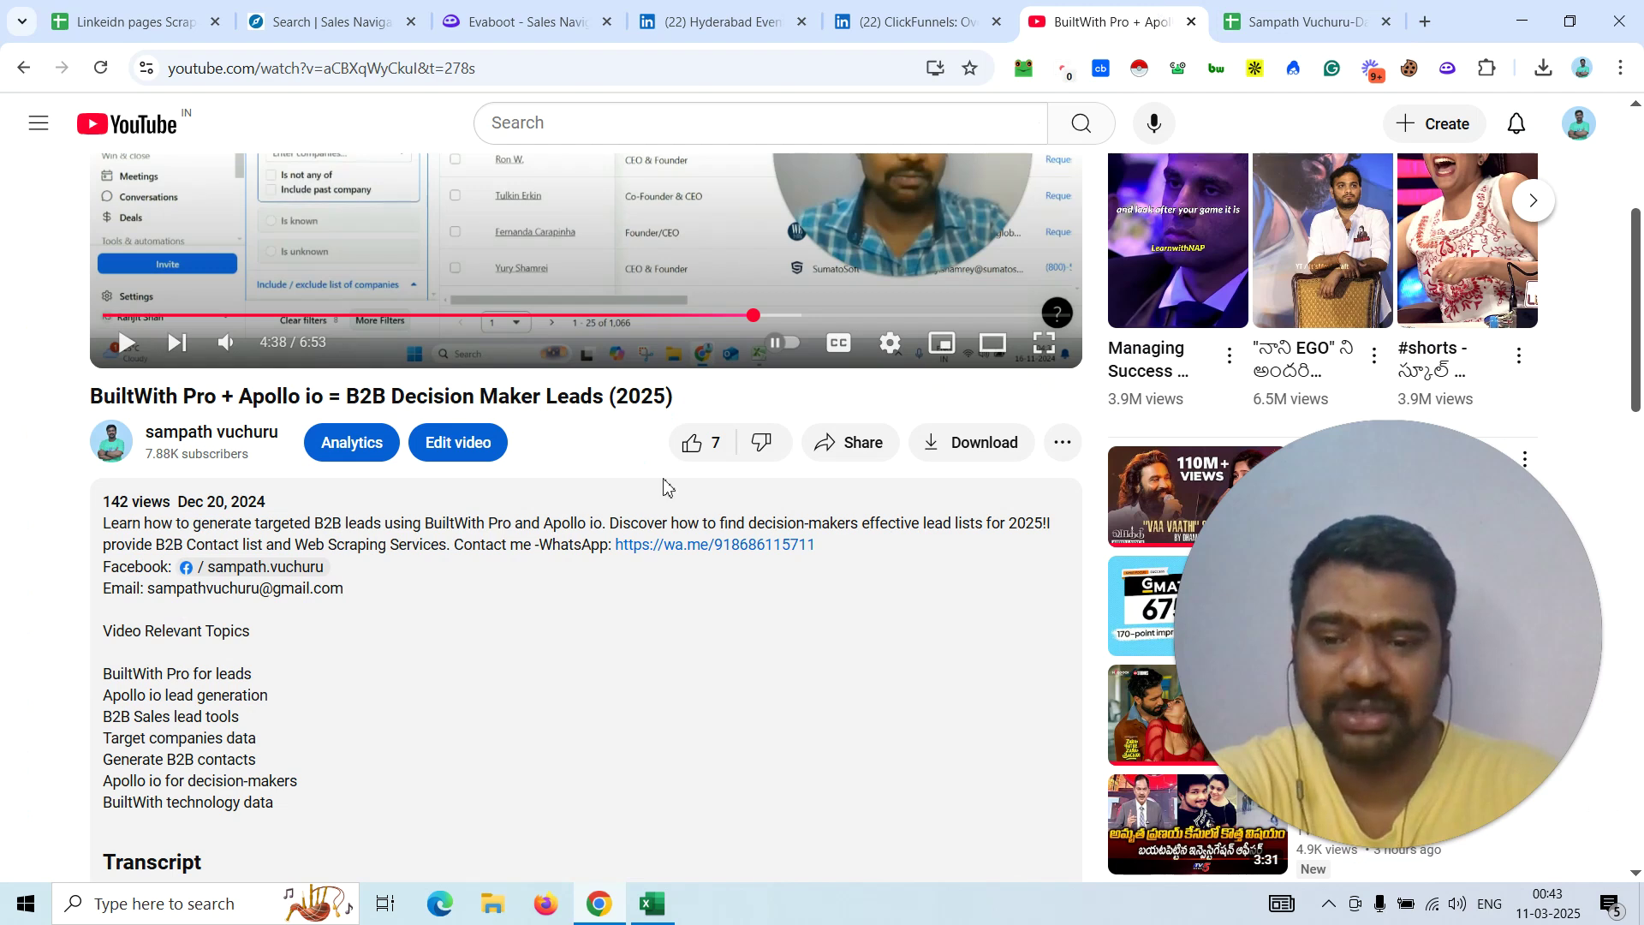
pyautogui.moveTo(551, 543); pyautogui.dragTo(812, 570)
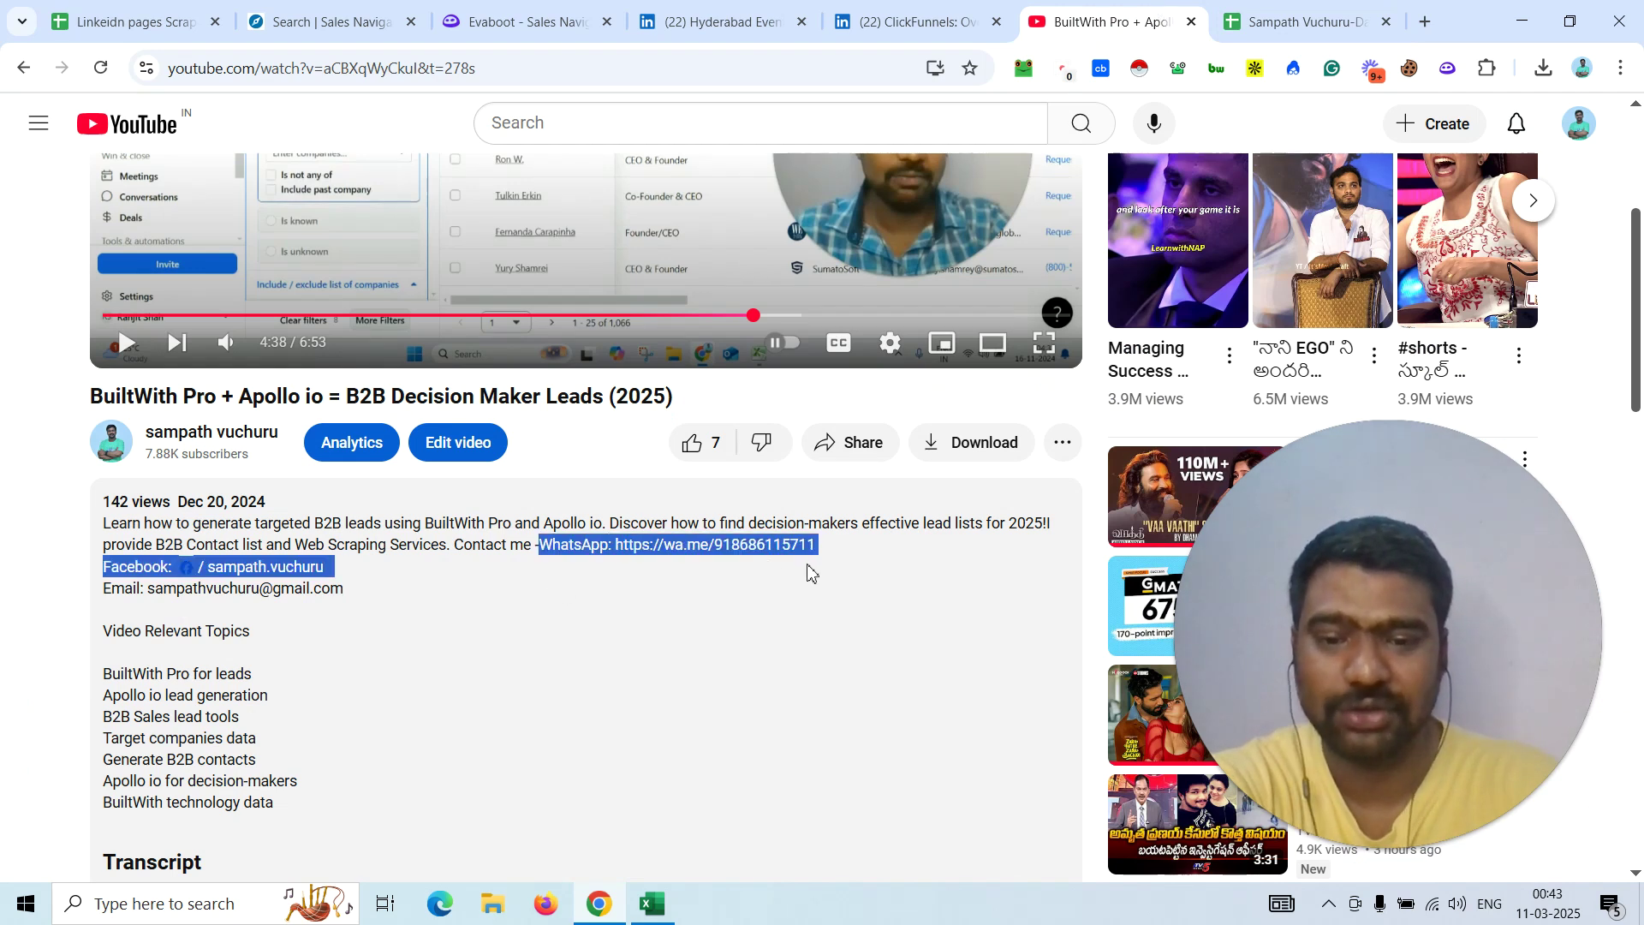
pyautogui.click(812, 572)
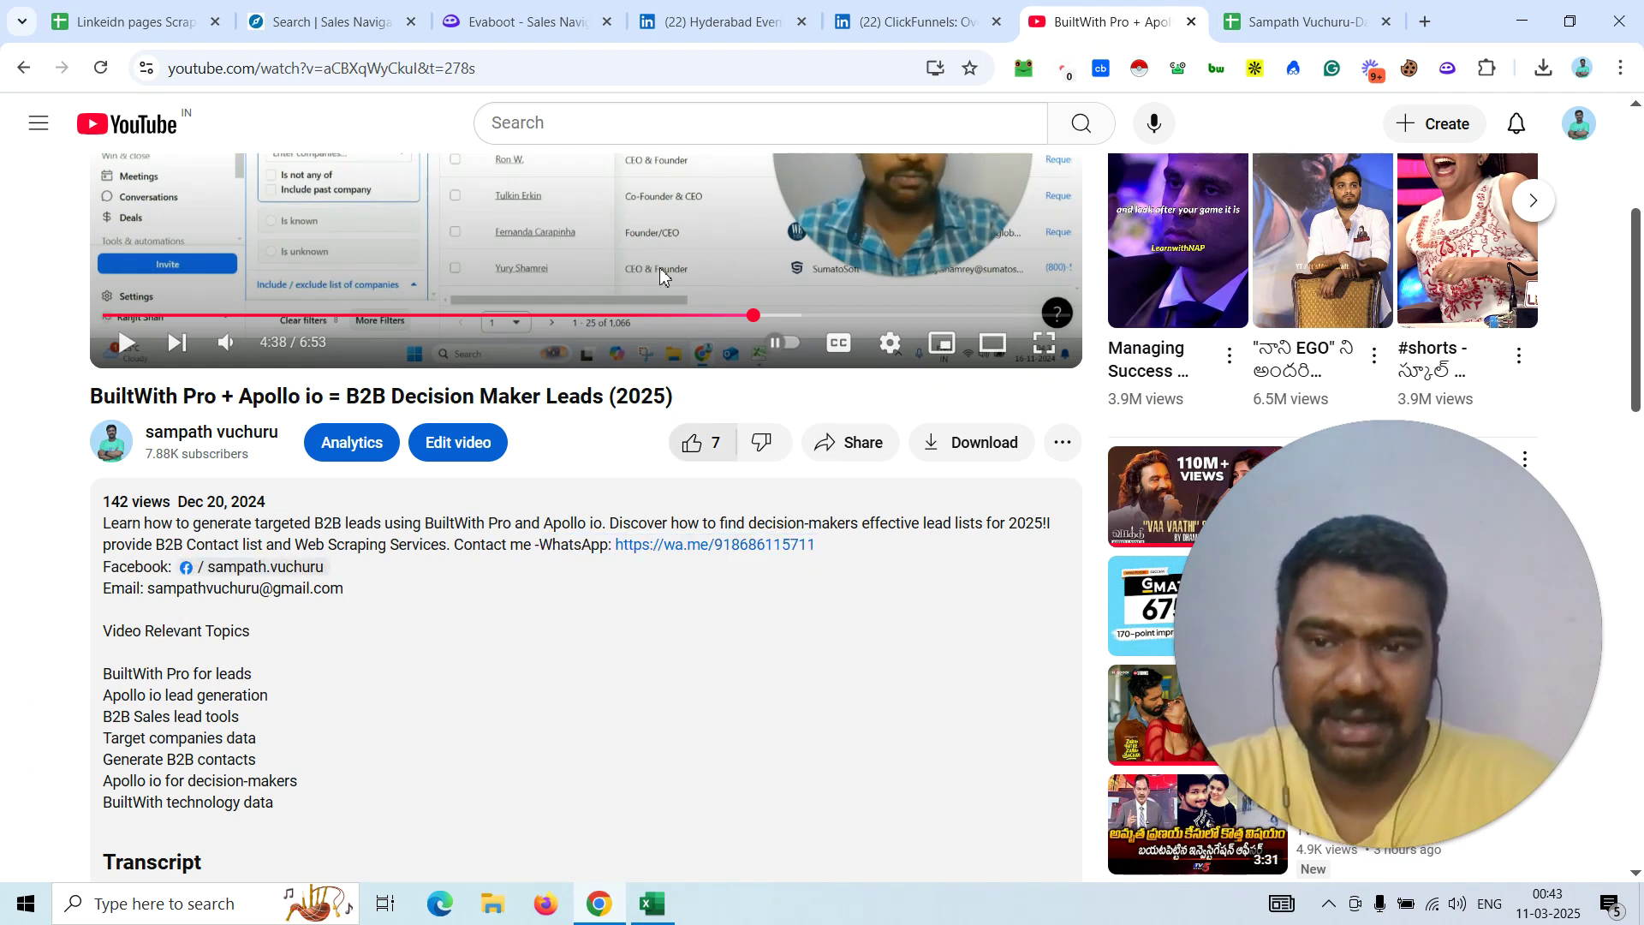
# Go back to the ClickFunnels LinkedIn company page and highlight the company name in its header
pyautogui.click(728, 19)
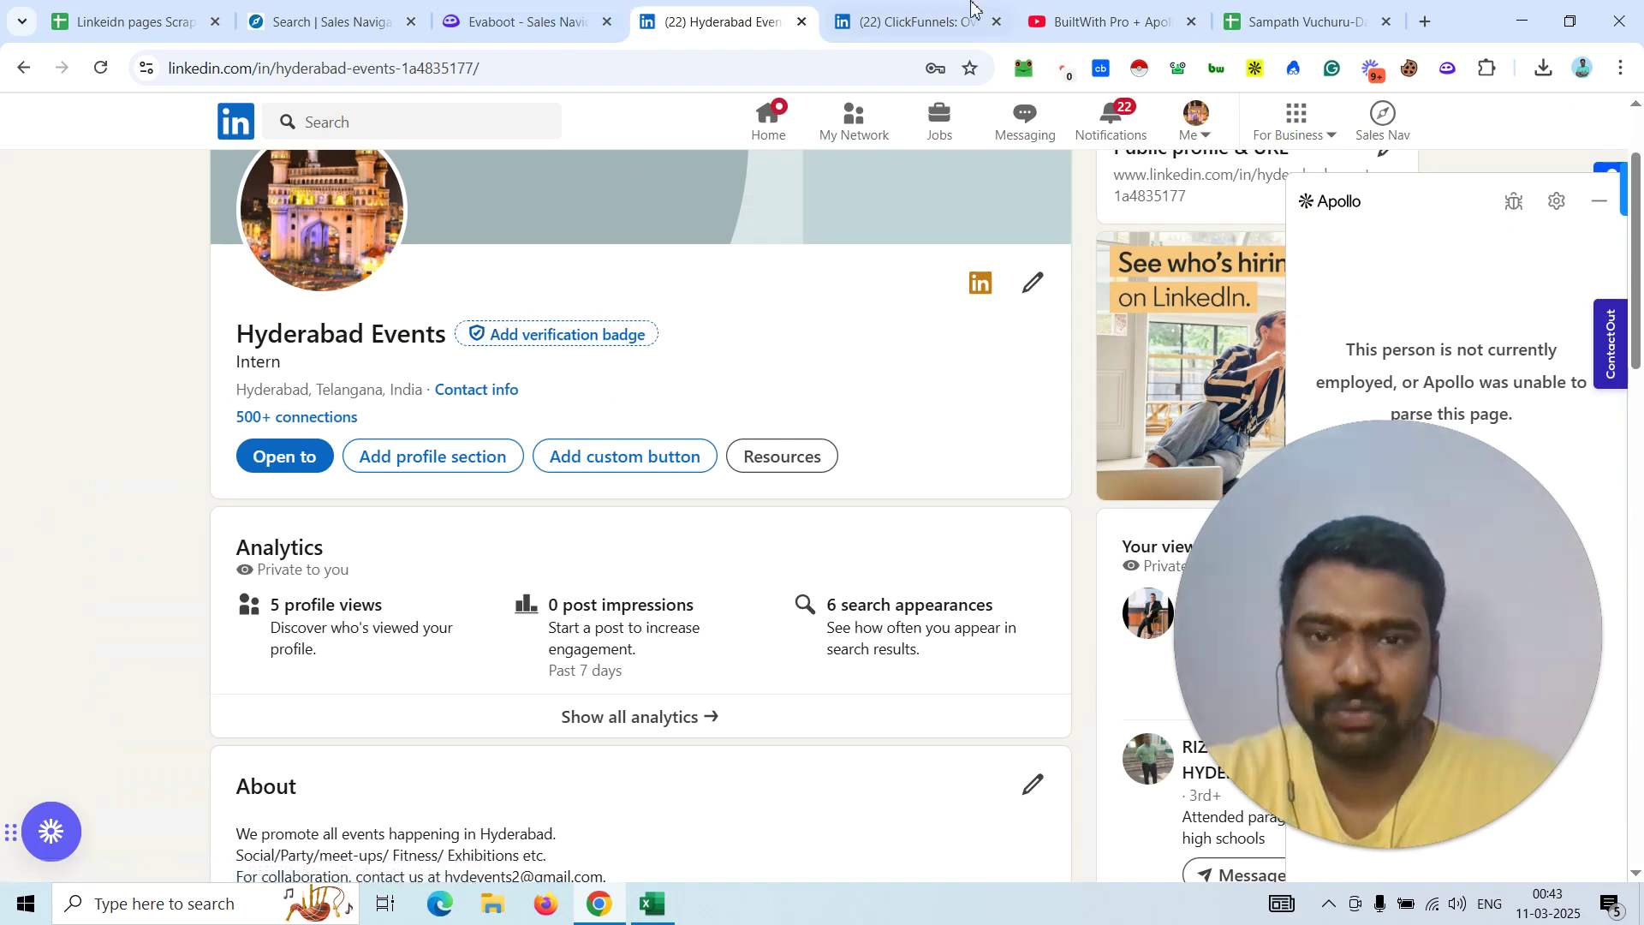
pyautogui.click(916, 21)
pyautogui.moveTo(539, 306); pyautogui.dragTo(384, 310)
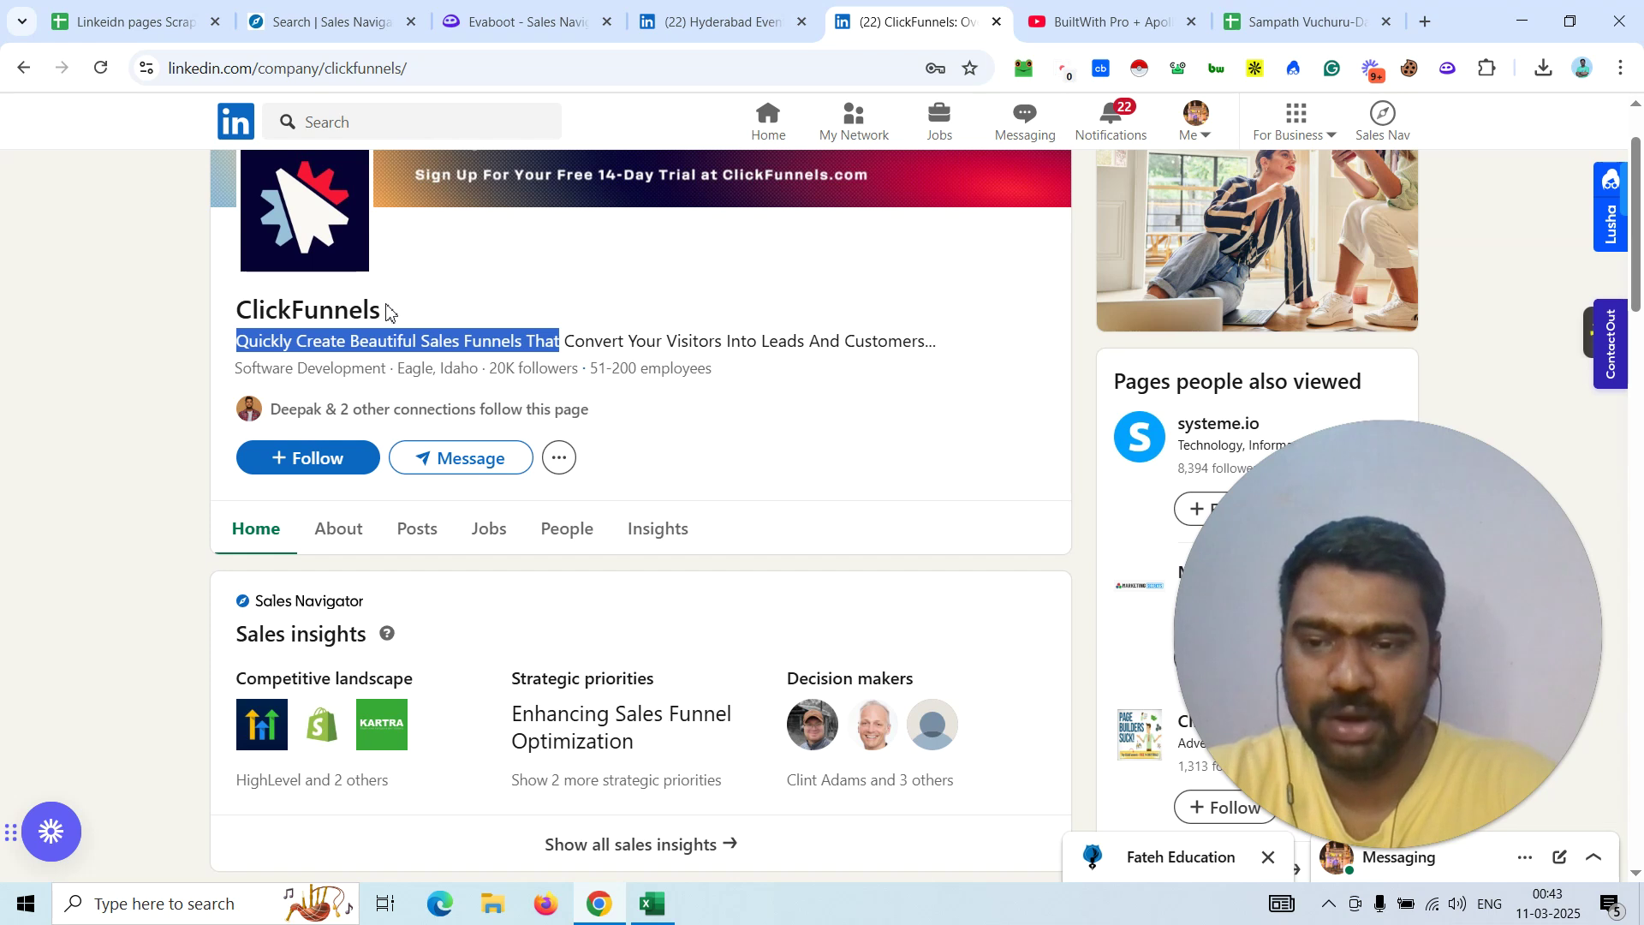
pyautogui.doubleClick(386, 310)
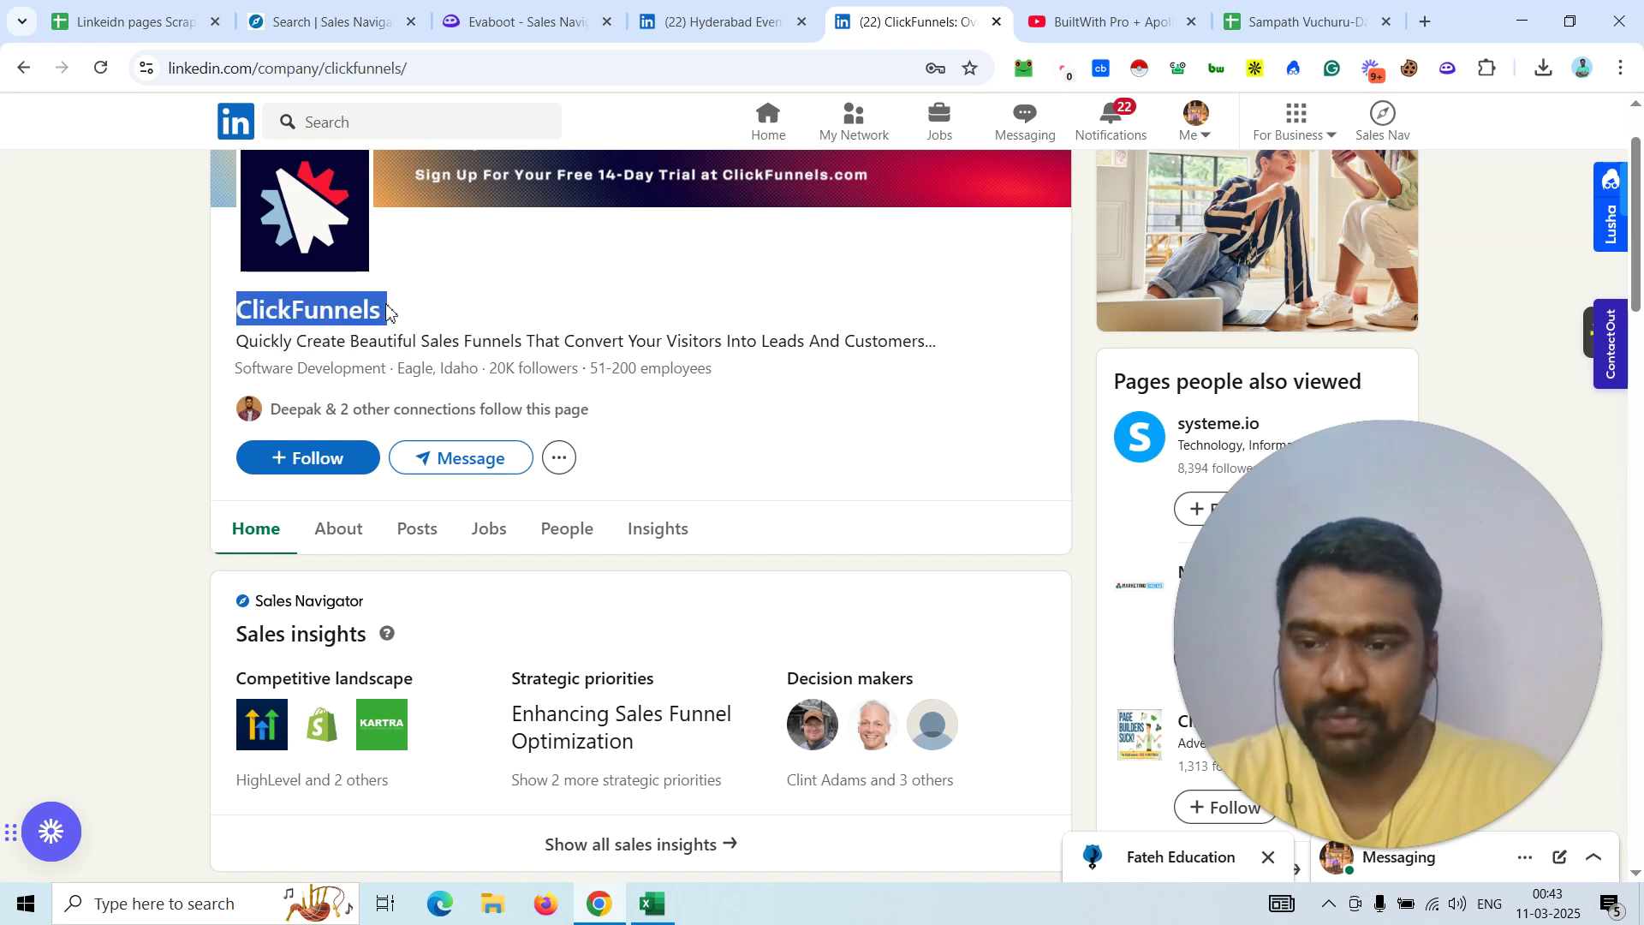
pyautogui.click(494, 319)
pyautogui.doubleClick(450, 323)
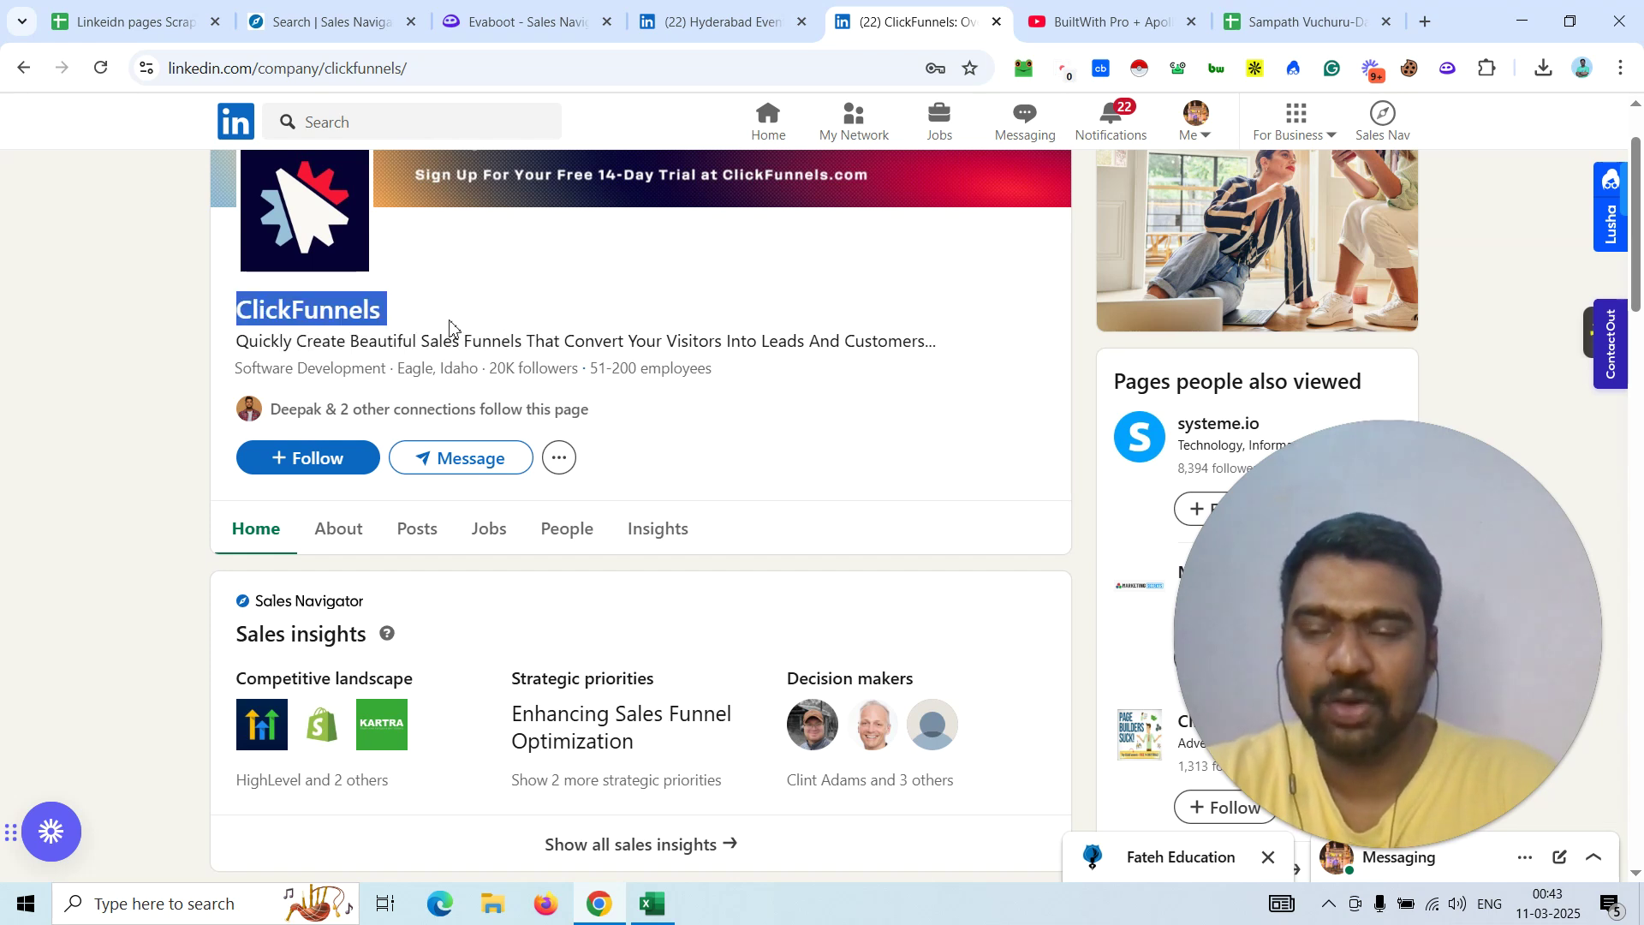
# Switch to the Hyderabad Events LinkedIn profile and open the form for adding an entry to its Experience section
pyautogui.click(326, 22)
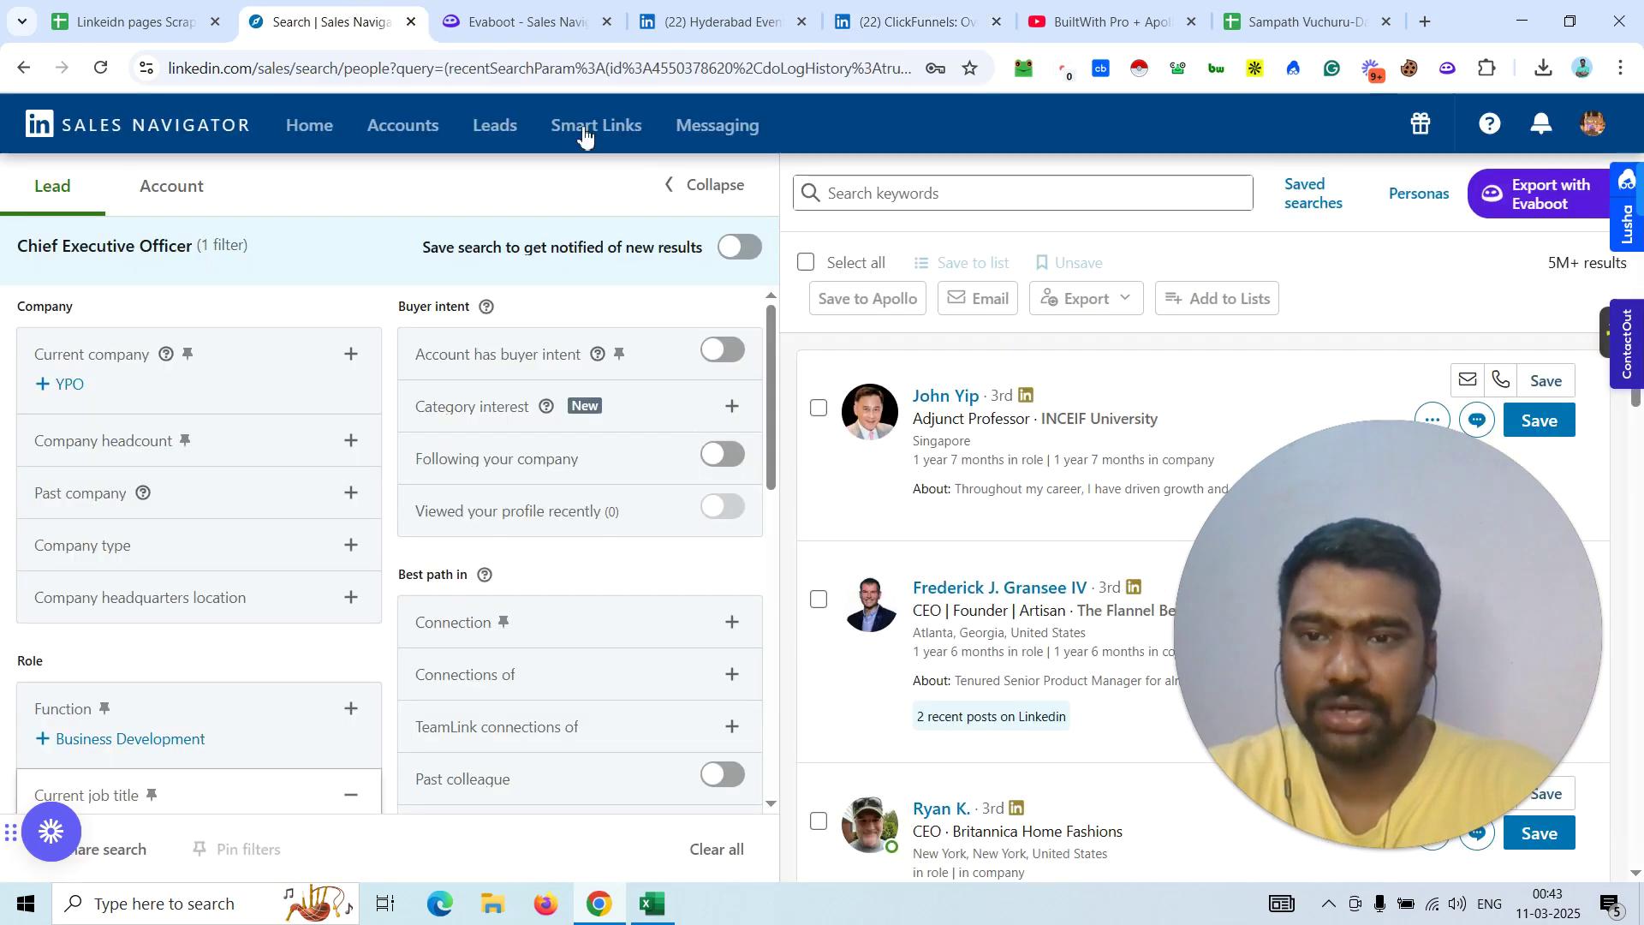
pyautogui.click(715, 8)
pyautogui.scroll(2, 1089, 292)
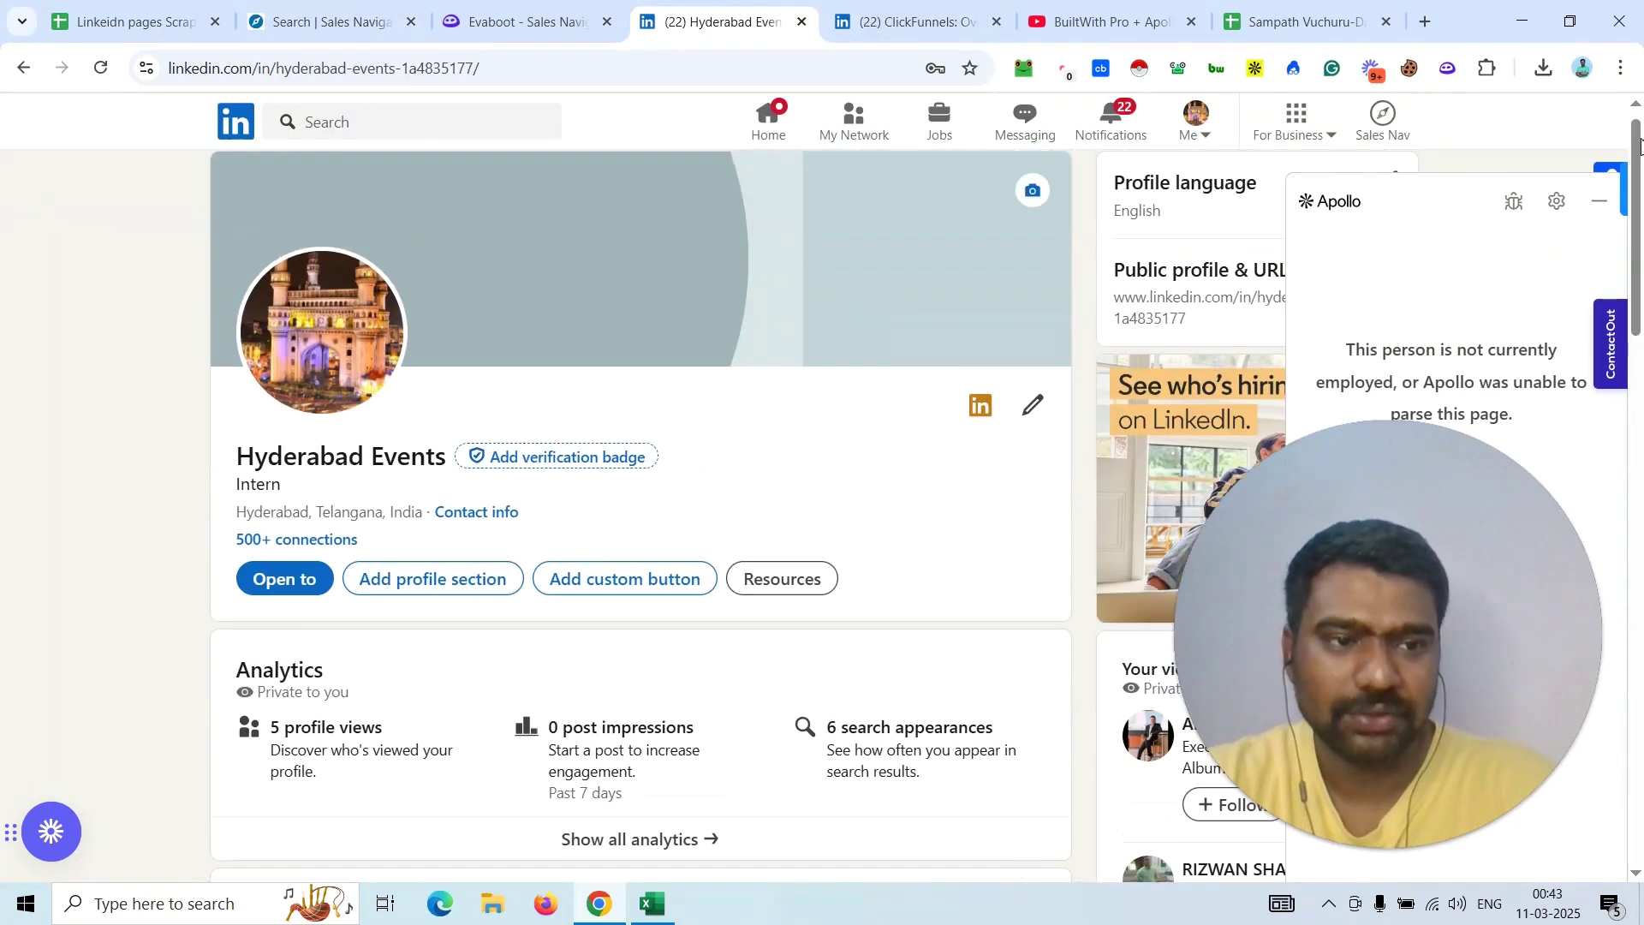
pyautogui.moveTo(1638, 160); pyautogui.dragTo(1638, 369)
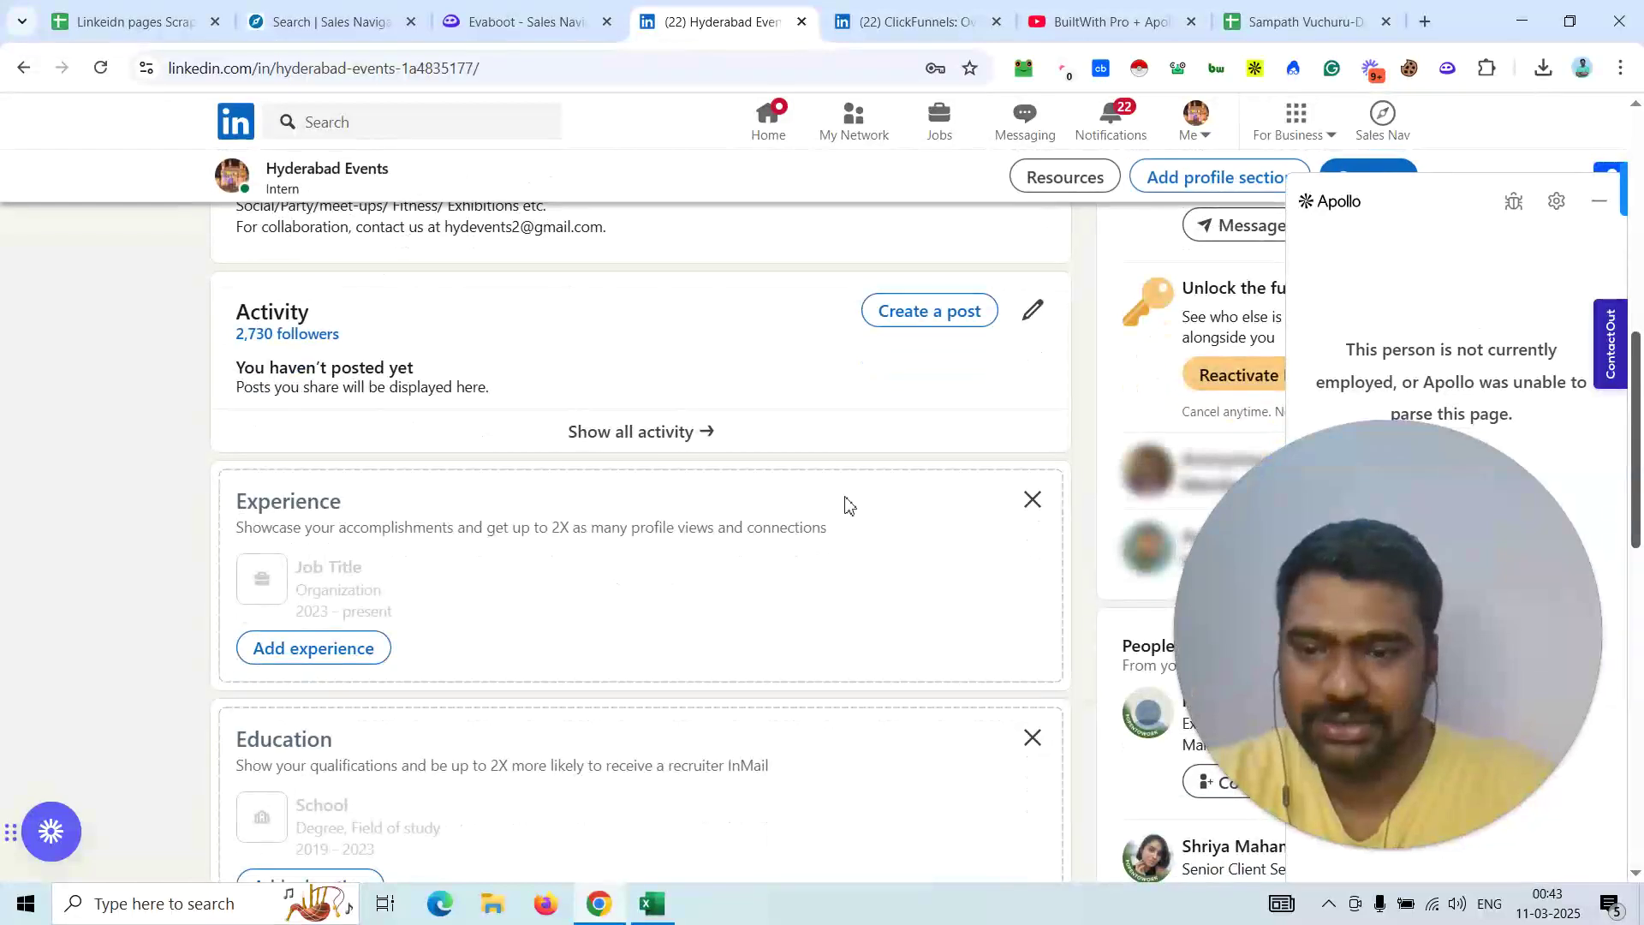
pyautogui.moveTo(233, 523); pyautogui.dragTo(360, 545)
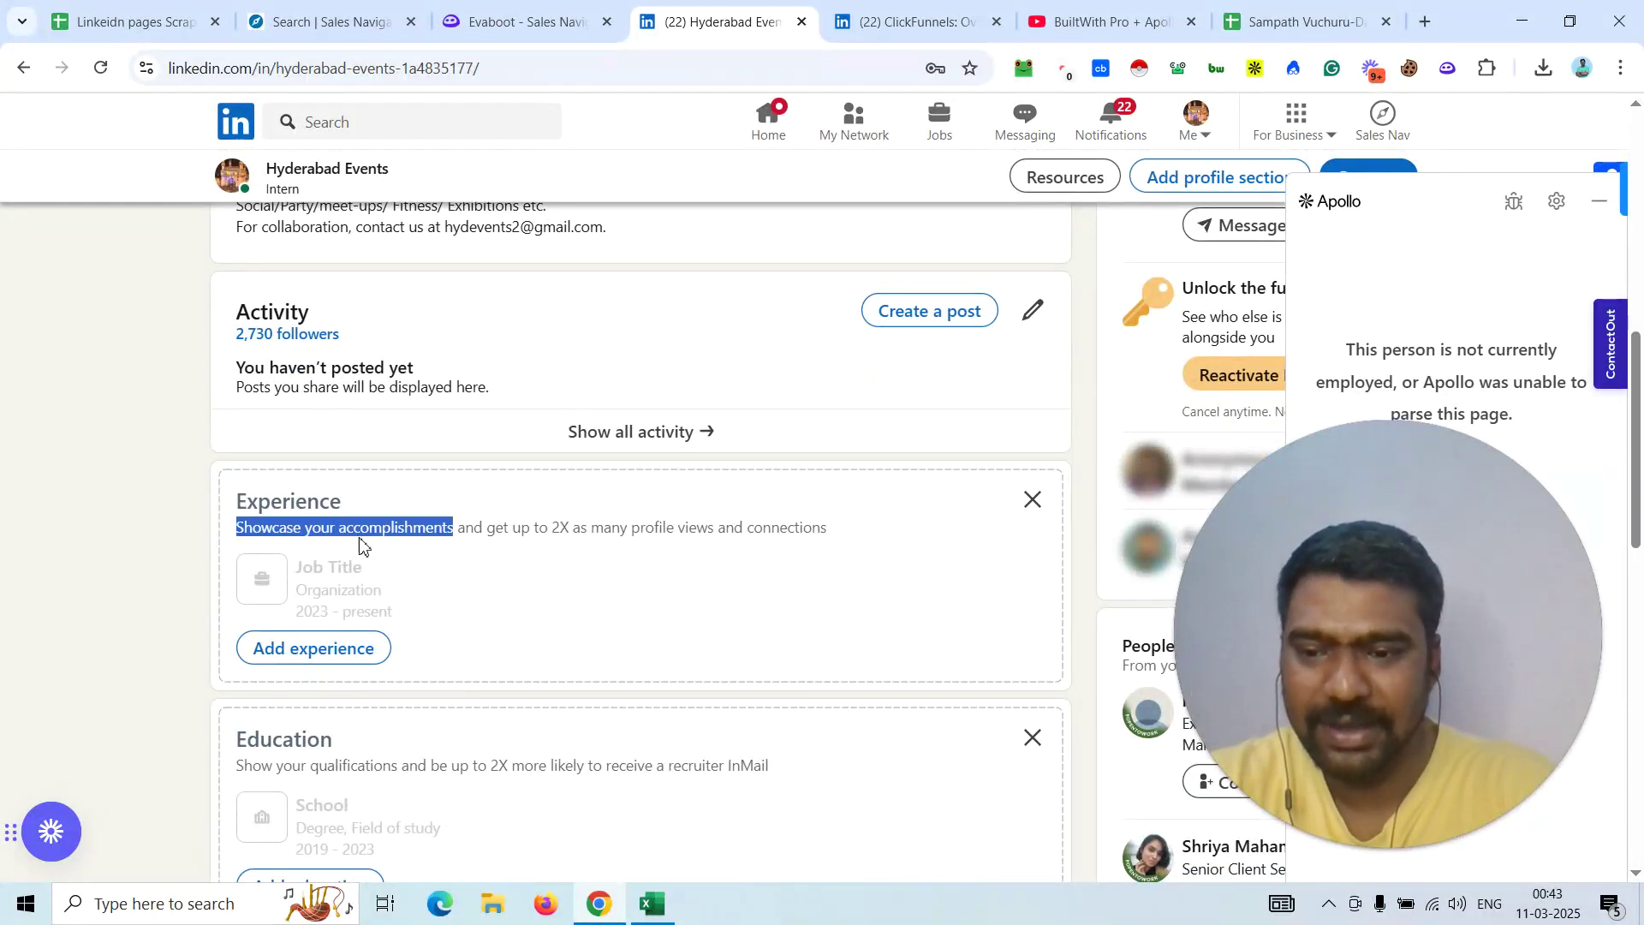
pyautogui.click(334, 647)
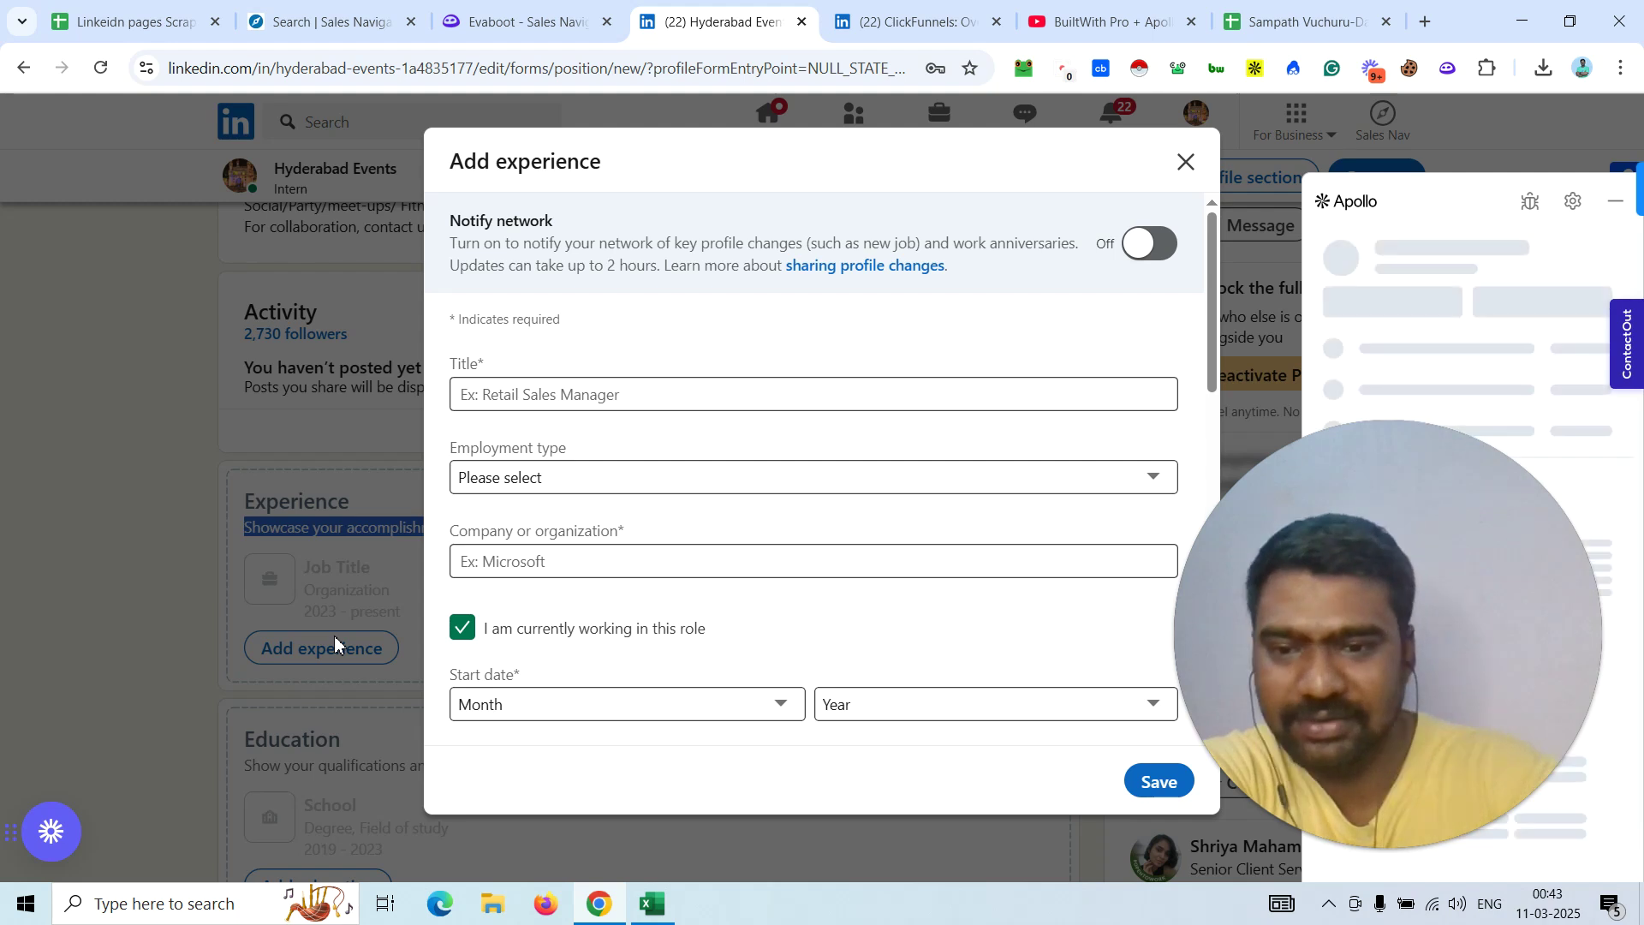
# Set the new experience's company or organization to World of Cans
pyautogui.click(577, 569)
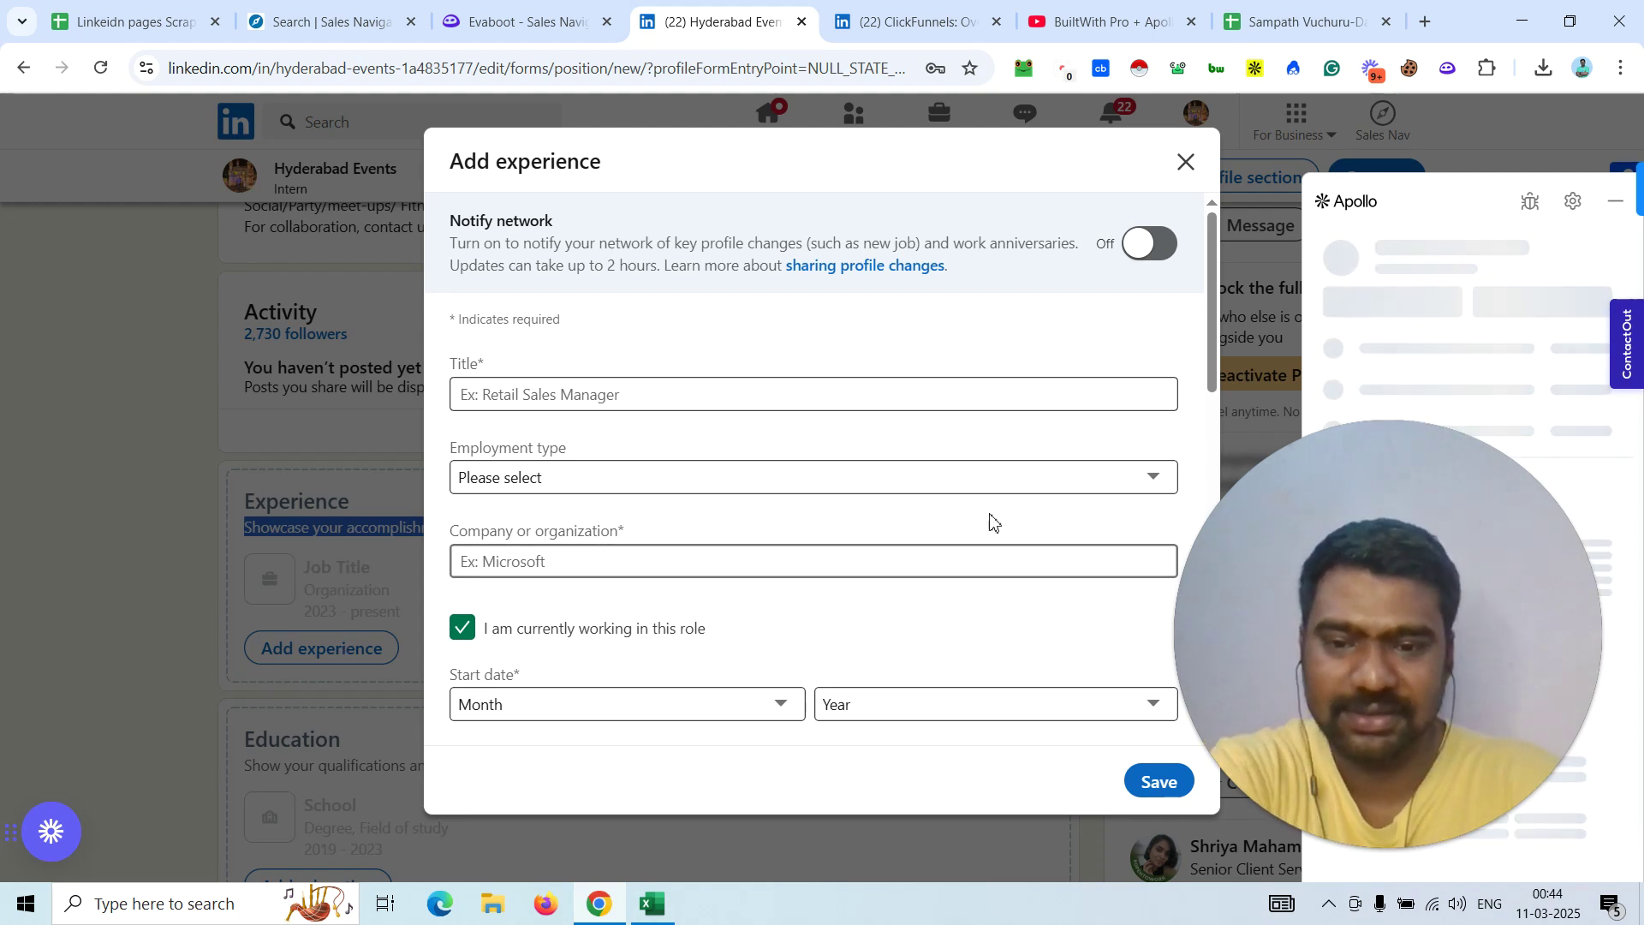
pyautogui.click(620, 567)
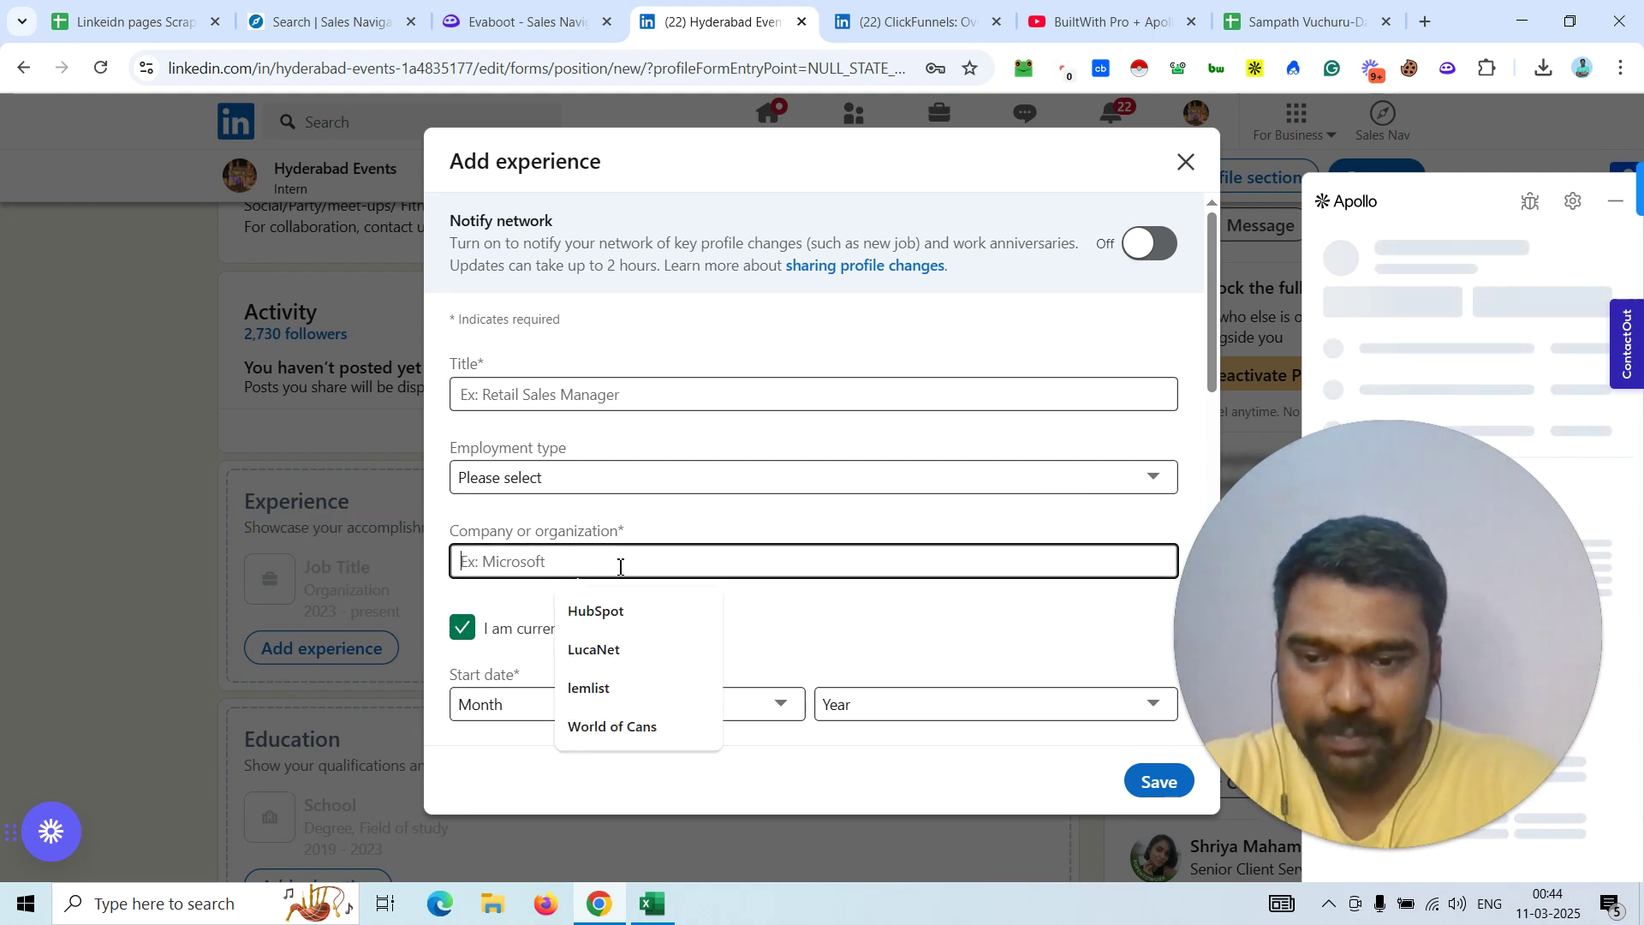
pyautogui.write('World of Cans')
pyautogui.click(600, 609)
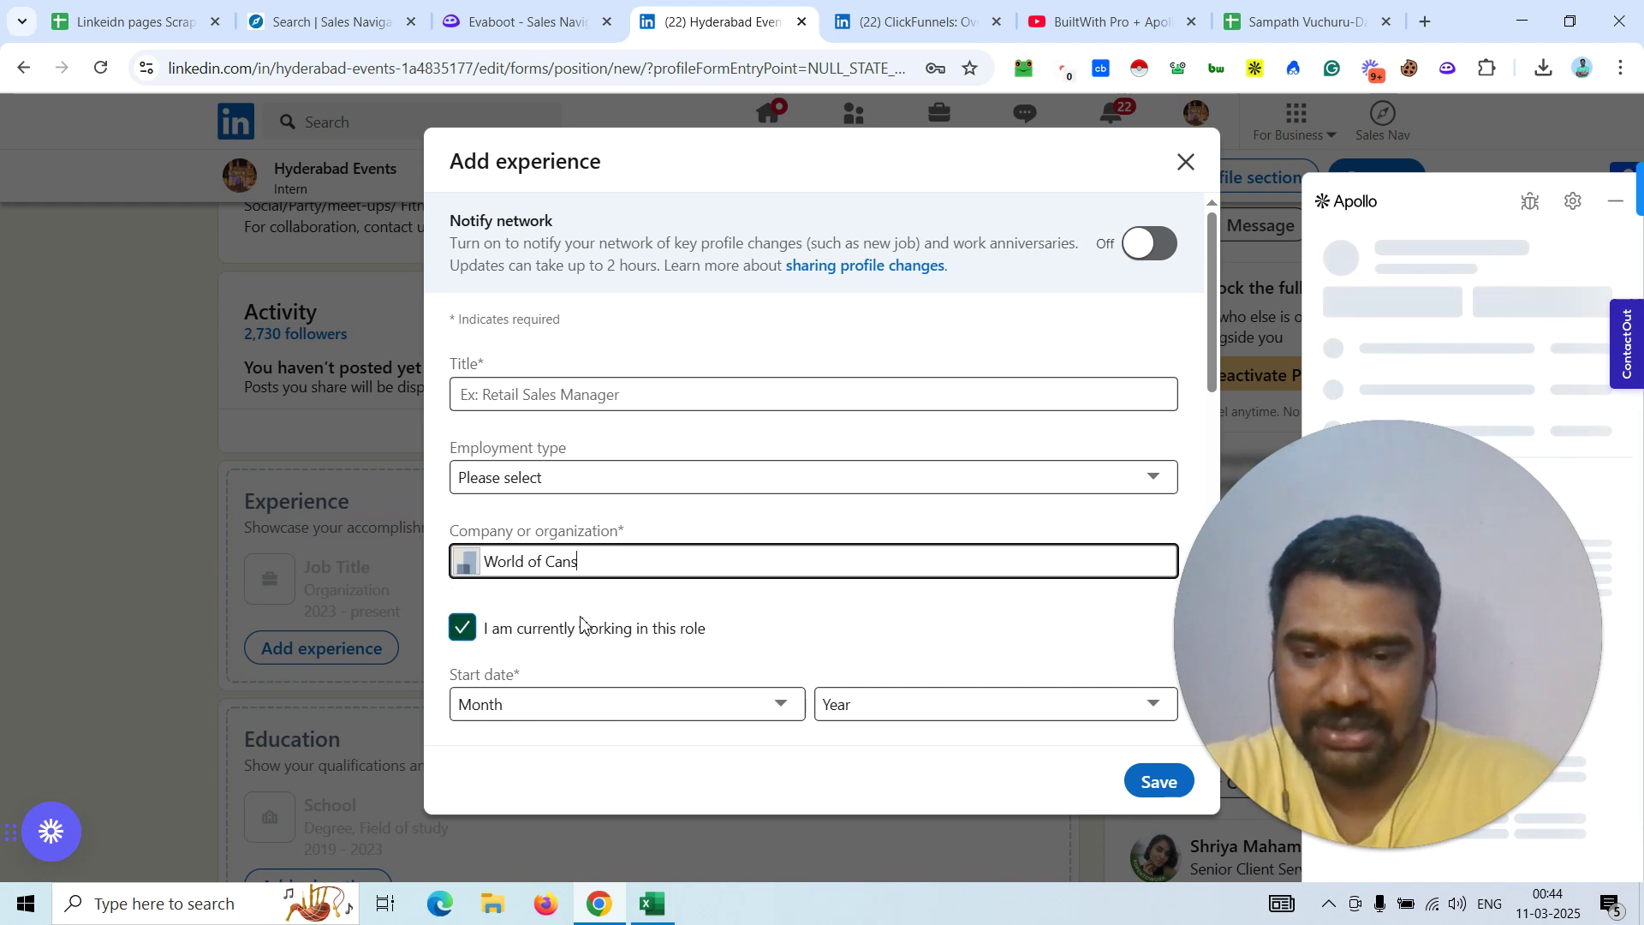
# Set the new experience's job title to Engineer, using the suggested title
pyautogui.click(642, 394)
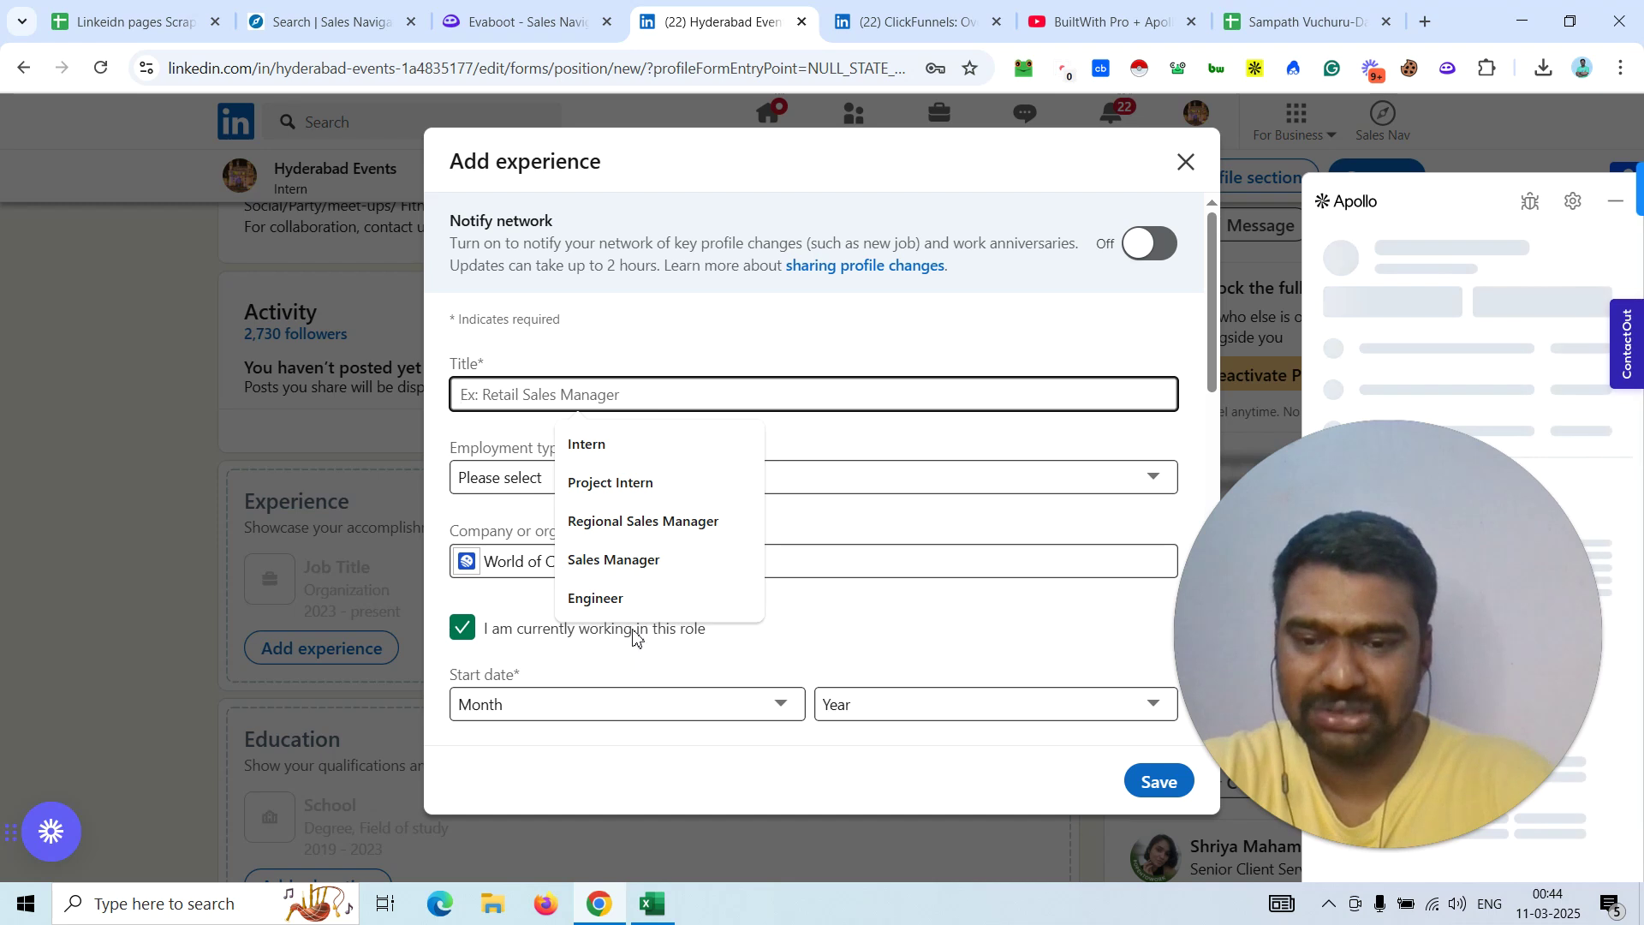
pyautogui.click(618, 599)
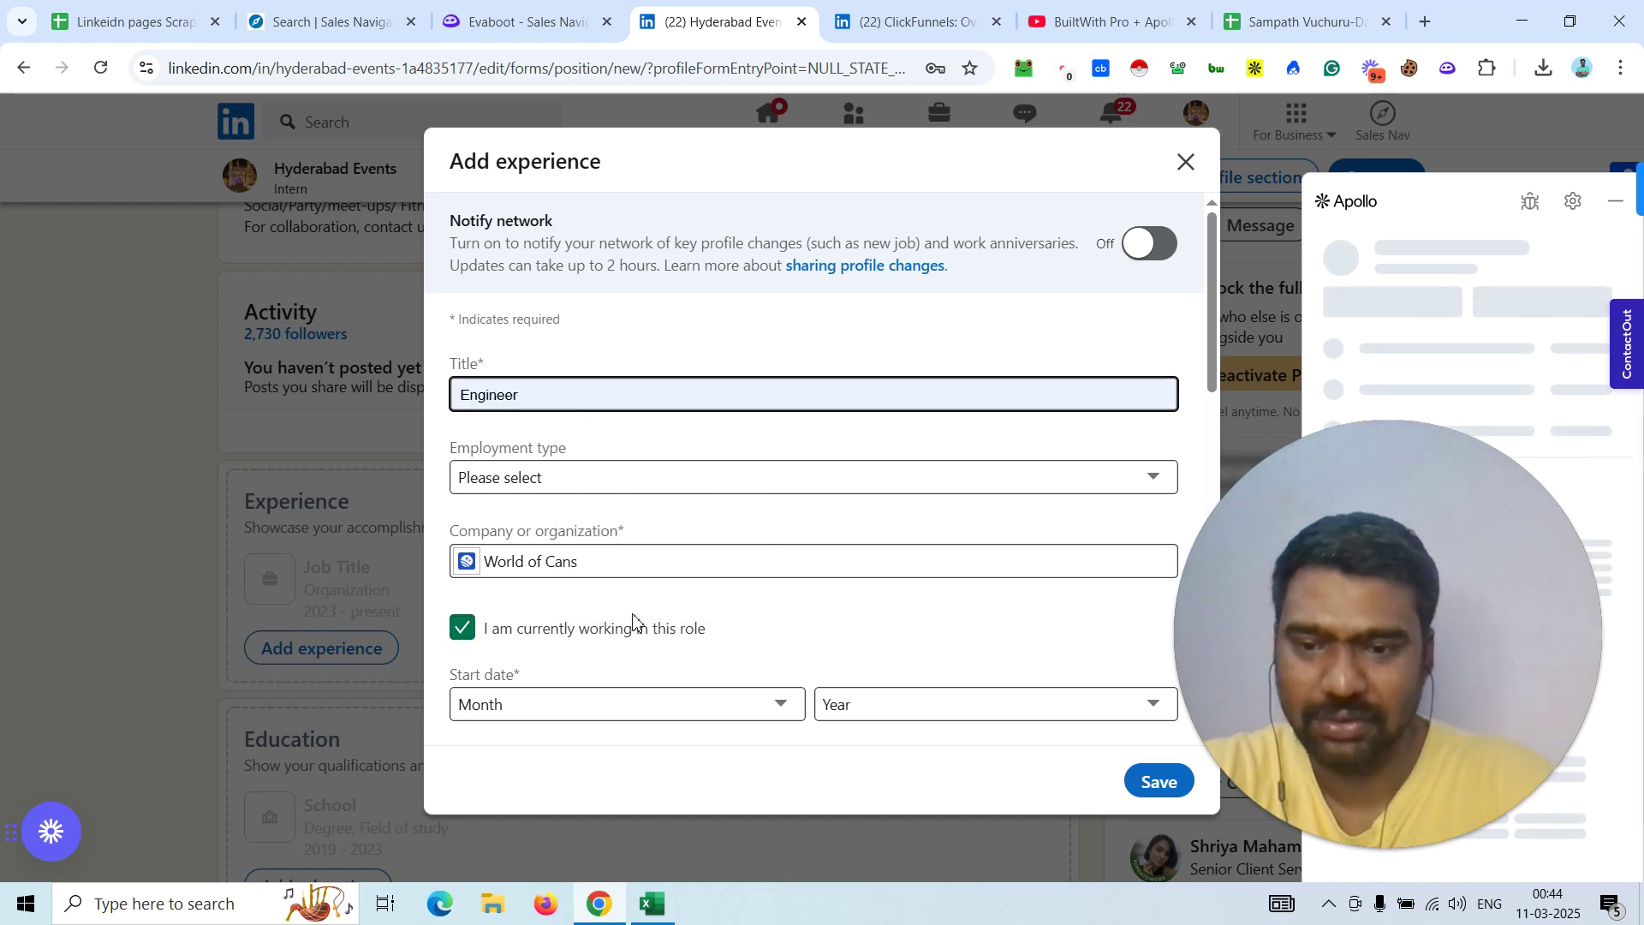
pyautogui.click(577, 407)
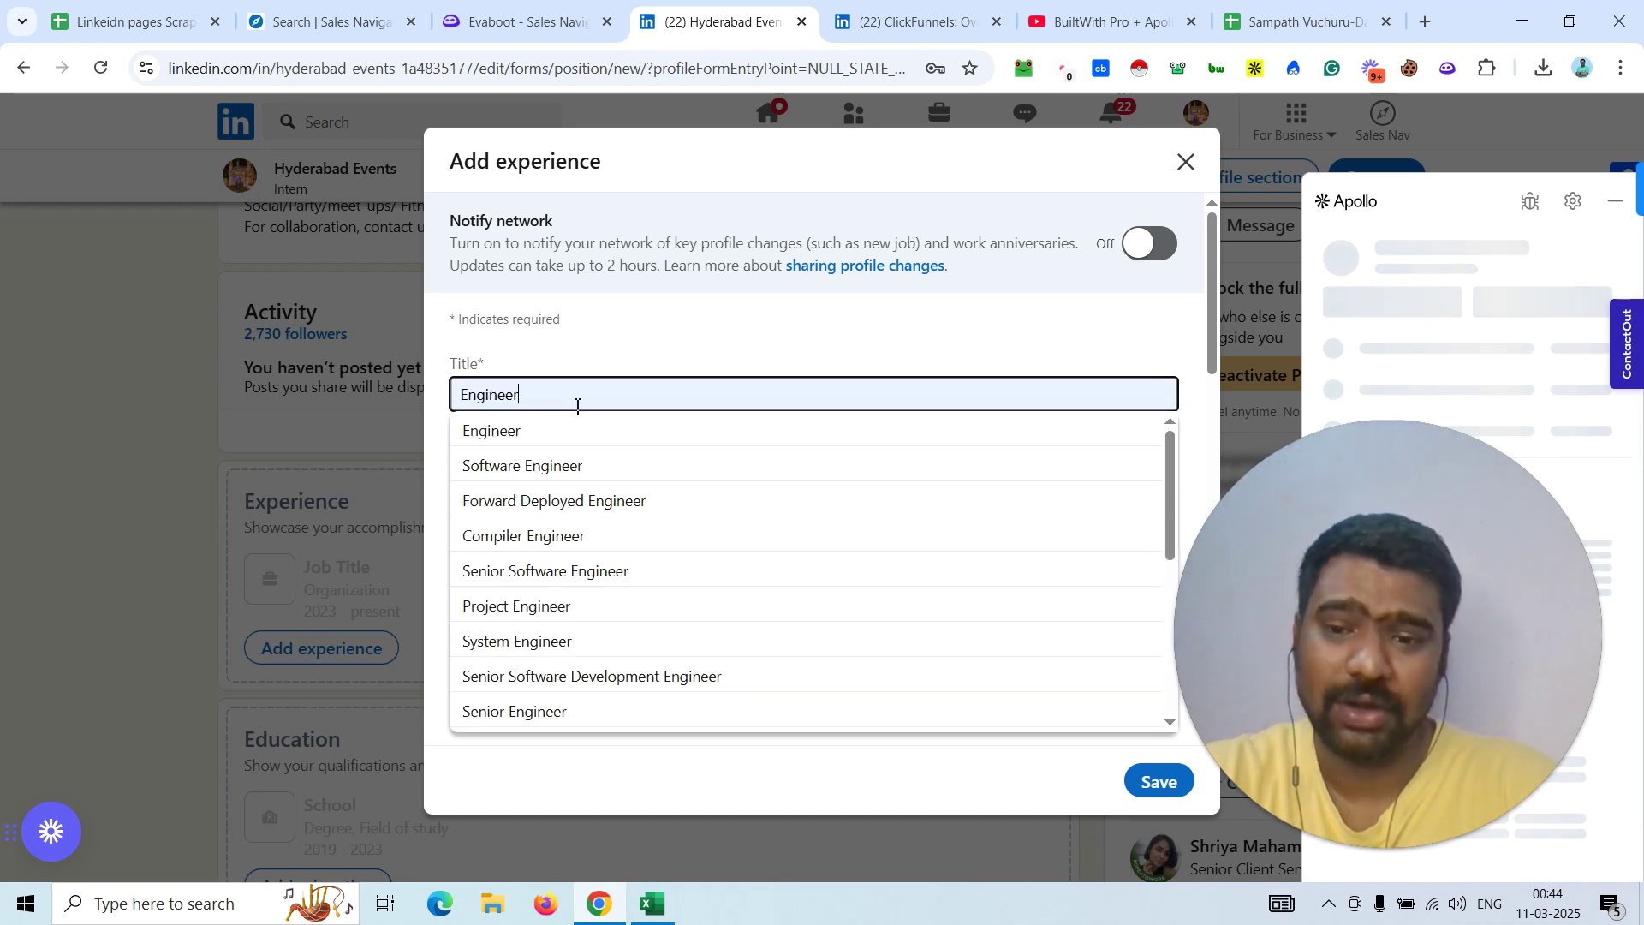
pyautogui.click(549, 431)
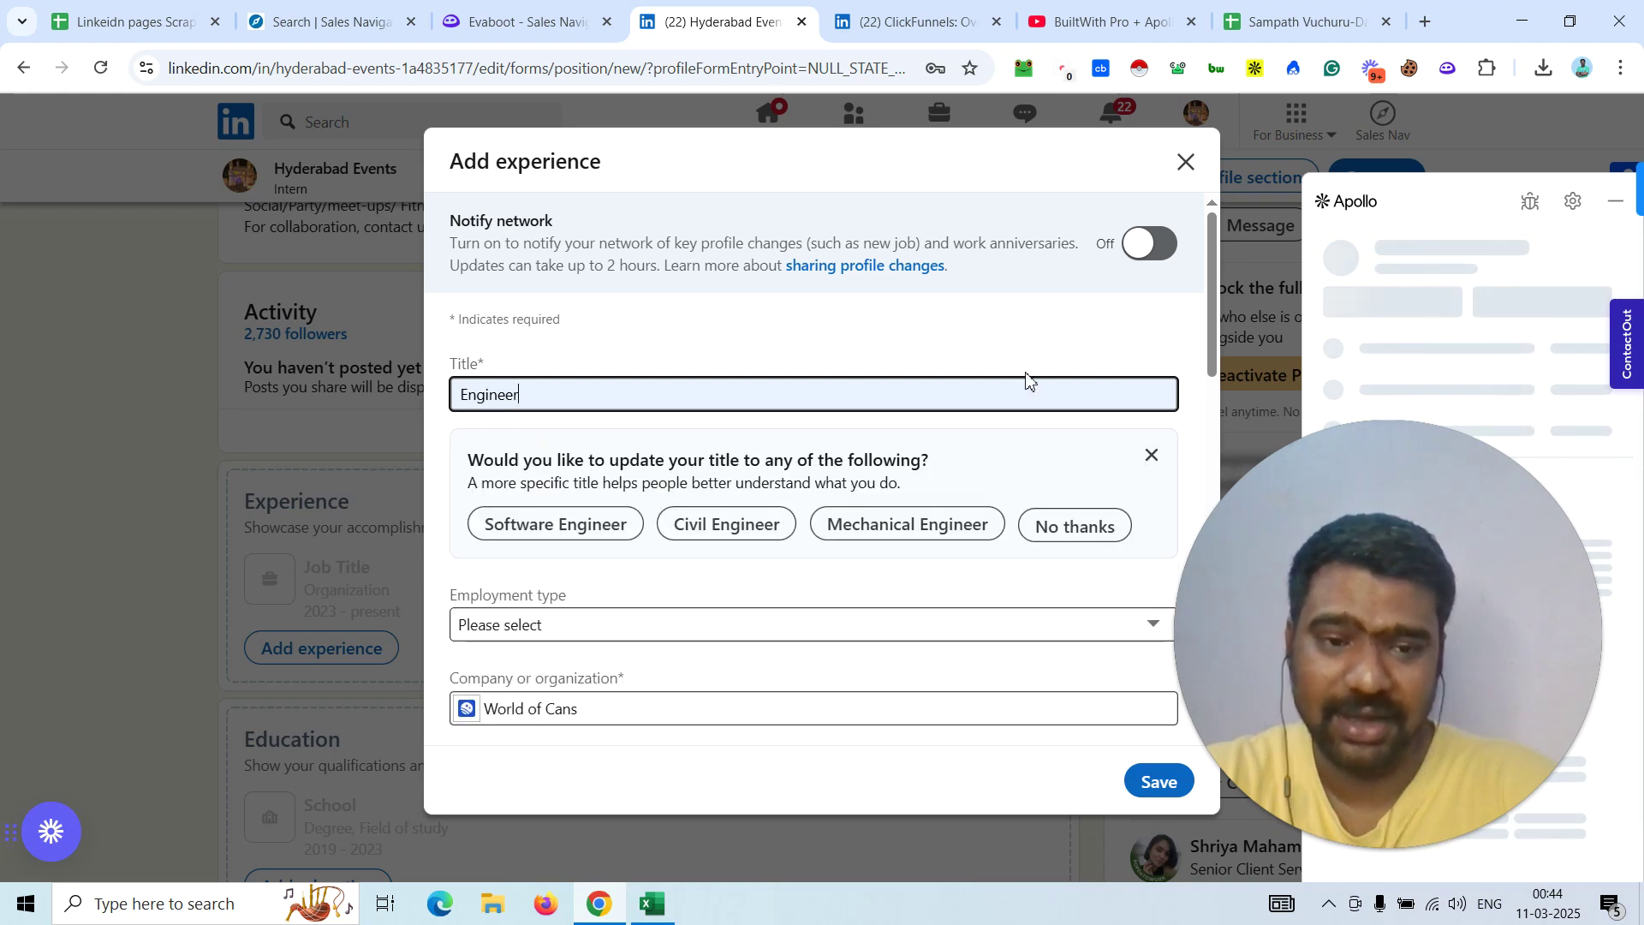
# Set the start date of the current role to May 2021, keeping the entered changes
pyautogui.click(1220, 315)
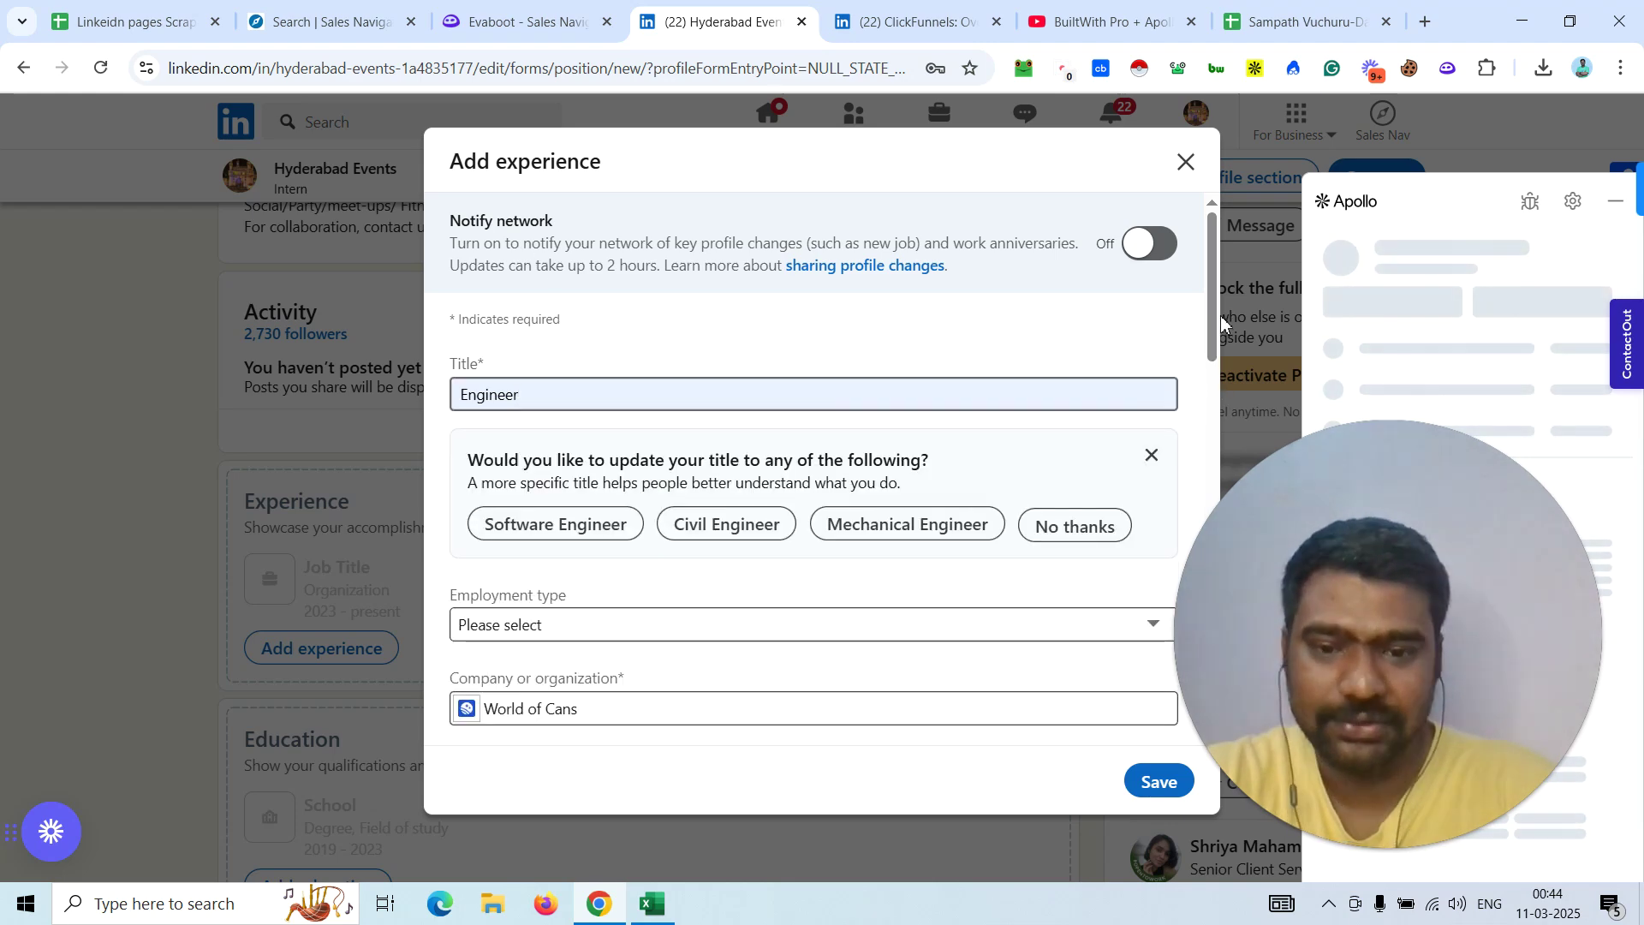
pyautogui.moveTo(1214, 330); pyautogui.dragTo(1214, 387)
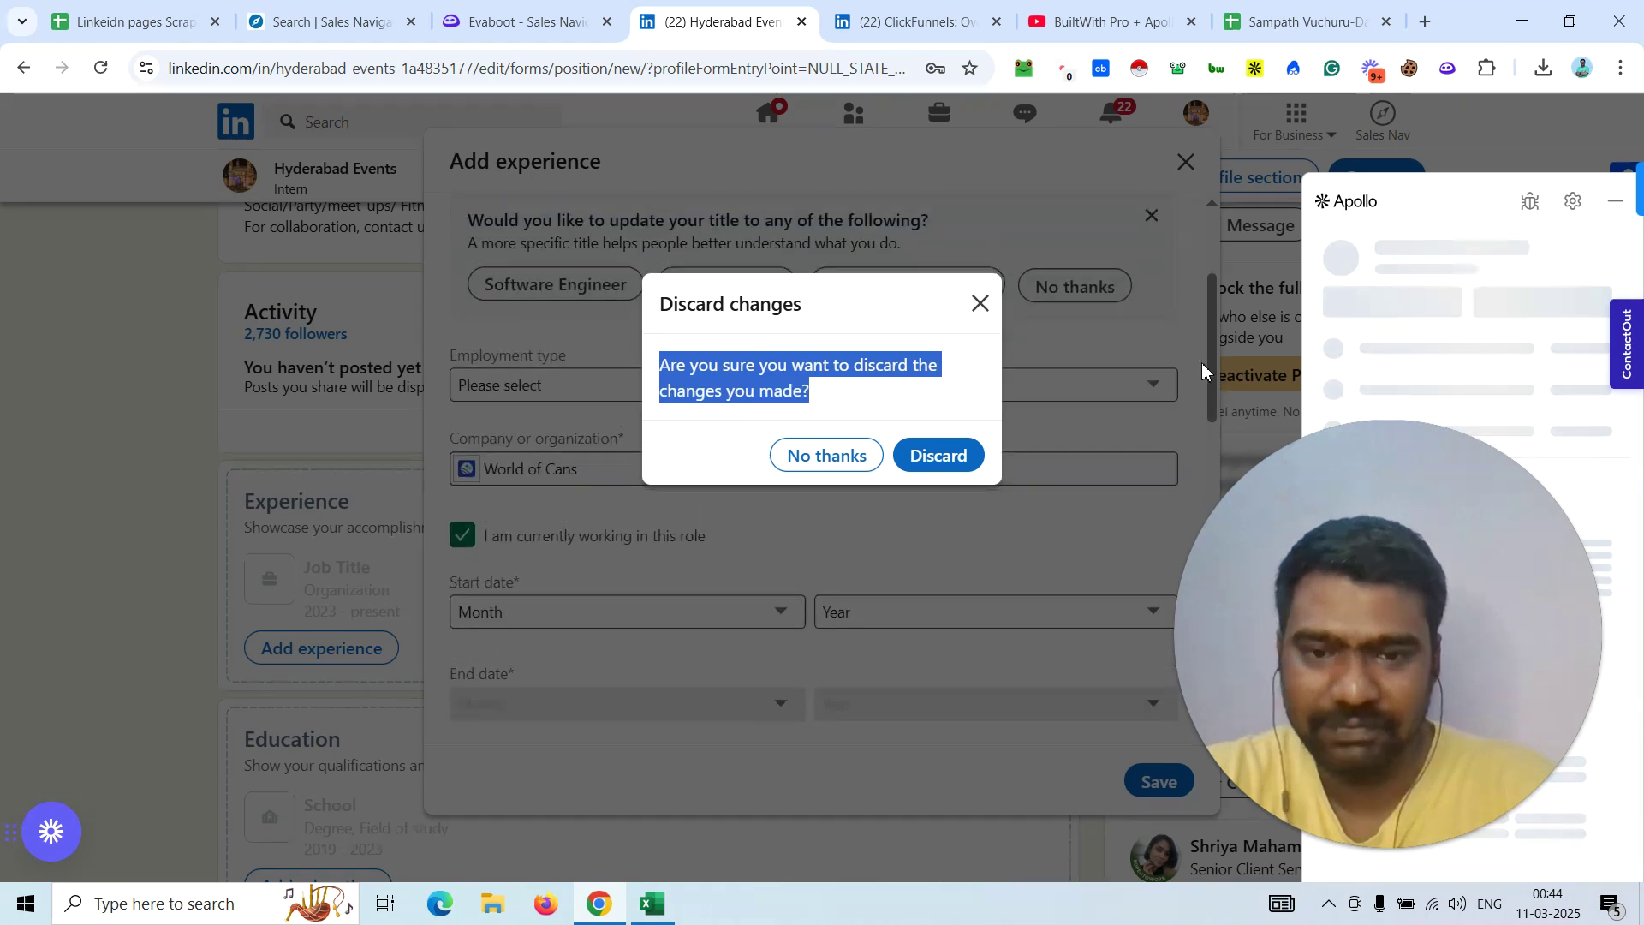
pyautogui.click(978, 304)
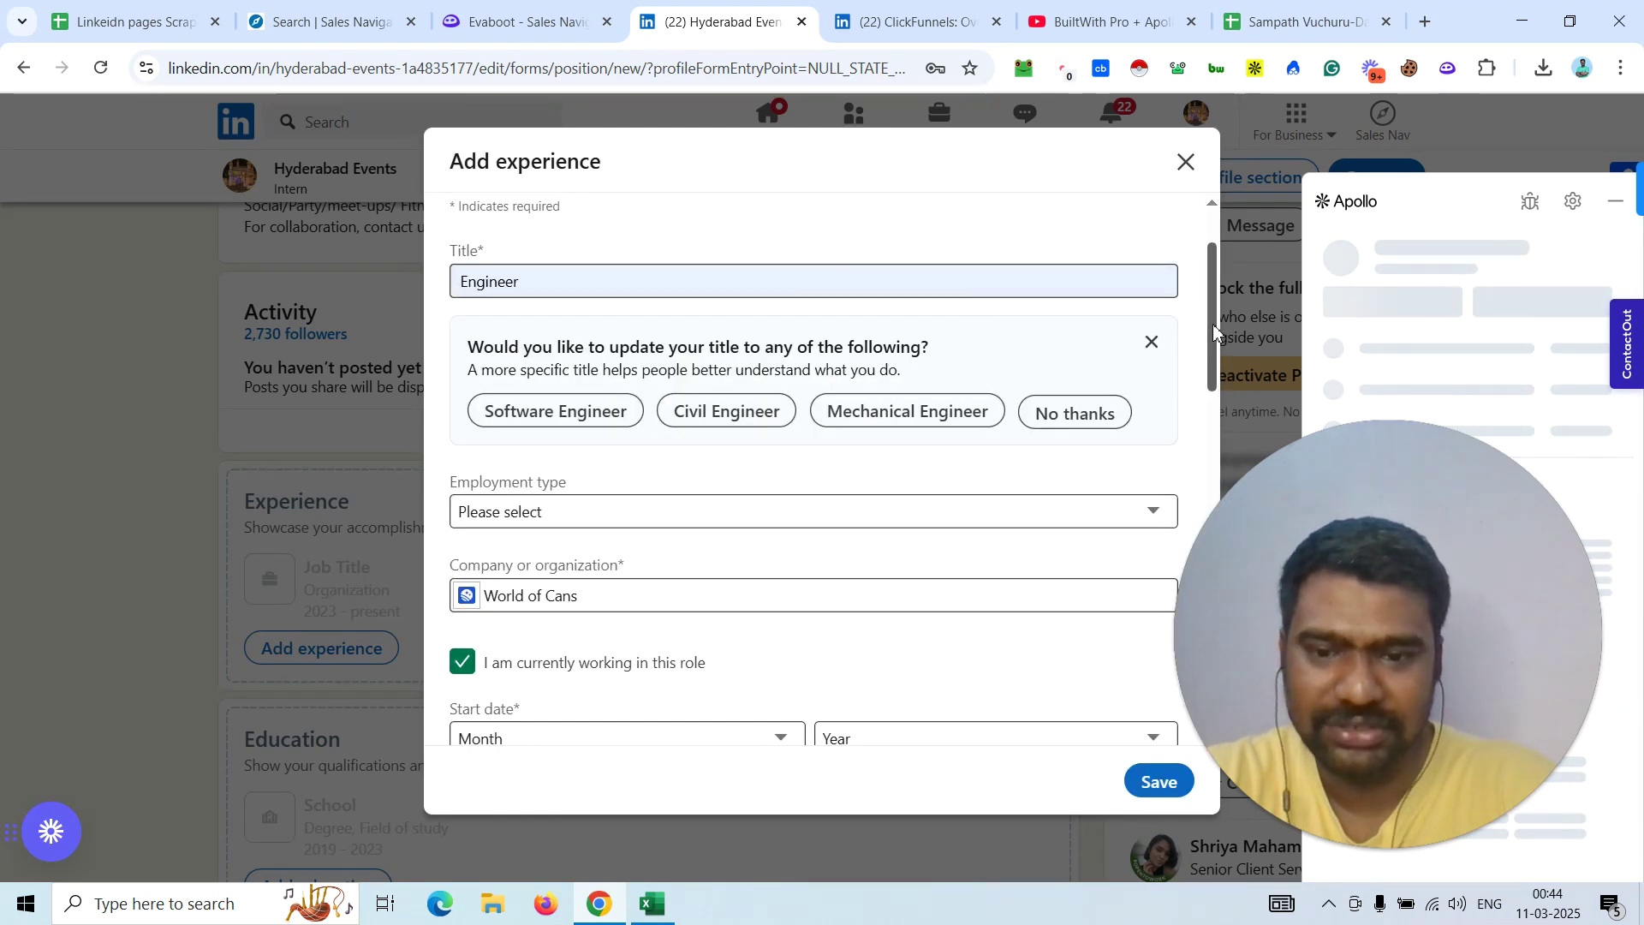
pyautogui.moveTo(1212, 324); pyautogui.dragTo(1152, 433)
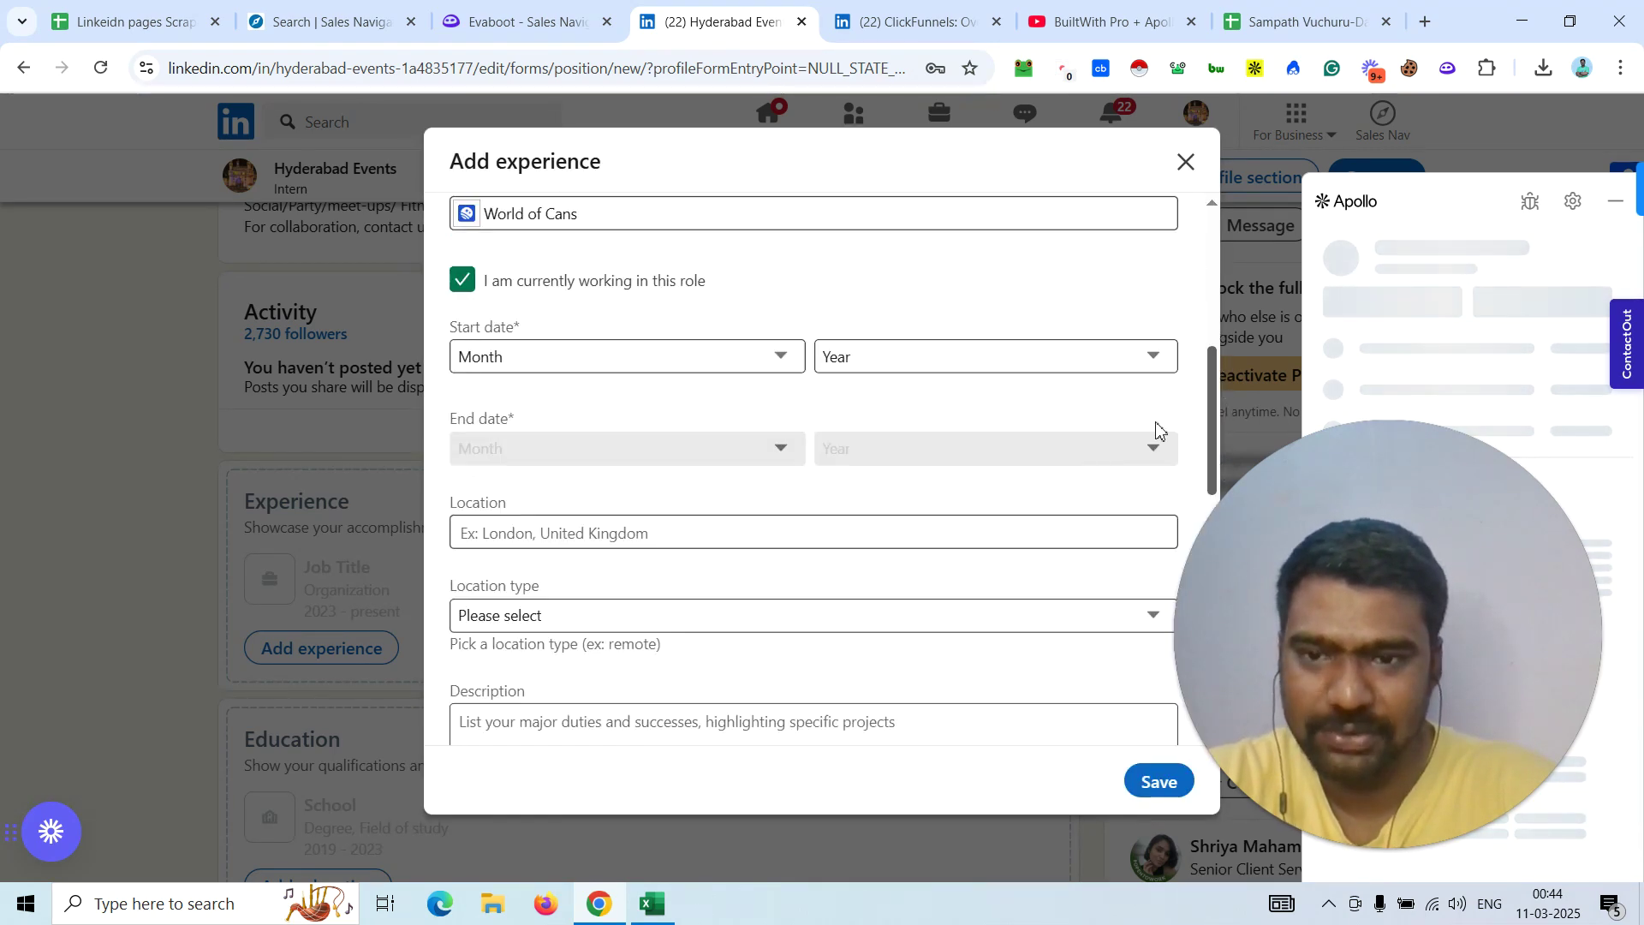
pyautogui.click(665, 356)
pyautogui.click(953, 381)
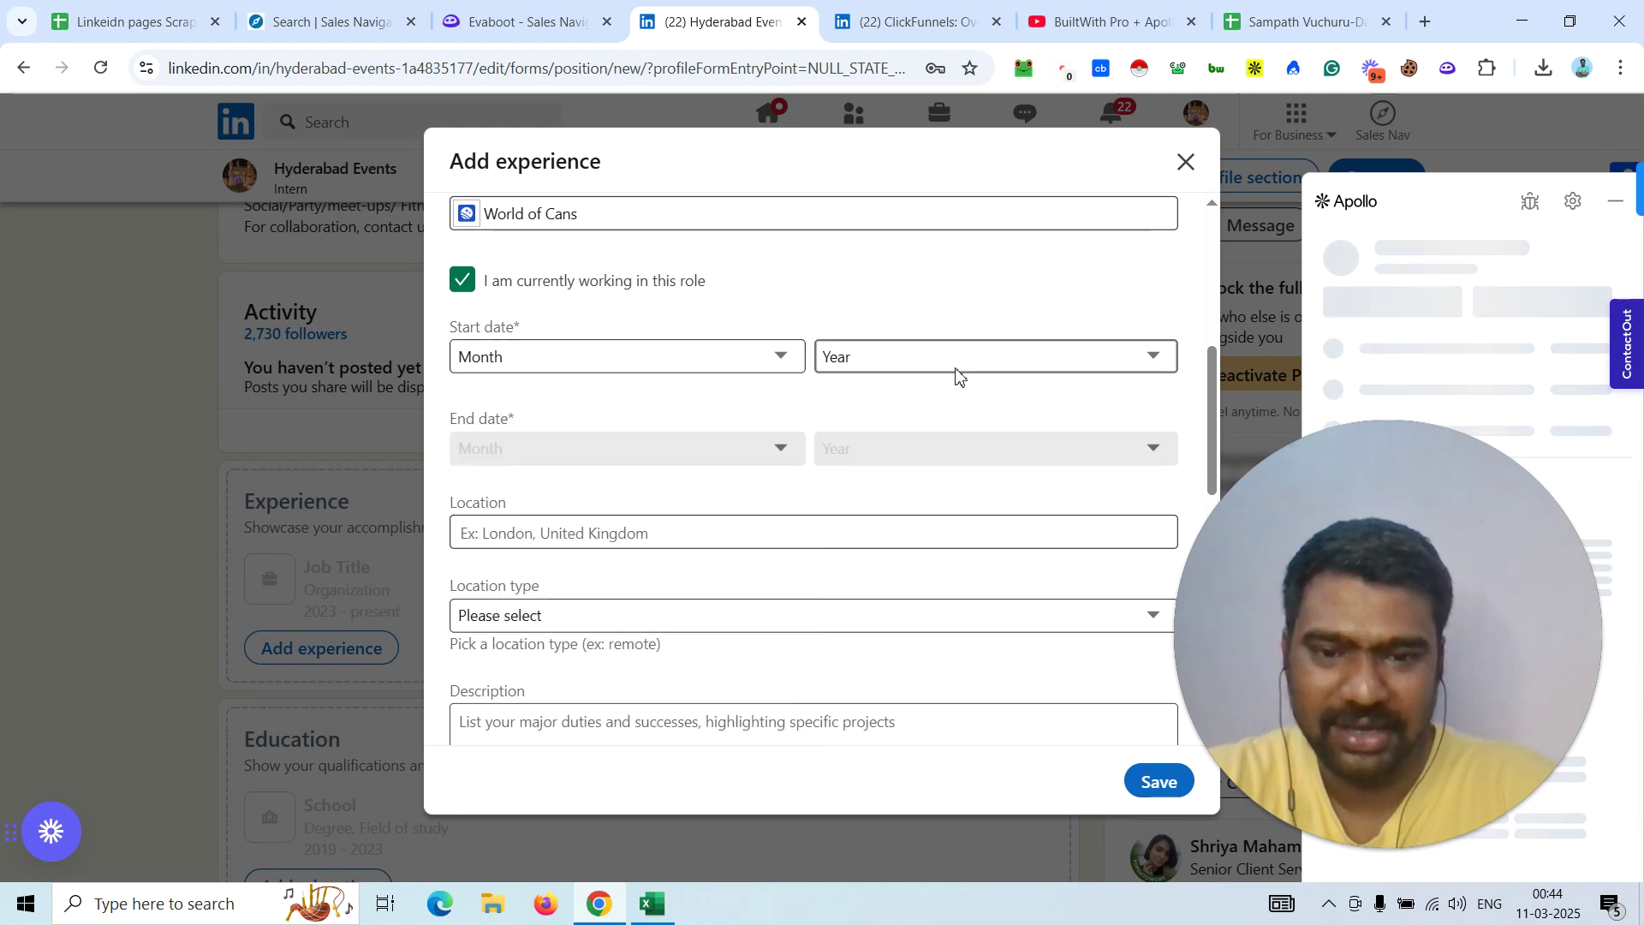
pyautogui.click(957, 359)
pyautogui.click(704, 366)
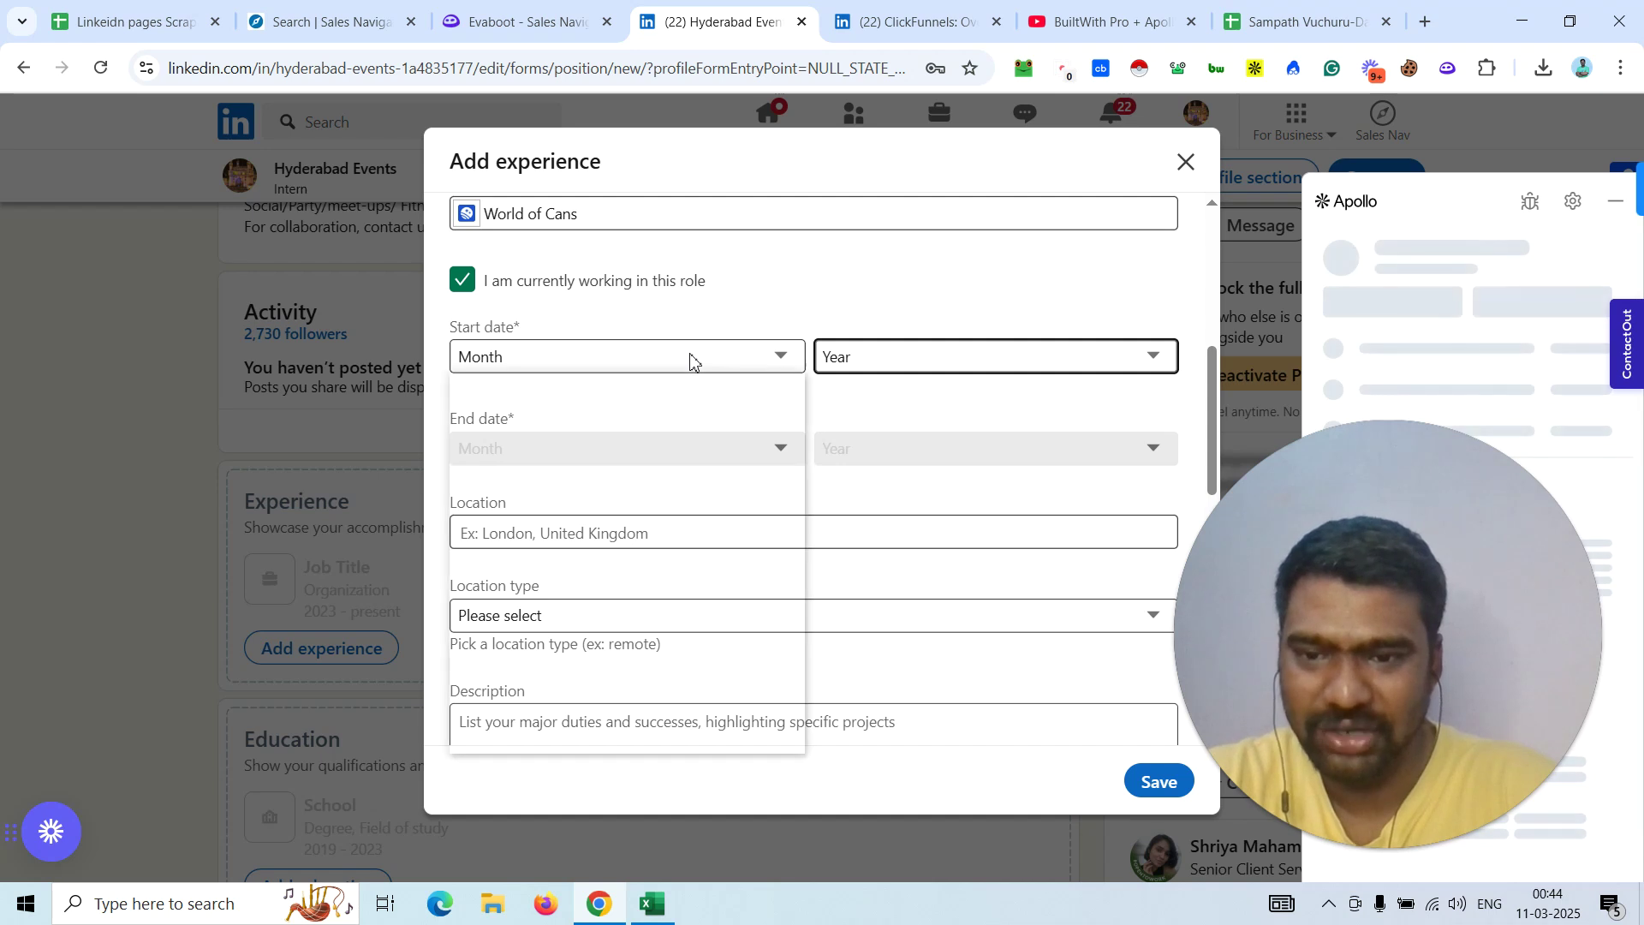
pyautogui.click(691, 361)
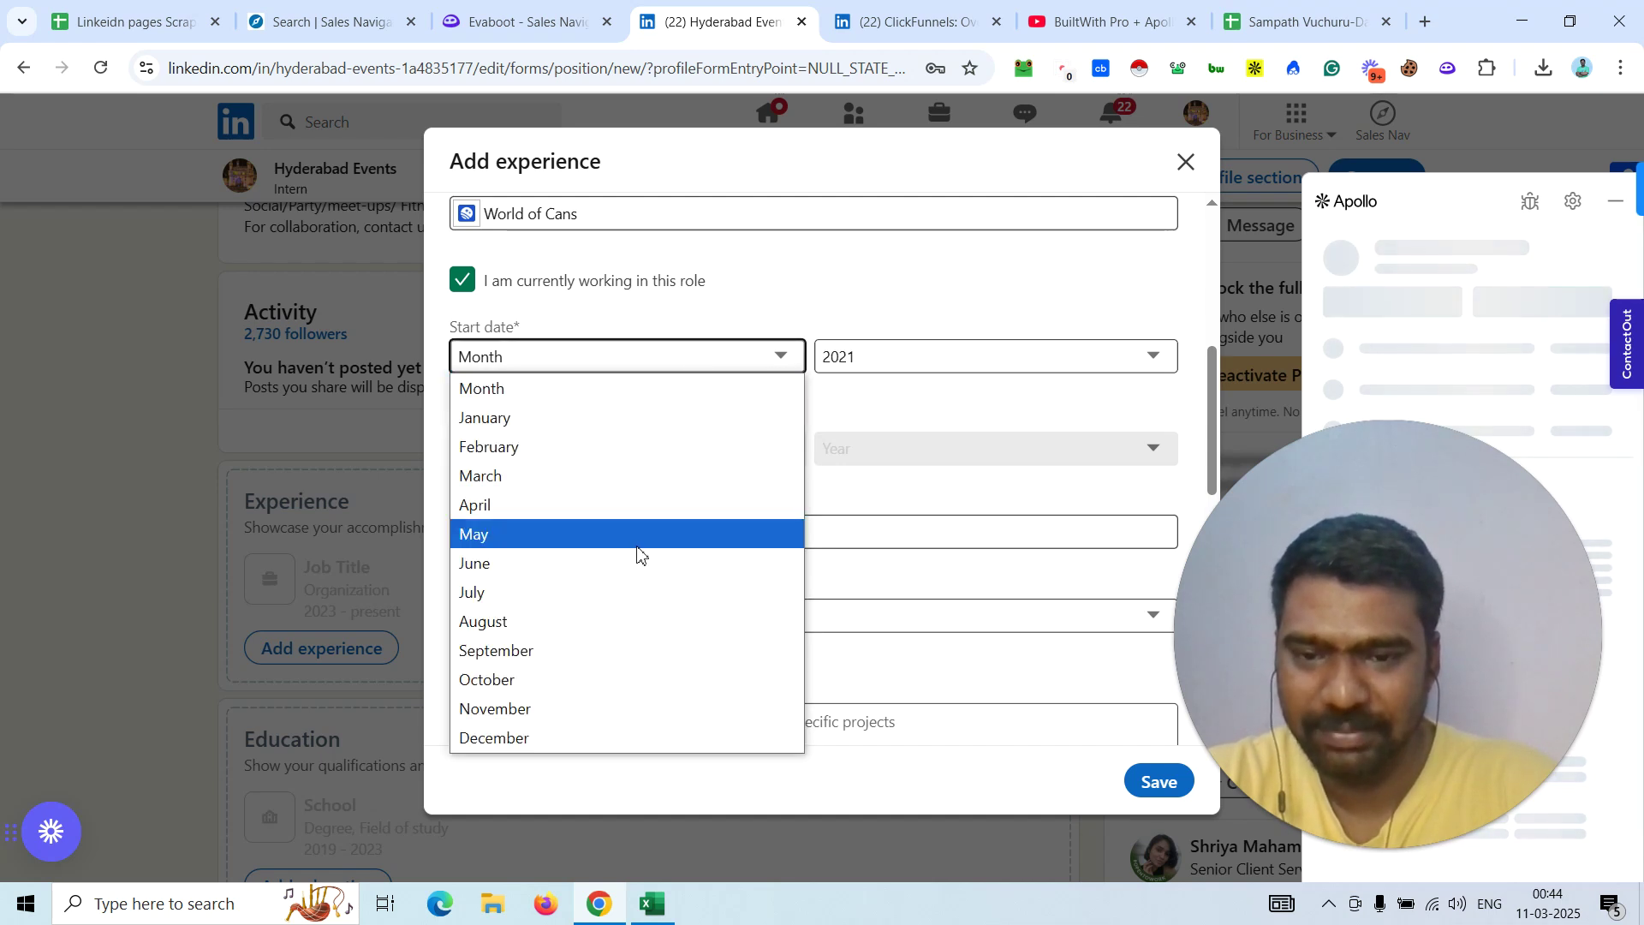
pyautogui.click(640, 536)
# Save the new experience entry, leaving the location blank, and return to the profile
pyautogui.click(656, 538)
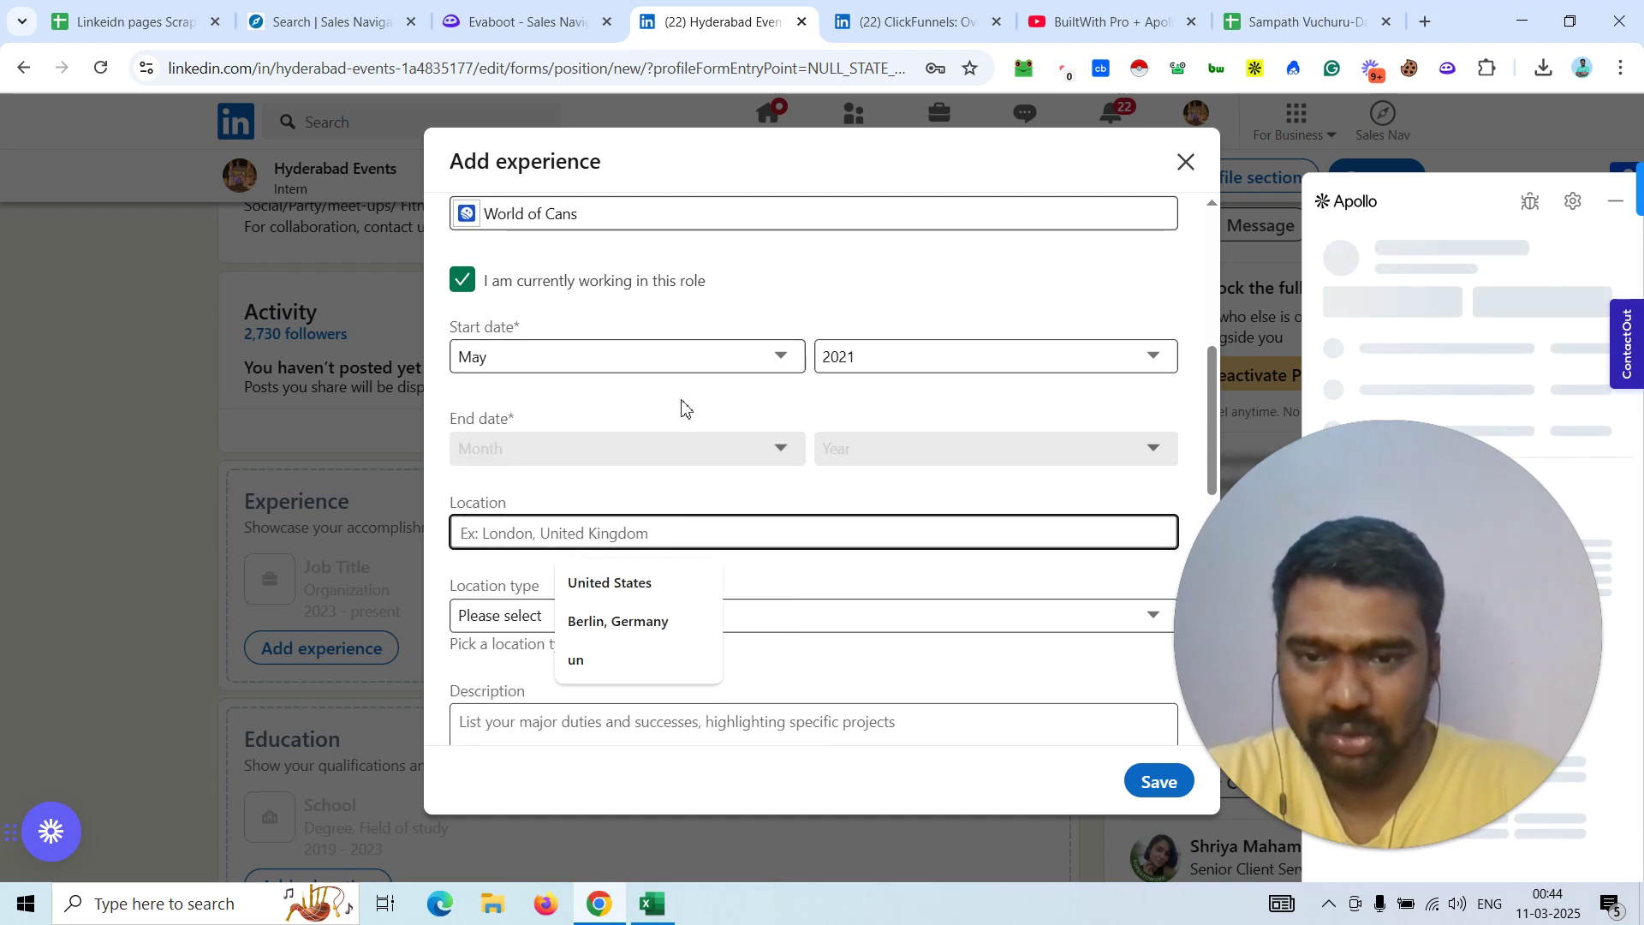
pyautogui.click(1181, 422)
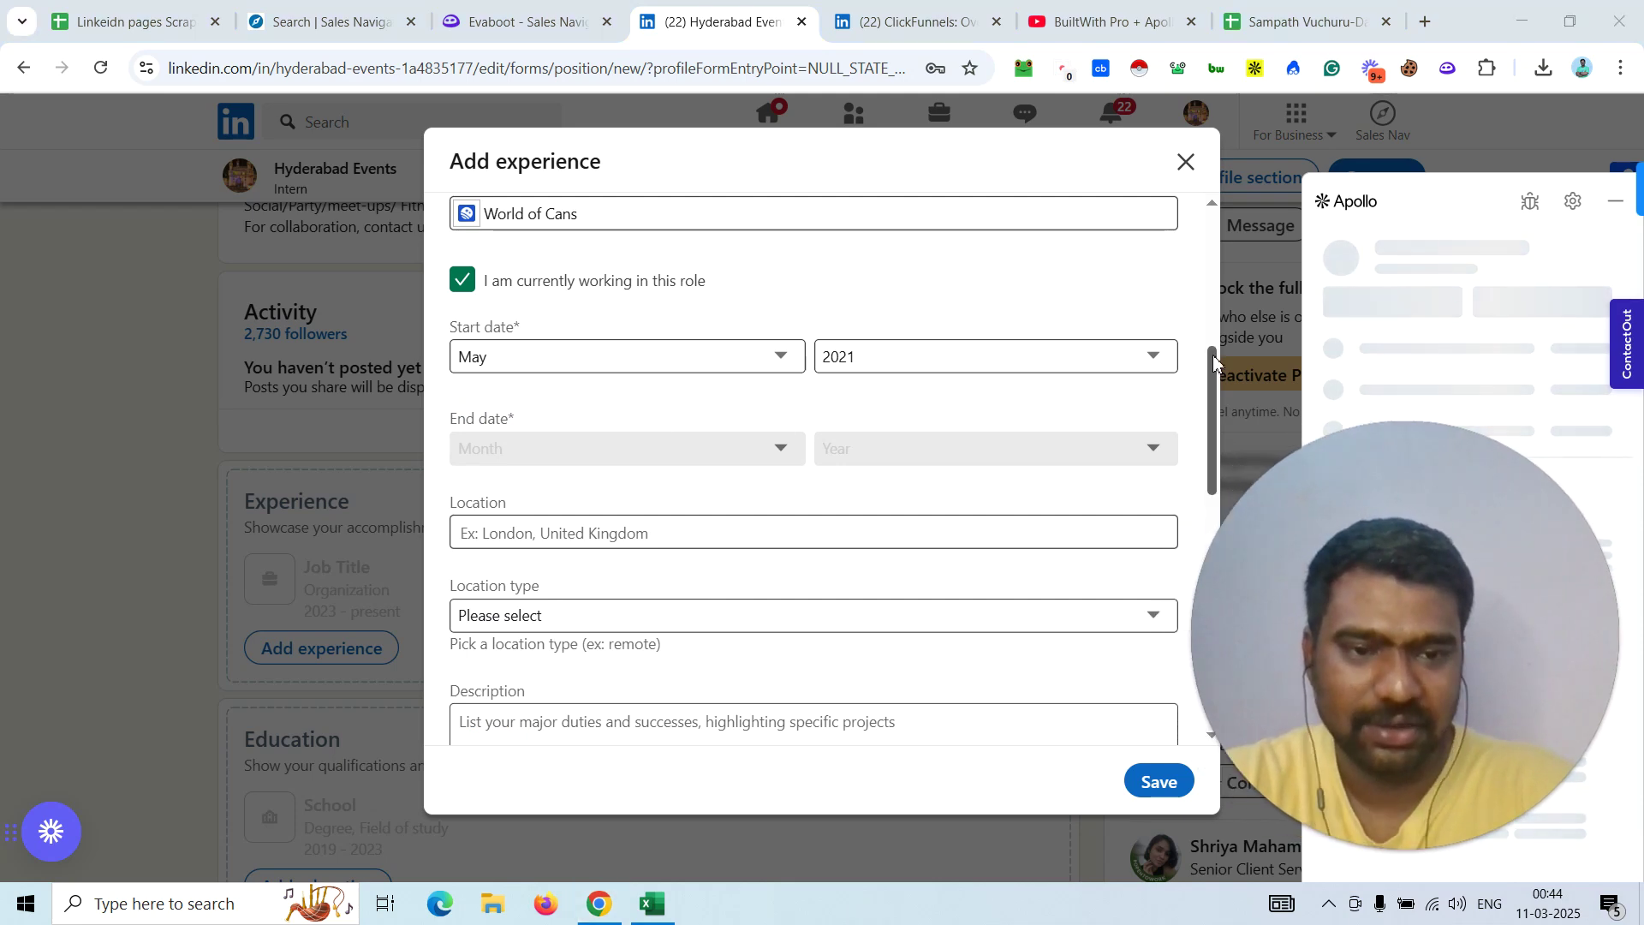
pyautogui.scroll(-10, 1199, 585)
pyautogui.scroll(-2, 1199, 585)
pyautogui.click(1156, 780)
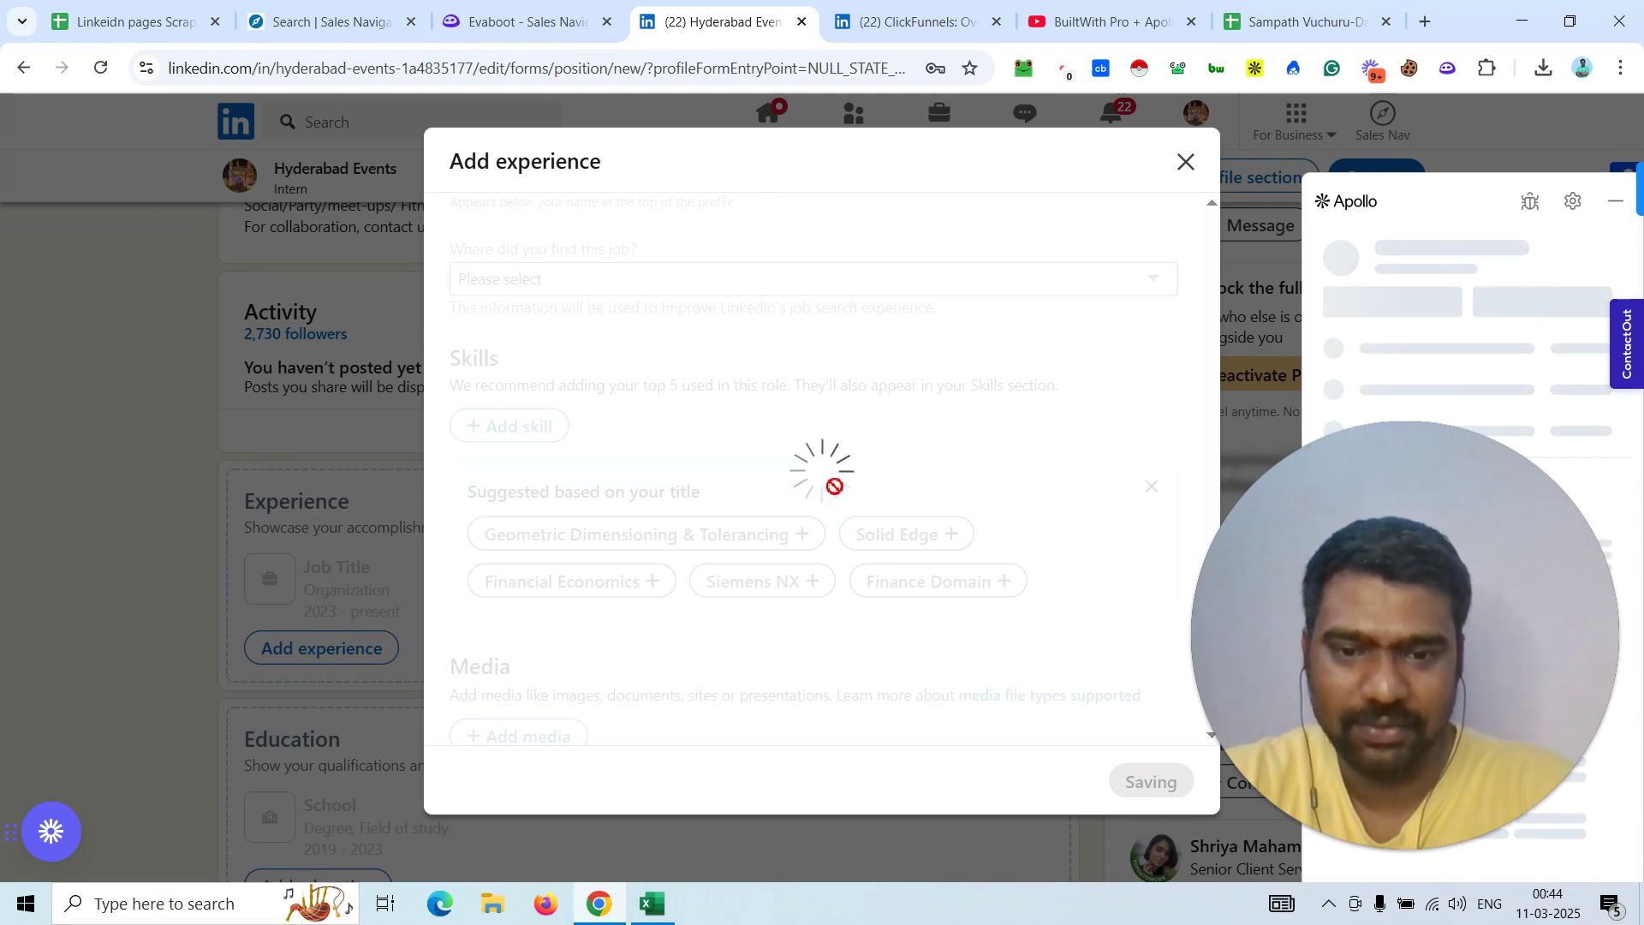
pyautogui.click(1185, 161)
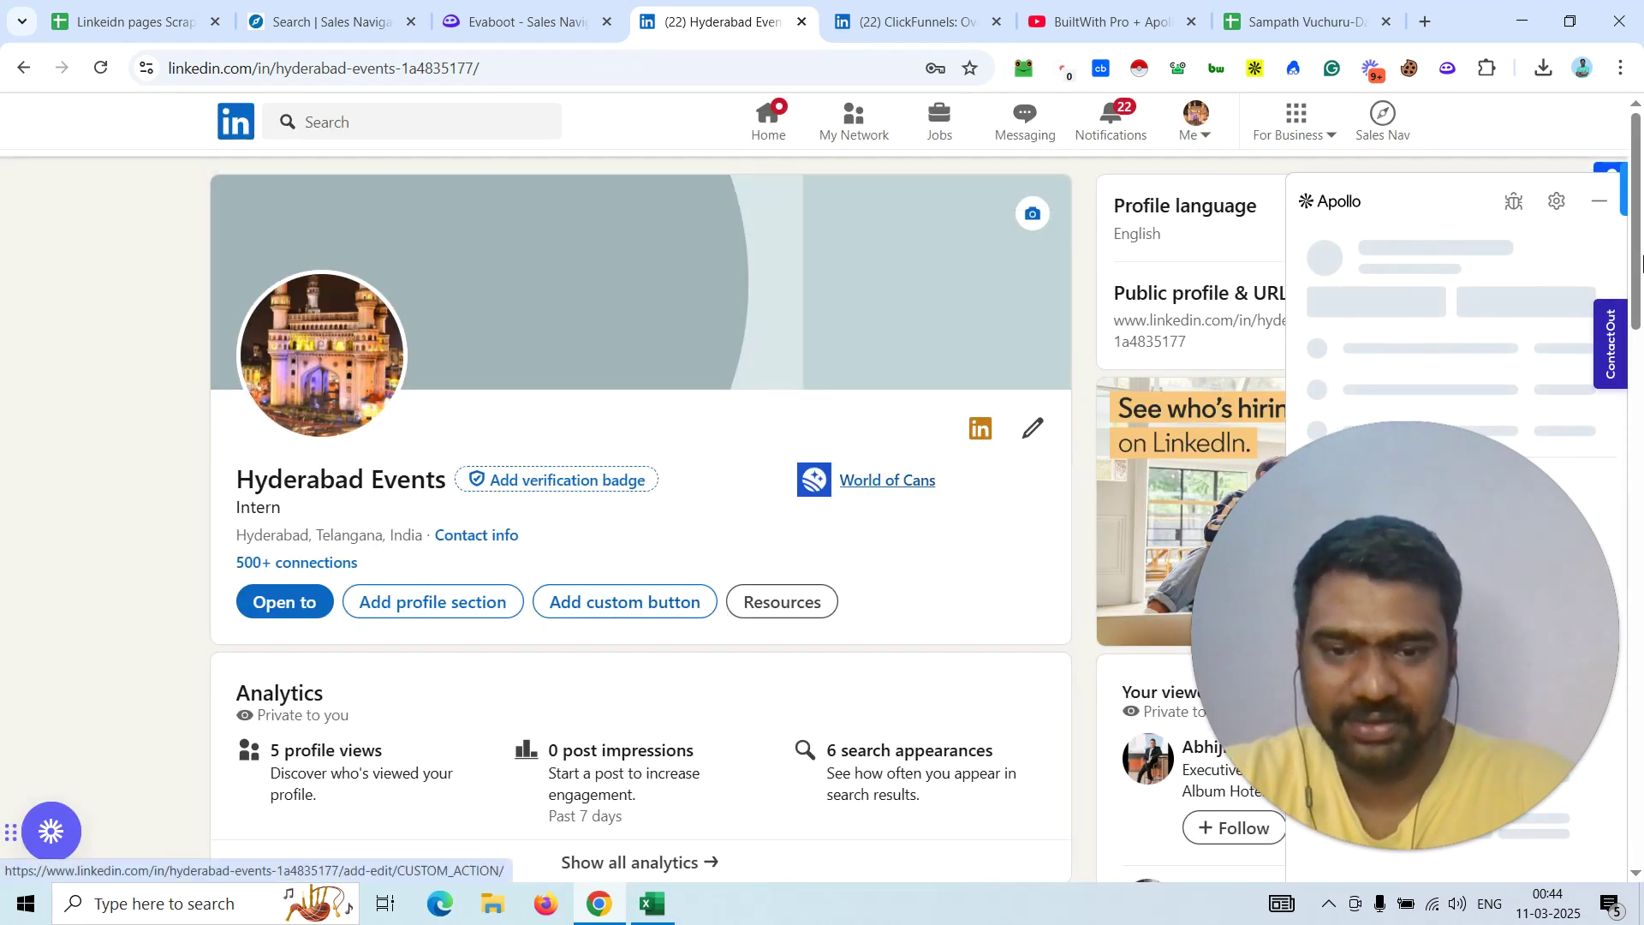
# Check the Experience section of the profile for the new World of Cans entry and highlight its job title
pyautogui.moveTo(1635, 258); pyautogui.dragTo(1639, 468)
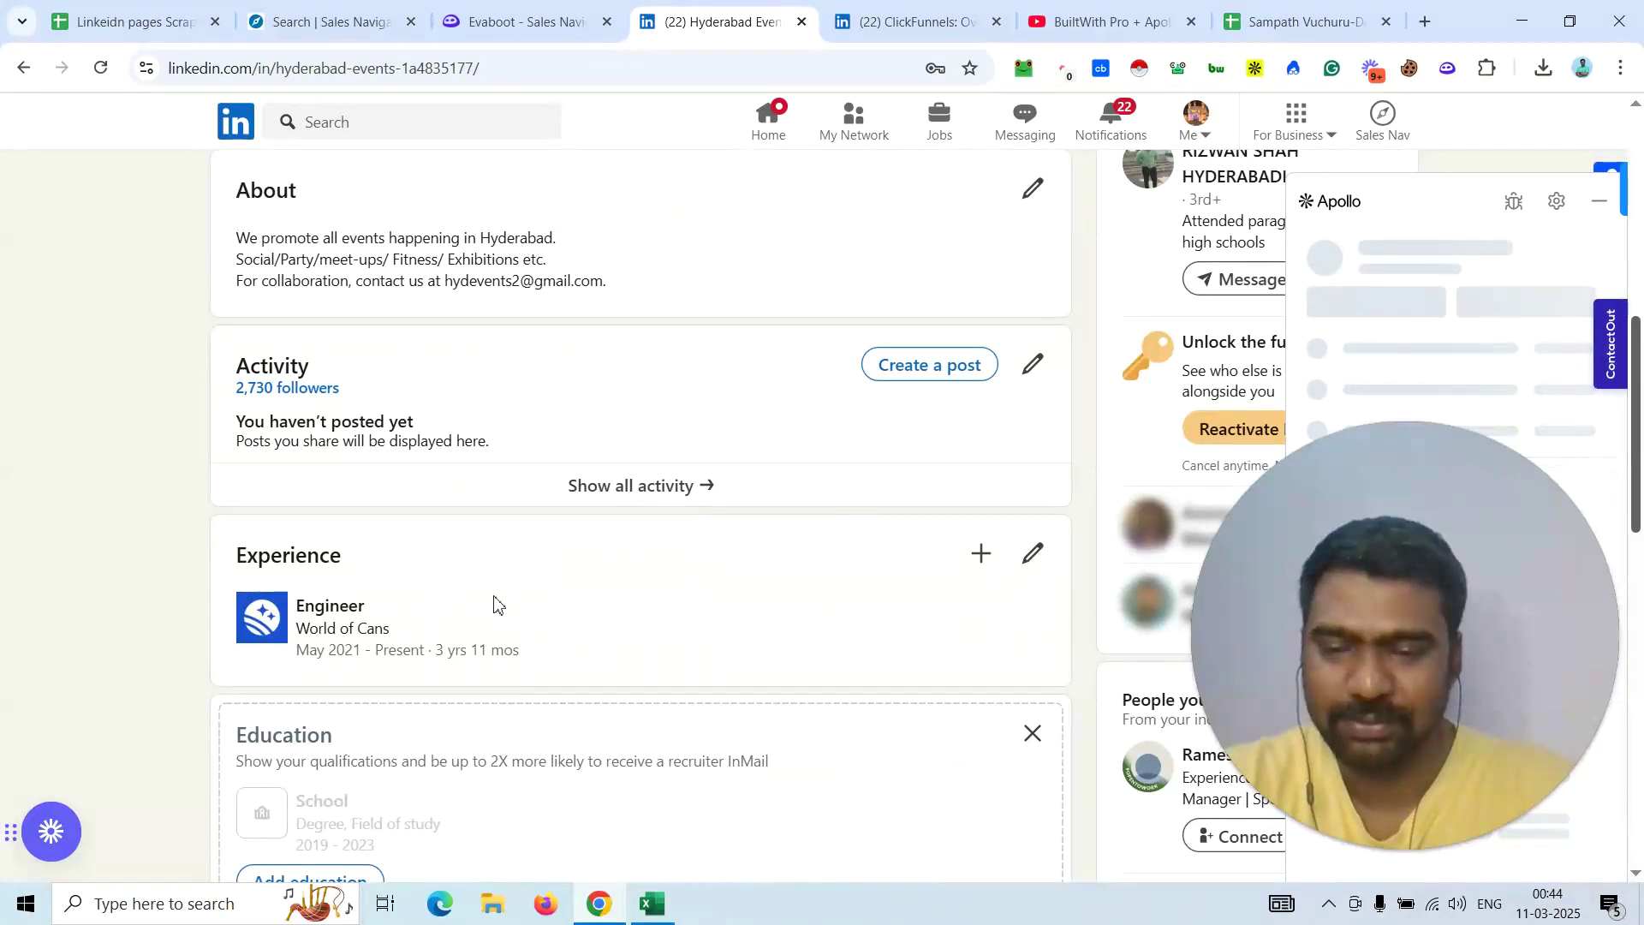
pyautogui.moveTo(495, 598); pyautogui.dragTo(266, 561)
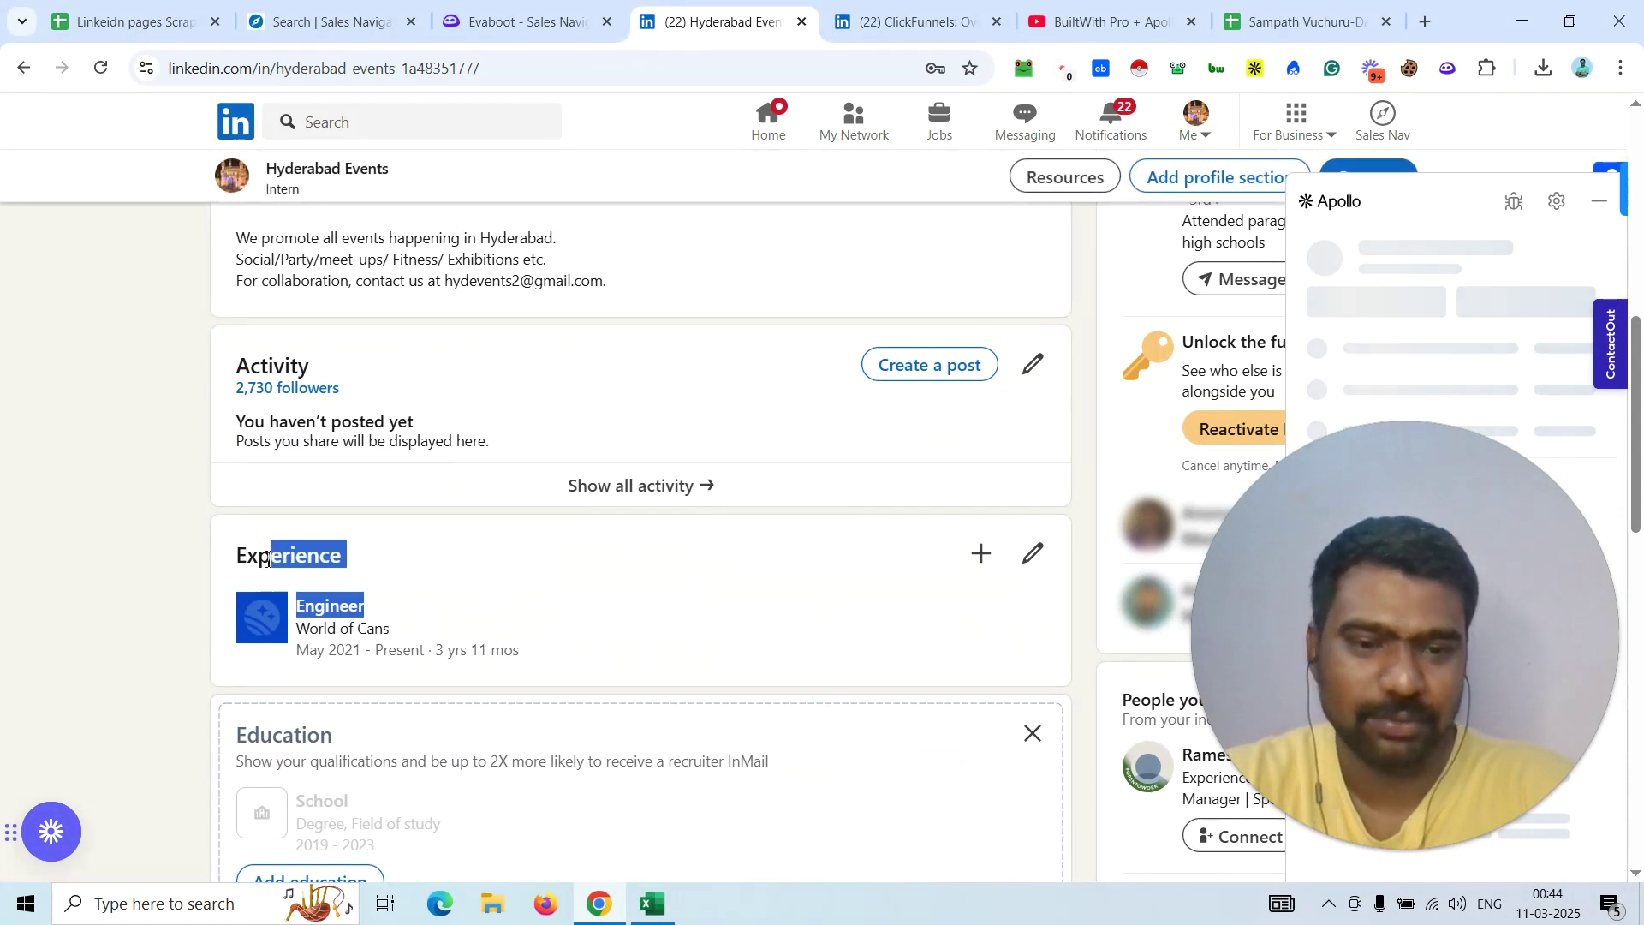
pyautogui.hotkey('alt', 'Tab')
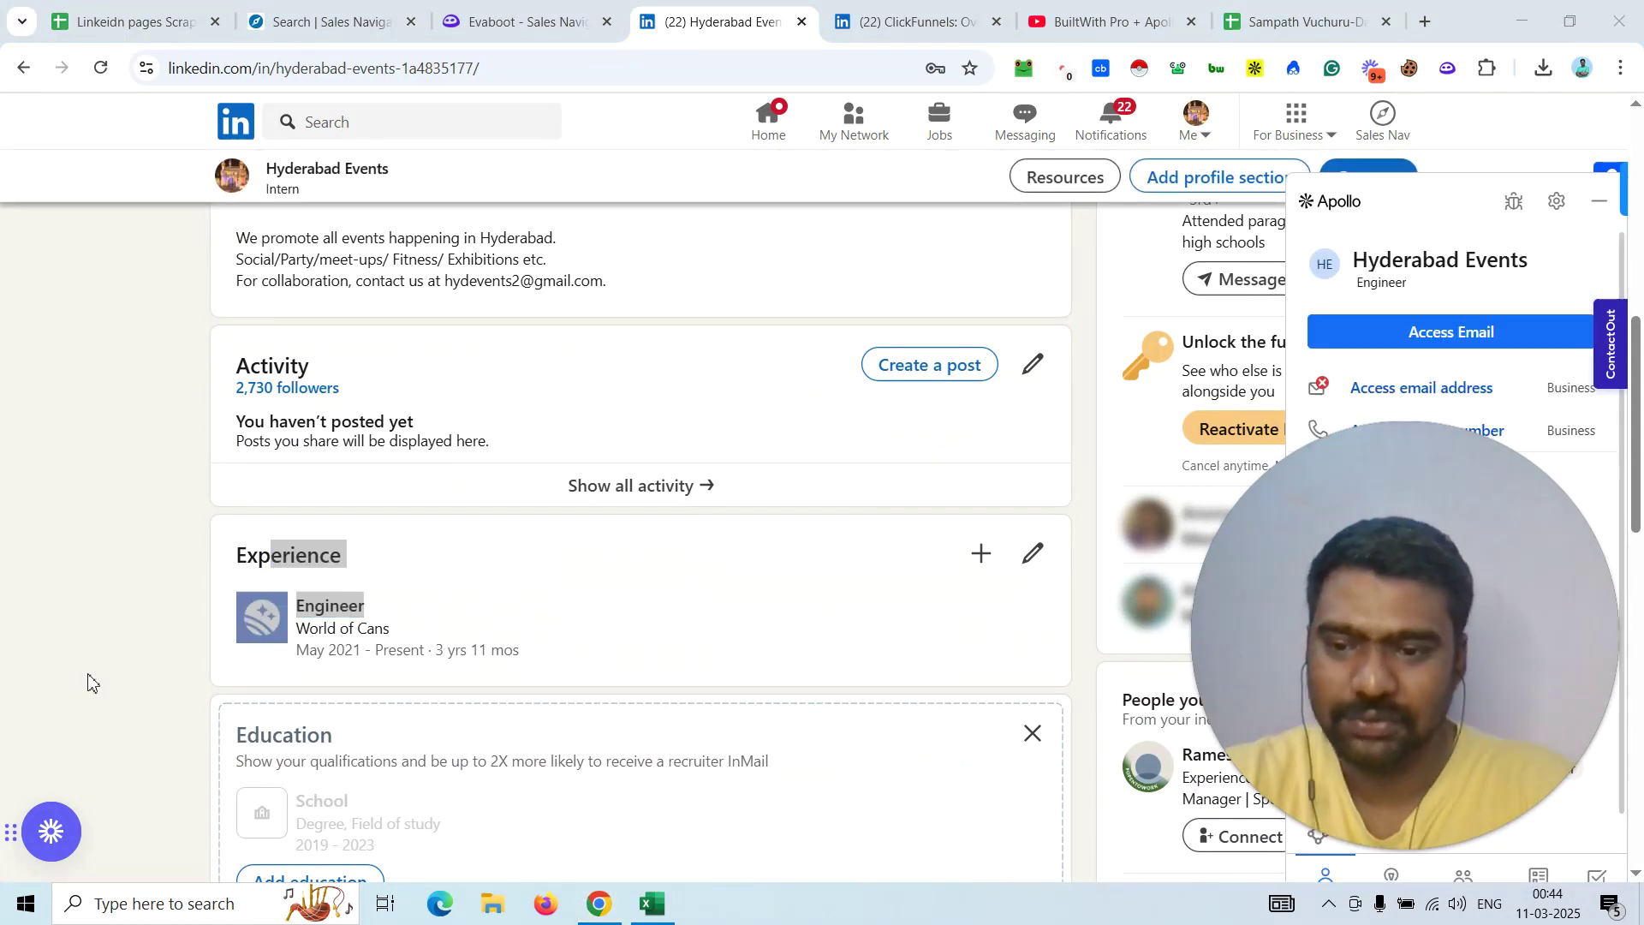
pyautogui.click(385, 565)
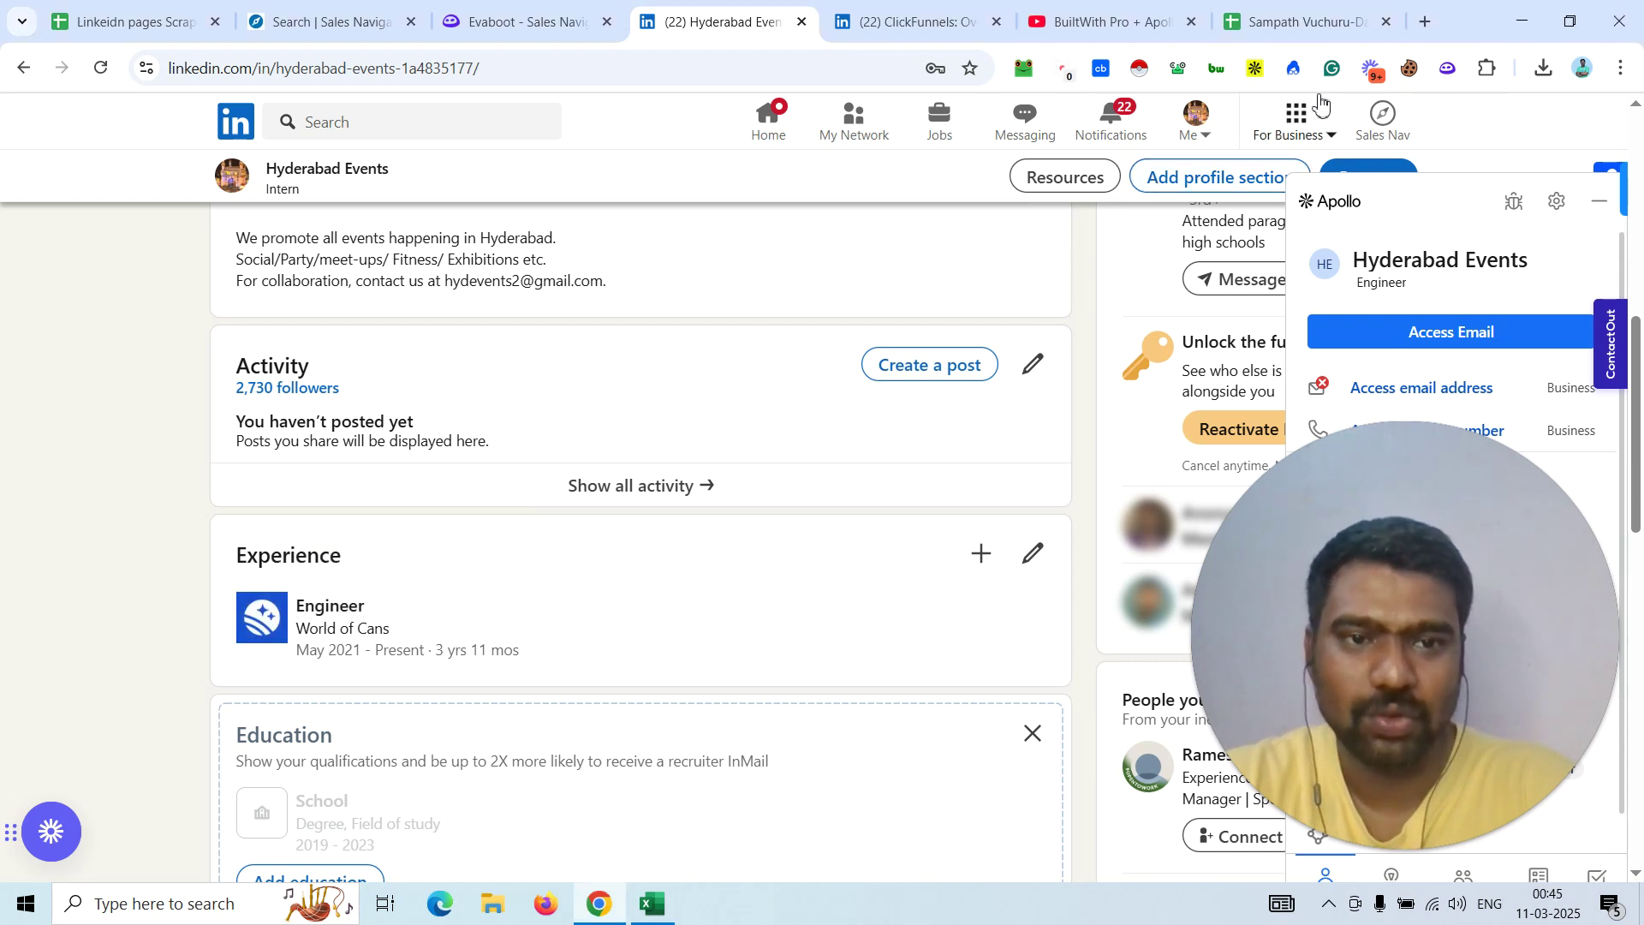
# Open Sales Navigator in a new tab from the profile and close the old lead search tab
pyautogui.click(1380, 115)
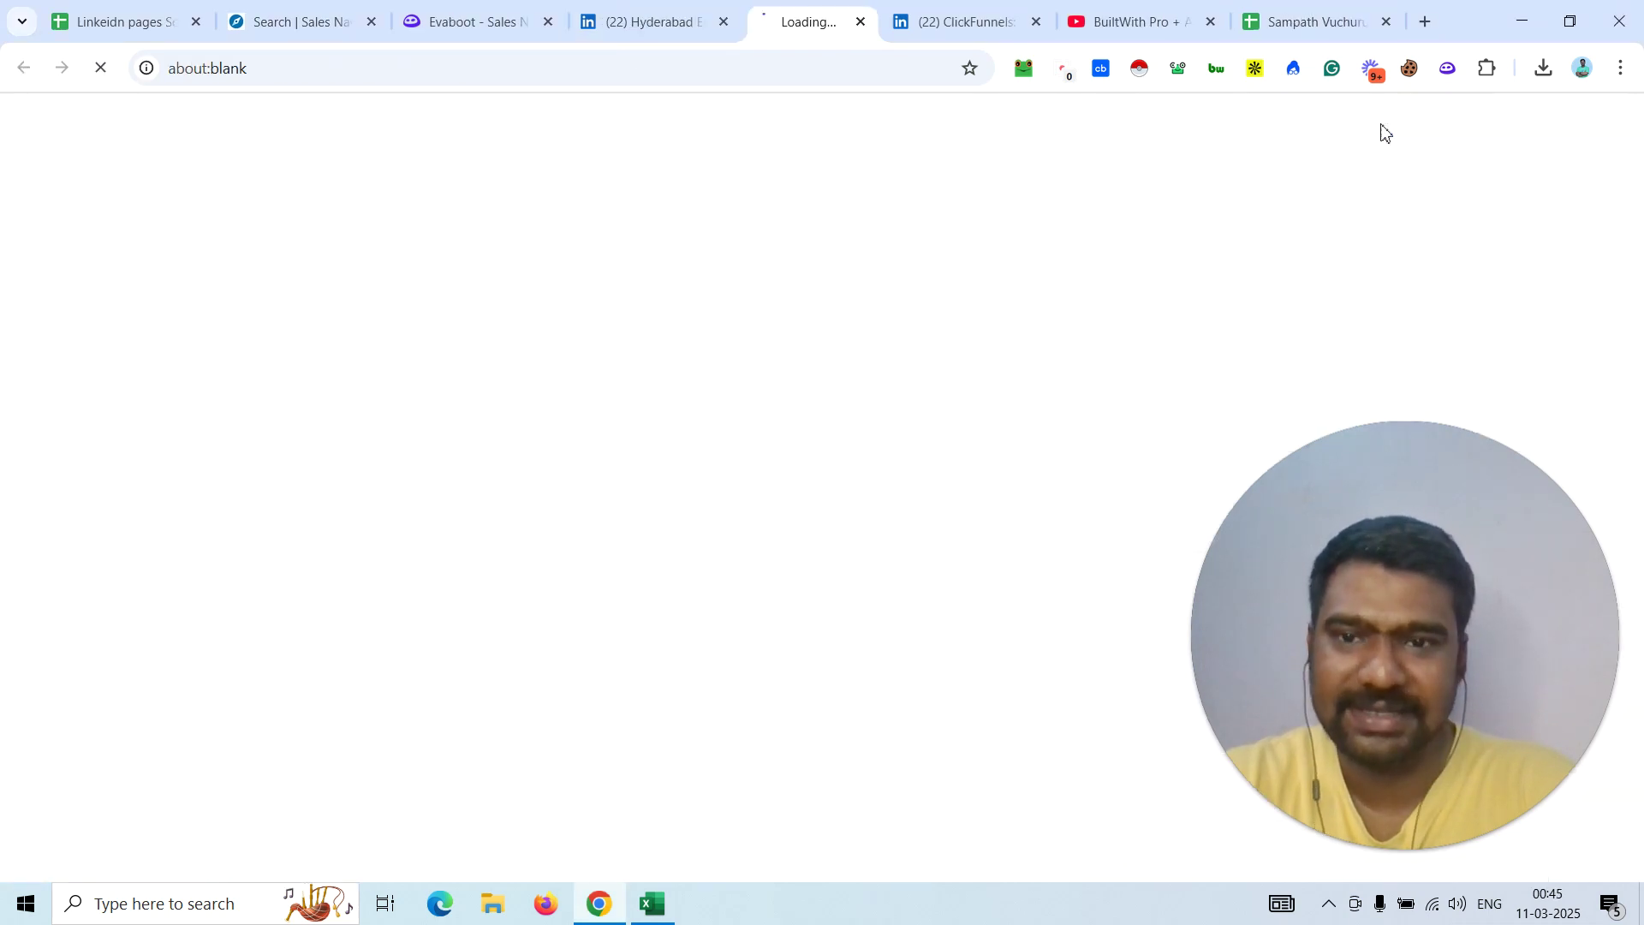
pyautogui.click(363, 23)
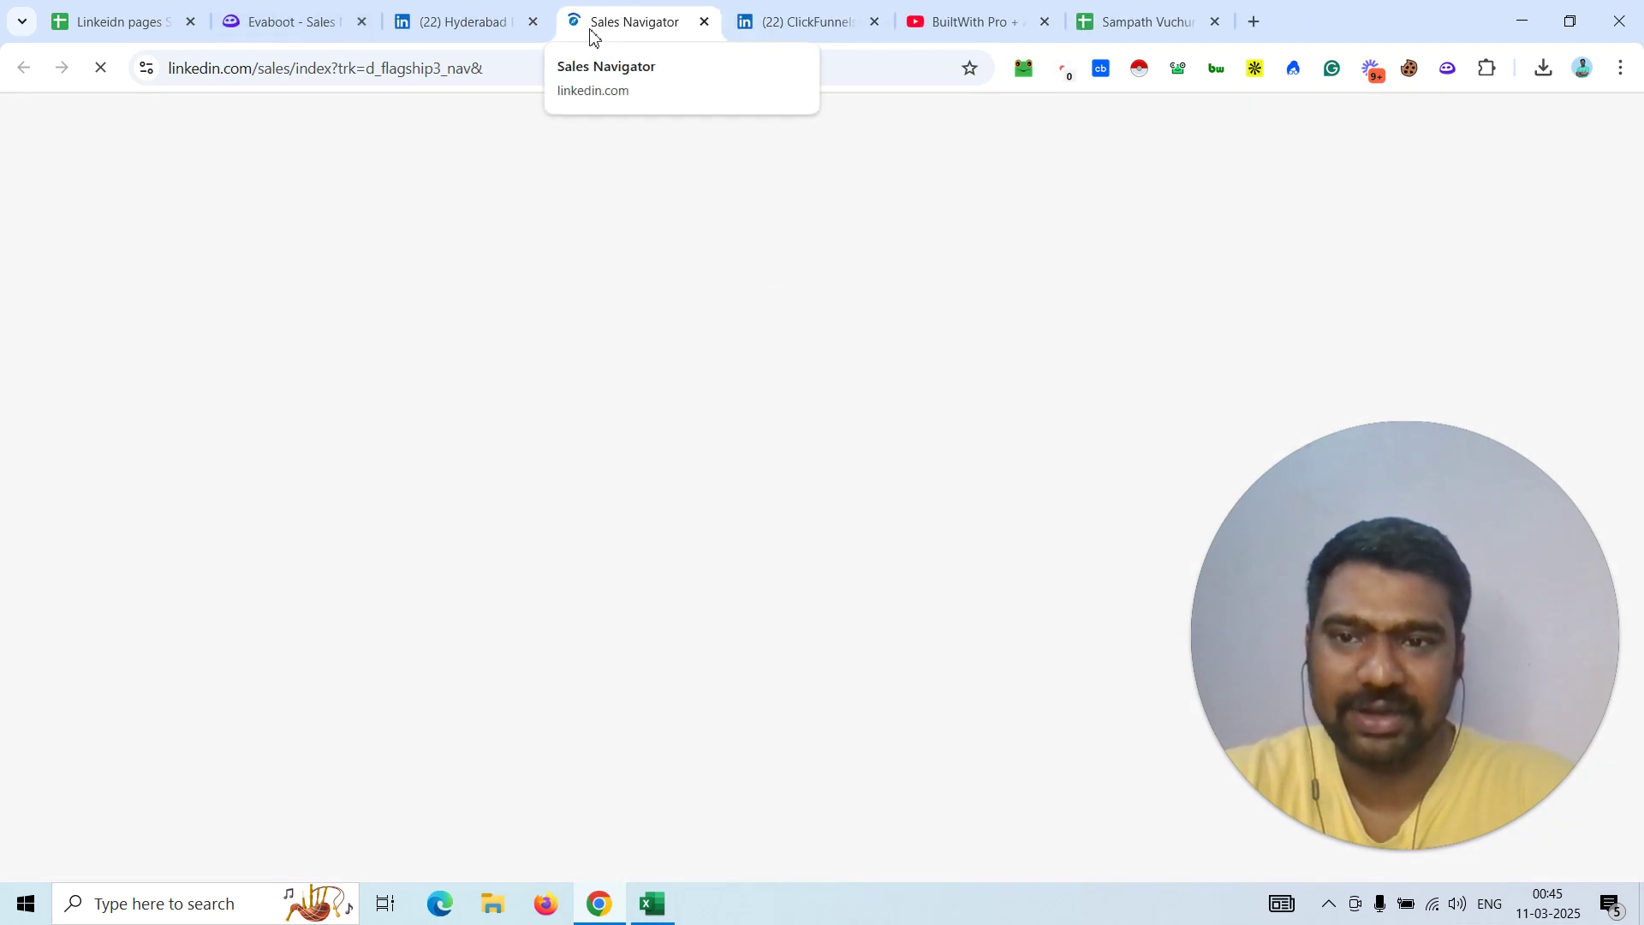
# Return to the Hyderabad Events profile and highlight the Experience heading together with the Engineer title
pyautogui.click(493, 17)
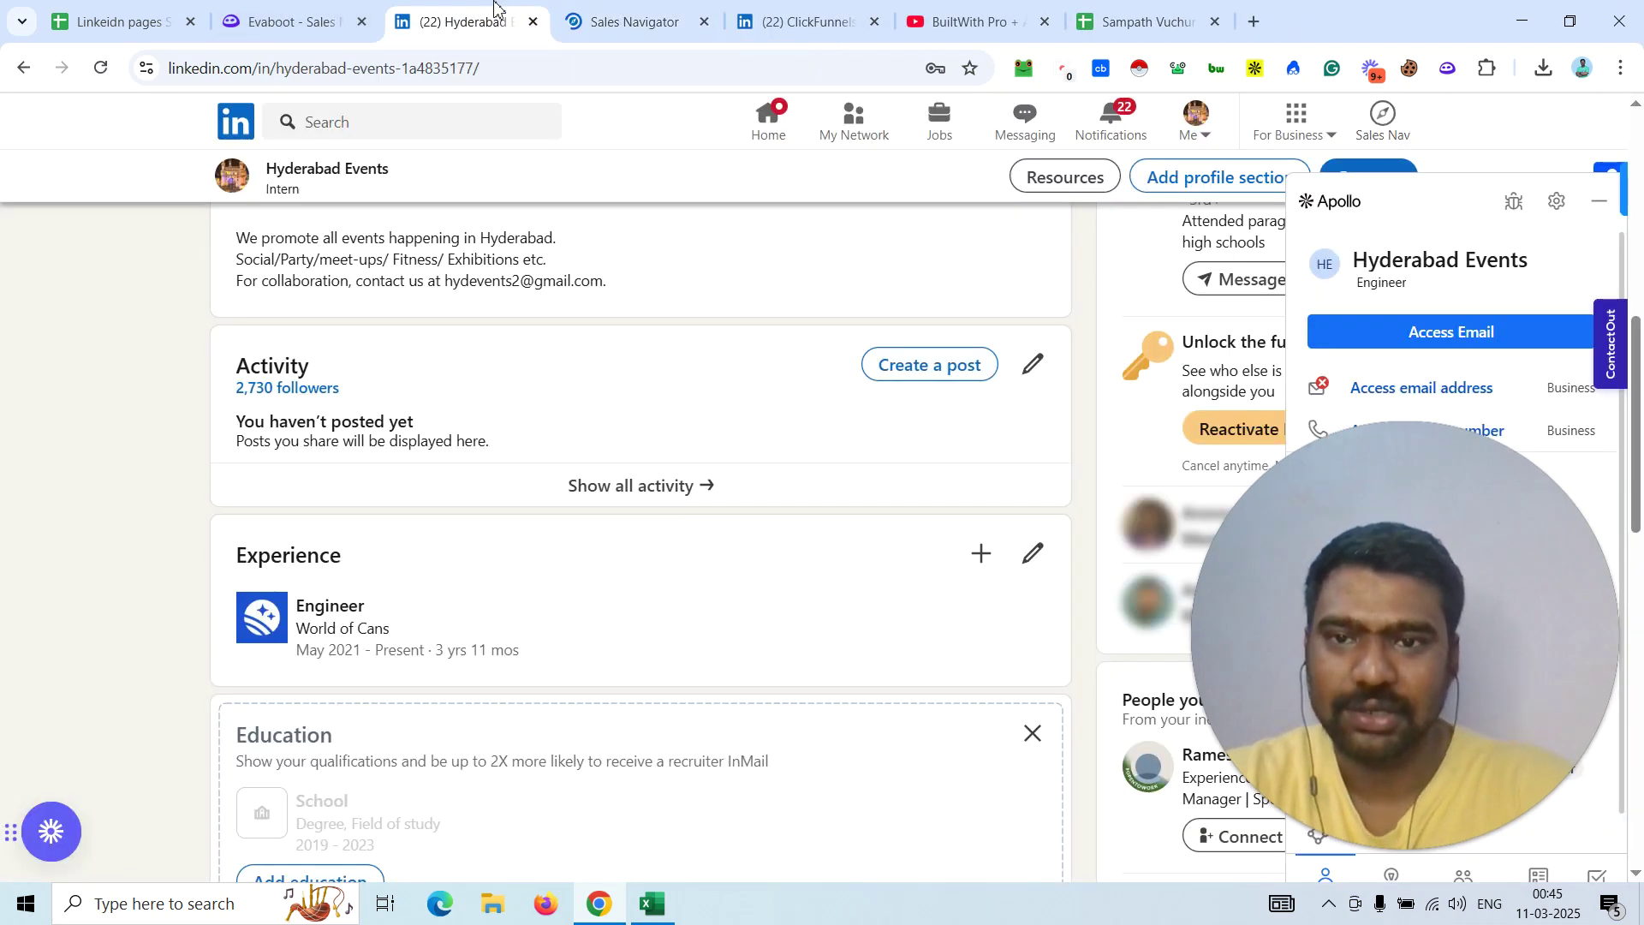
pyautogui.doubleClick(285, 559)
pyautogui.moveTo(285, 559); pyautogui.dragTo(411, 589)
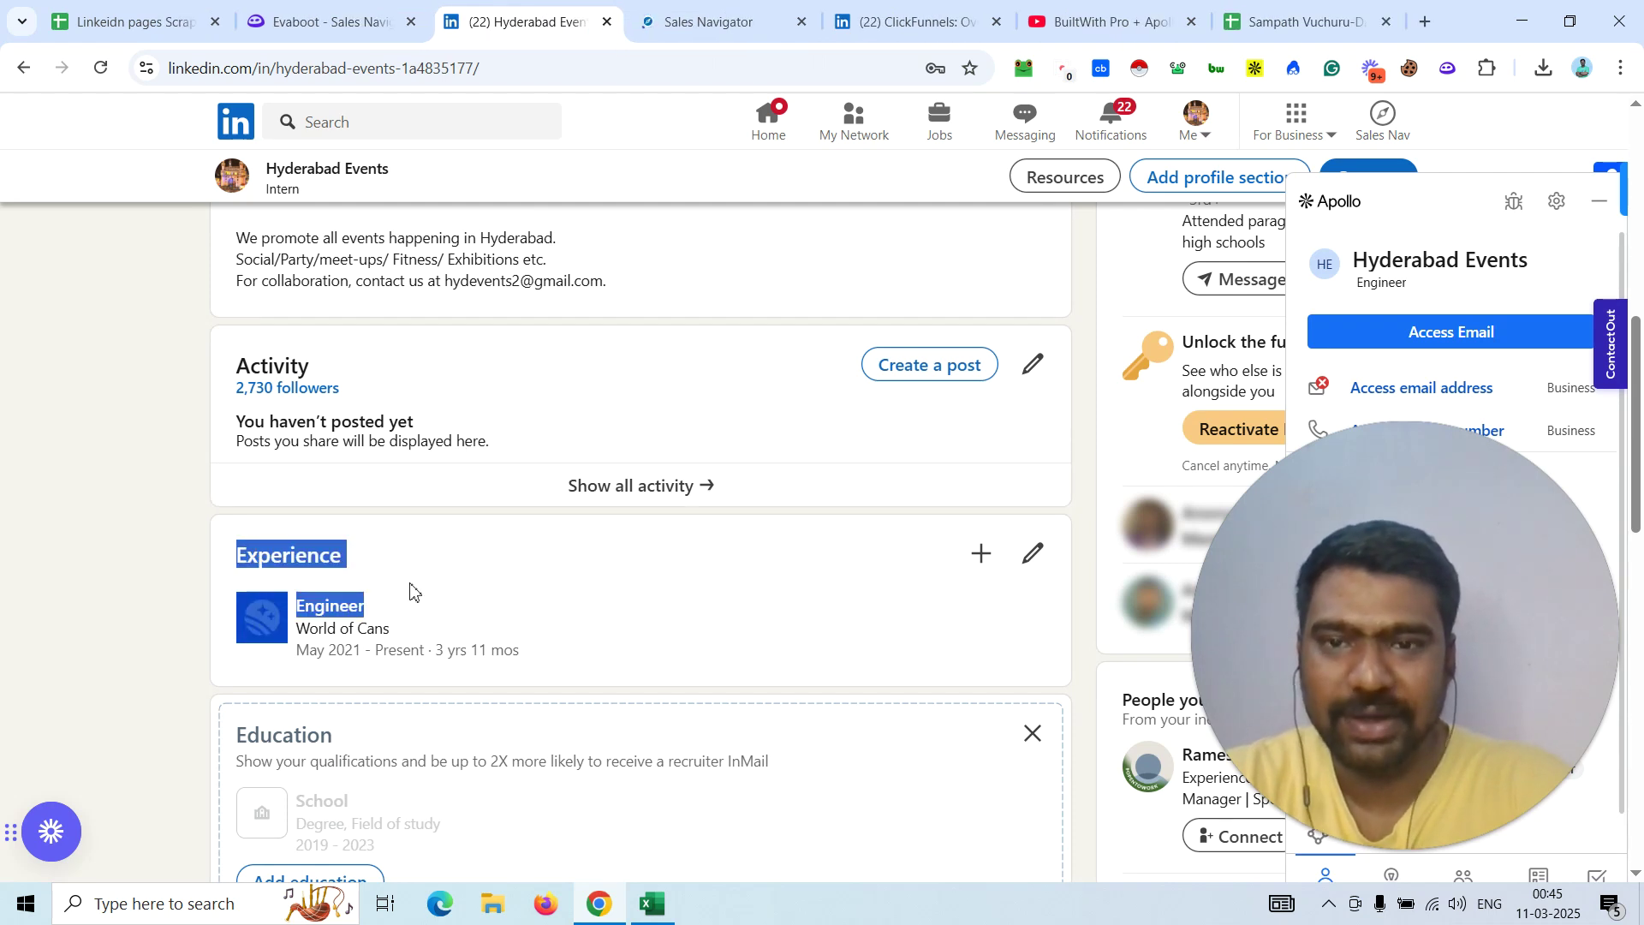
pyautogui.click(196, 620)
# Go to Sales Navigator, dismiss its notifications and open the full set of lead filters for a new search
pyautogui.click(715, 15)
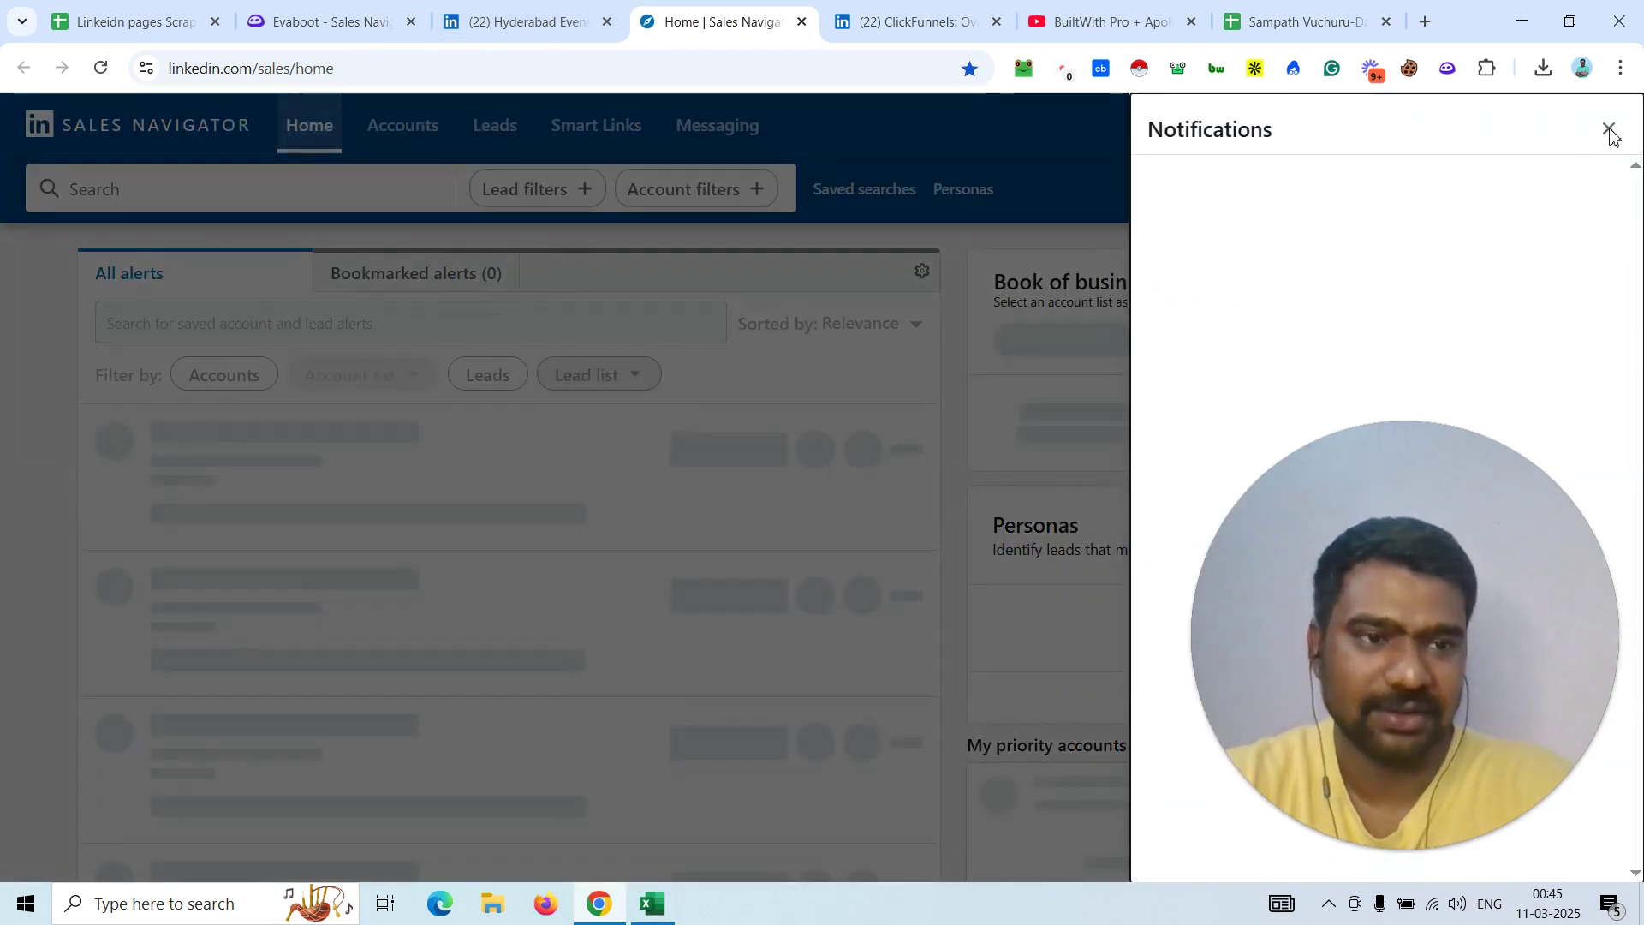
pyautogui.click(1608, 130)
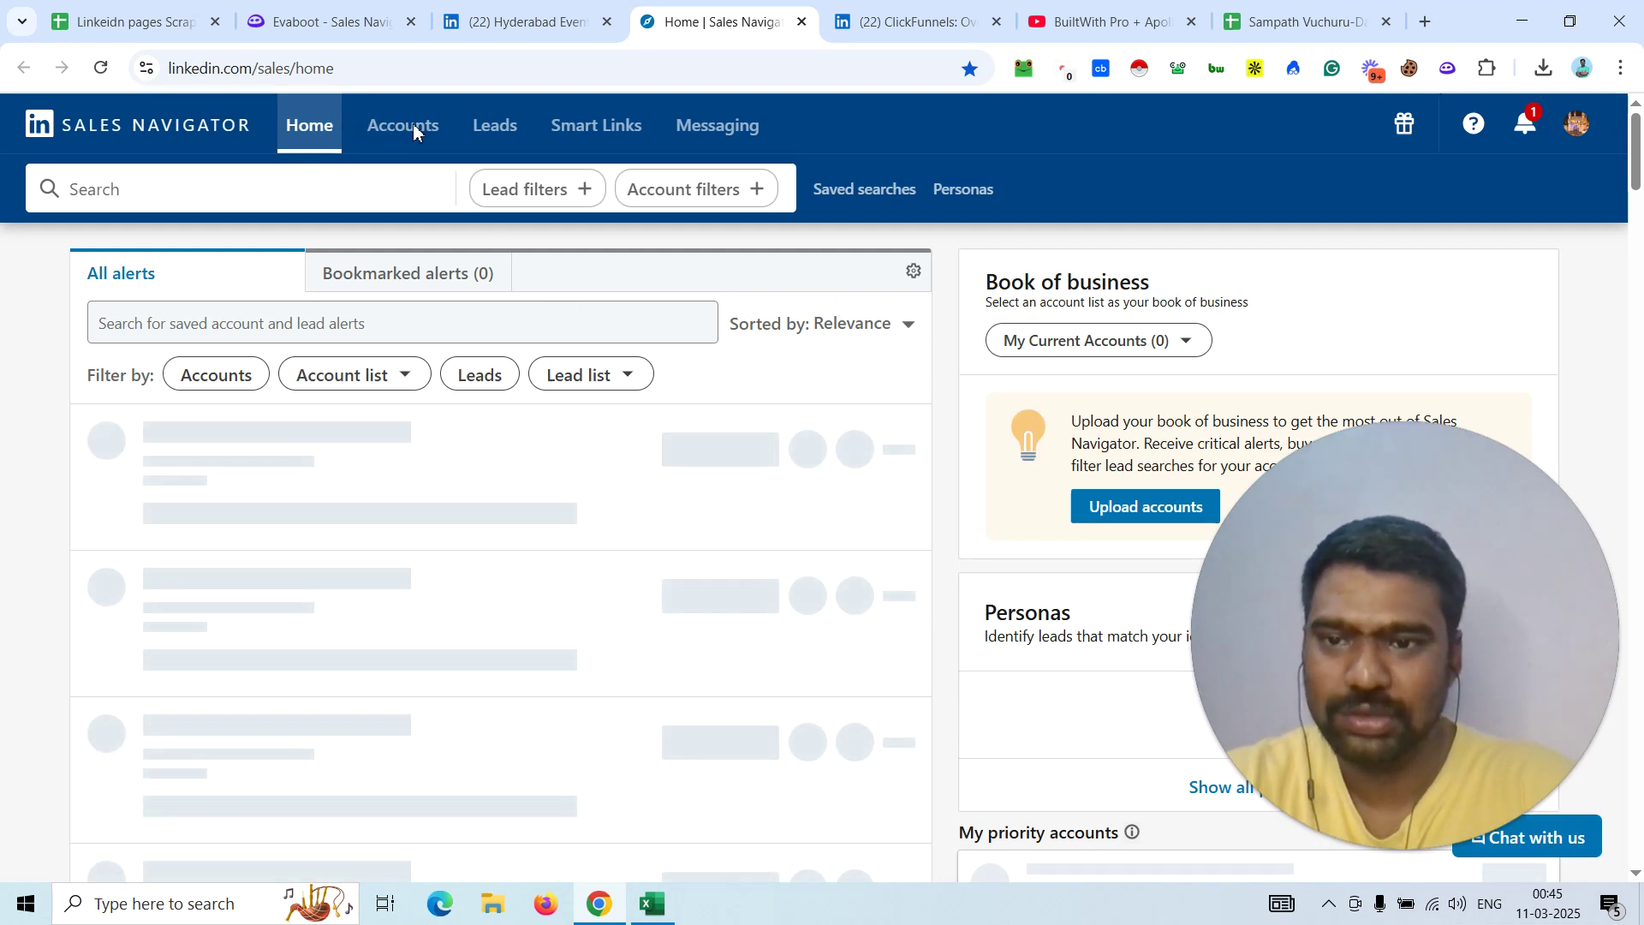
pyautogui.click(510, 134)
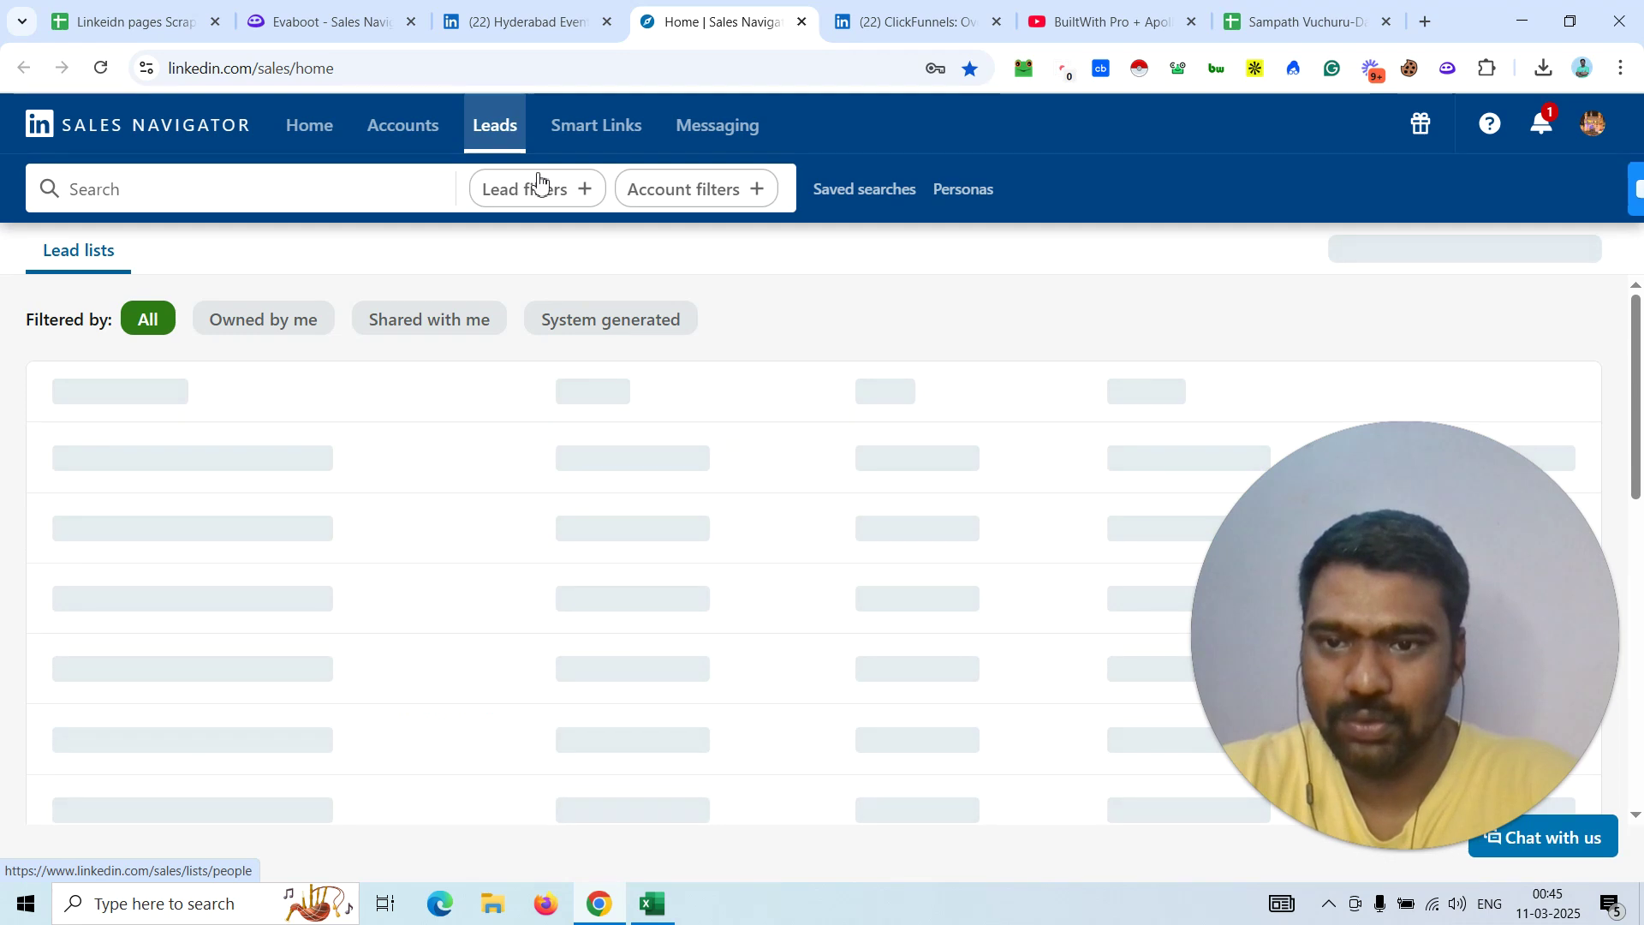
pyautogui.click(544, 197)
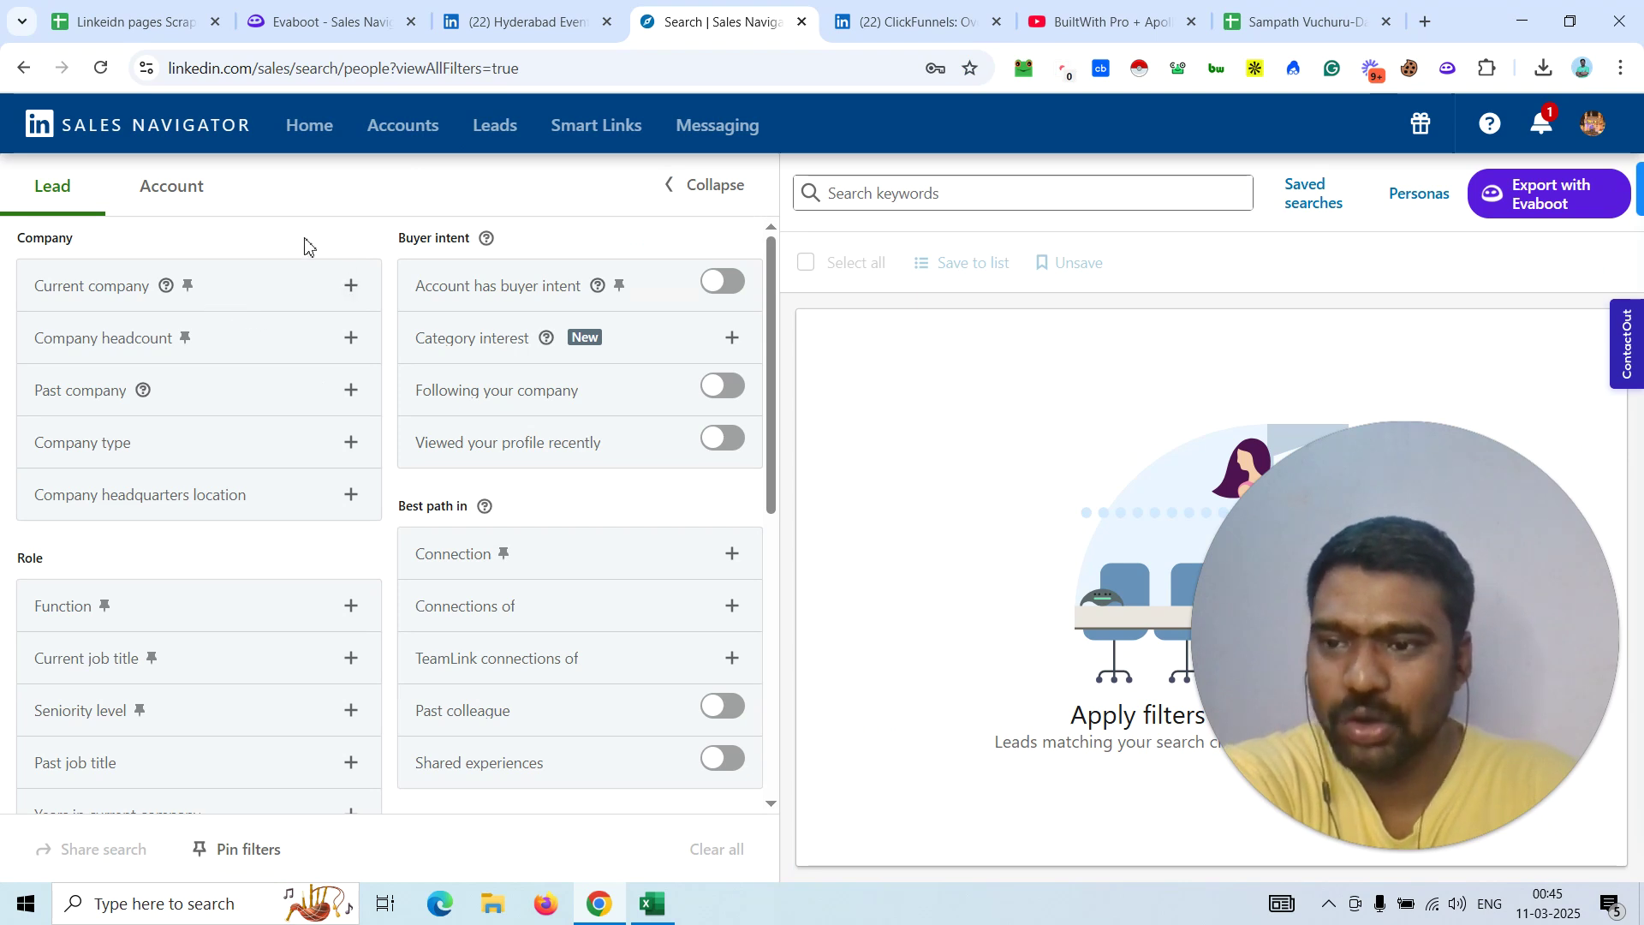
# Highlight the Buyer intent heading and turn on the Following your company filter for the lead search
pyautogui.tripleClick(433, 239)
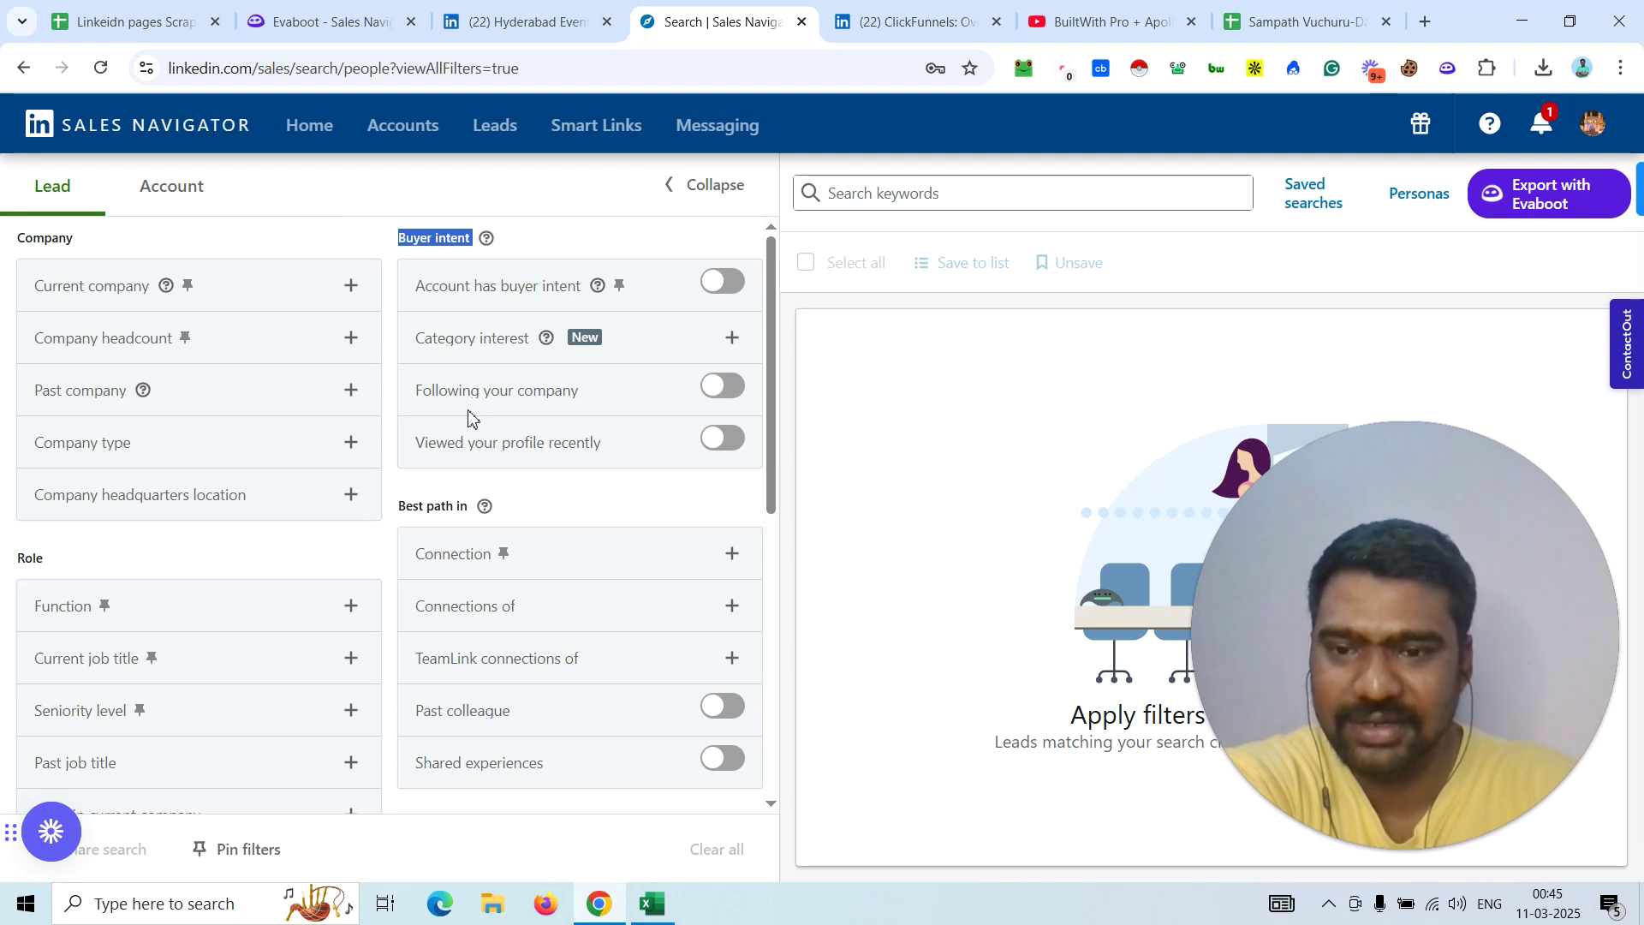
pyautogui.click(433, 234)
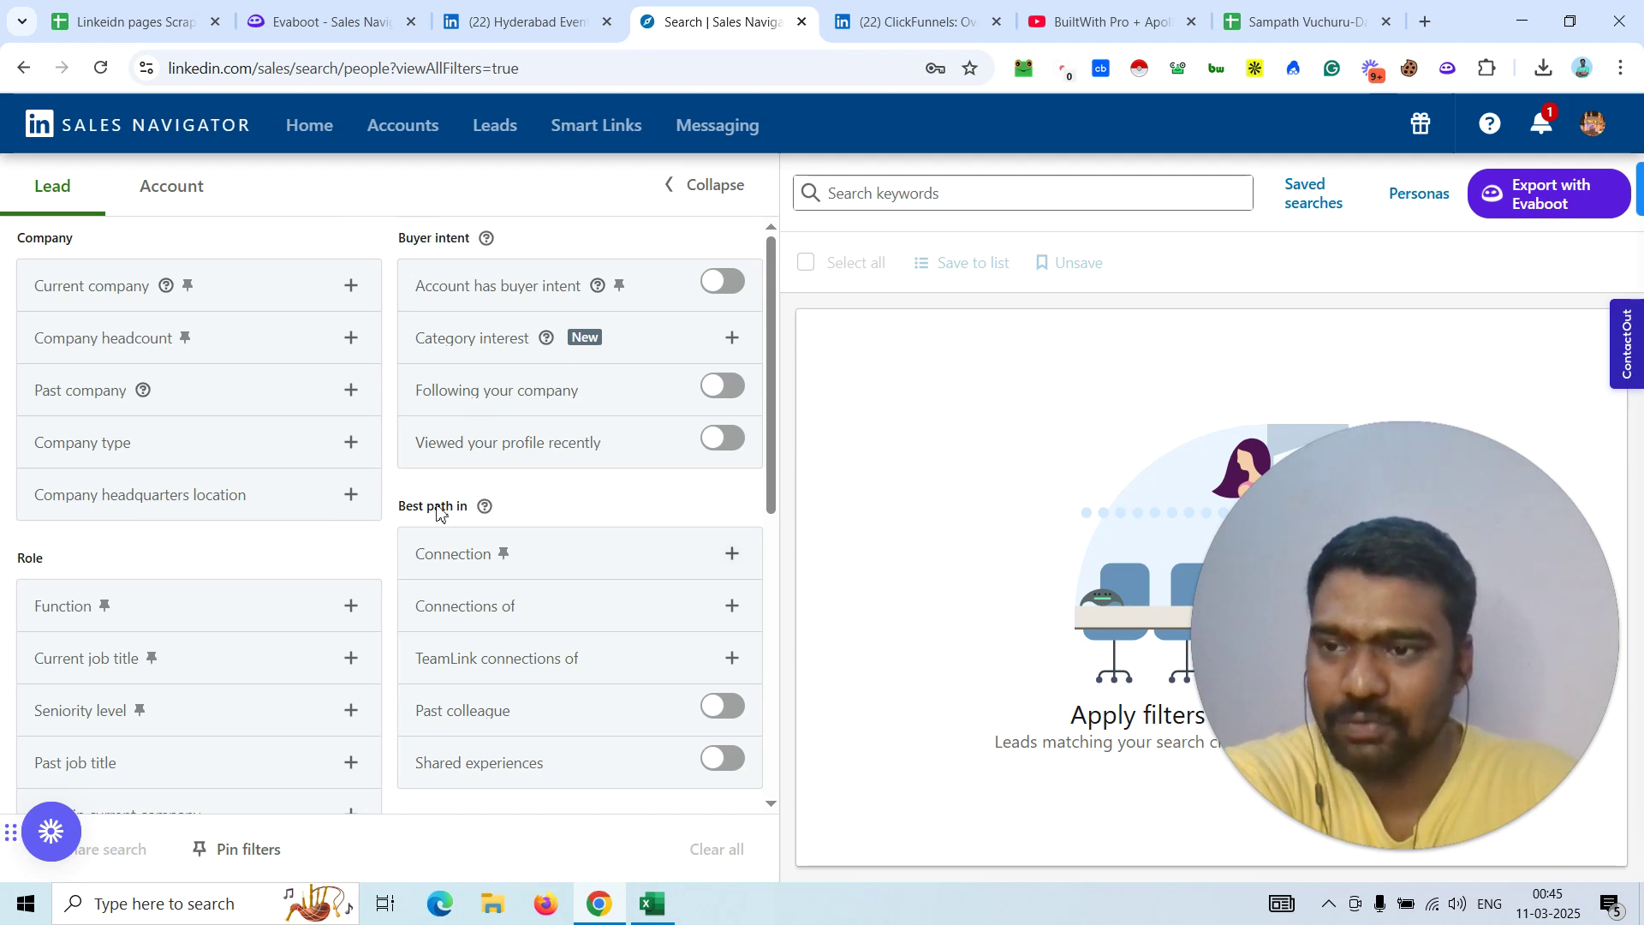
pyautogui.moveTo(779, 389); pyautogui.dragTo(774, 426)
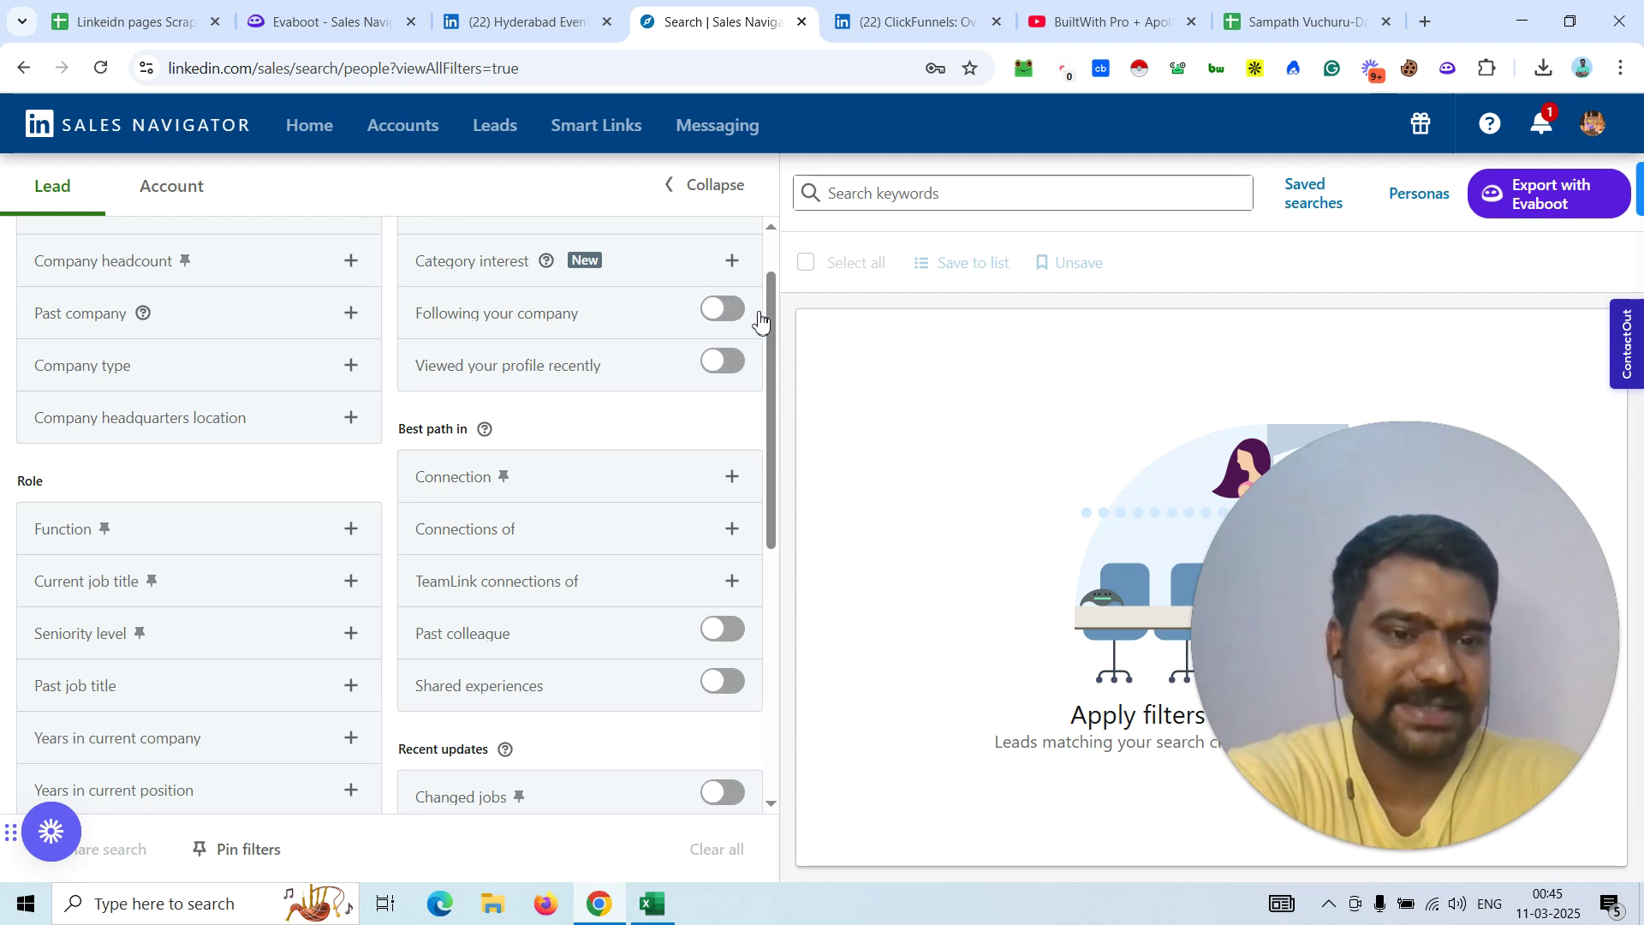
pyautogui.click(724, 309)
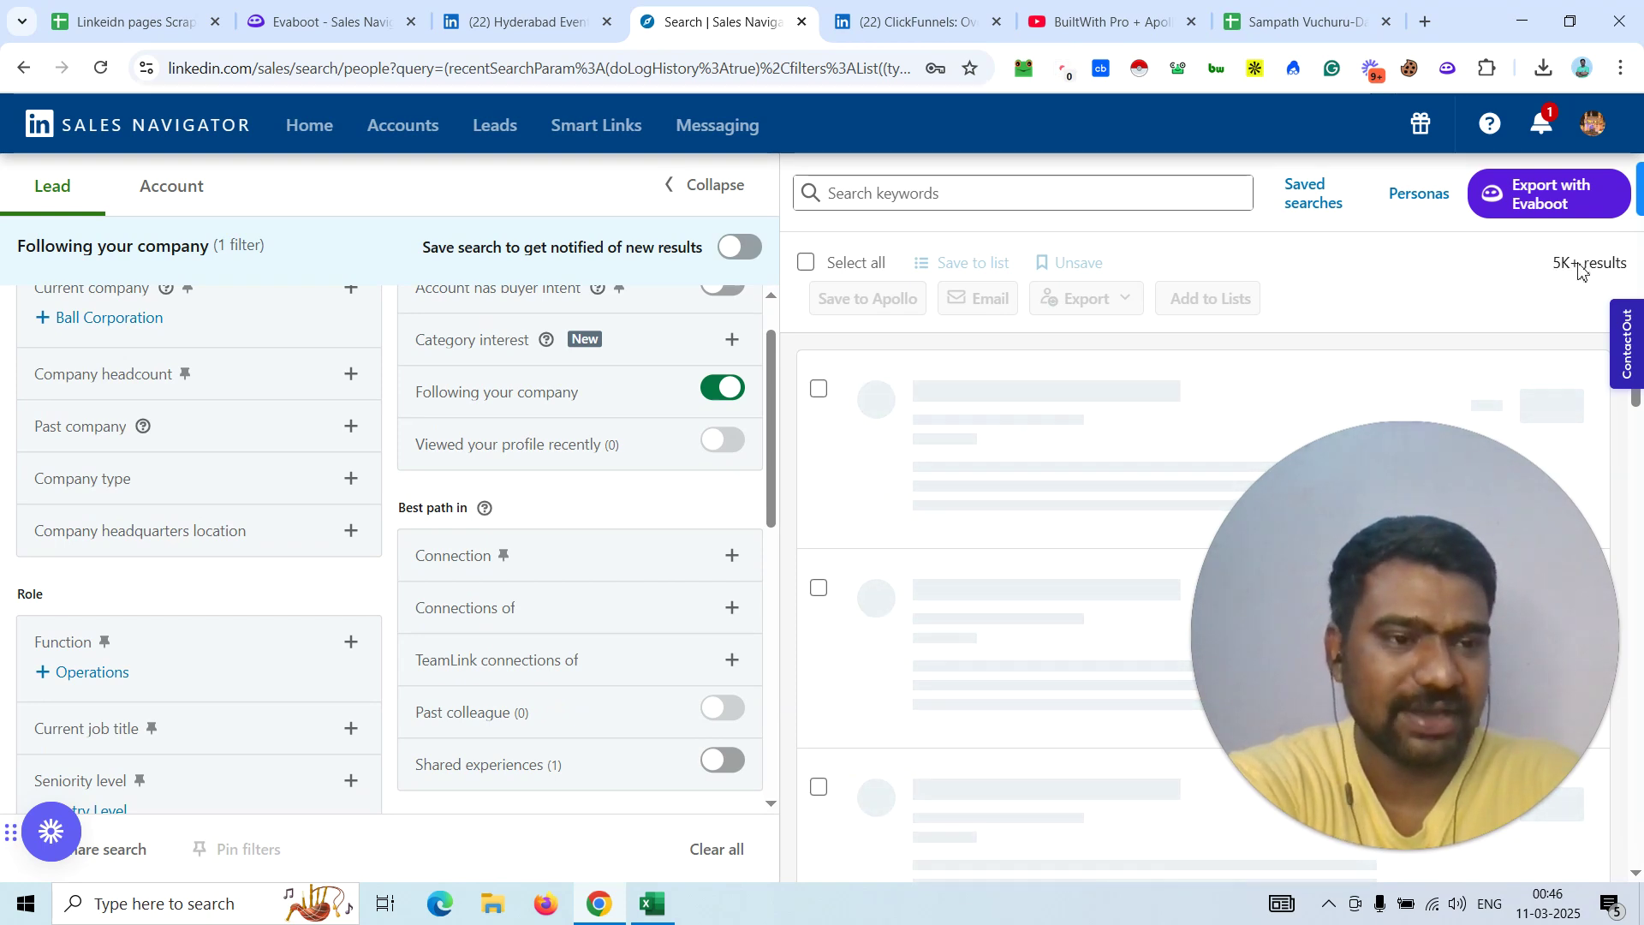
# Highlight the total number of leads found with the Following your company filter and review the filters
pyautogui.doubleClick(1579, 266)
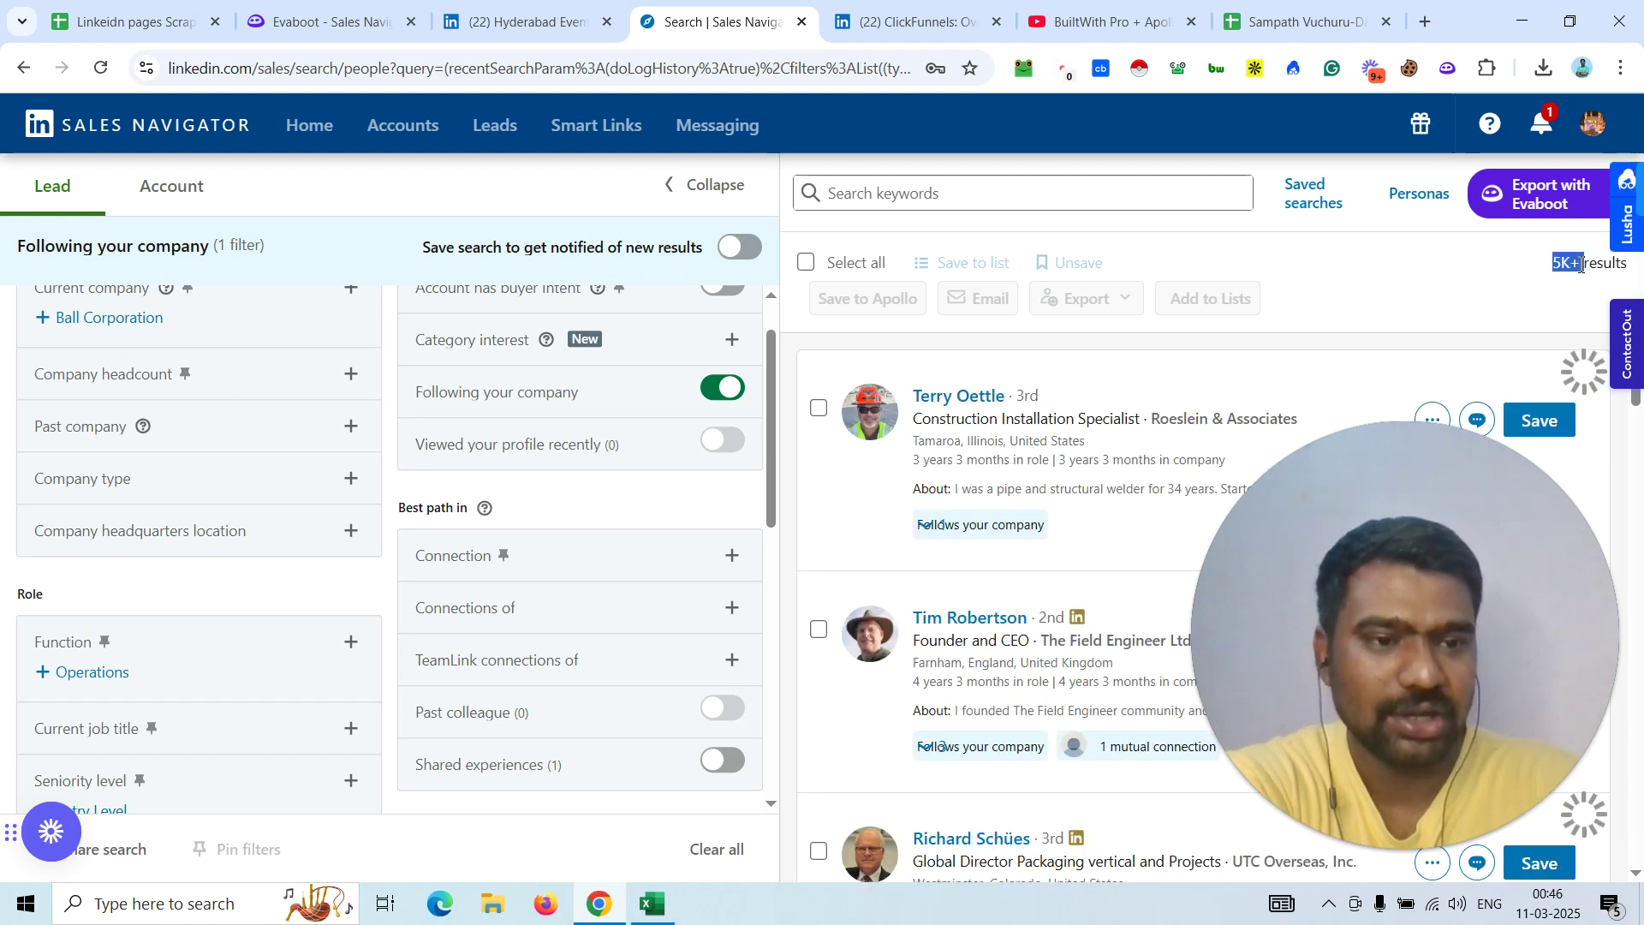
pyautogui.click(1465, 272)
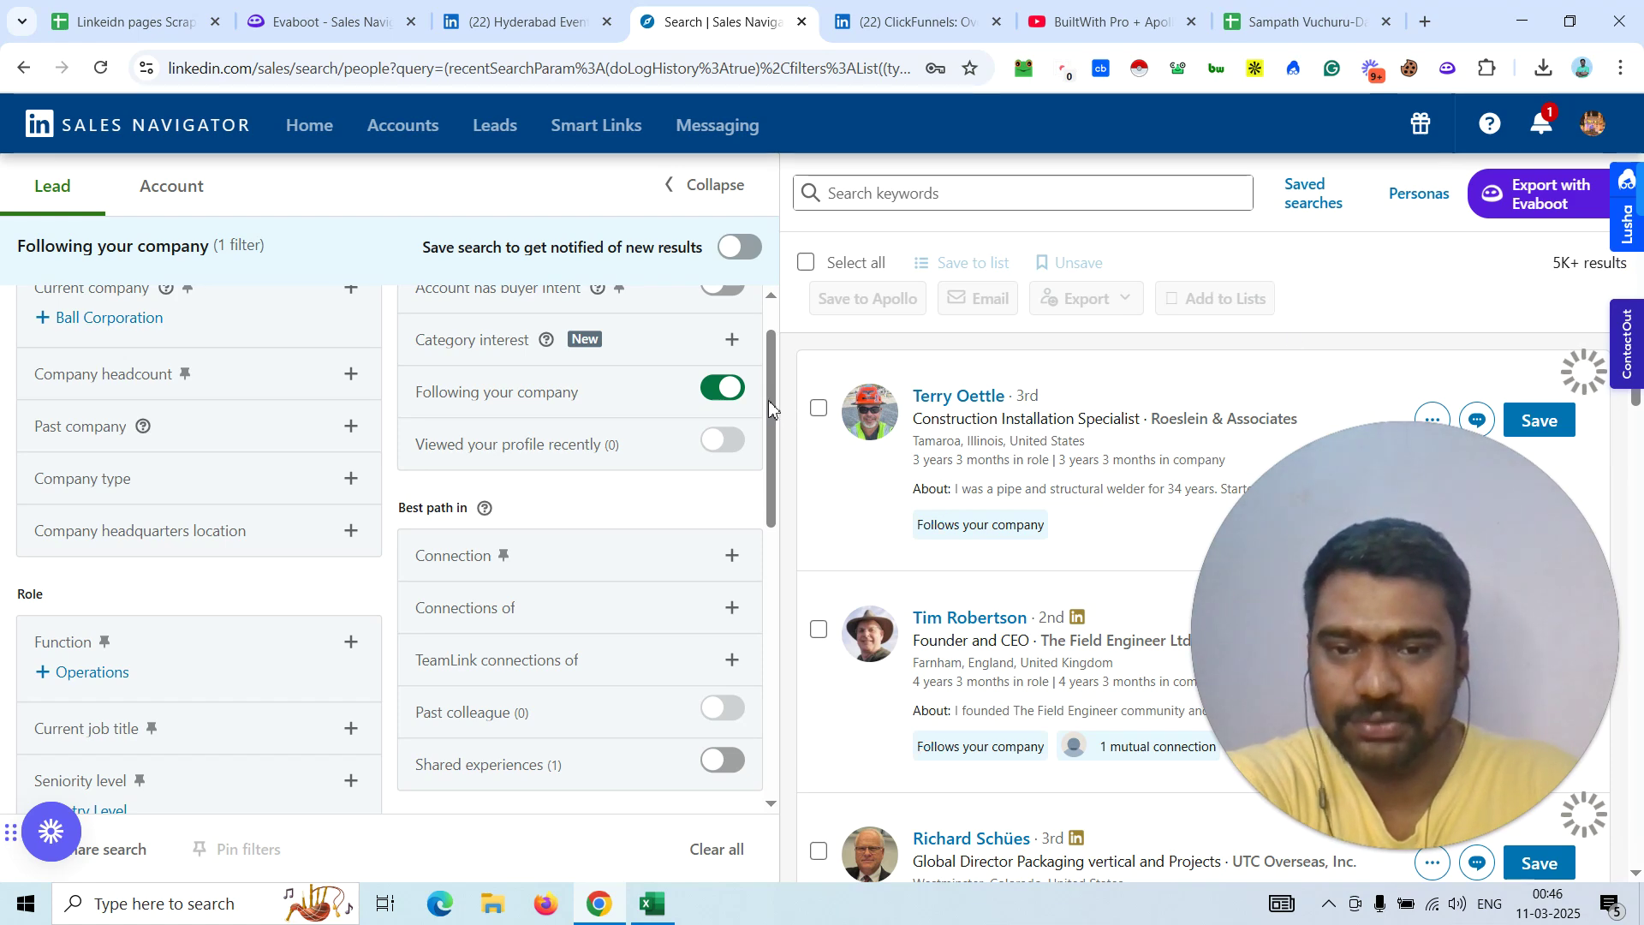
pyautogui.moveTo(768, 399); pyautogui.dragTo(767, 356)
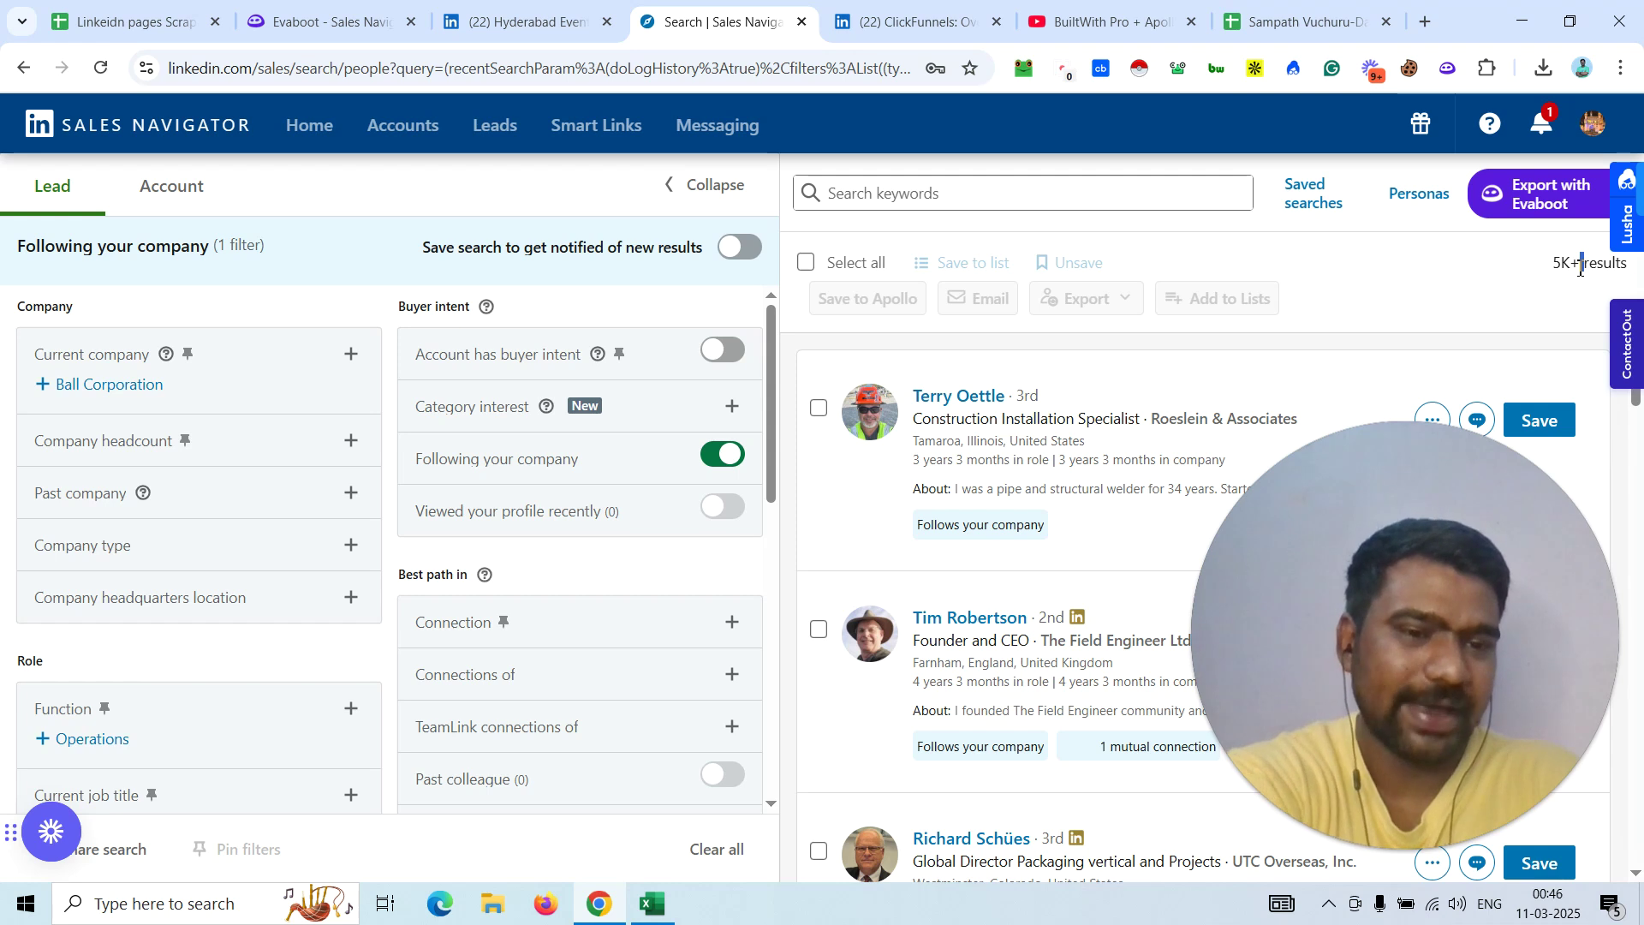
pyautogui.tripleClick(1580, 268)
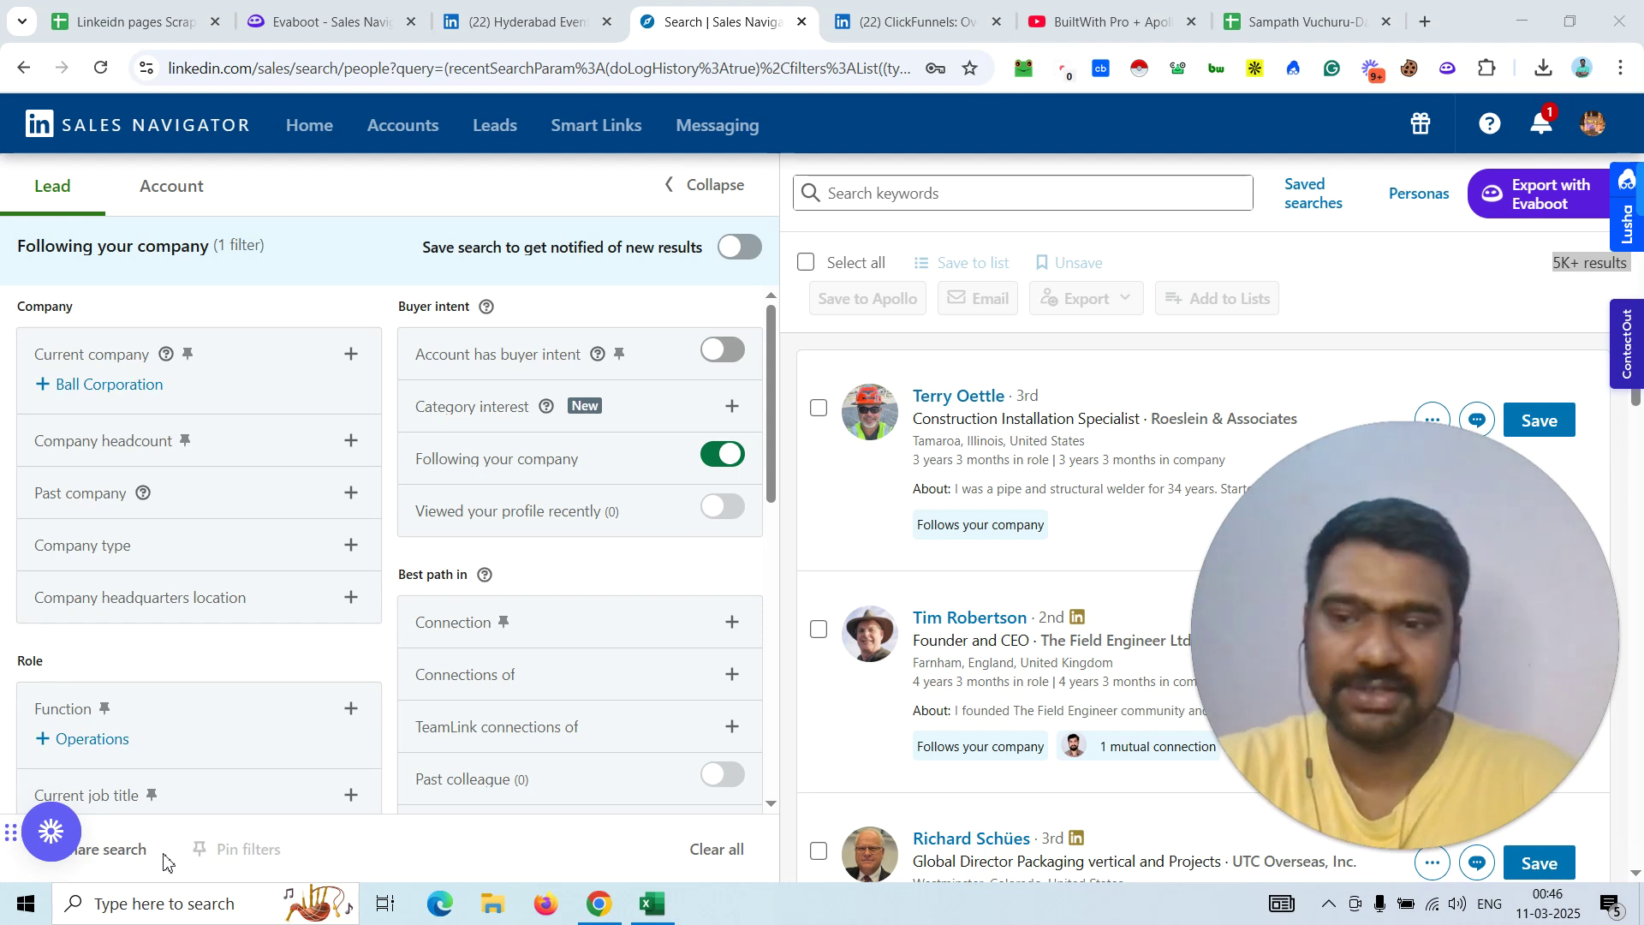
# Filter the leads by company headcount, including Self-employed, 1-10, 11-50 and 51-200
pyautogui.click(351, 441)
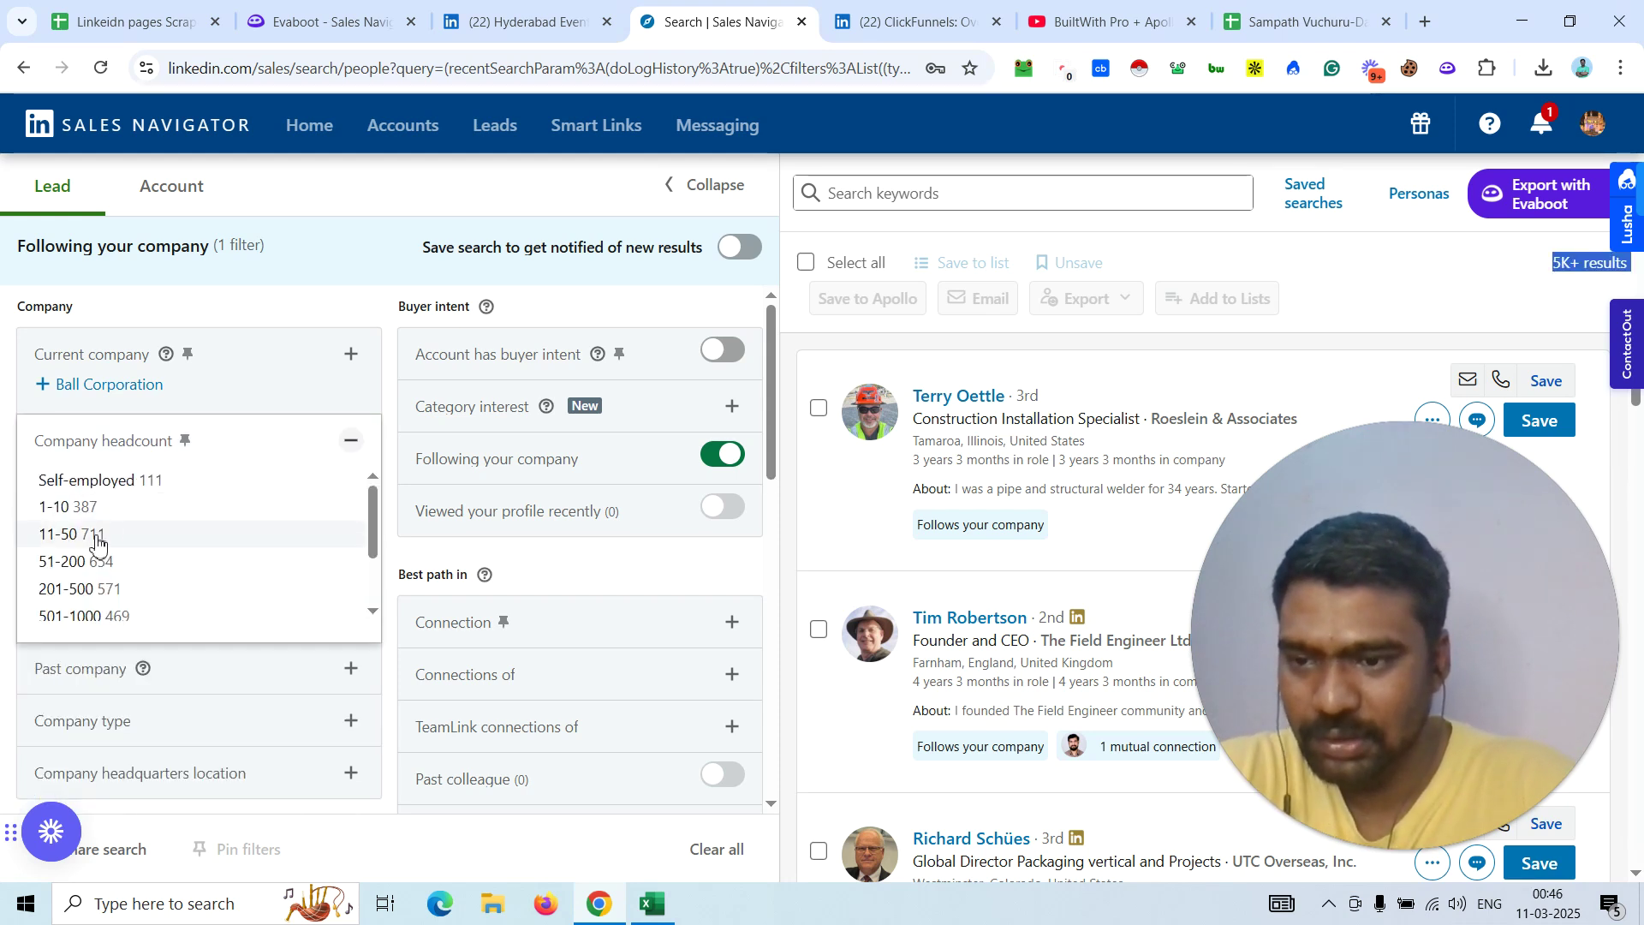
pyautogui.click(144, 484)
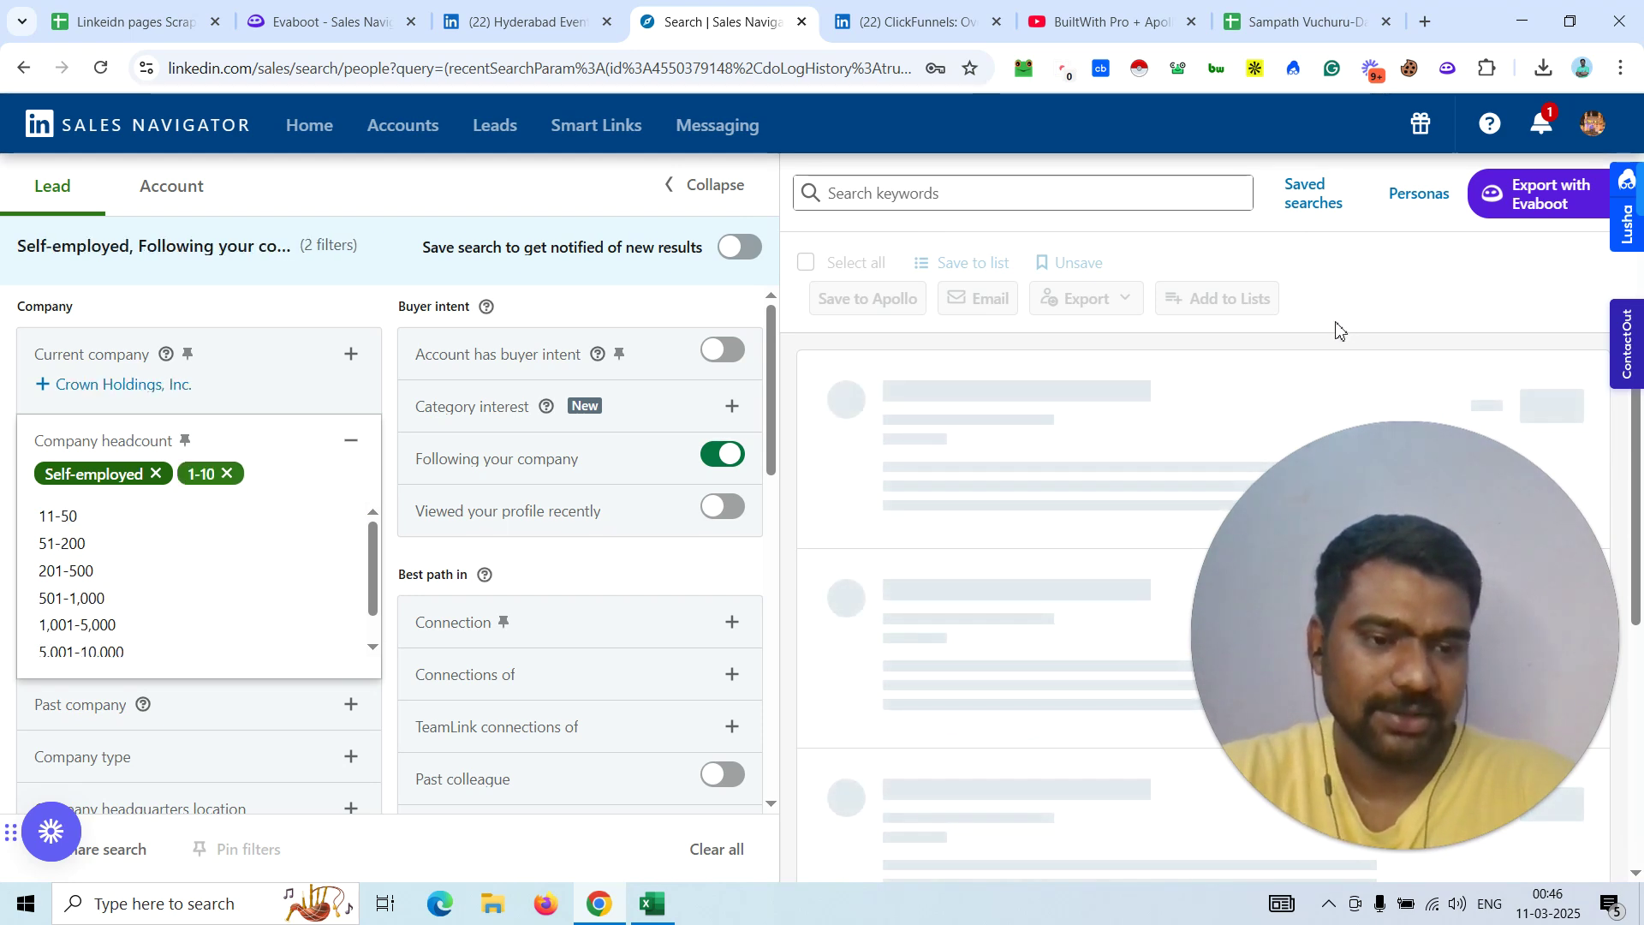
pyautogui.moveTo(776, 412); pyautogui.dragTo(776, 417)
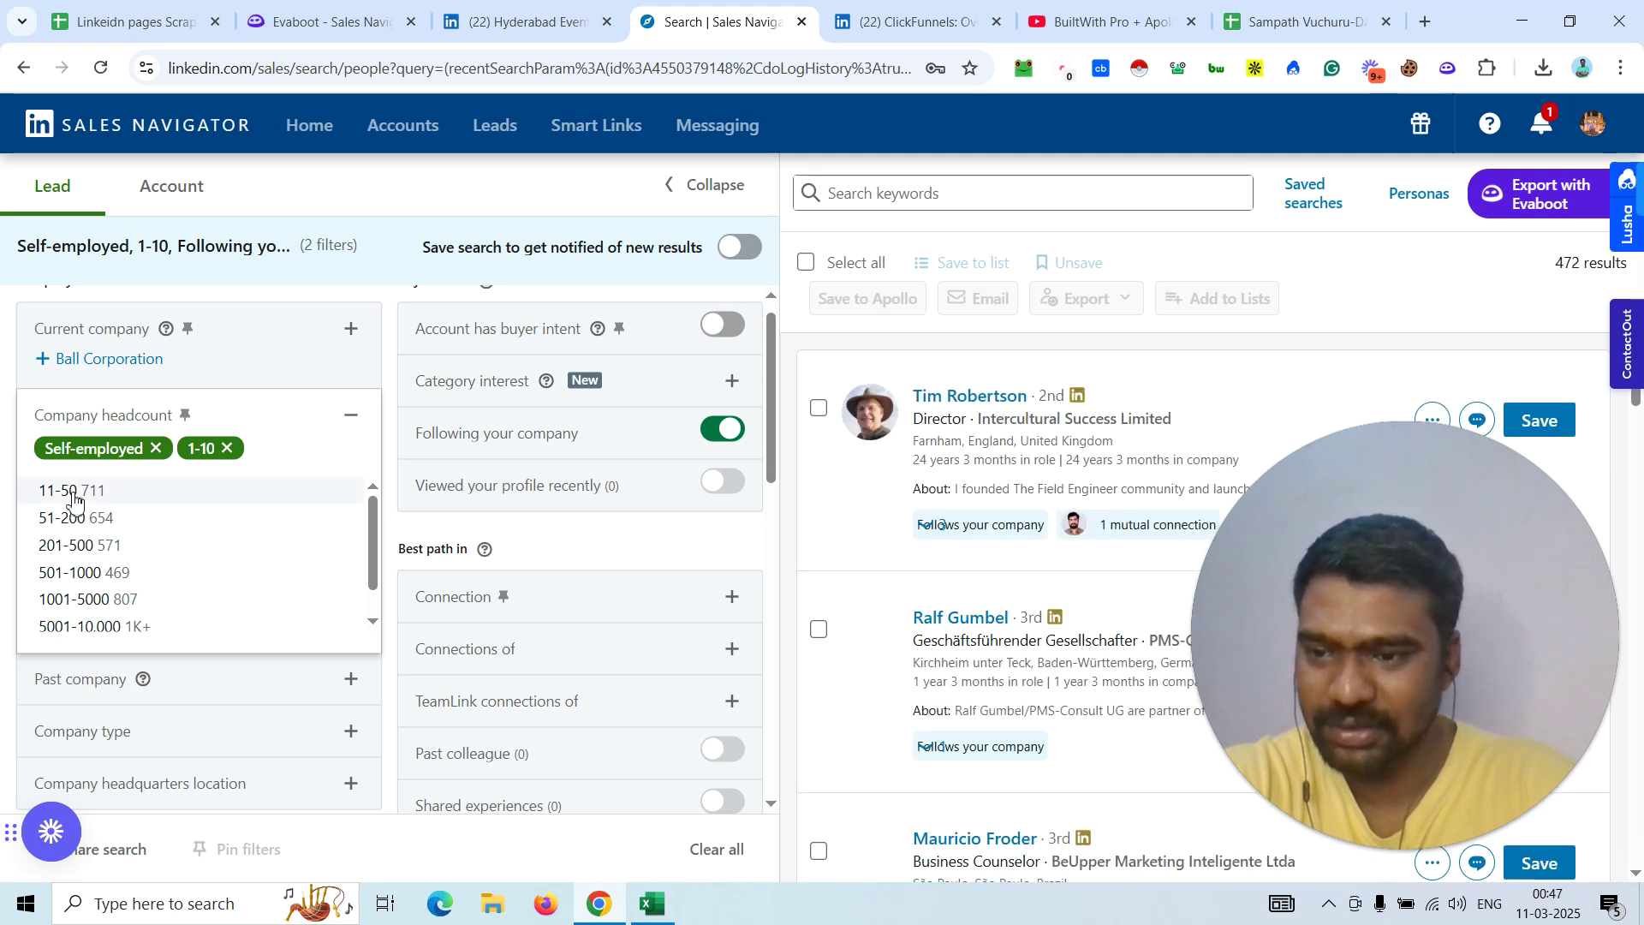
pyautogui.click(75, 494)
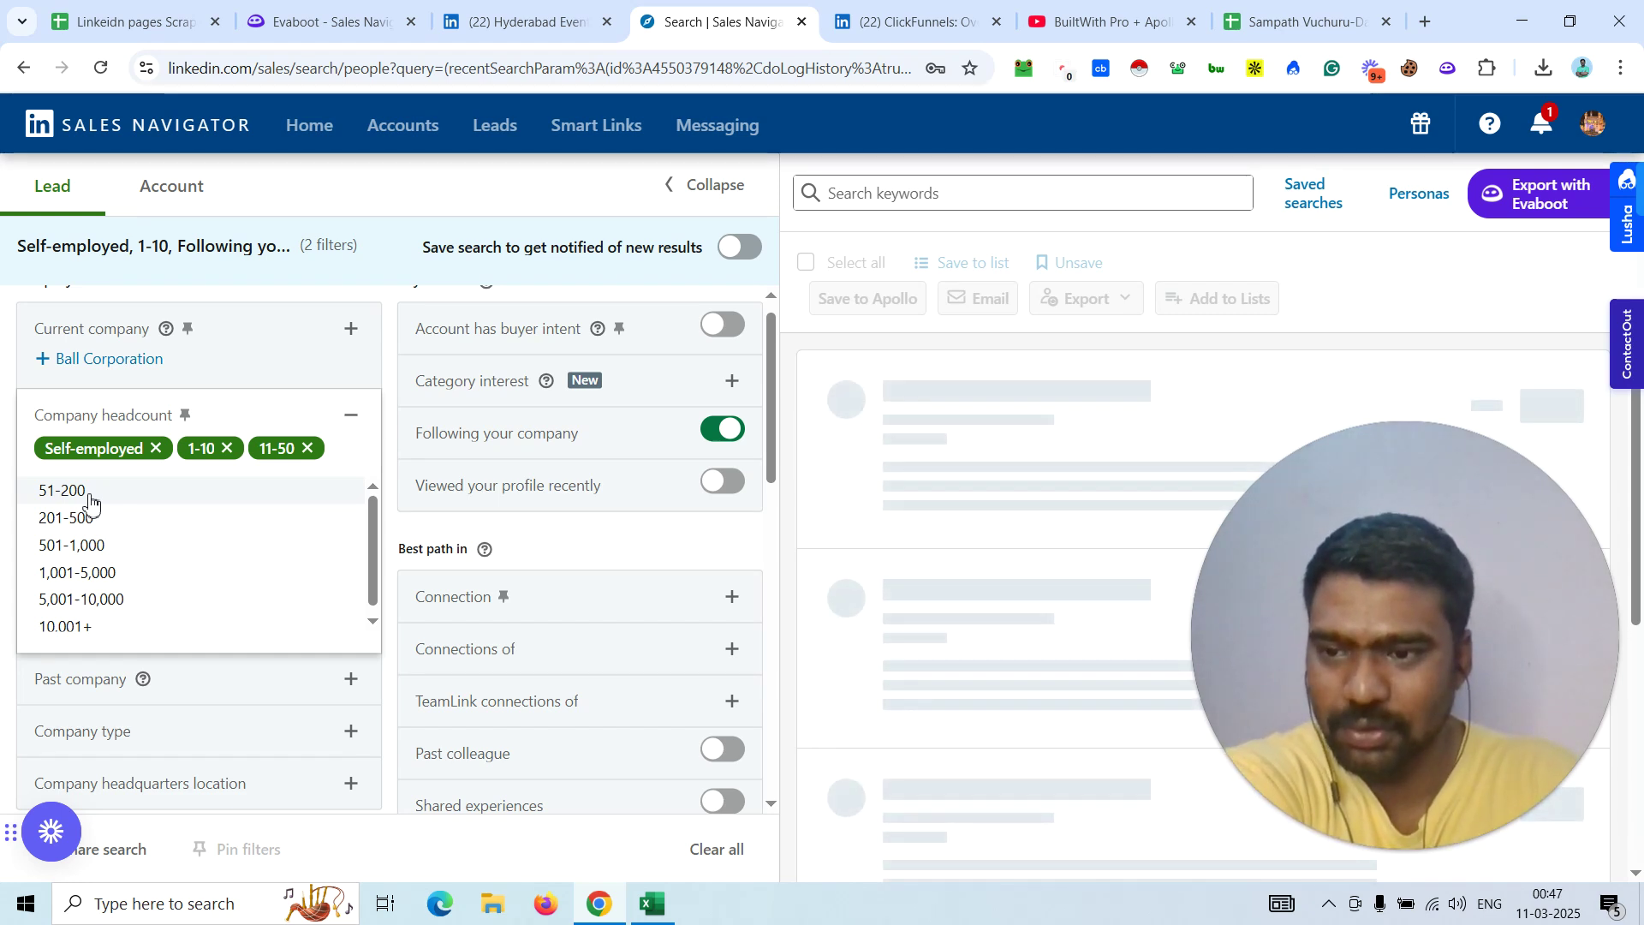
pyautogui.click(90, 497)
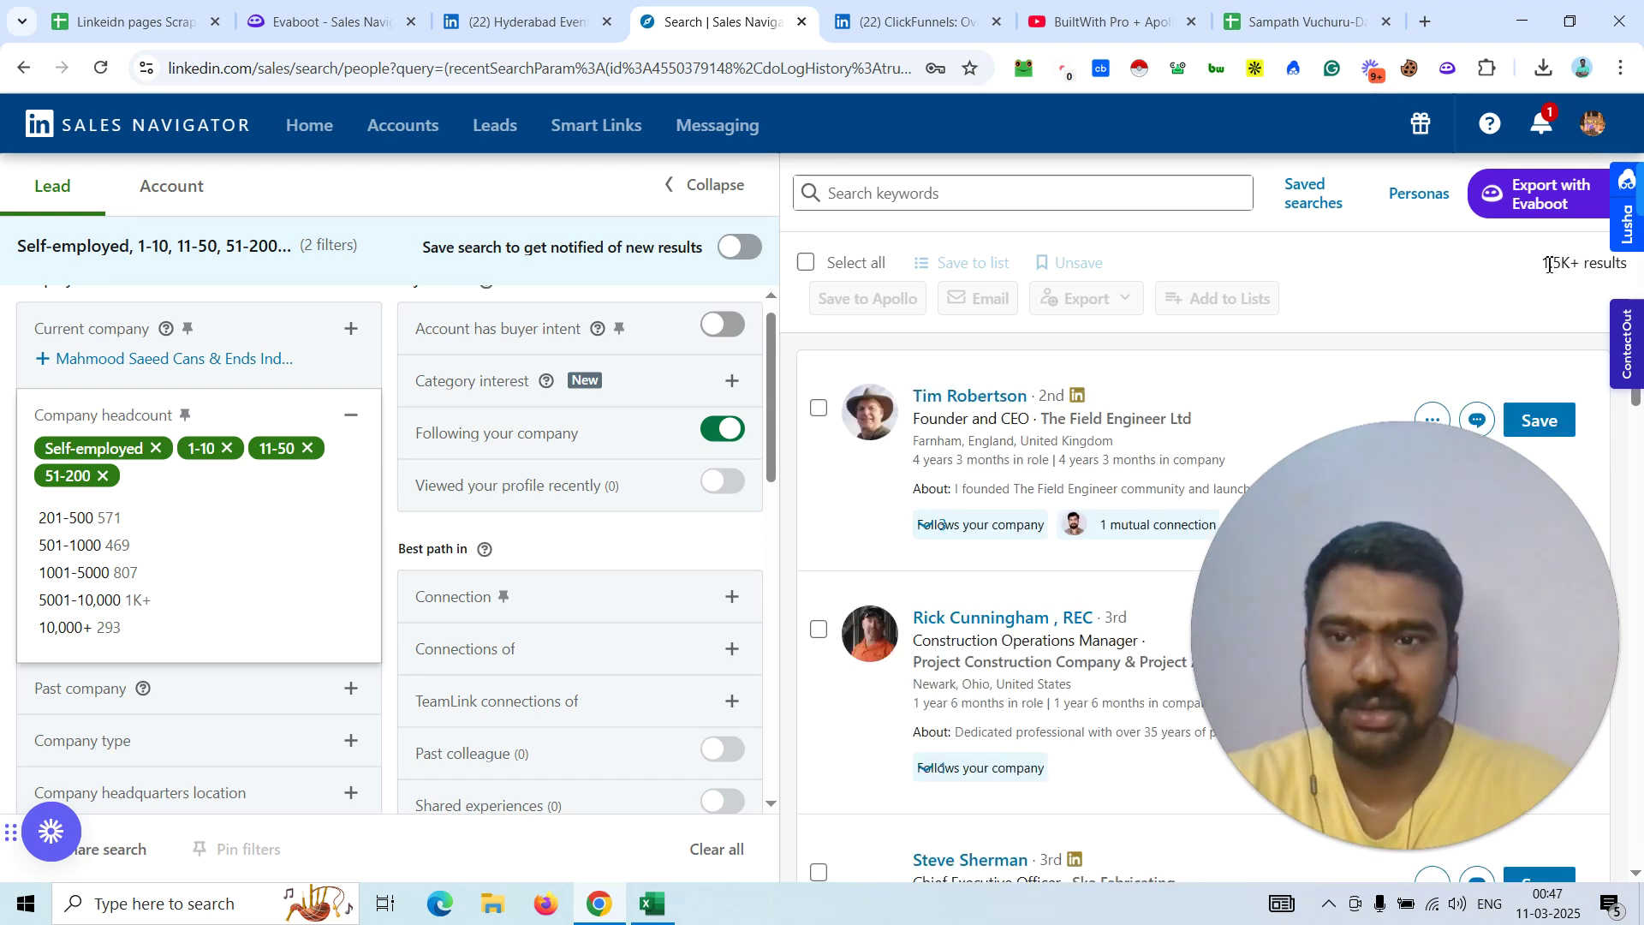
# Check the World of Cans entry in the Linkedin pages spreadsheet and return to the Sales Navigator search
pyautogui.click(205, 4)
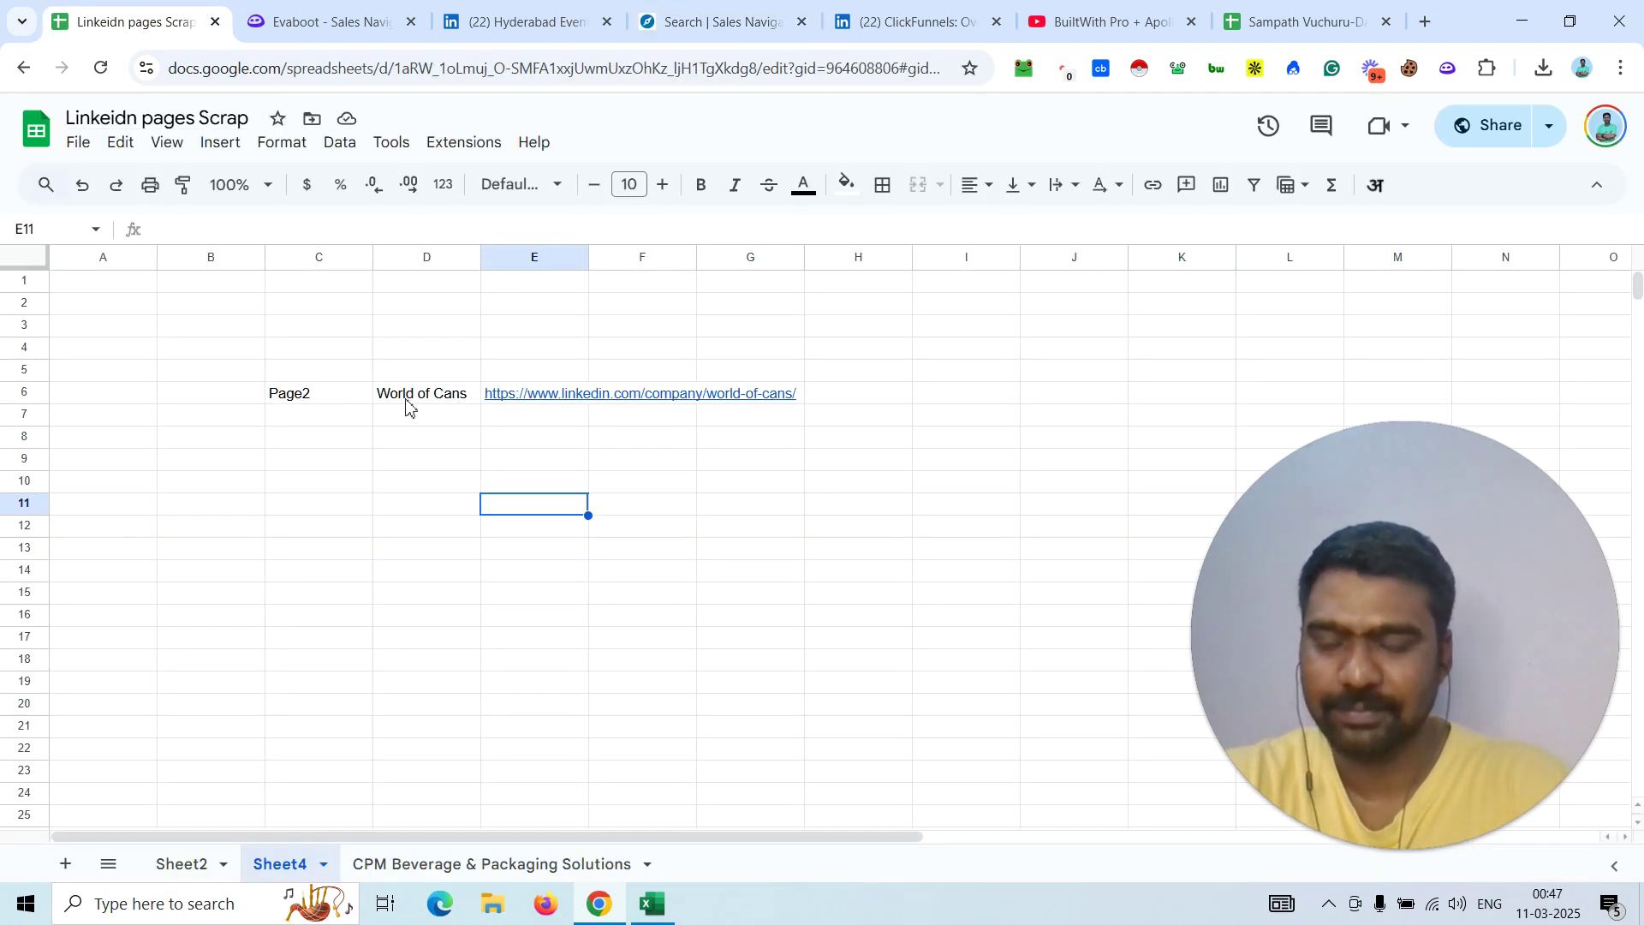
pyautogui.click(409, 399)
pyautogui.doubleClick(409, 399)
pyautogui.click(500, 506)
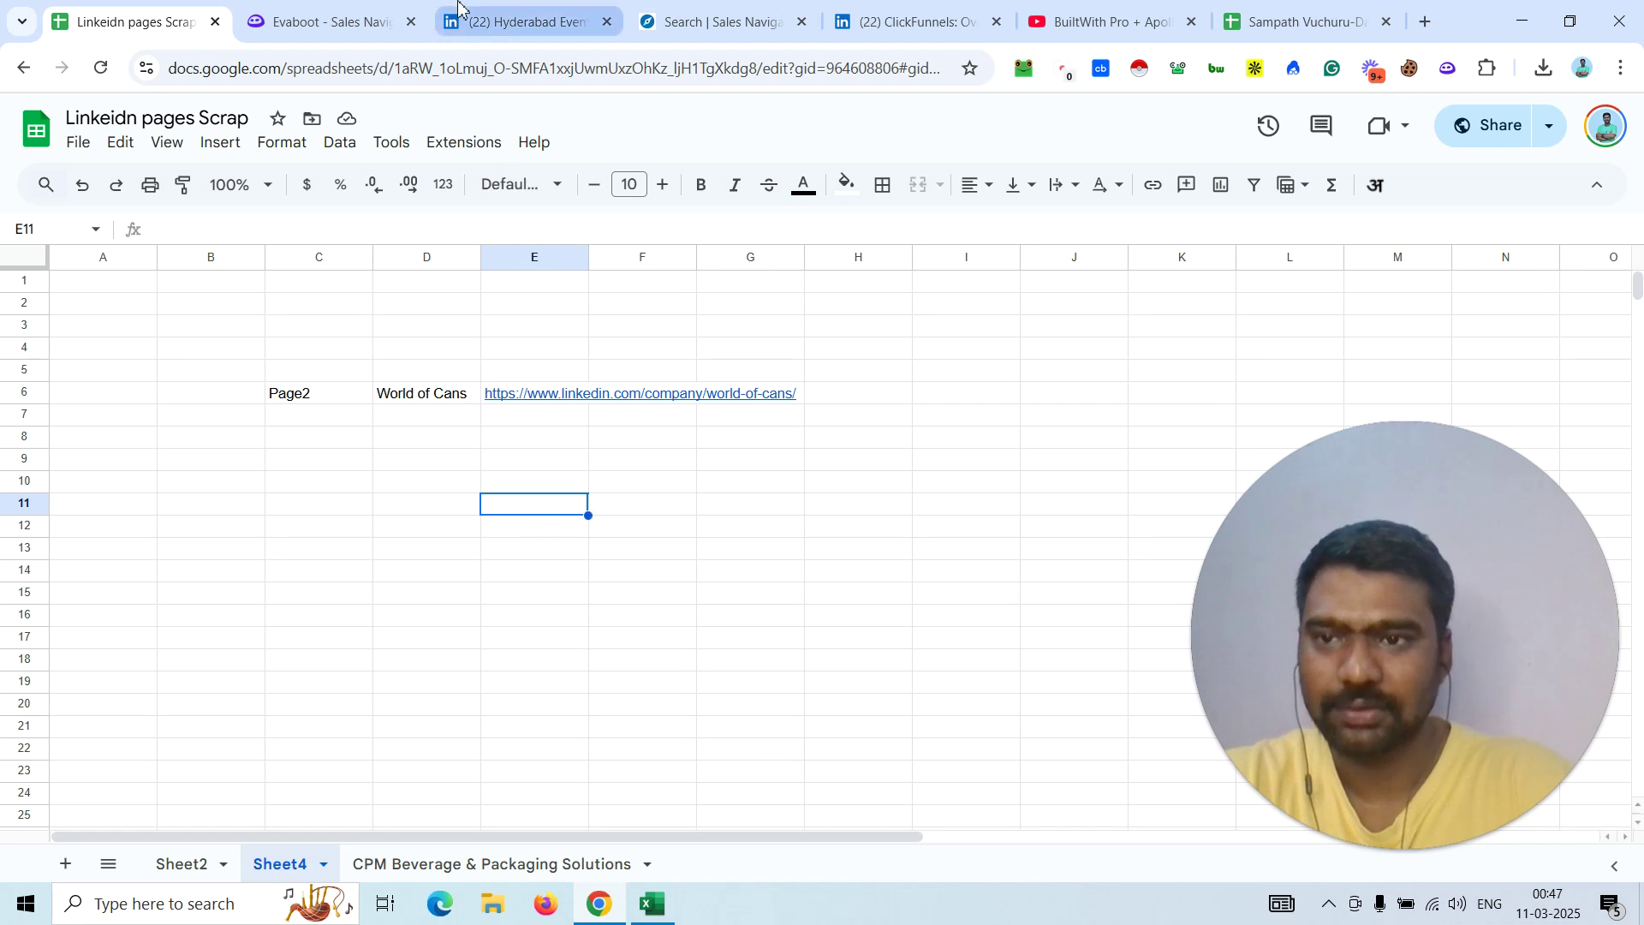
pyautogui.click(522, 22)
pyautogui.click(668, 9)
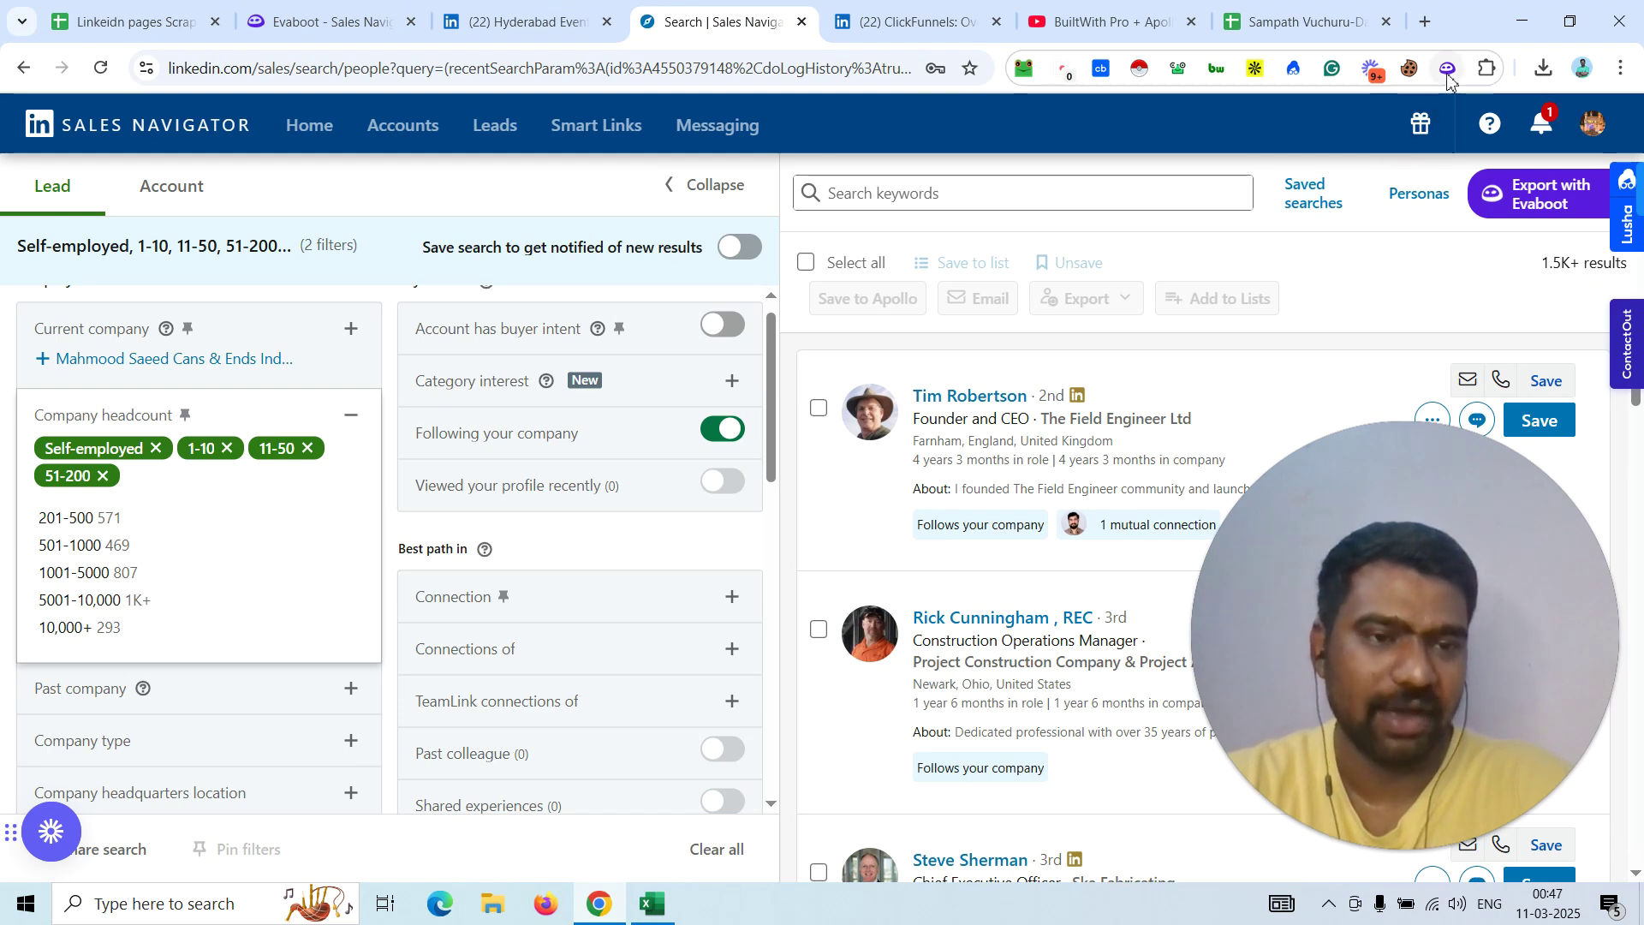
# Switch to Evaboot, highlight its web address and look over the existing Sales Navigator exports
pyautogui.click(385, 7)
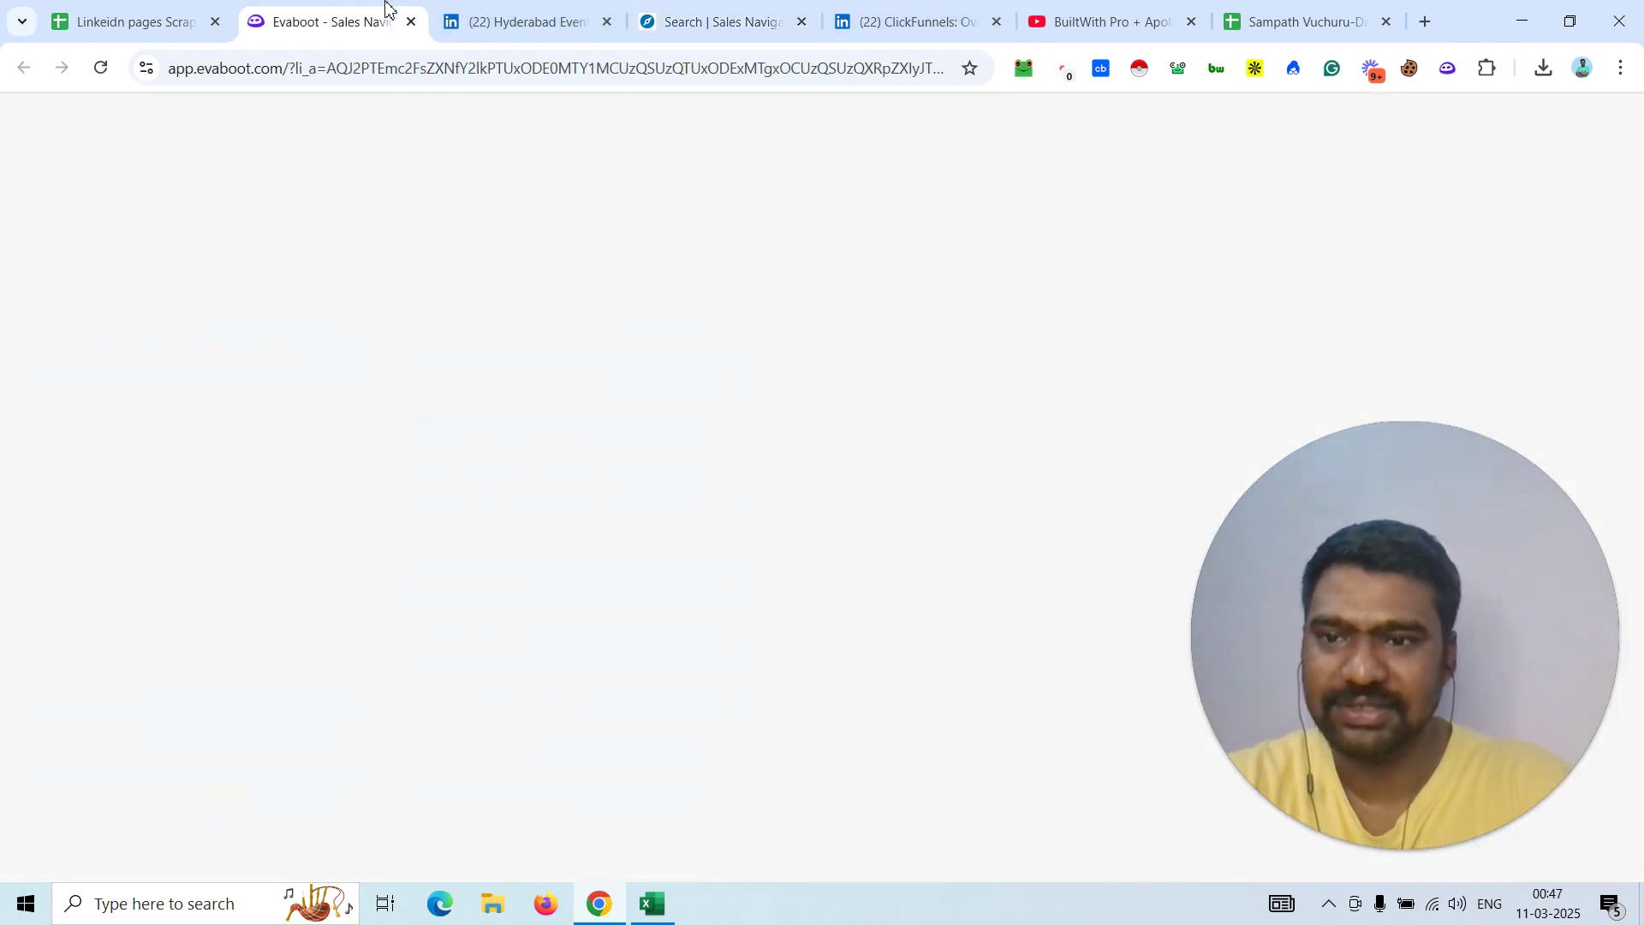
pyautogui.doubleClick(325, 69)
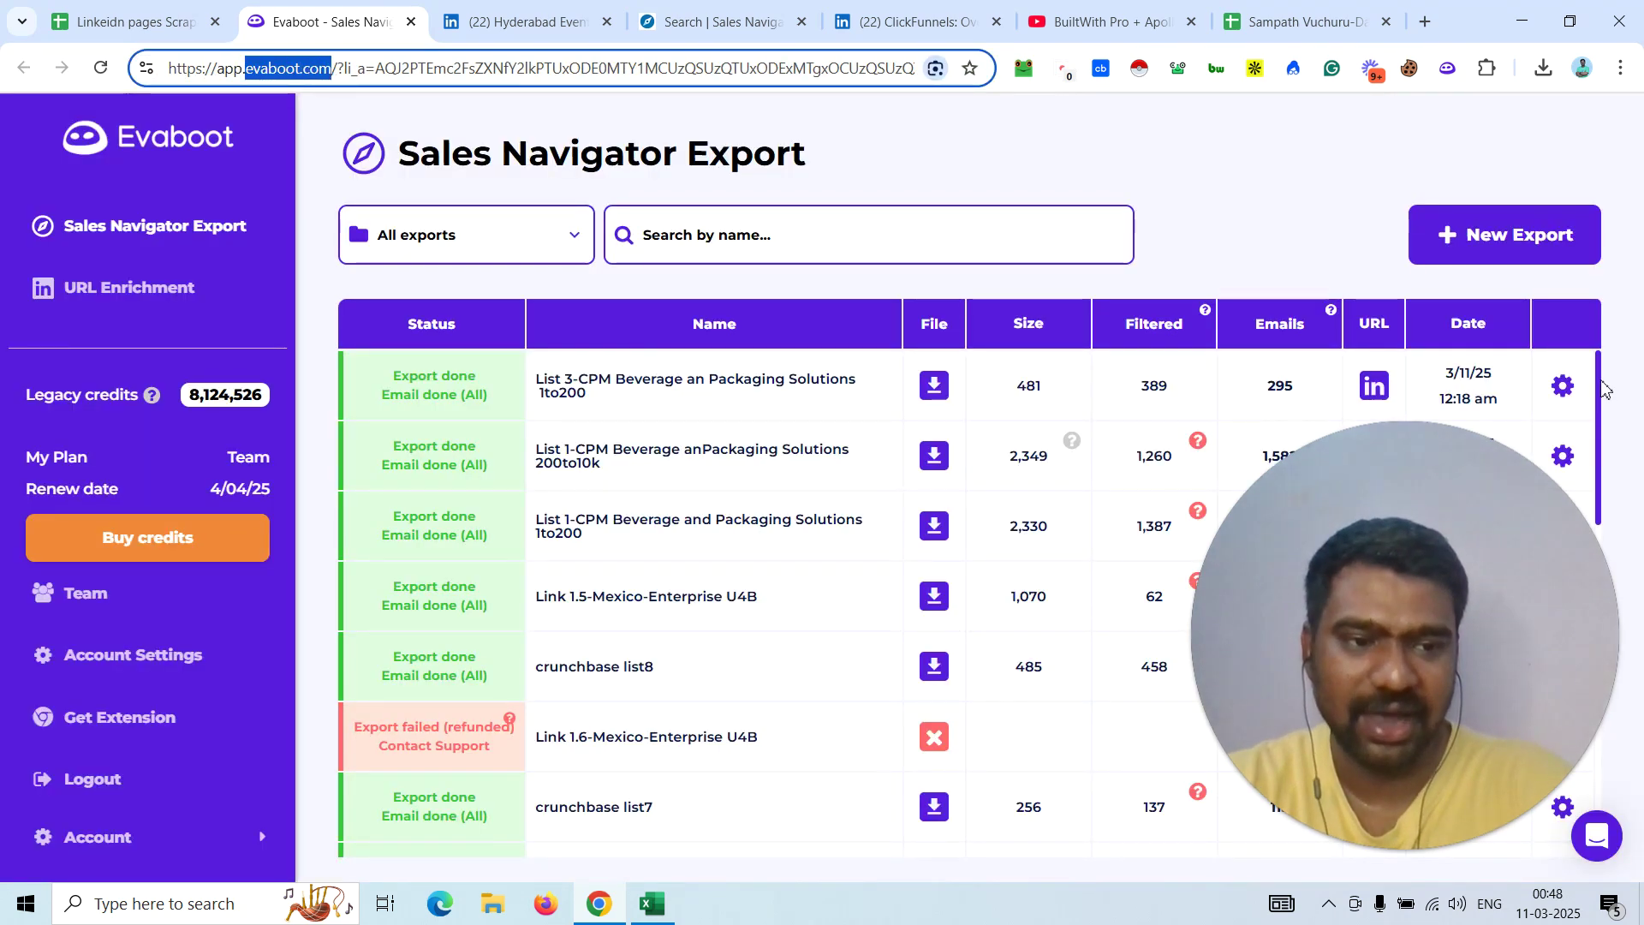
pyautogui.click(1606, 402)
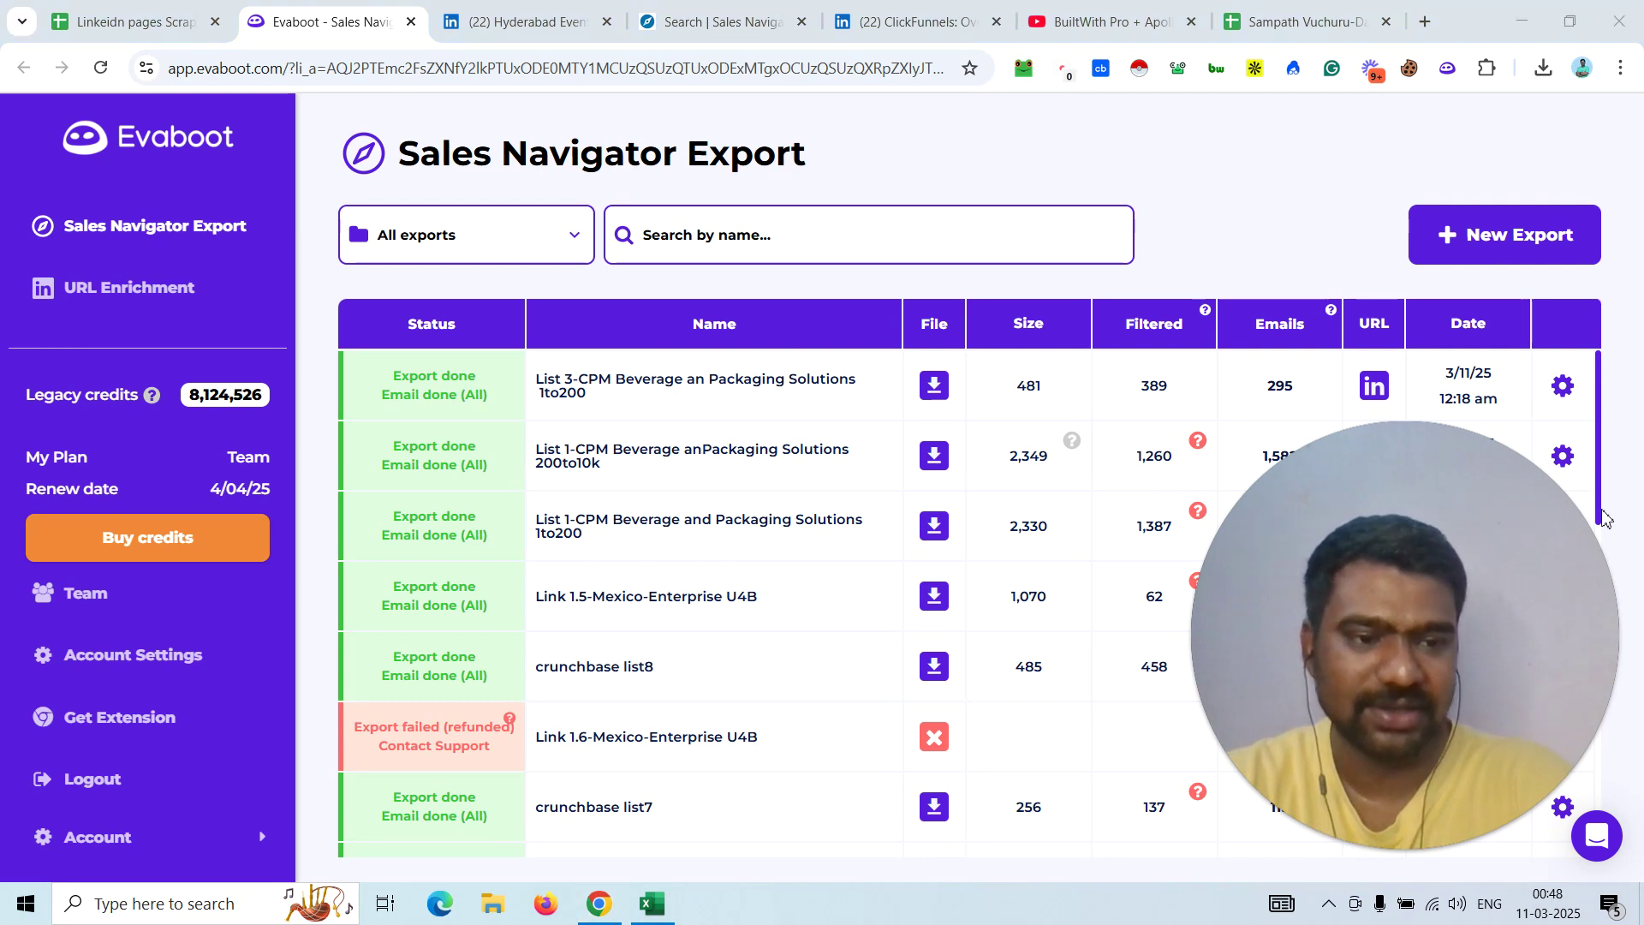
pyautogui.click(629, 446)
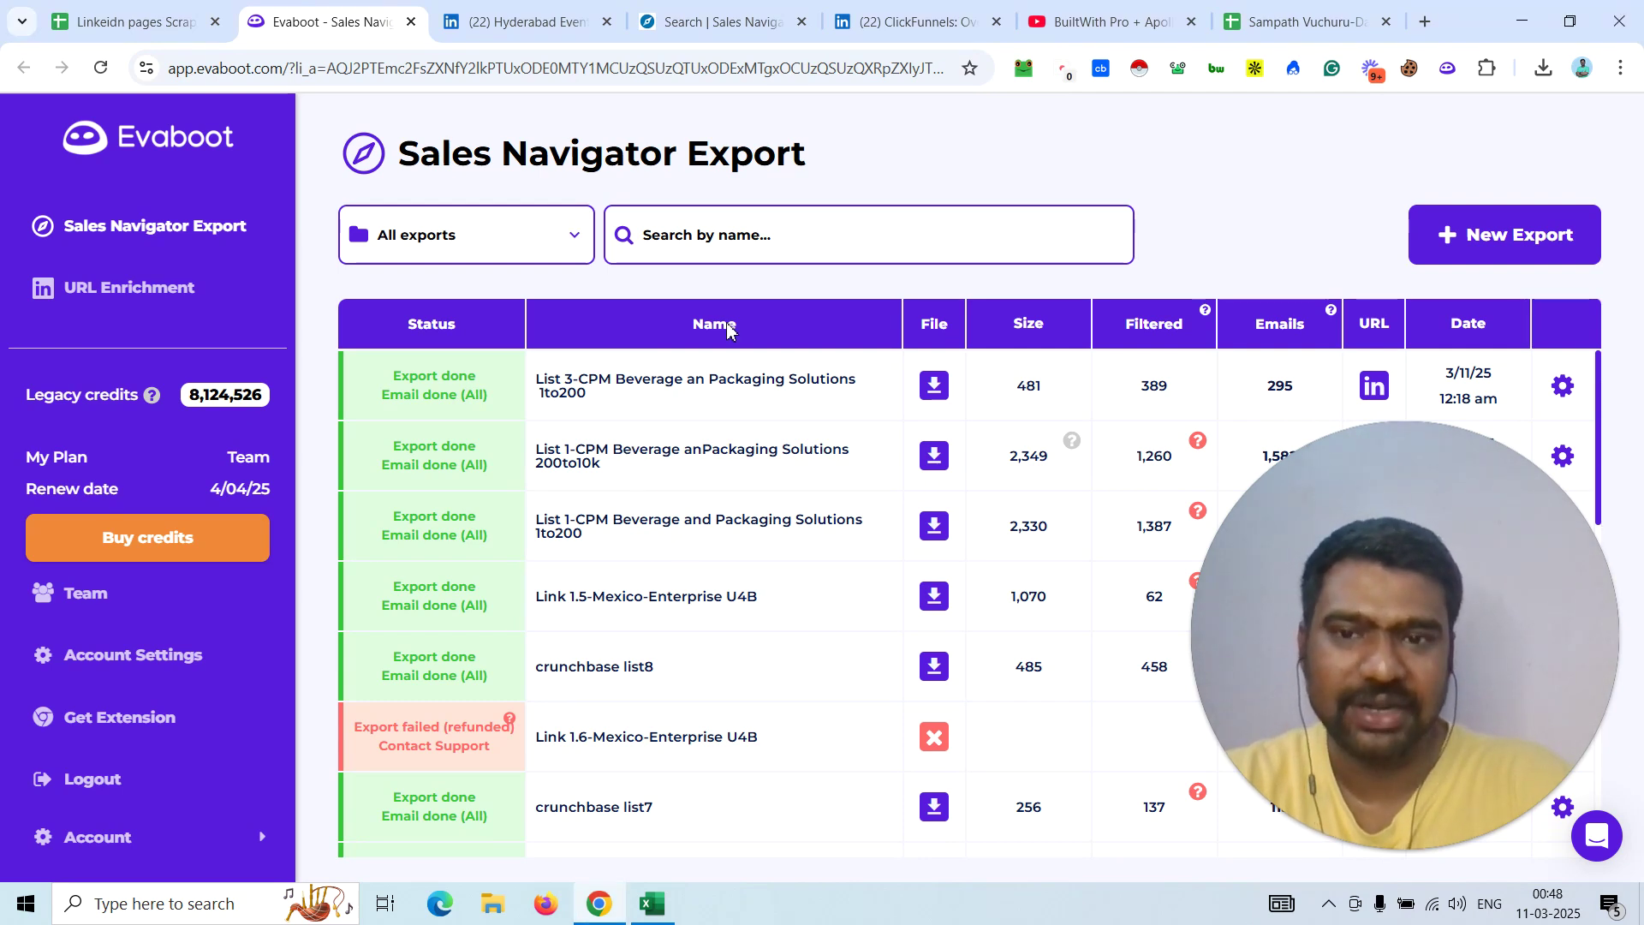
# Return to the filtered lead search in Sales Navigator and highlight its total number of results
pyautogui.click(504, 10)
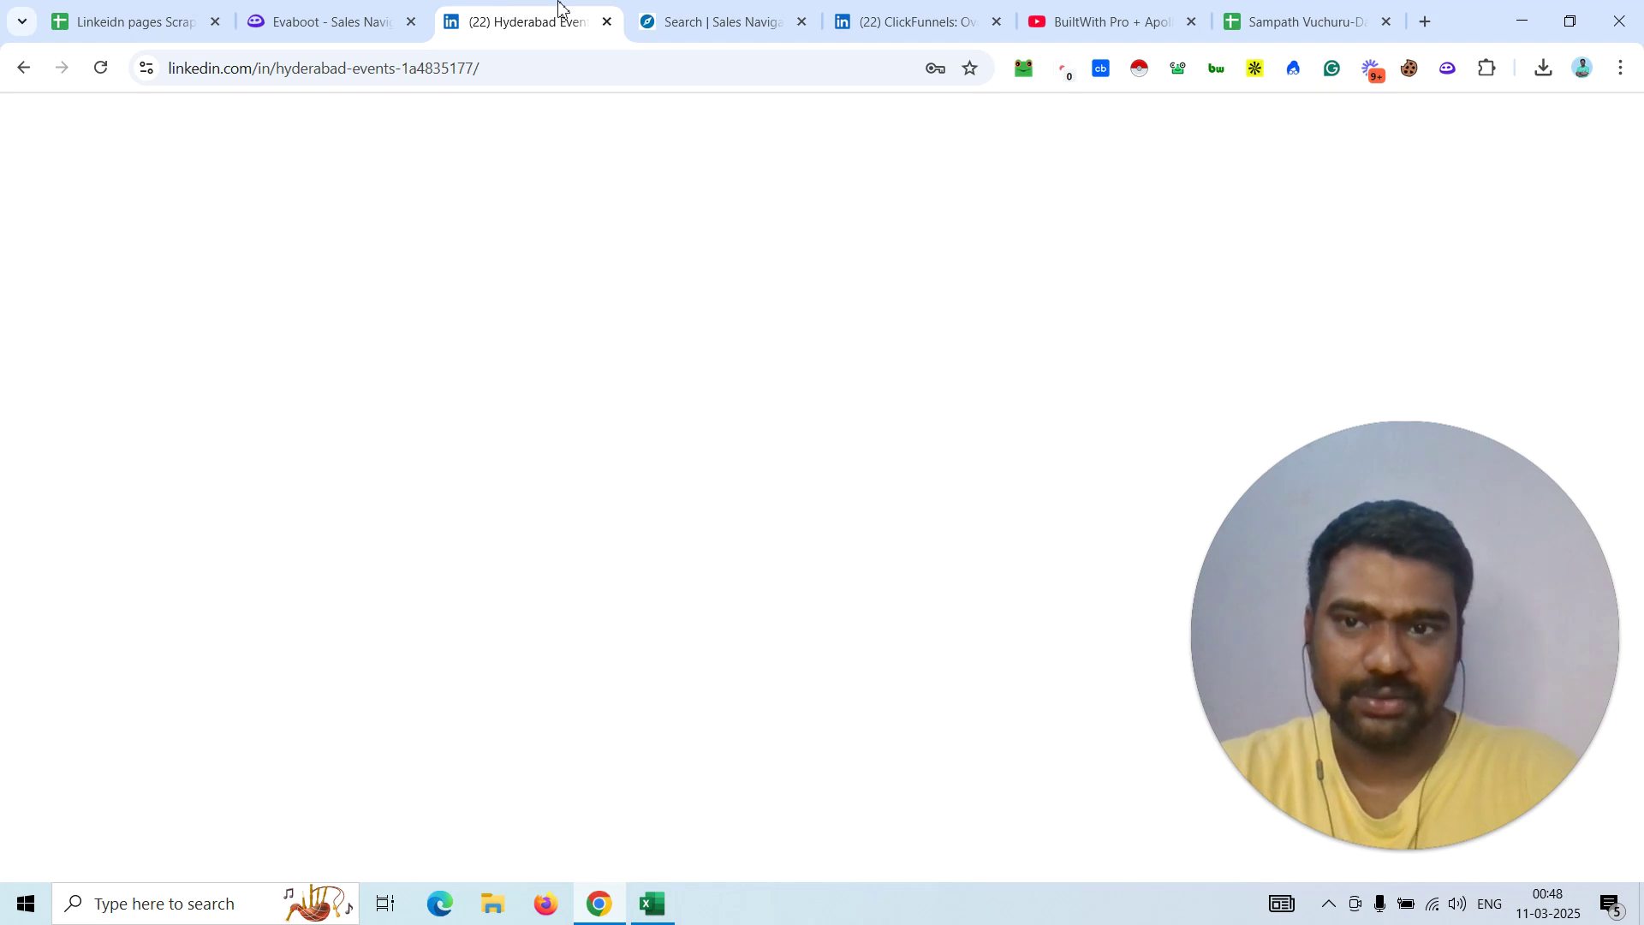
pyautogui.click(694, 13)
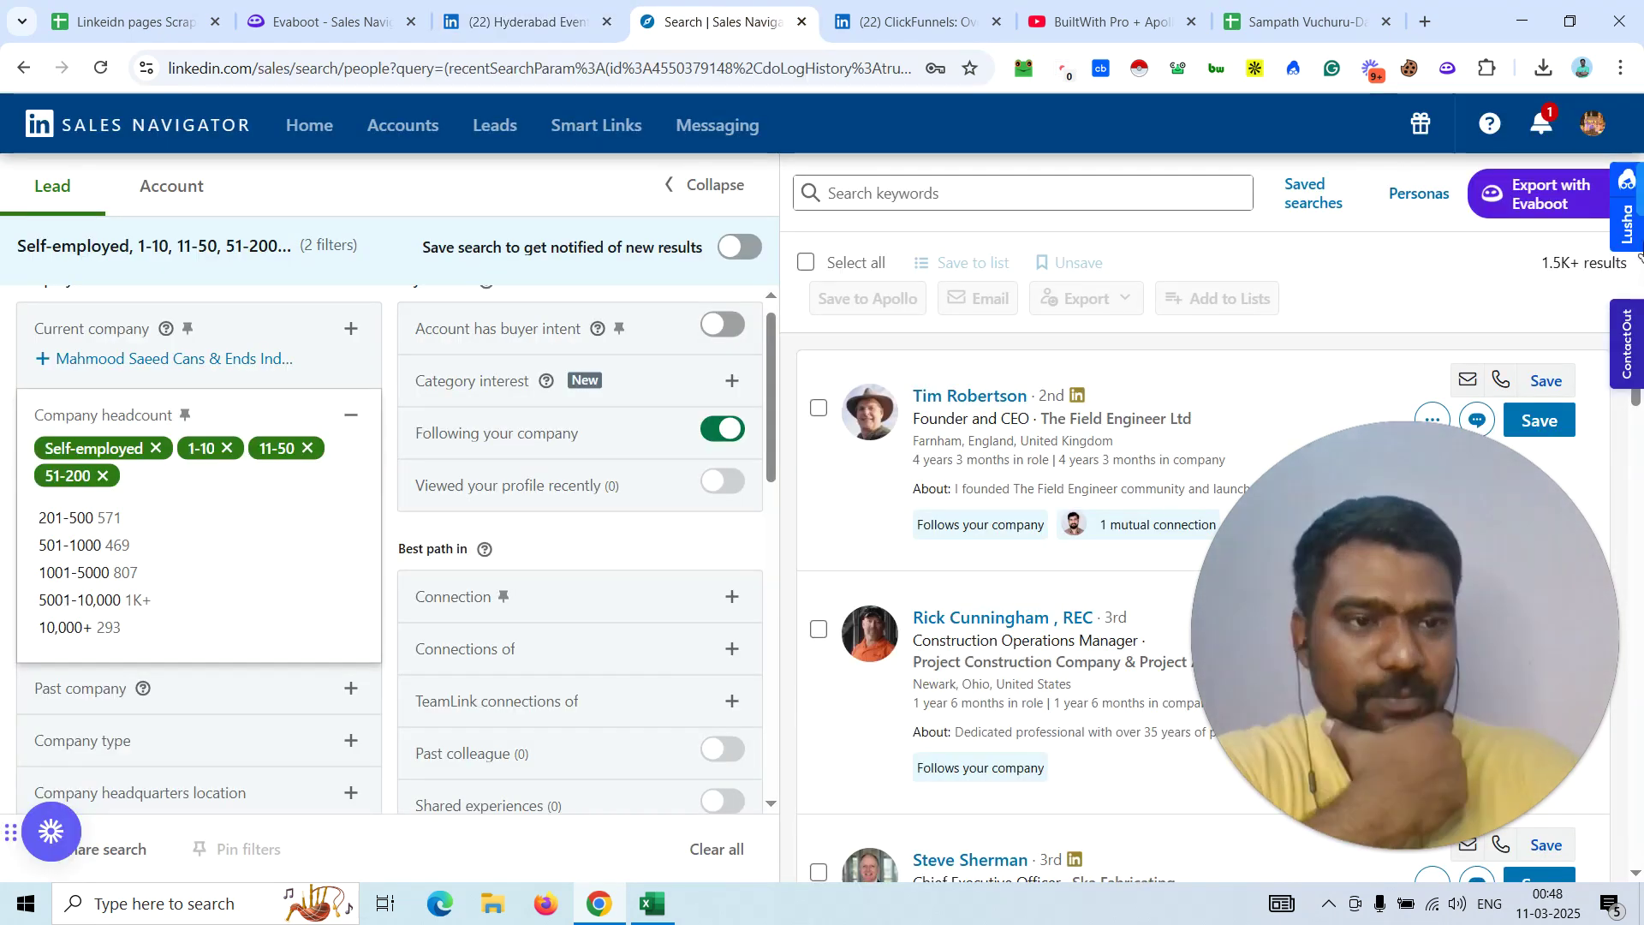
pyautogui.tripleClick(1566, 262)
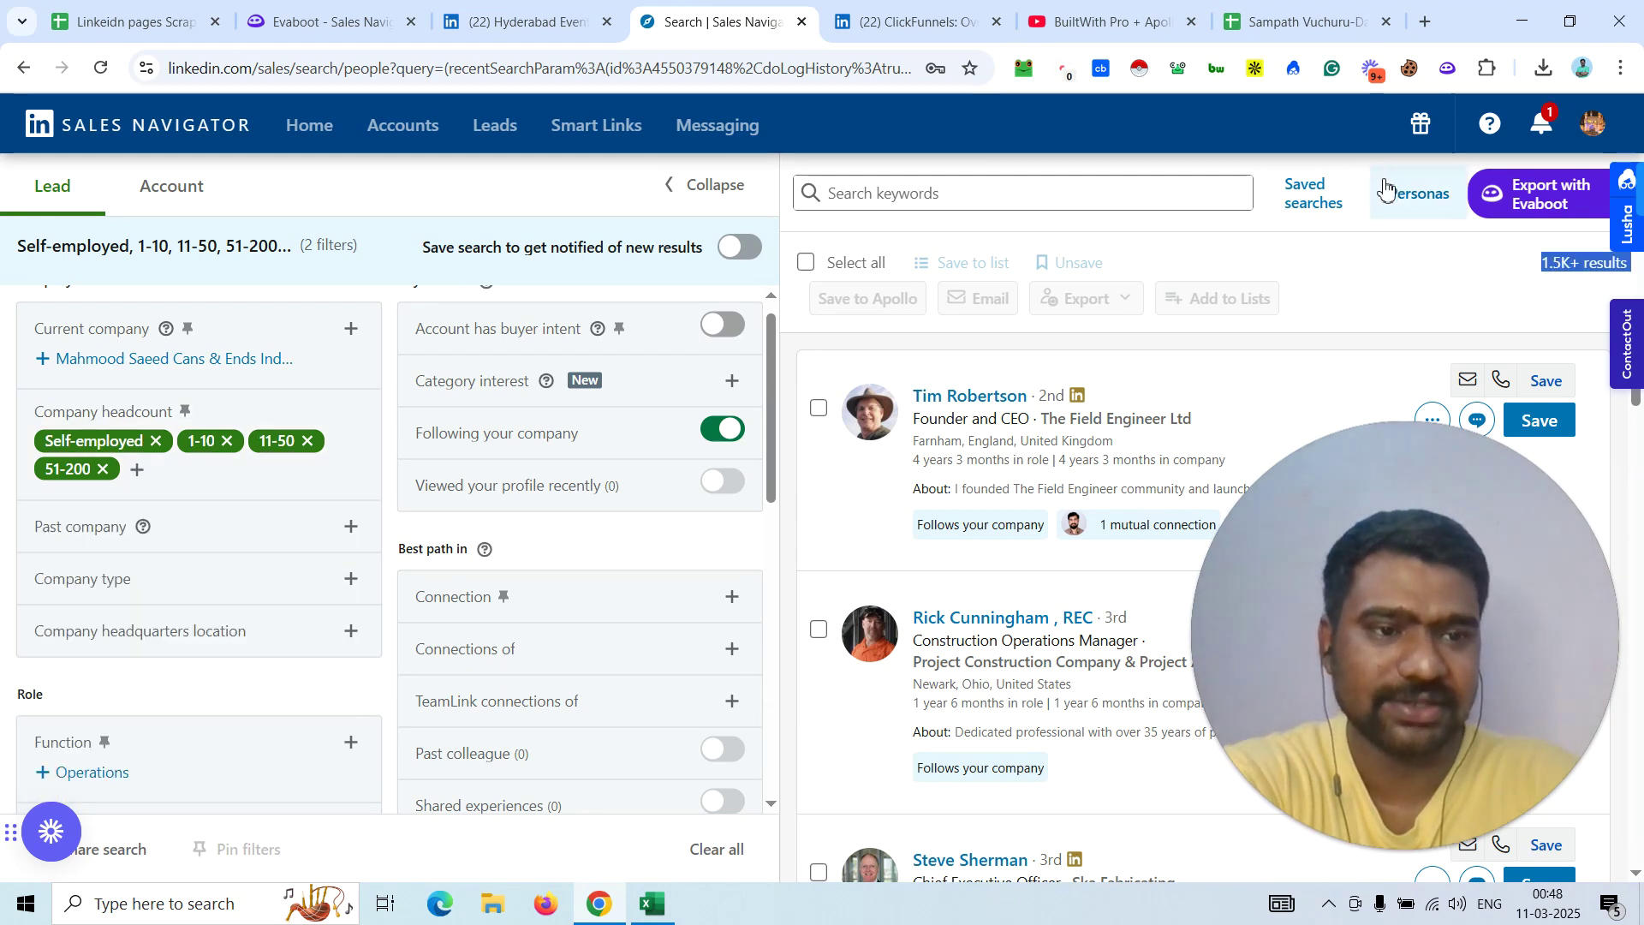
# Start an Evaboot export of the filtered Sales Navigator leads and dismiss its notice over the search
pyautogui.click(1316, 83)
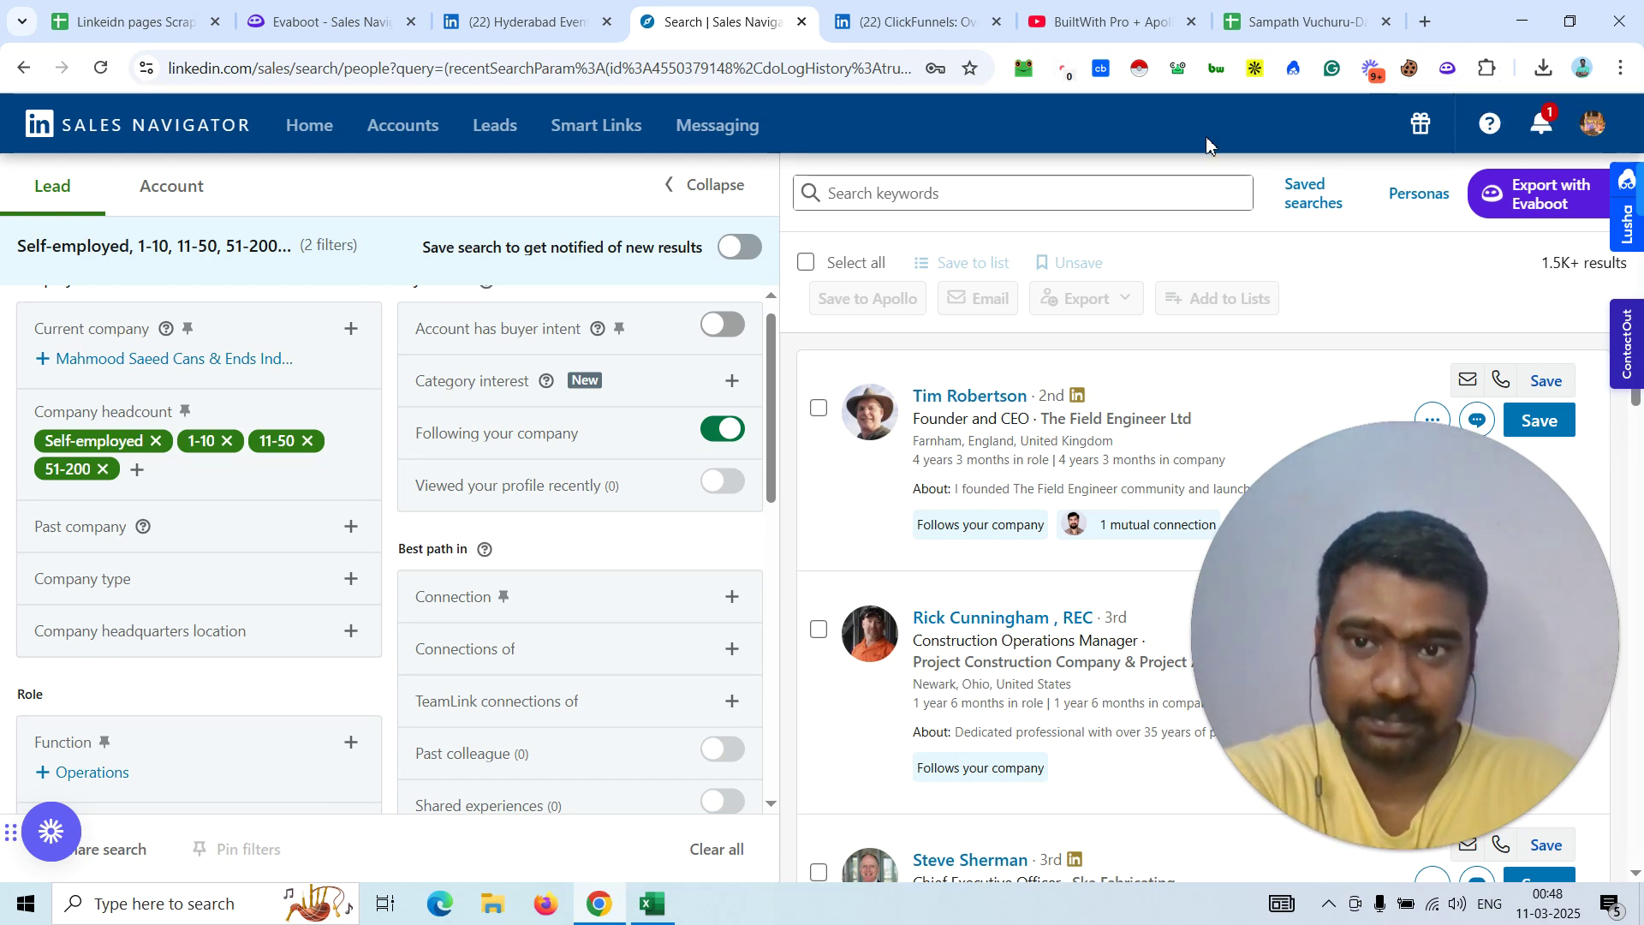
pyautogui.click(1447, 74)
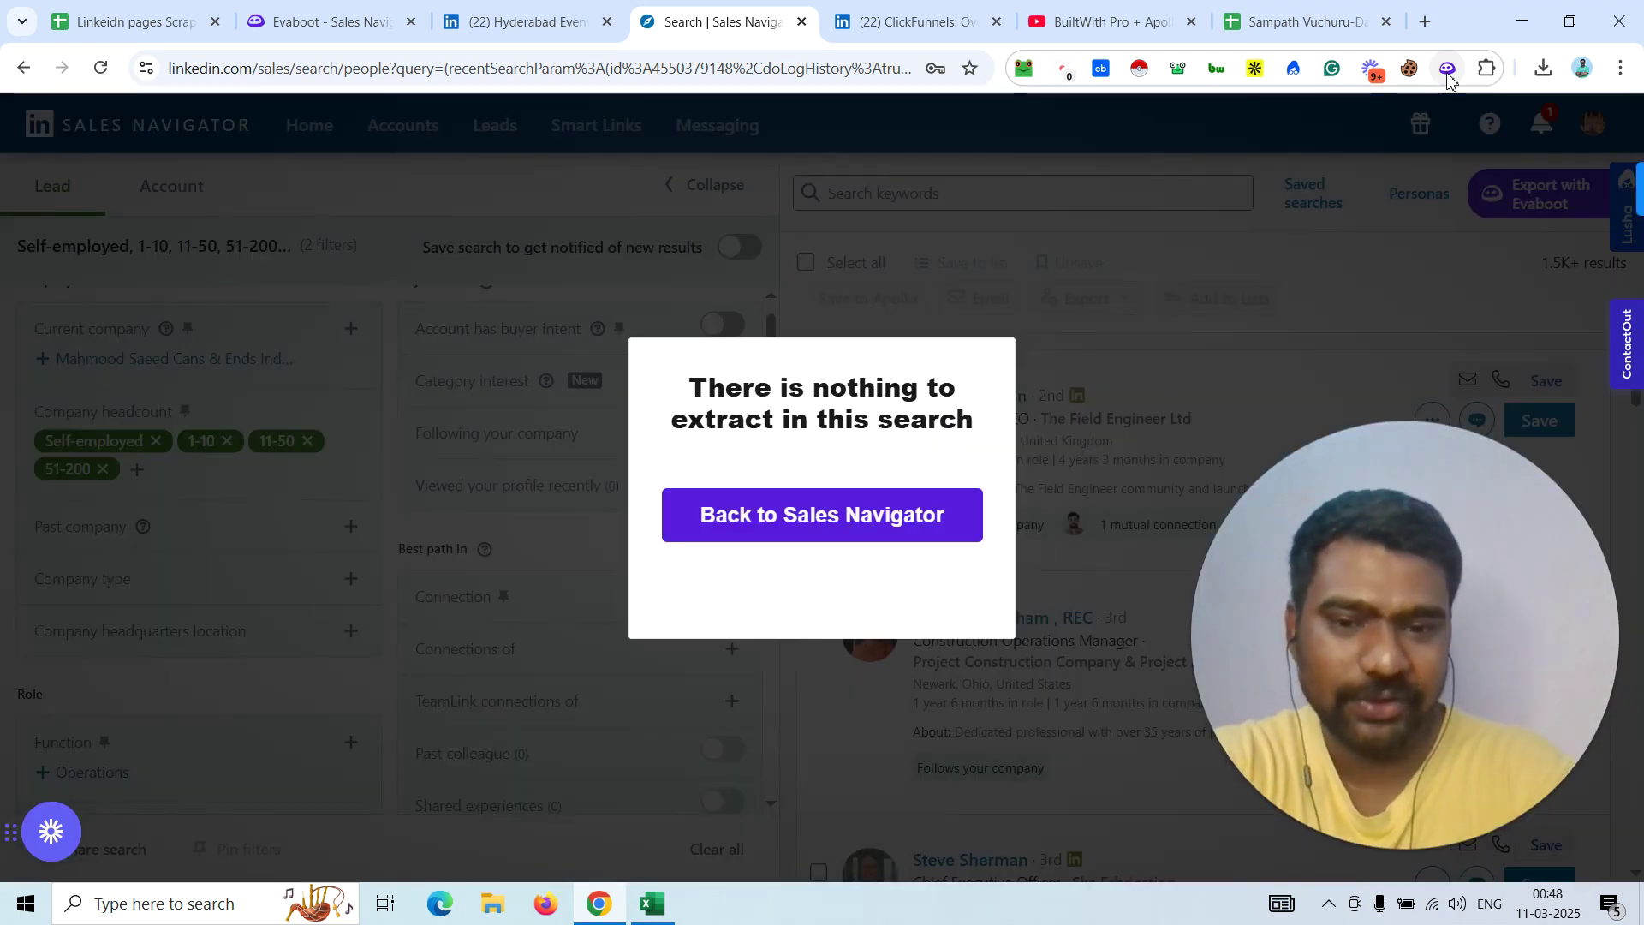
pyautogui.click(838, 517)
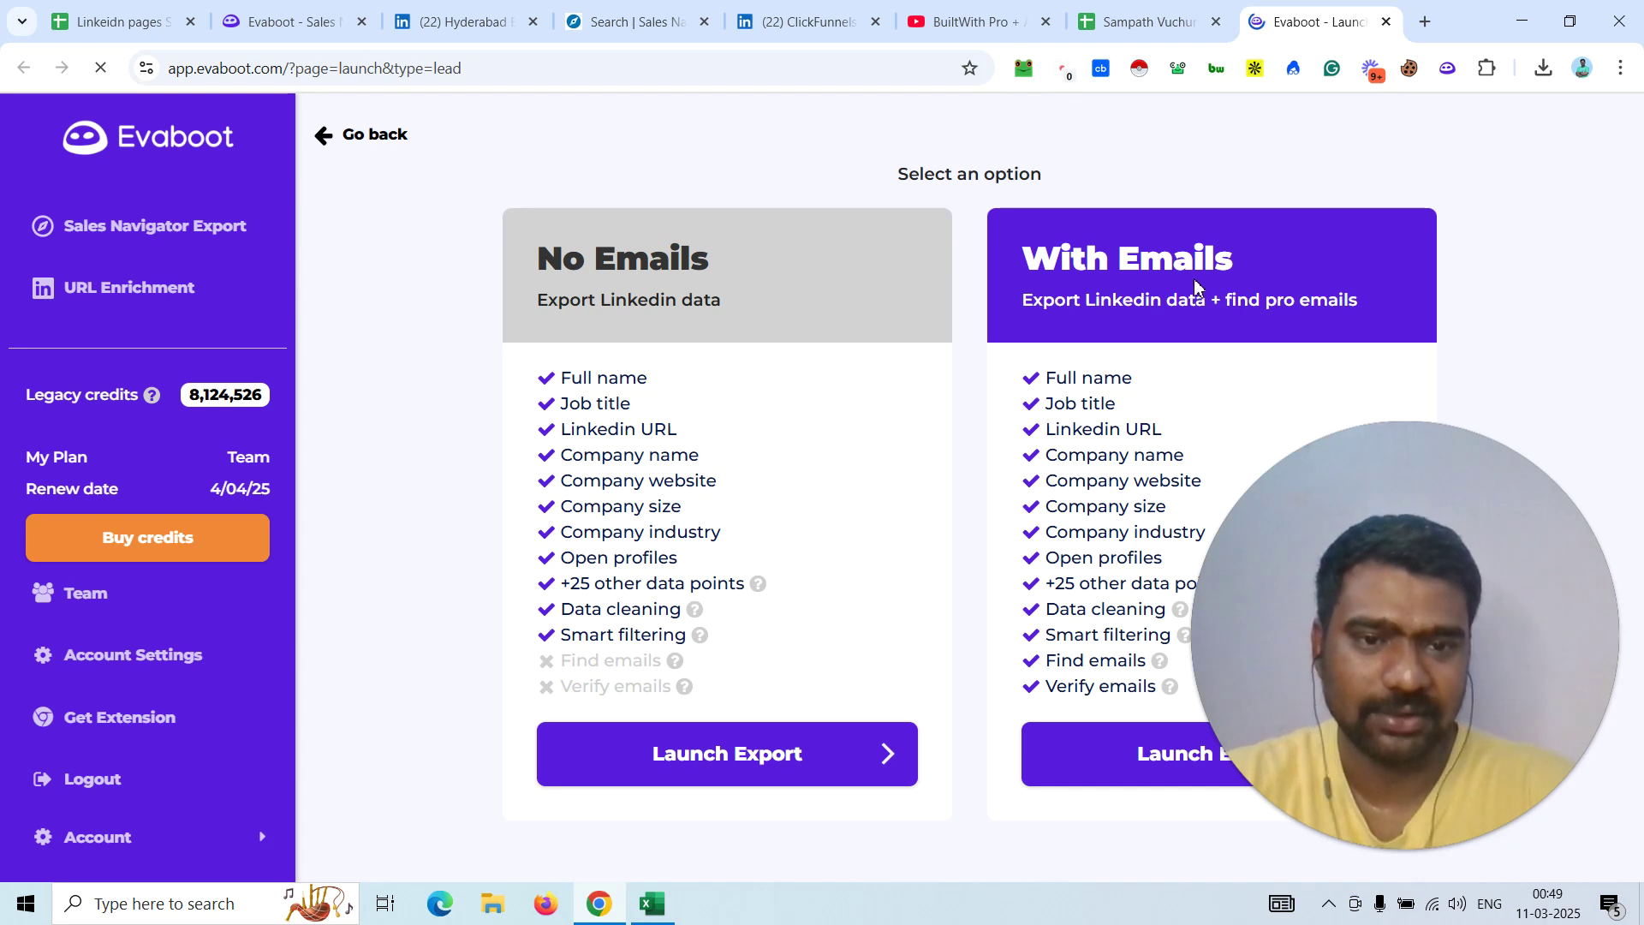
# Compare the No Emails and With Emails export options, highlighting their headings and the data included with emails
pyautogui.moveTo(690, 292); pyautogui.dragTo(651, 271)
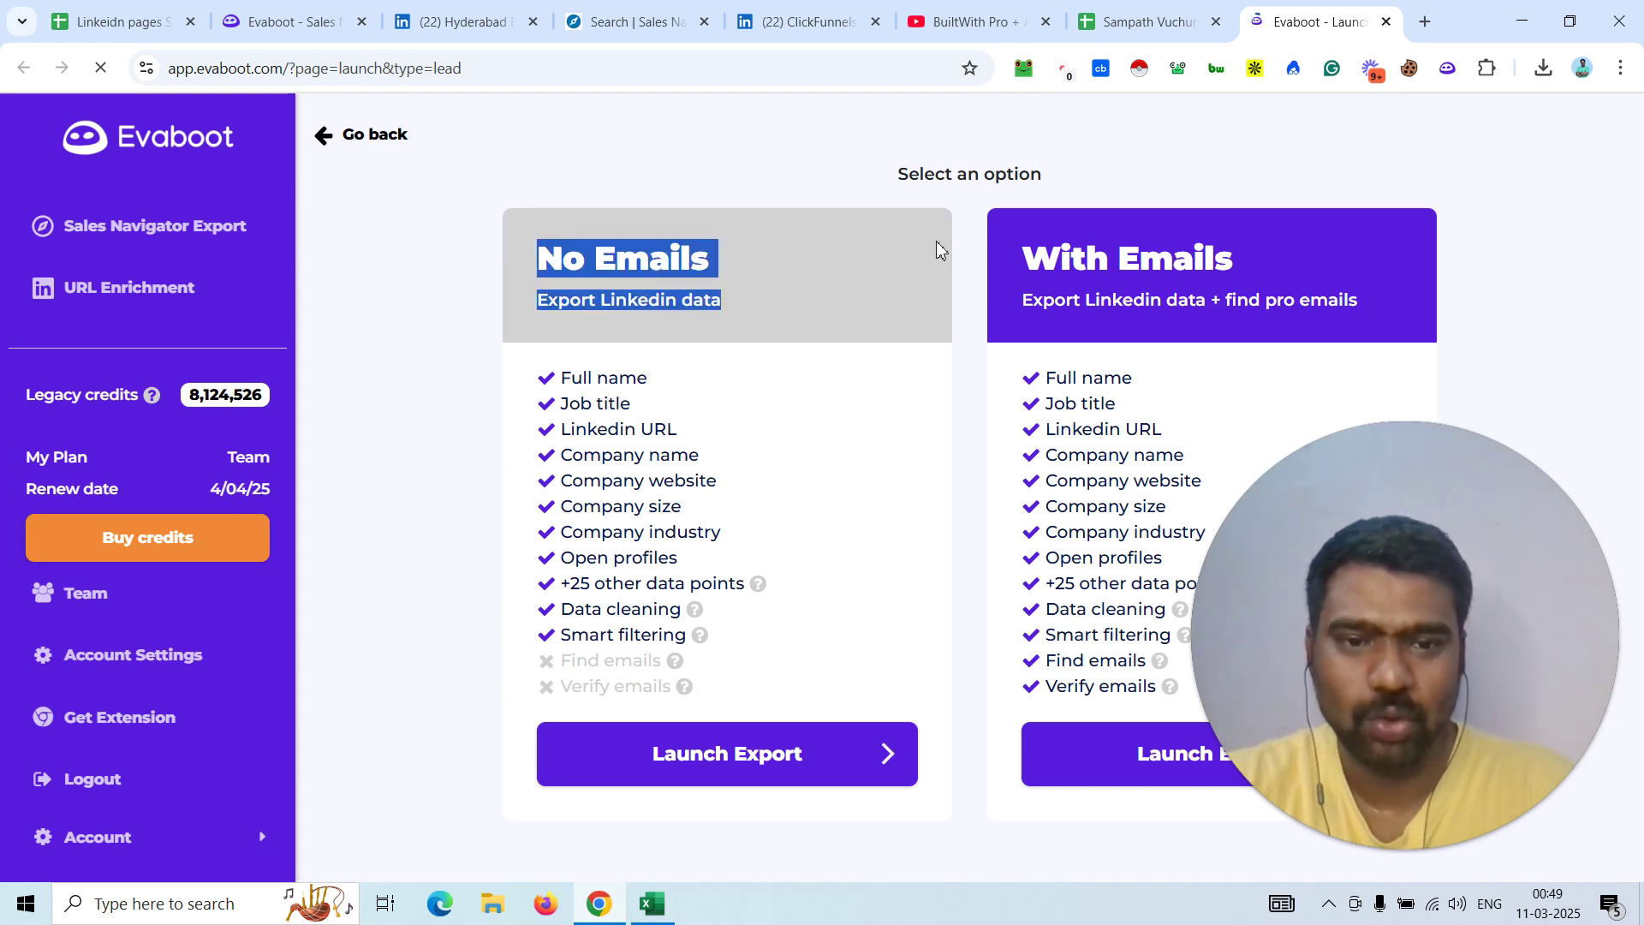
pyautogui.doubleClick(1032, 258)
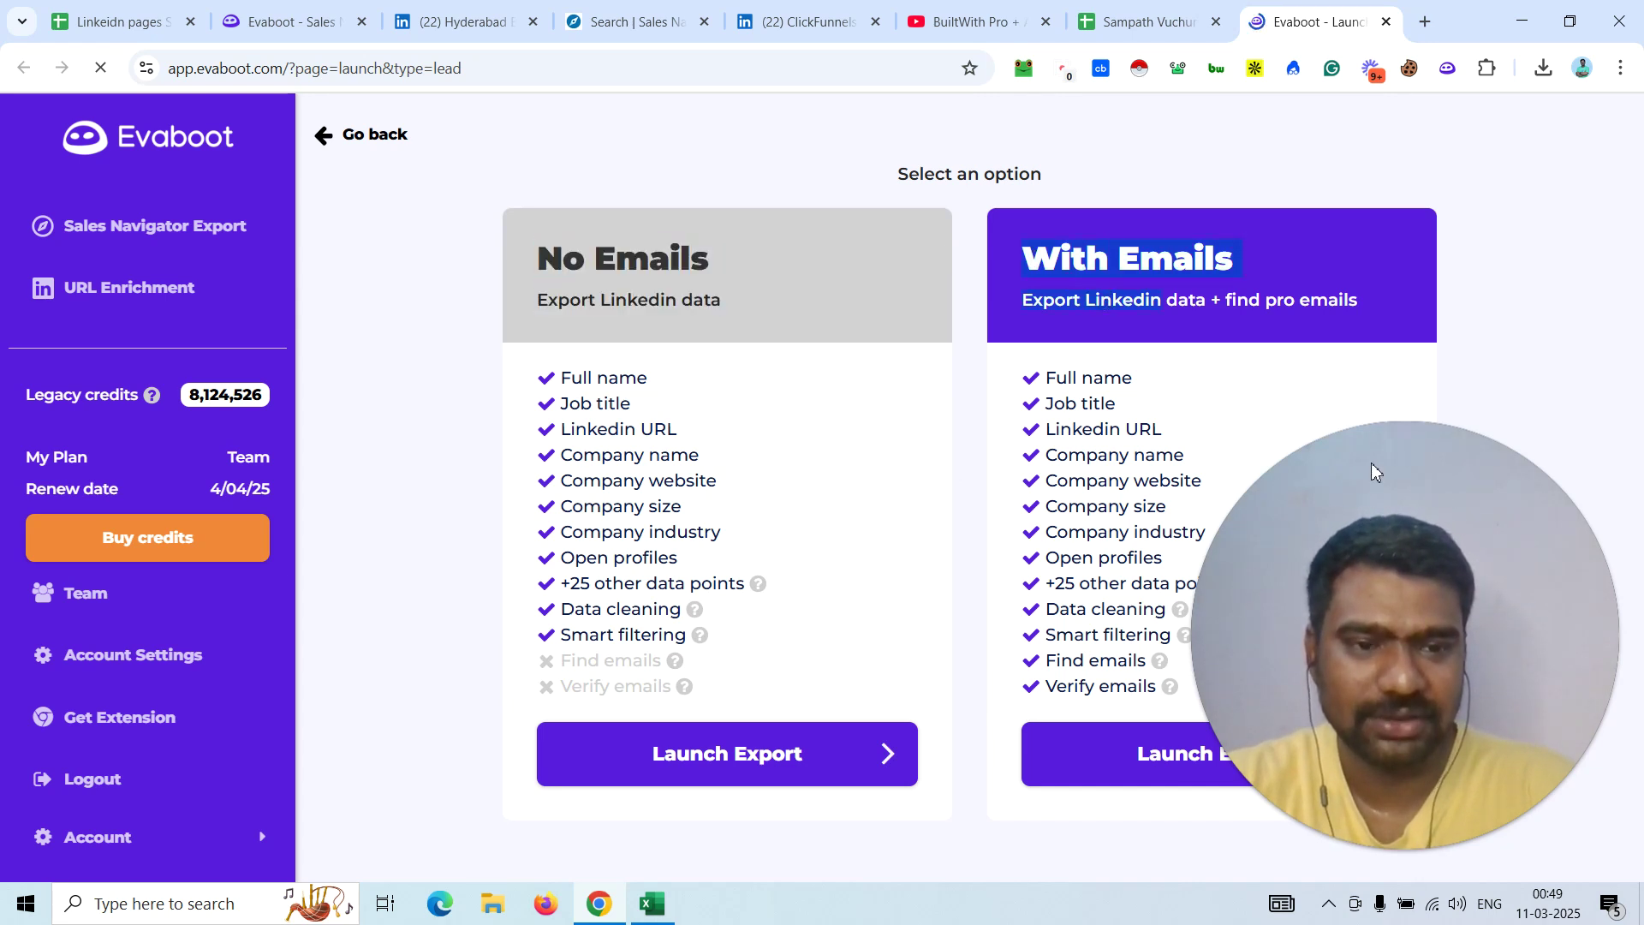
pyautogui.moveTo(1372, 470); pyautogui.dragTo(1385, 305)
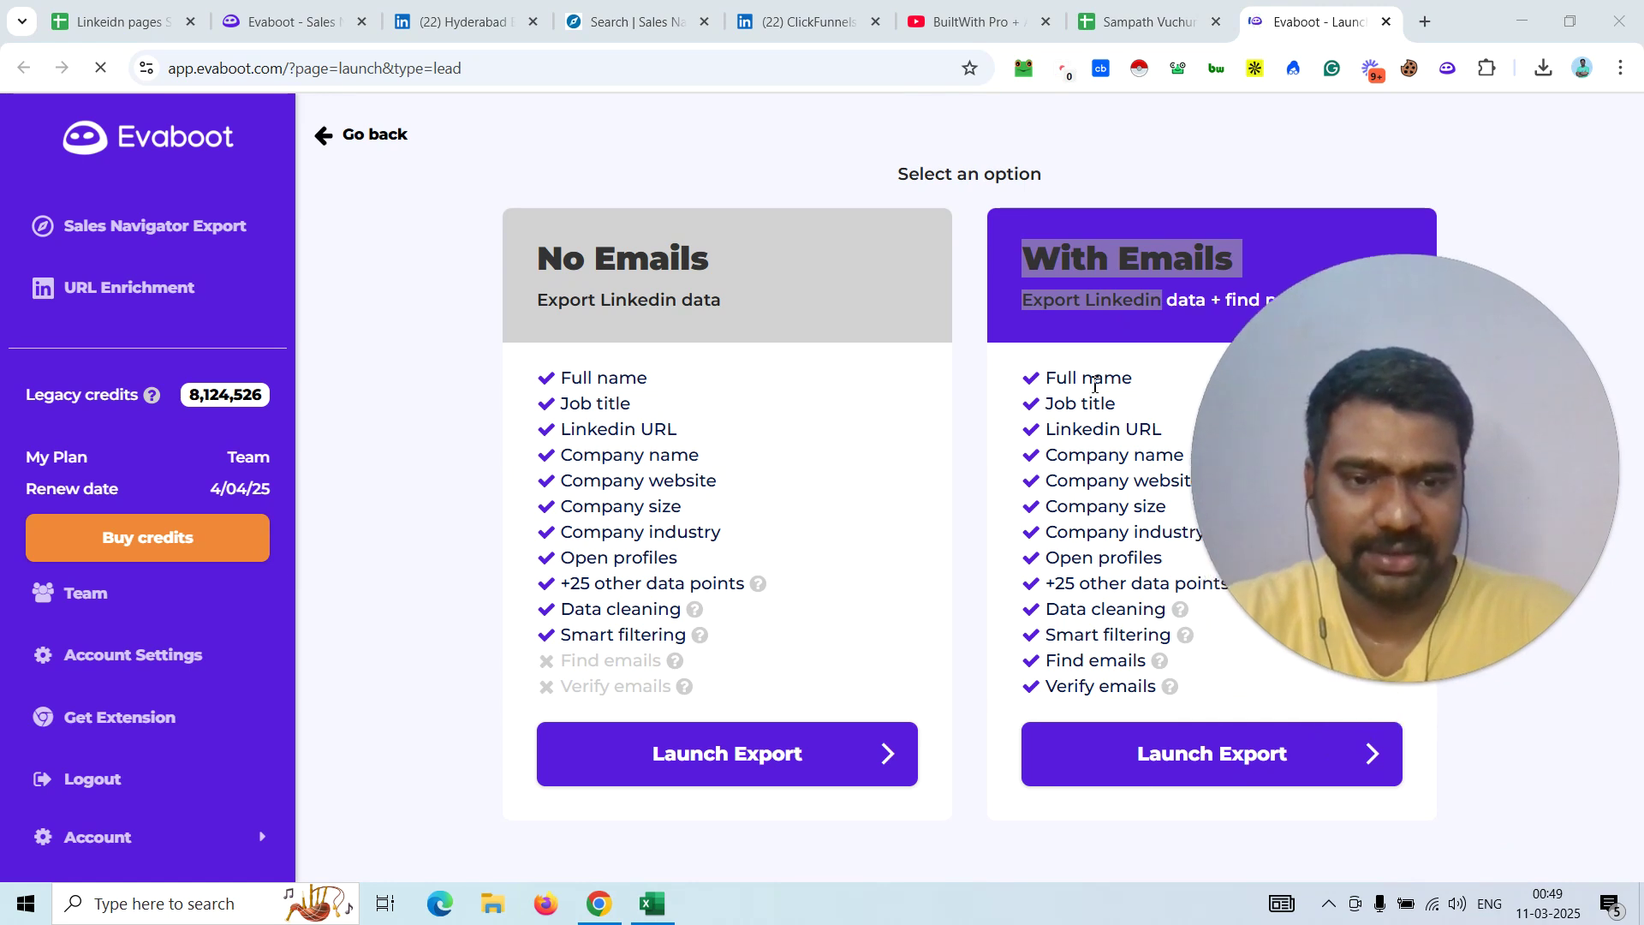
pyautogui.moveTo(1122, 353); pyautogui.dragTo(1210, 774)
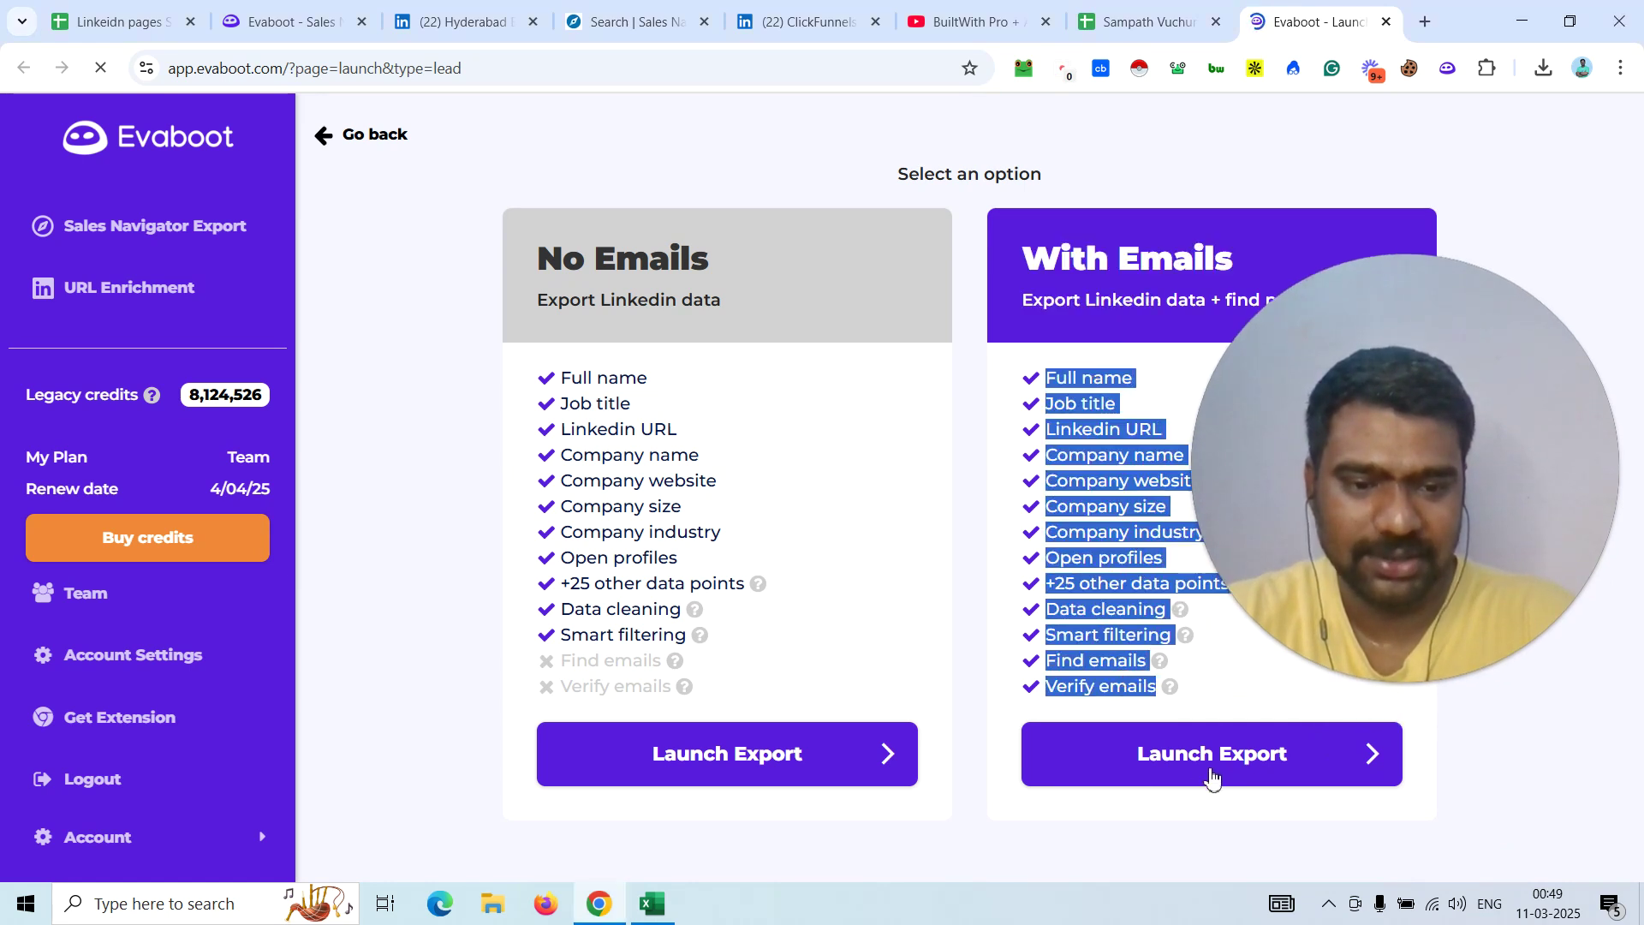
# Choose the With Emails export, name it "list 1 World of Cans" and launch the export of the leads
pyautogui.click(1211, 774)
pyautogui.click(708, 496)
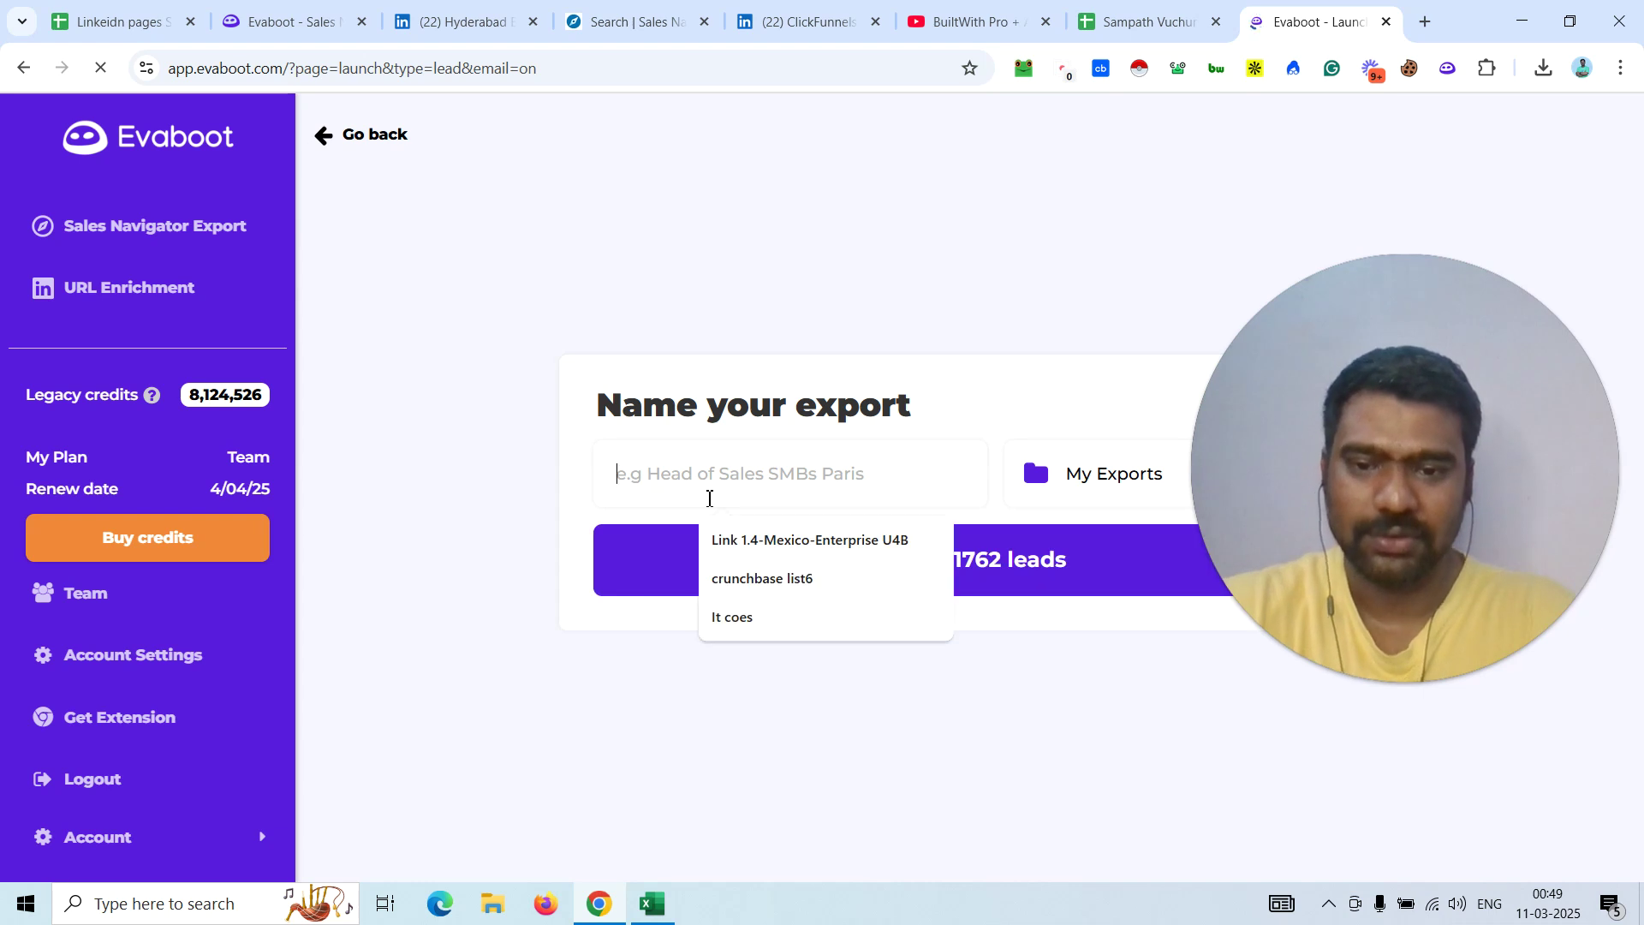
pyautogui.write('list 1')
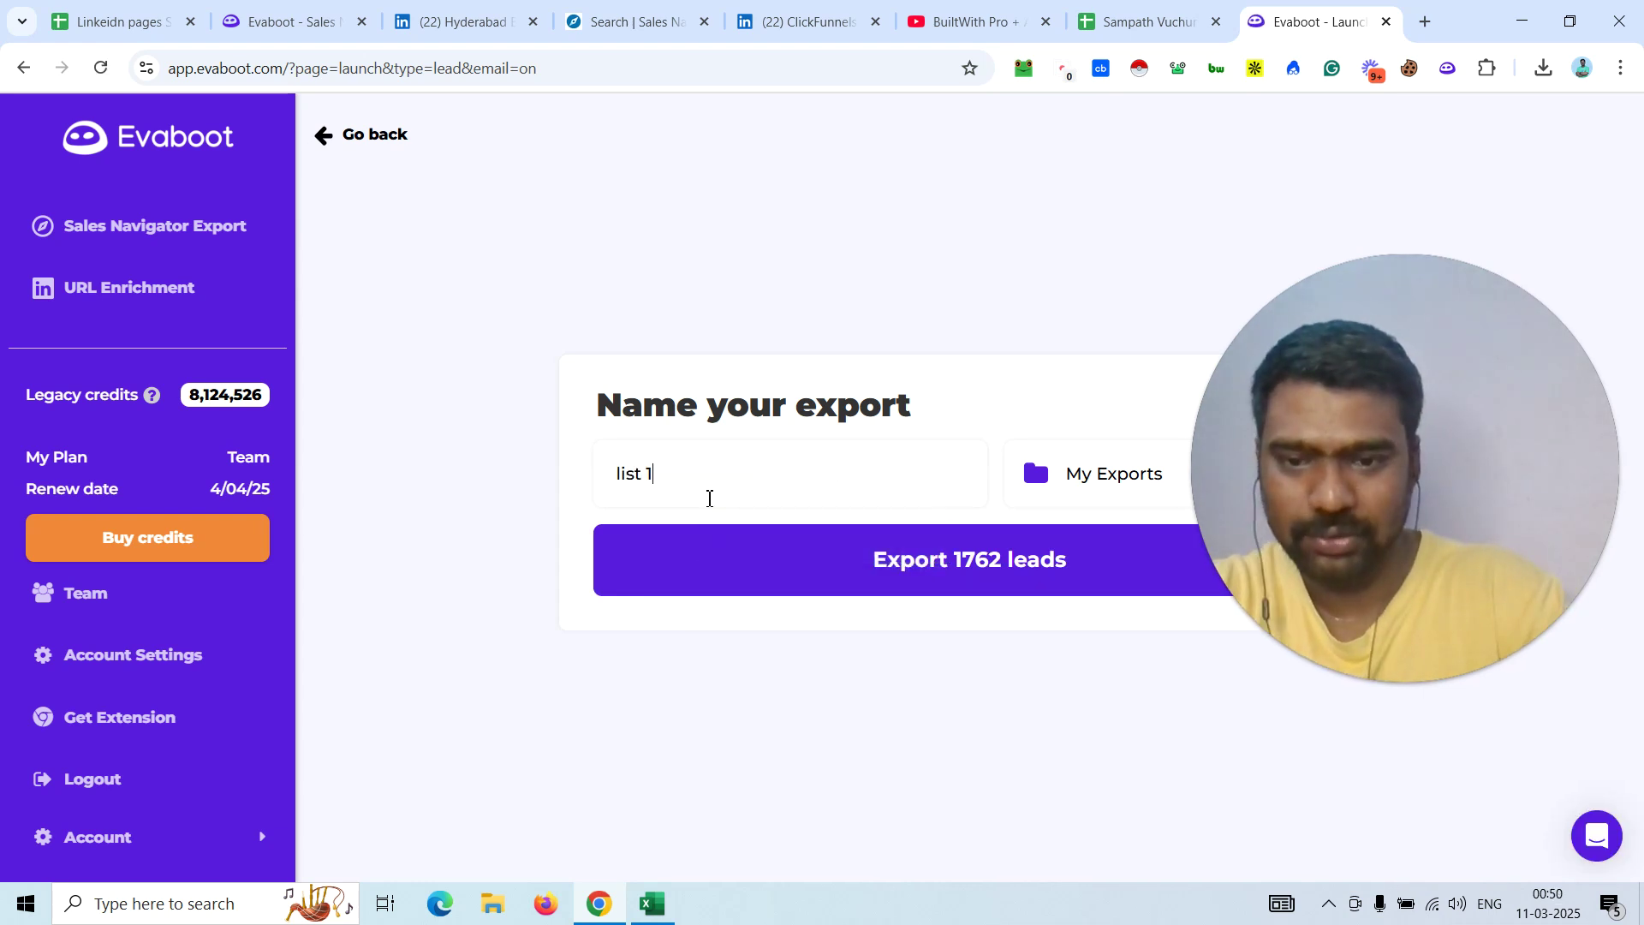
pyautogui.write(' World of Cans')
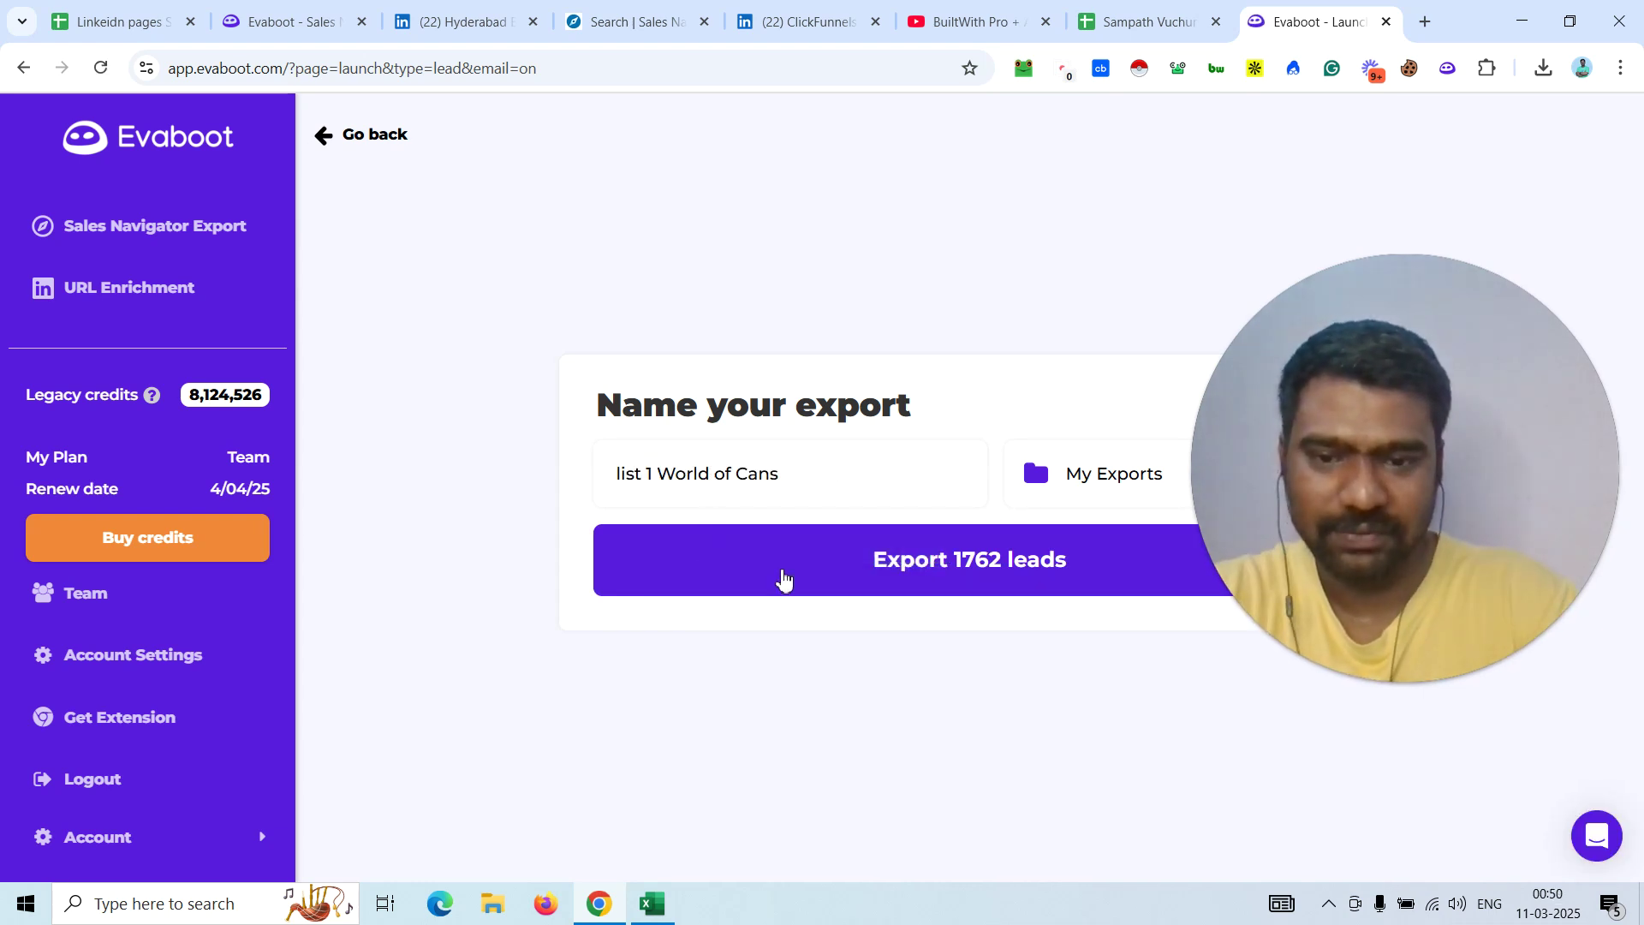
pyautogui.click(783, 580)
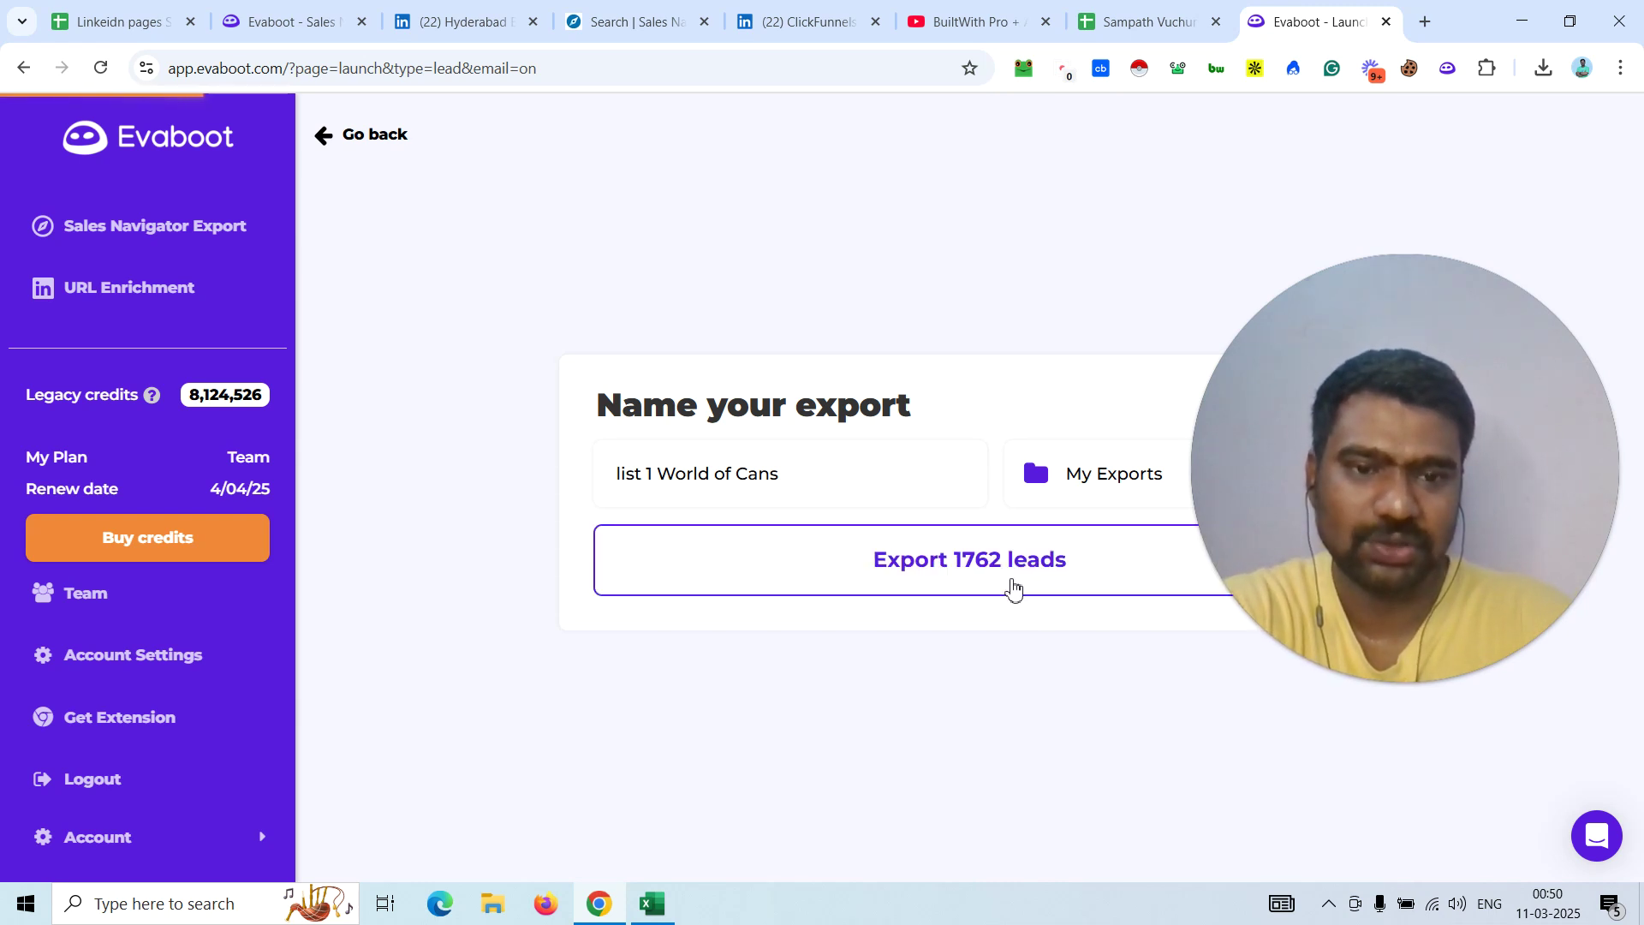
pyautogui.click(620, 22)
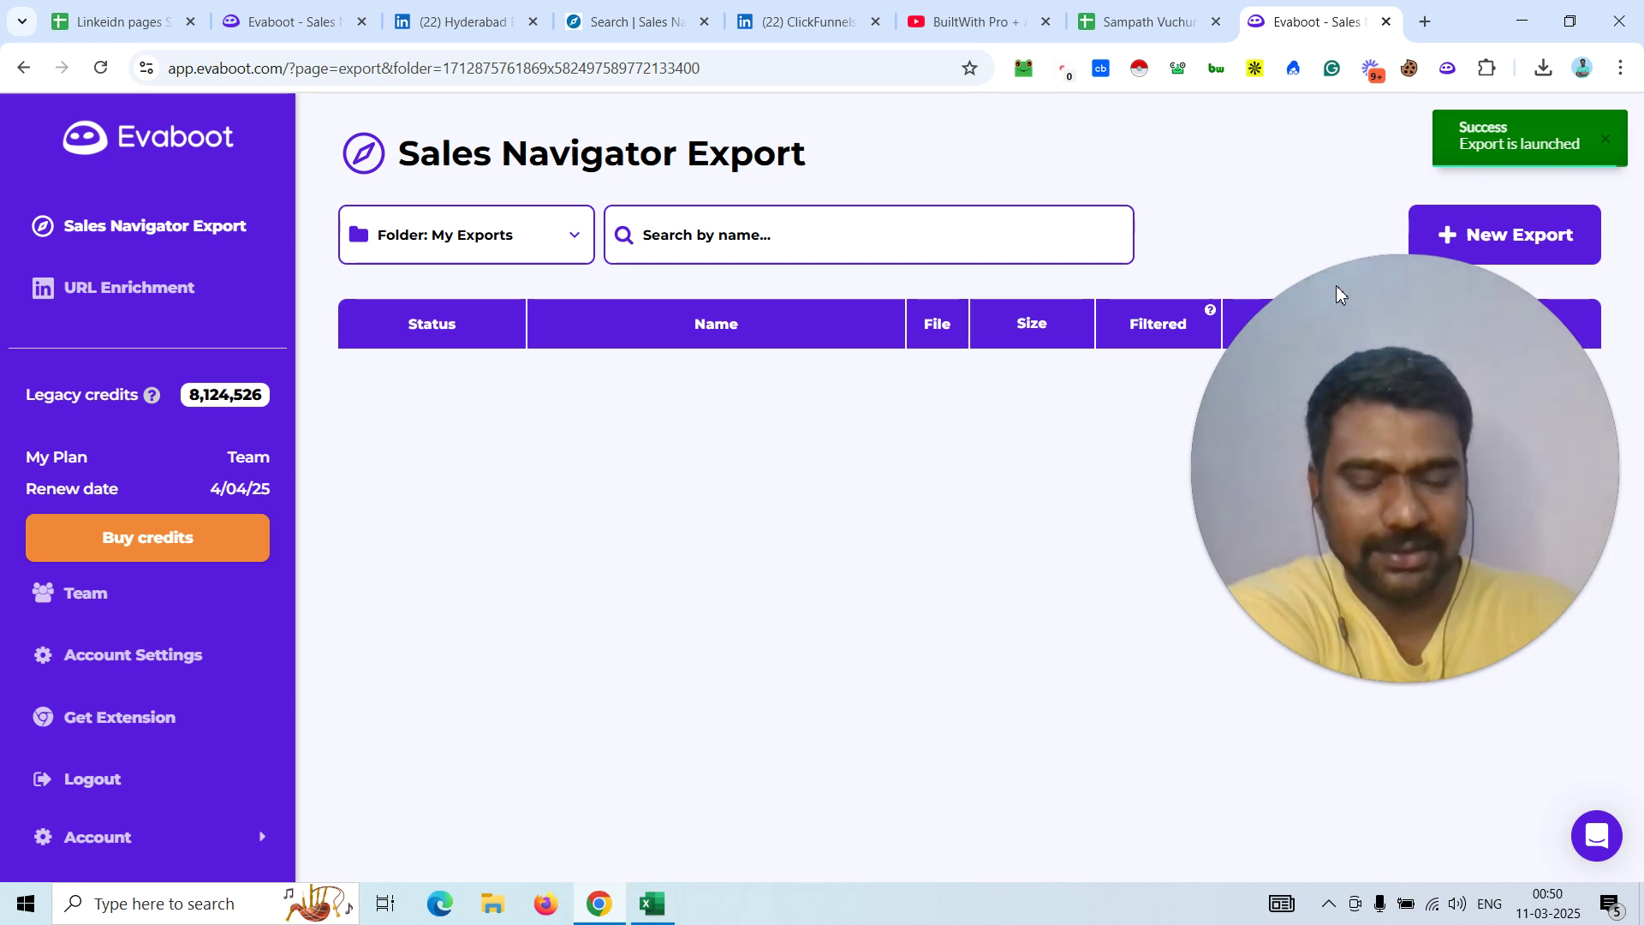
# Review the running "list 1 World of Cans" export and the earlier exports, and check the download options of "List 3-CPM Beverage an Packaging Solutions 1to200"
pyautogui.moveTo(773, 381); pyautogui.dragTo(536, 396)
pyautogui.click(898, 392)
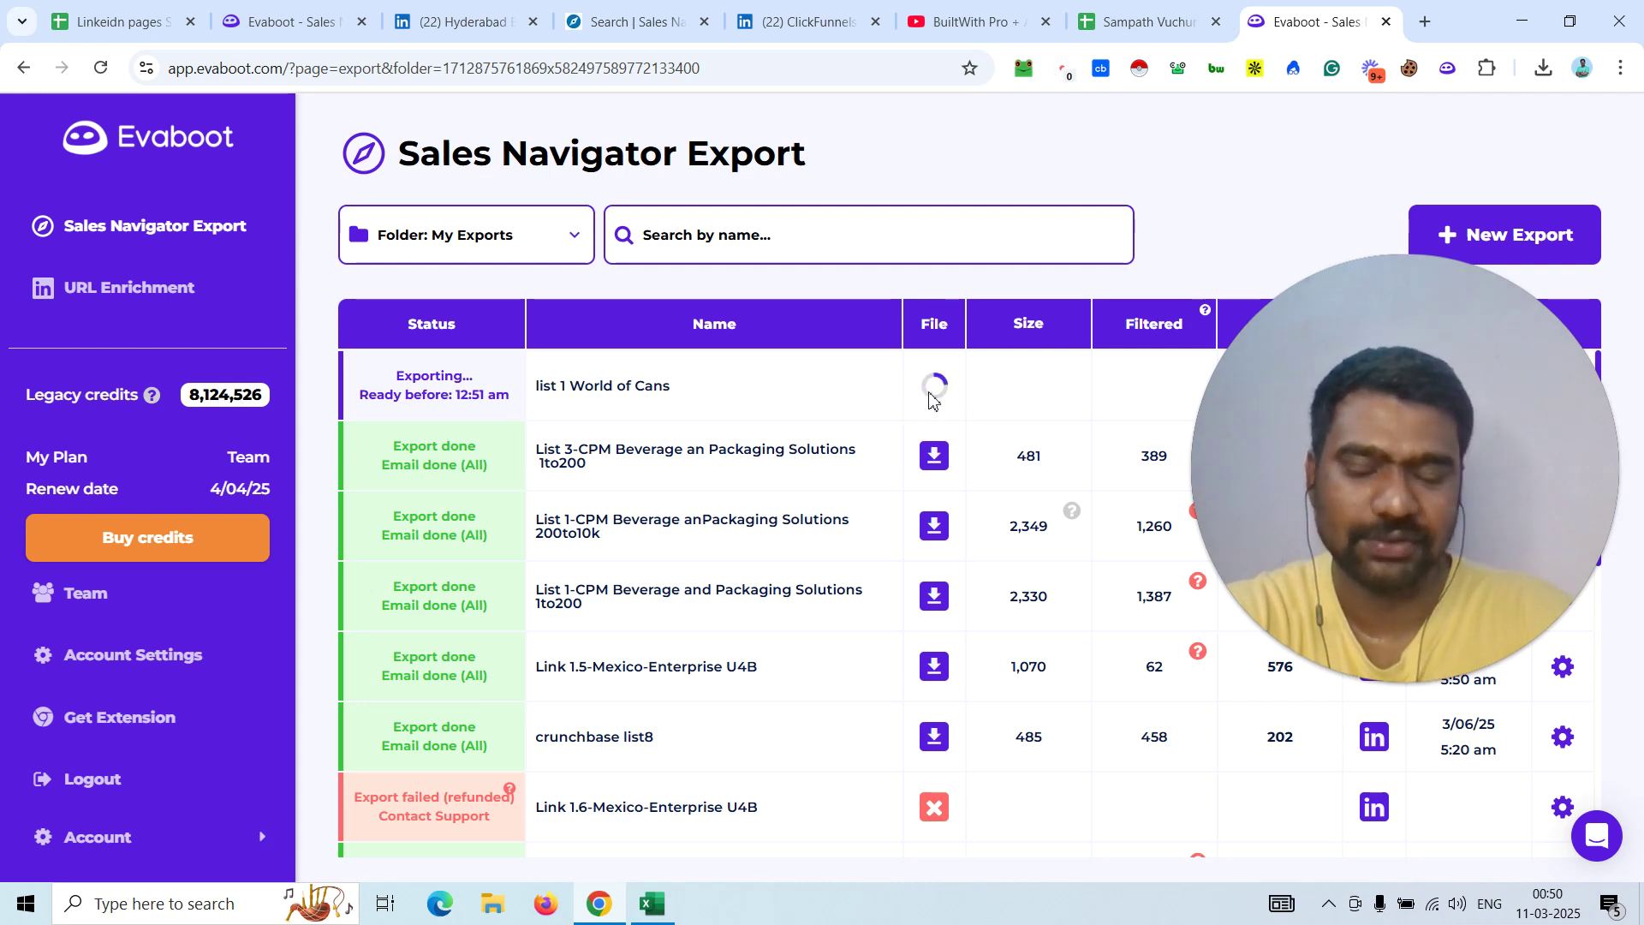
pyautogui.moveTo(605, 475); pyautogui.dragTo(708, 689)
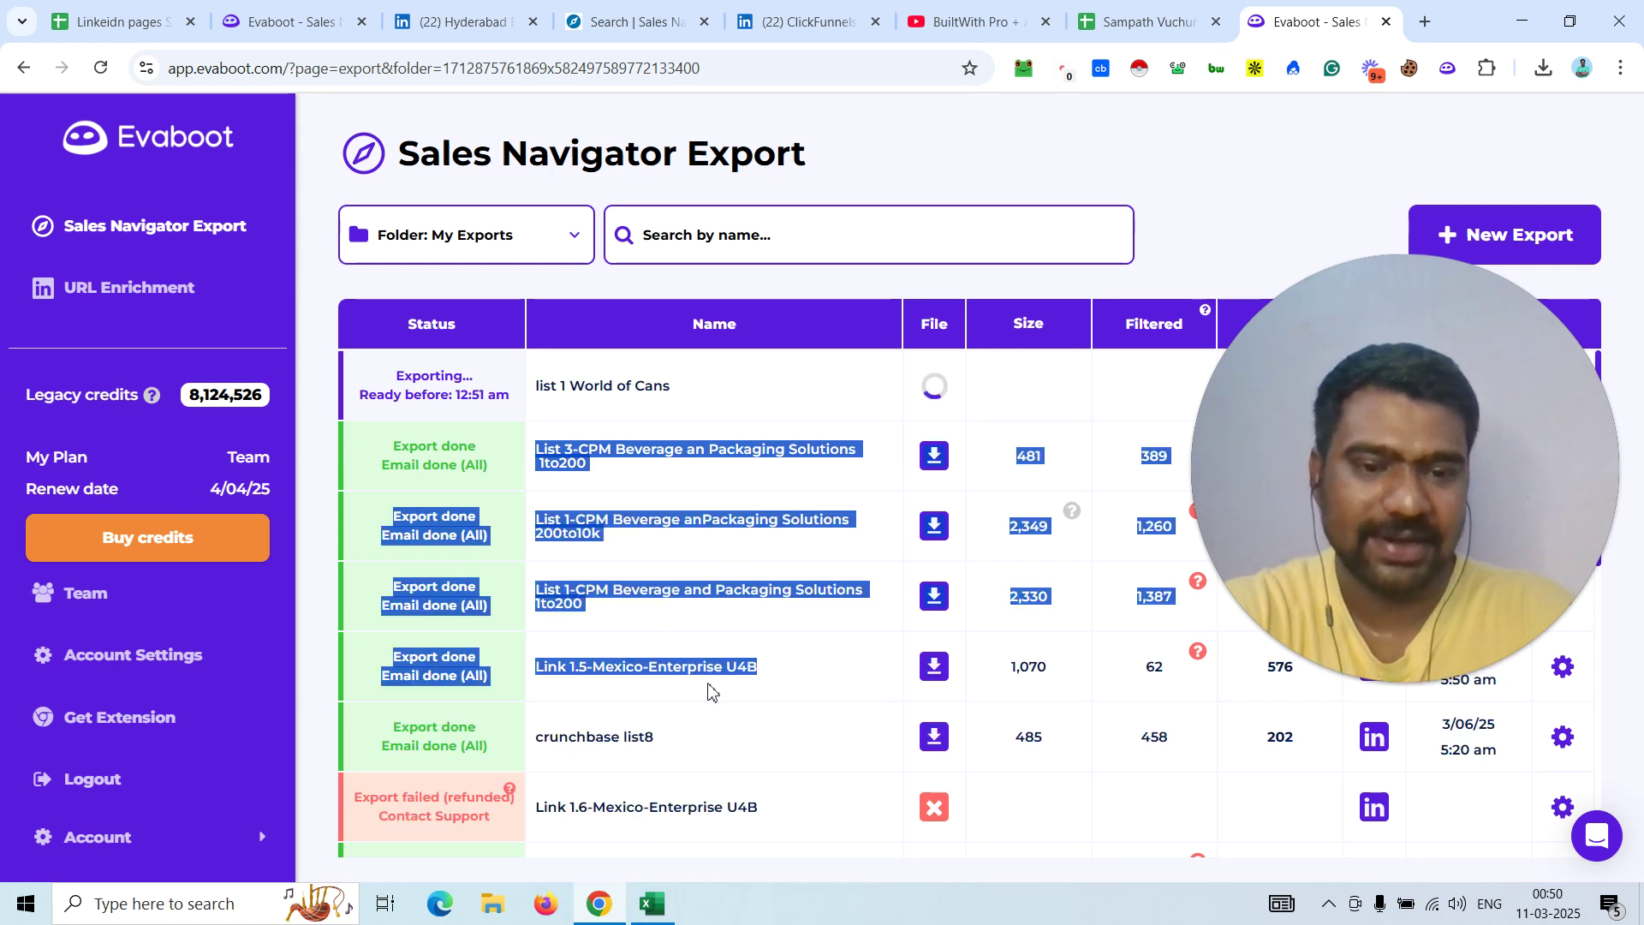
pyautogui.click(818, 618)
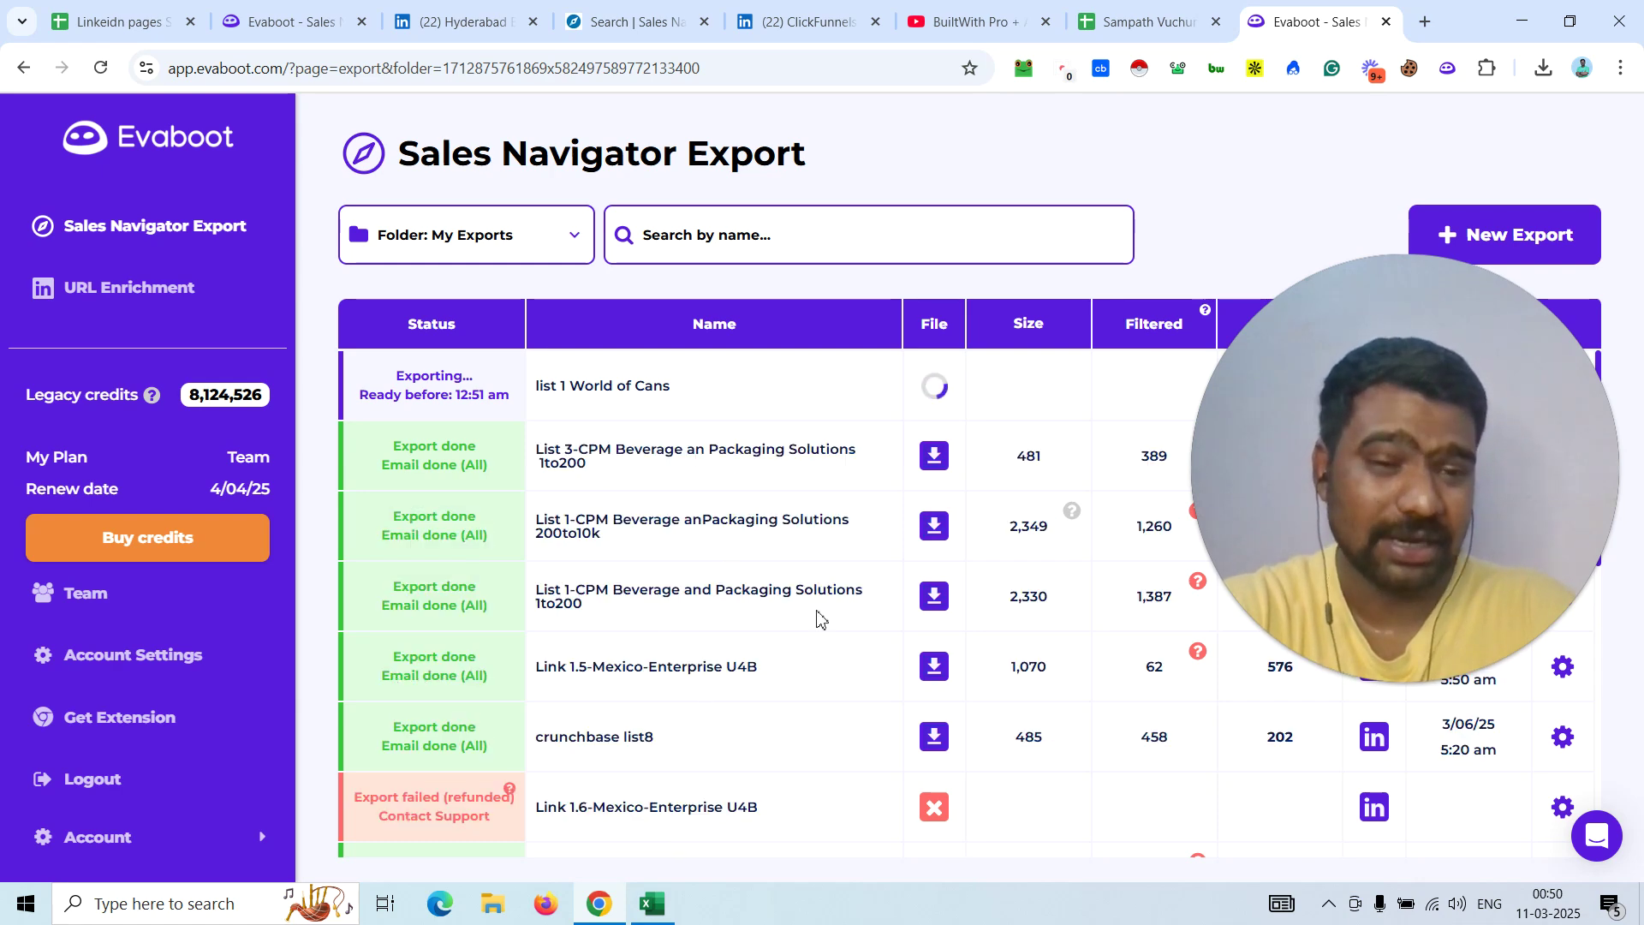
pyautogui.tripleClick(808, 512)
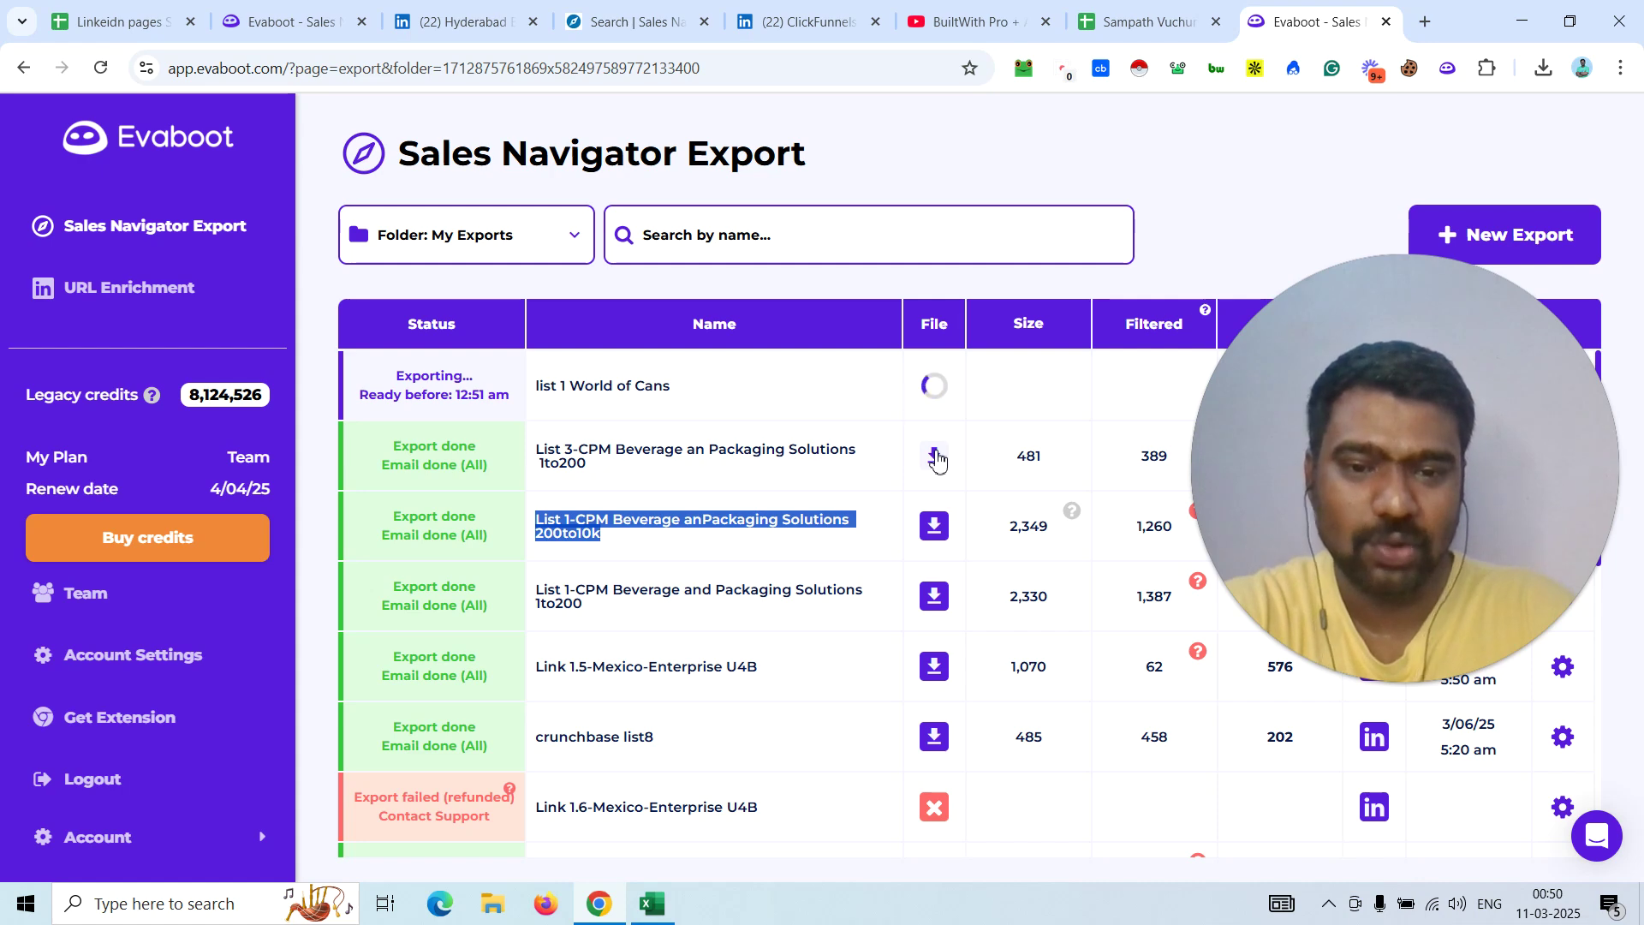
pyautogui.click(935, 455)
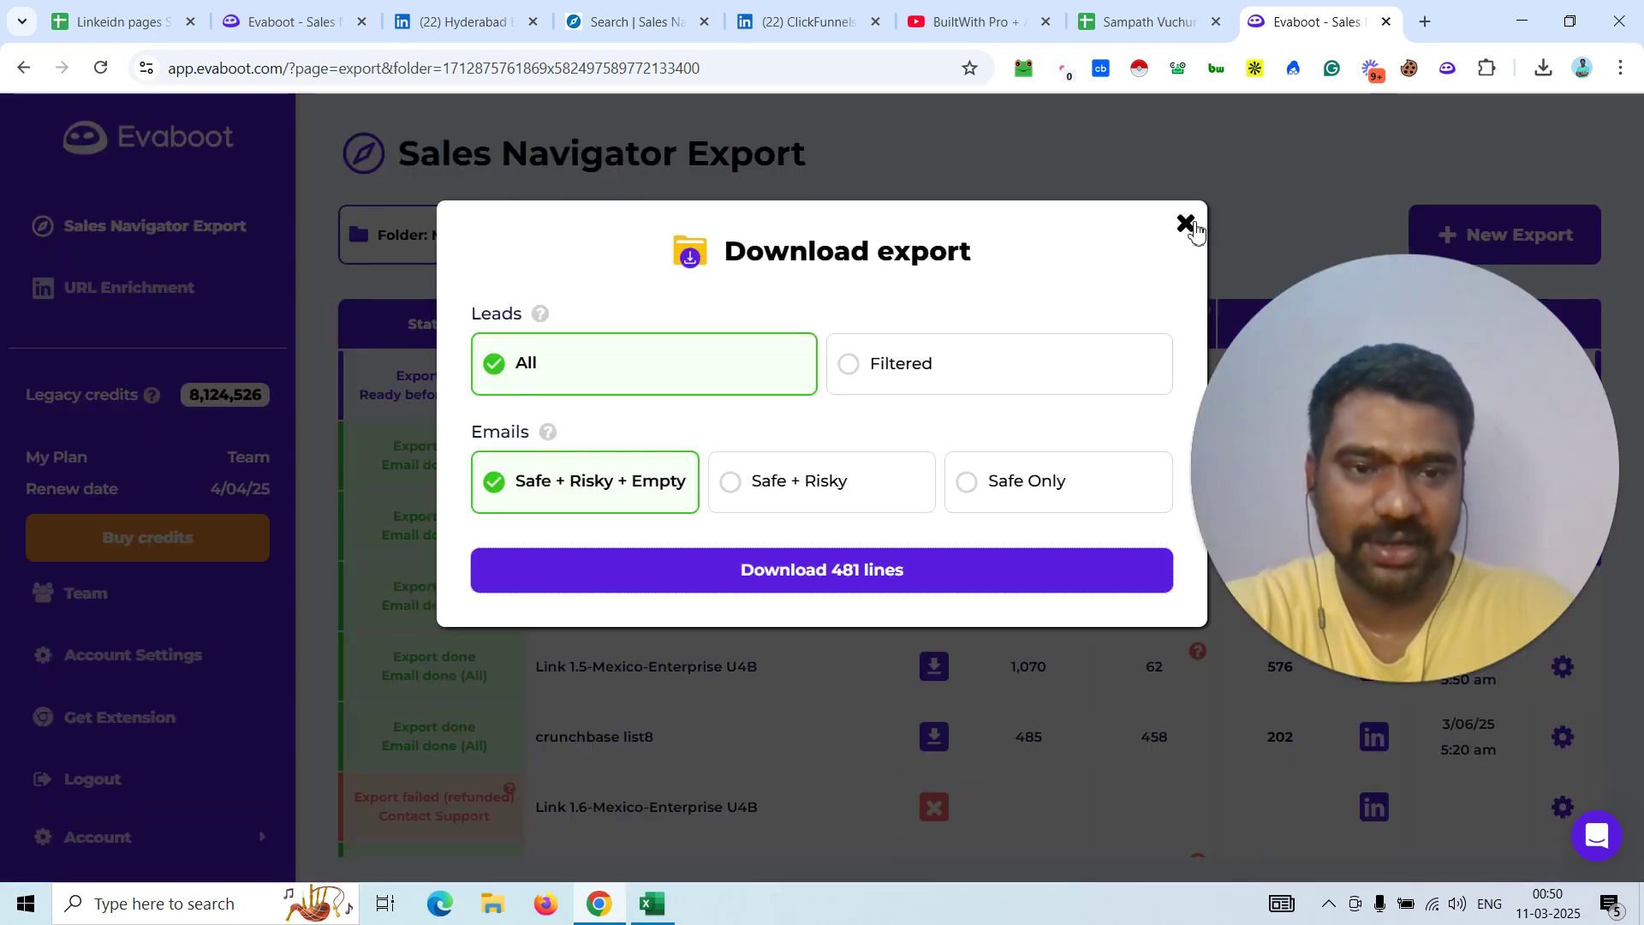
pyautogui.click(1185, 224)
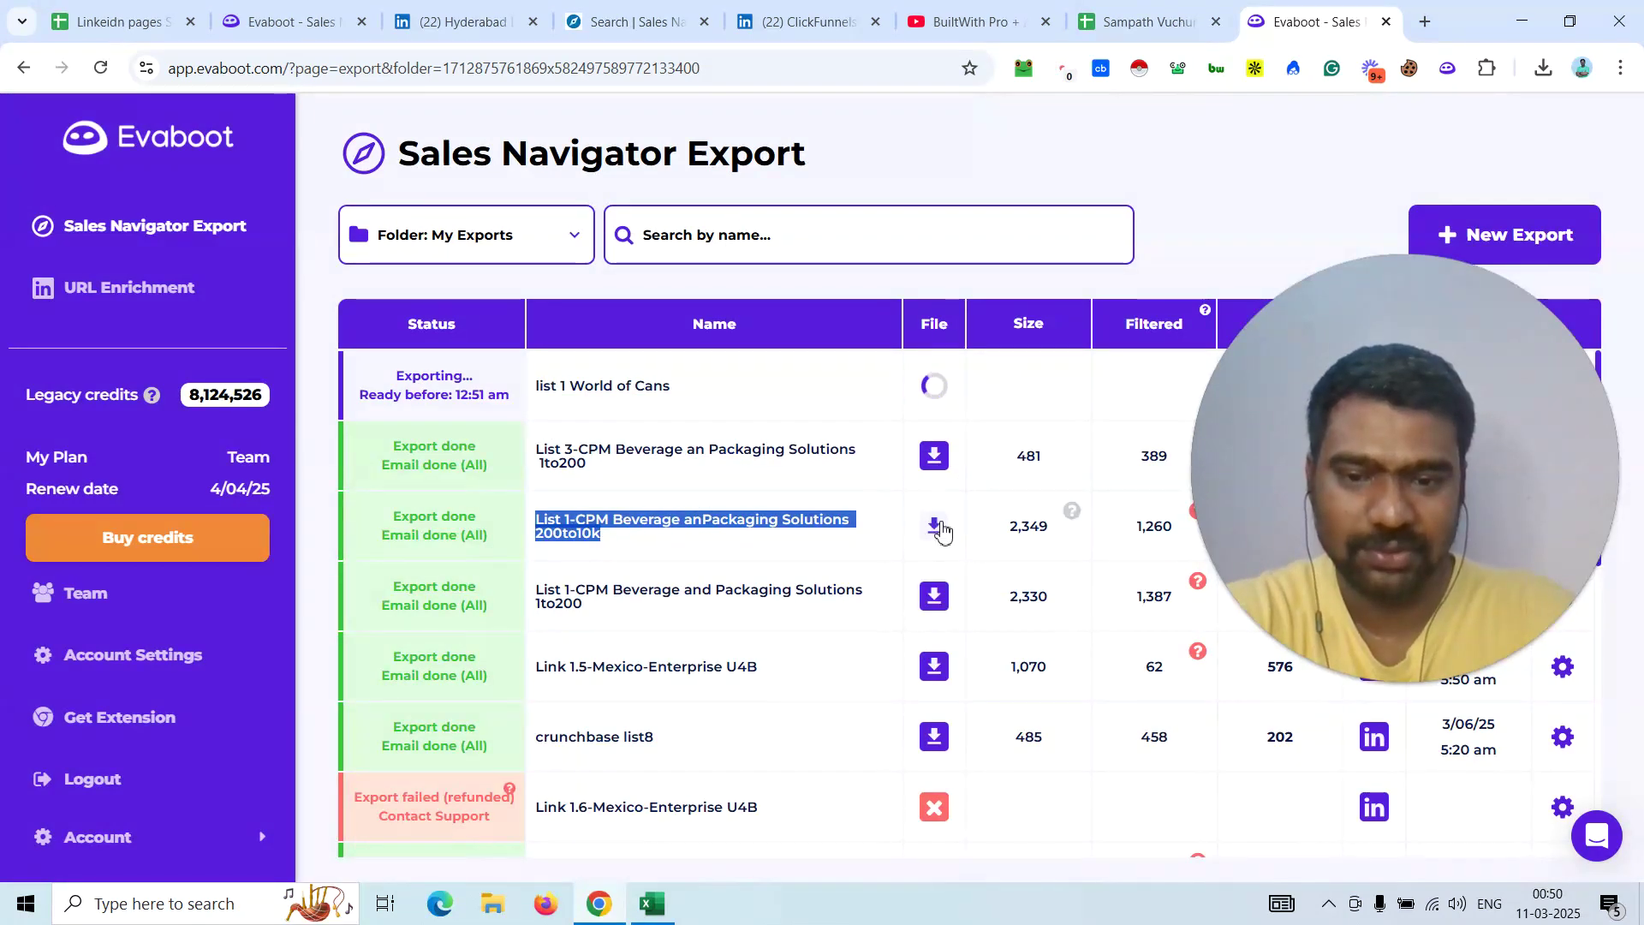
# Download "List 1-CPM Beverage anPackaging Solutions 200to10k" with all leads and Safe + Risky + Empty emails, and check the recent downloads
pyautogui.click(938, 527)
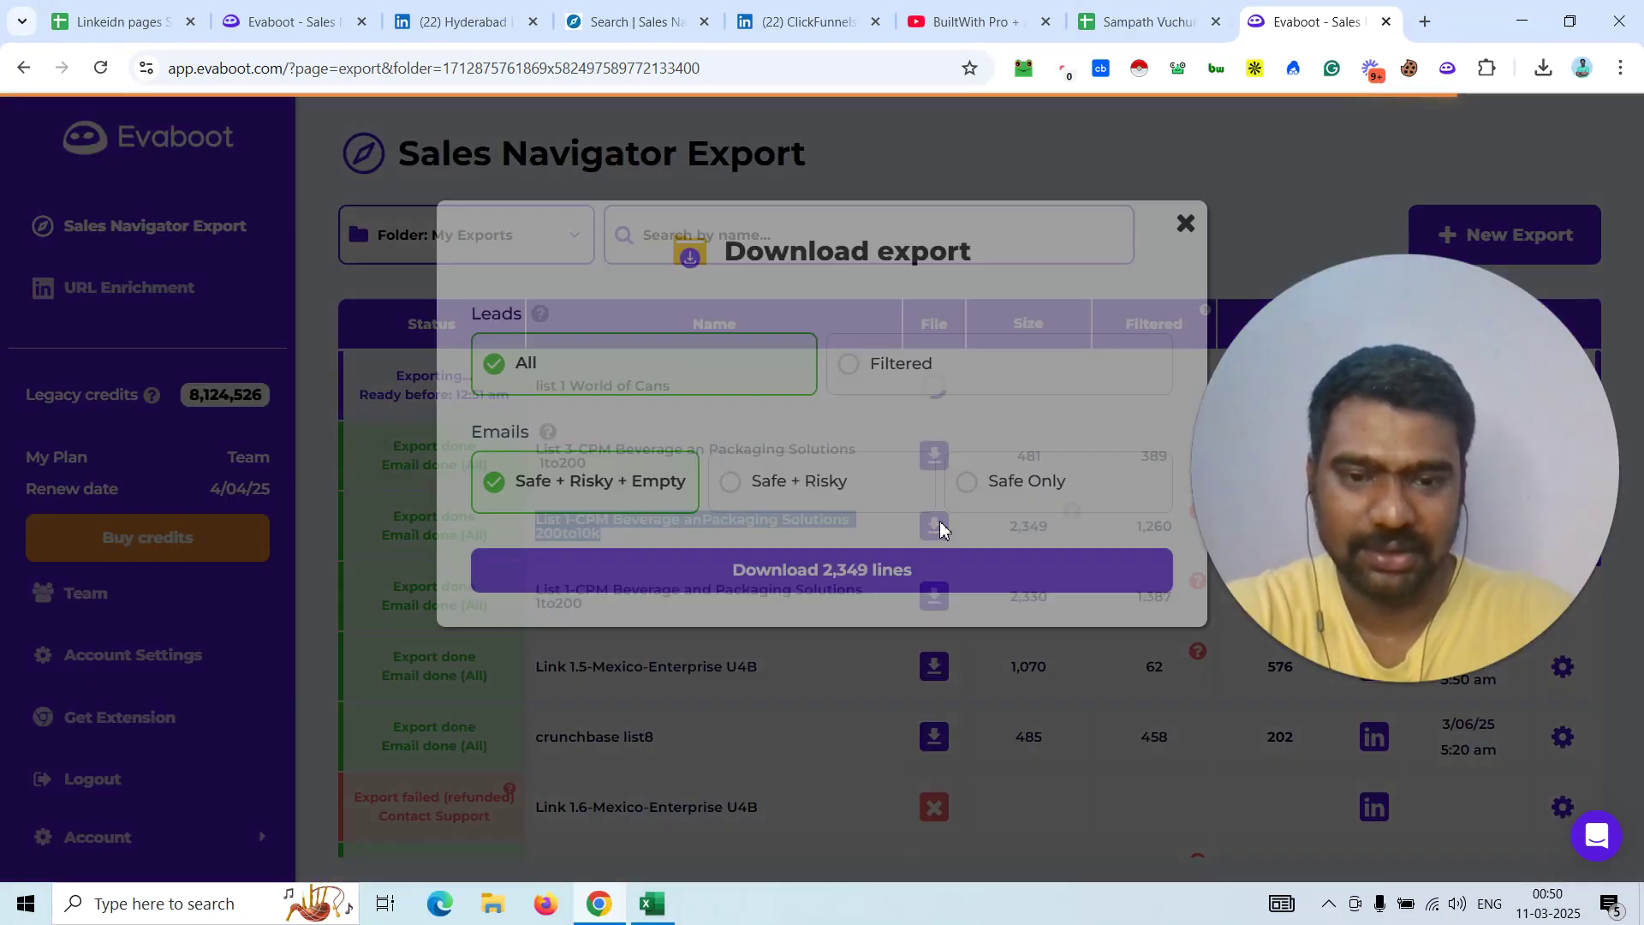
pyautogui.click(917, 584)
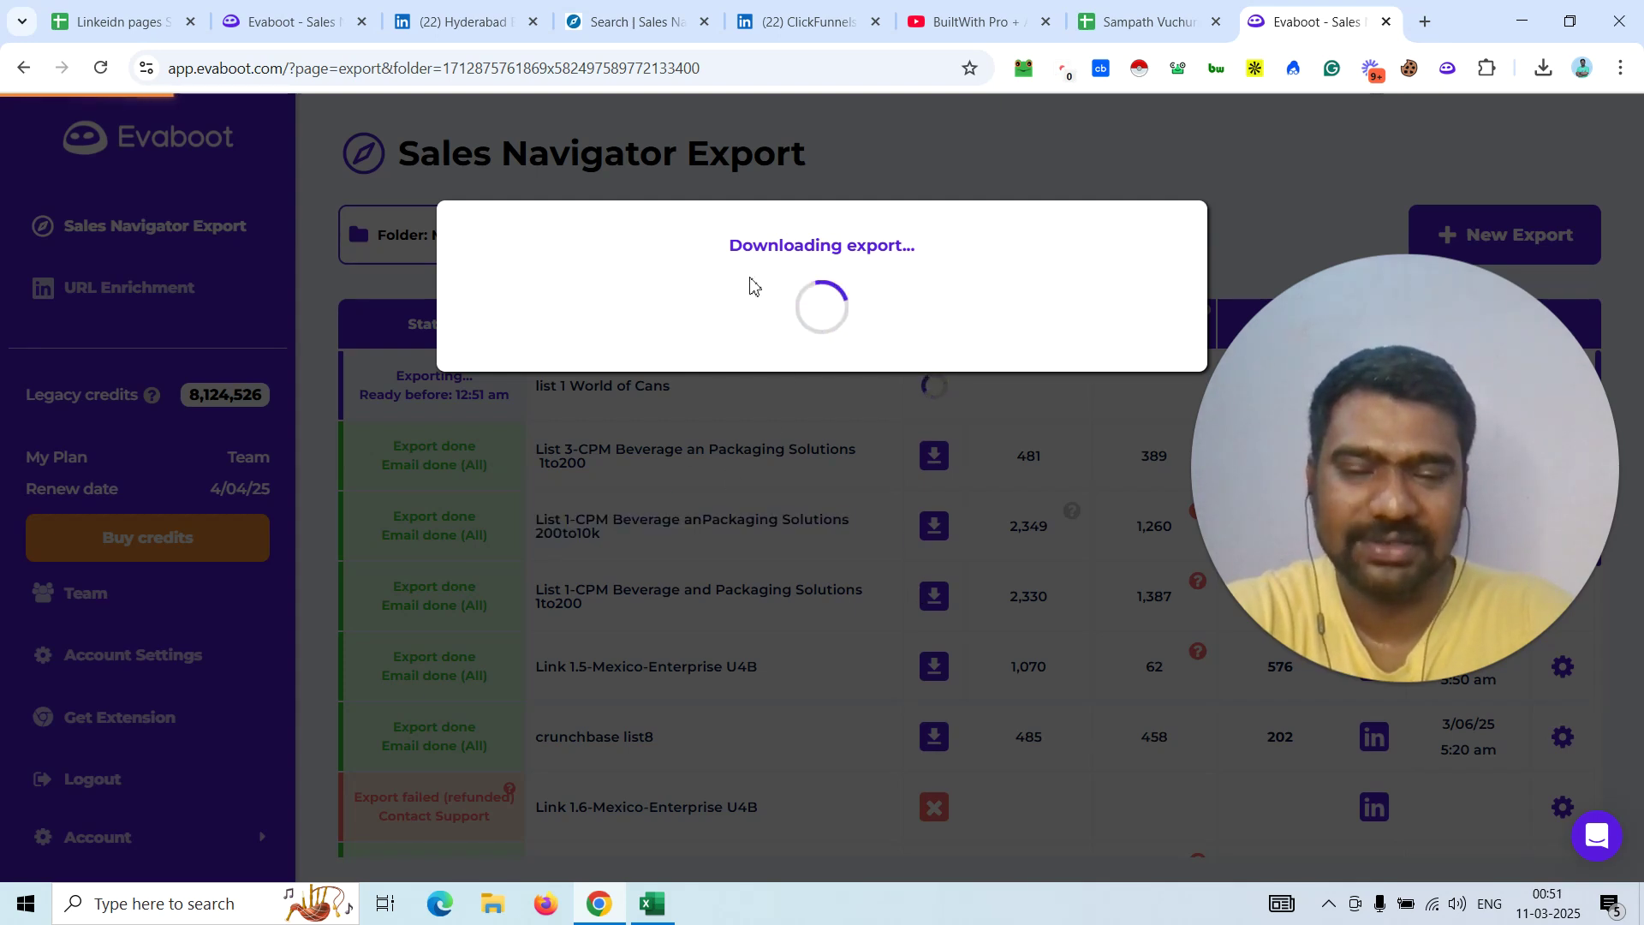
pyautogui.moveTo(751, 286); pyautogui.dragTo(894, 296)
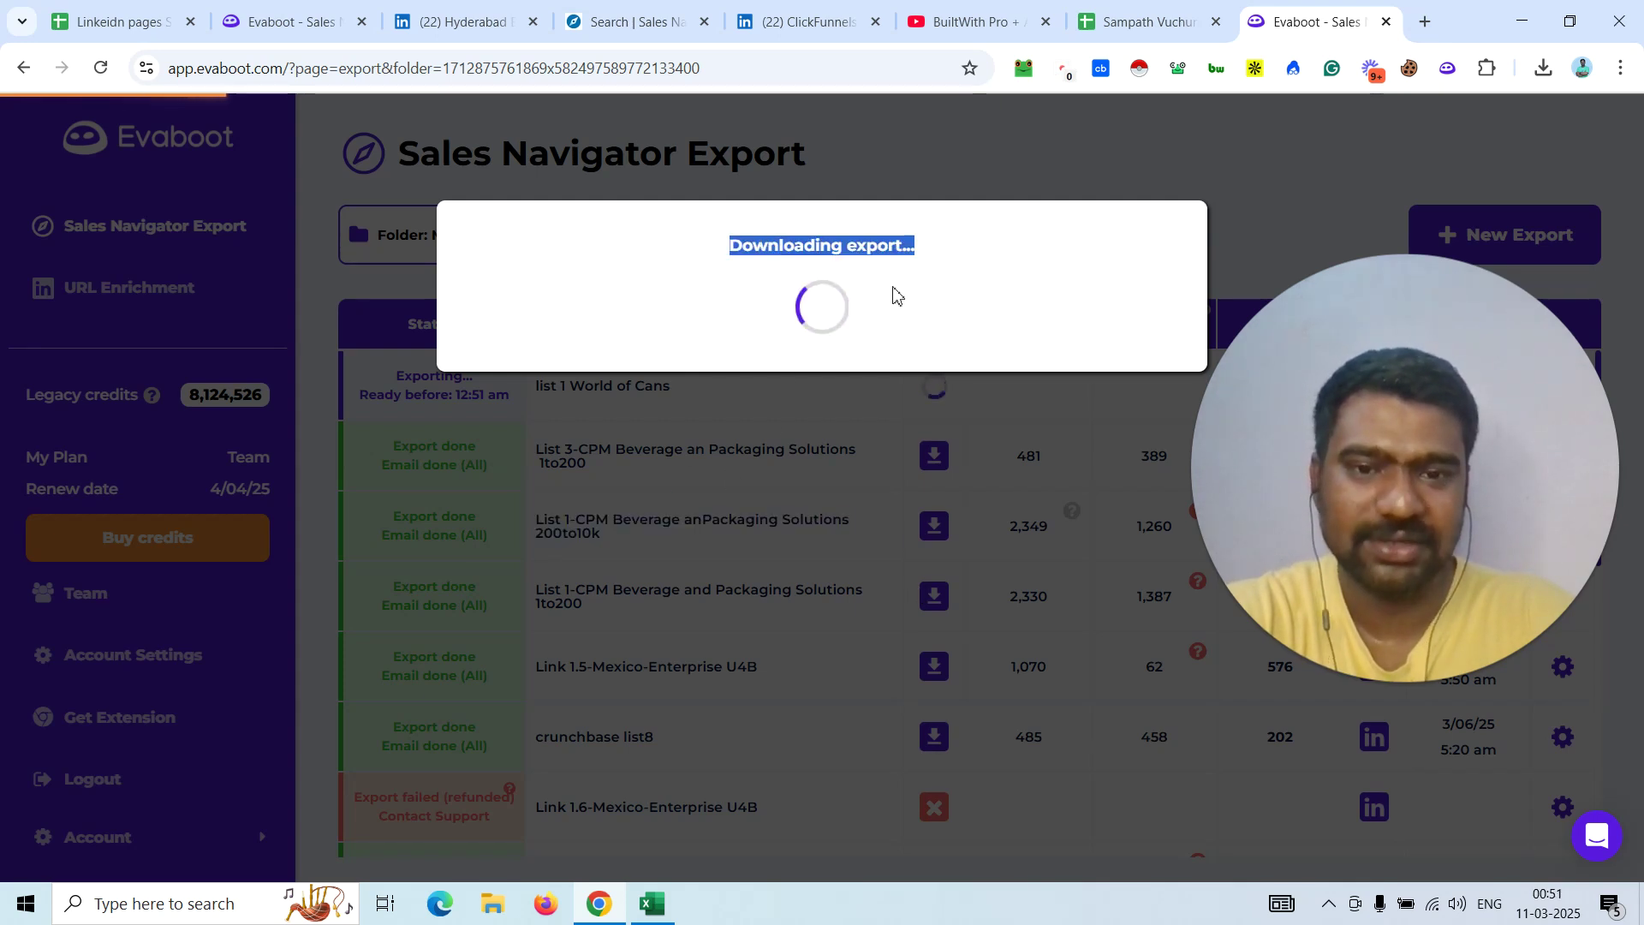
pyautogui.click(894, 295)
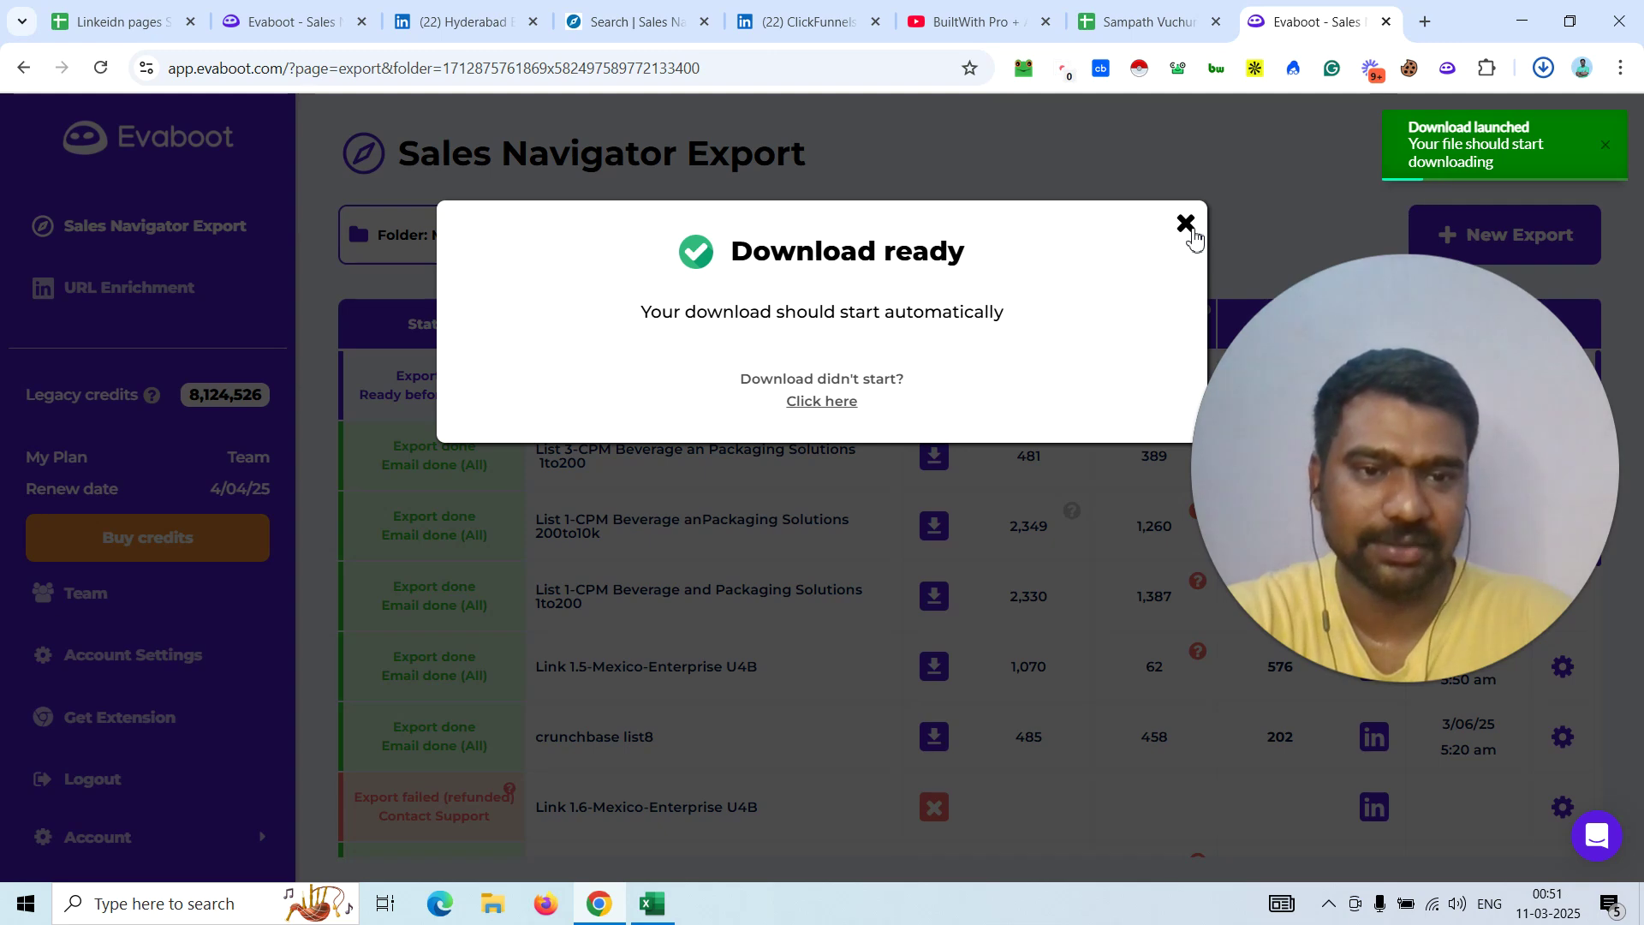
pyautogui.click(1188, 226)
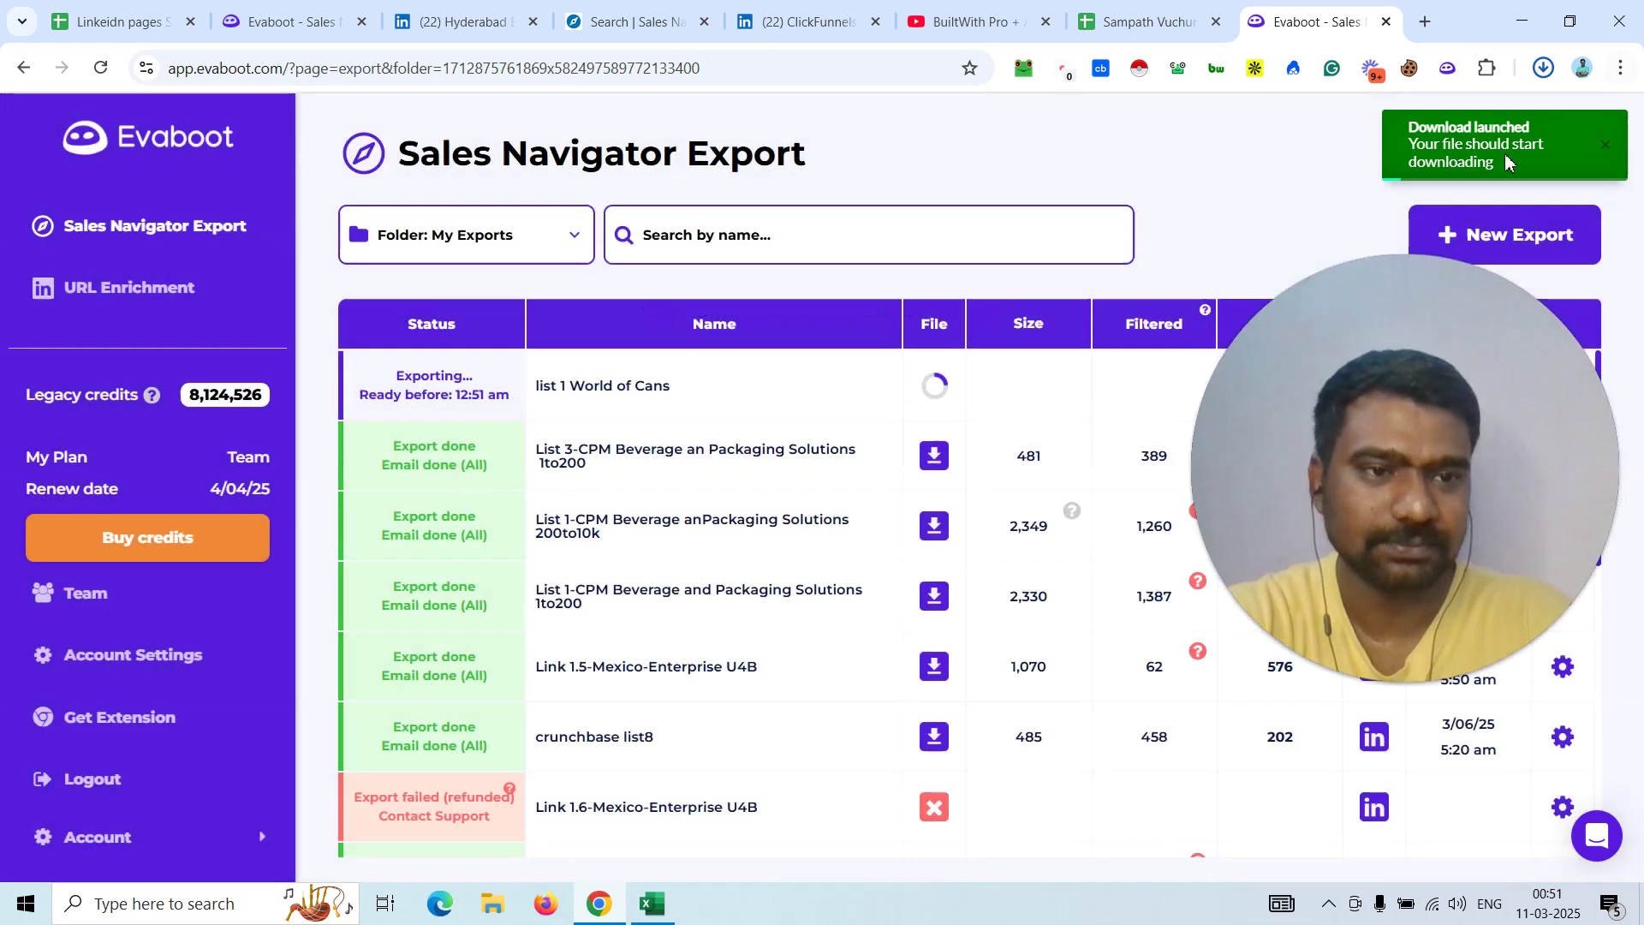
pyautogui.click(1543, 69)
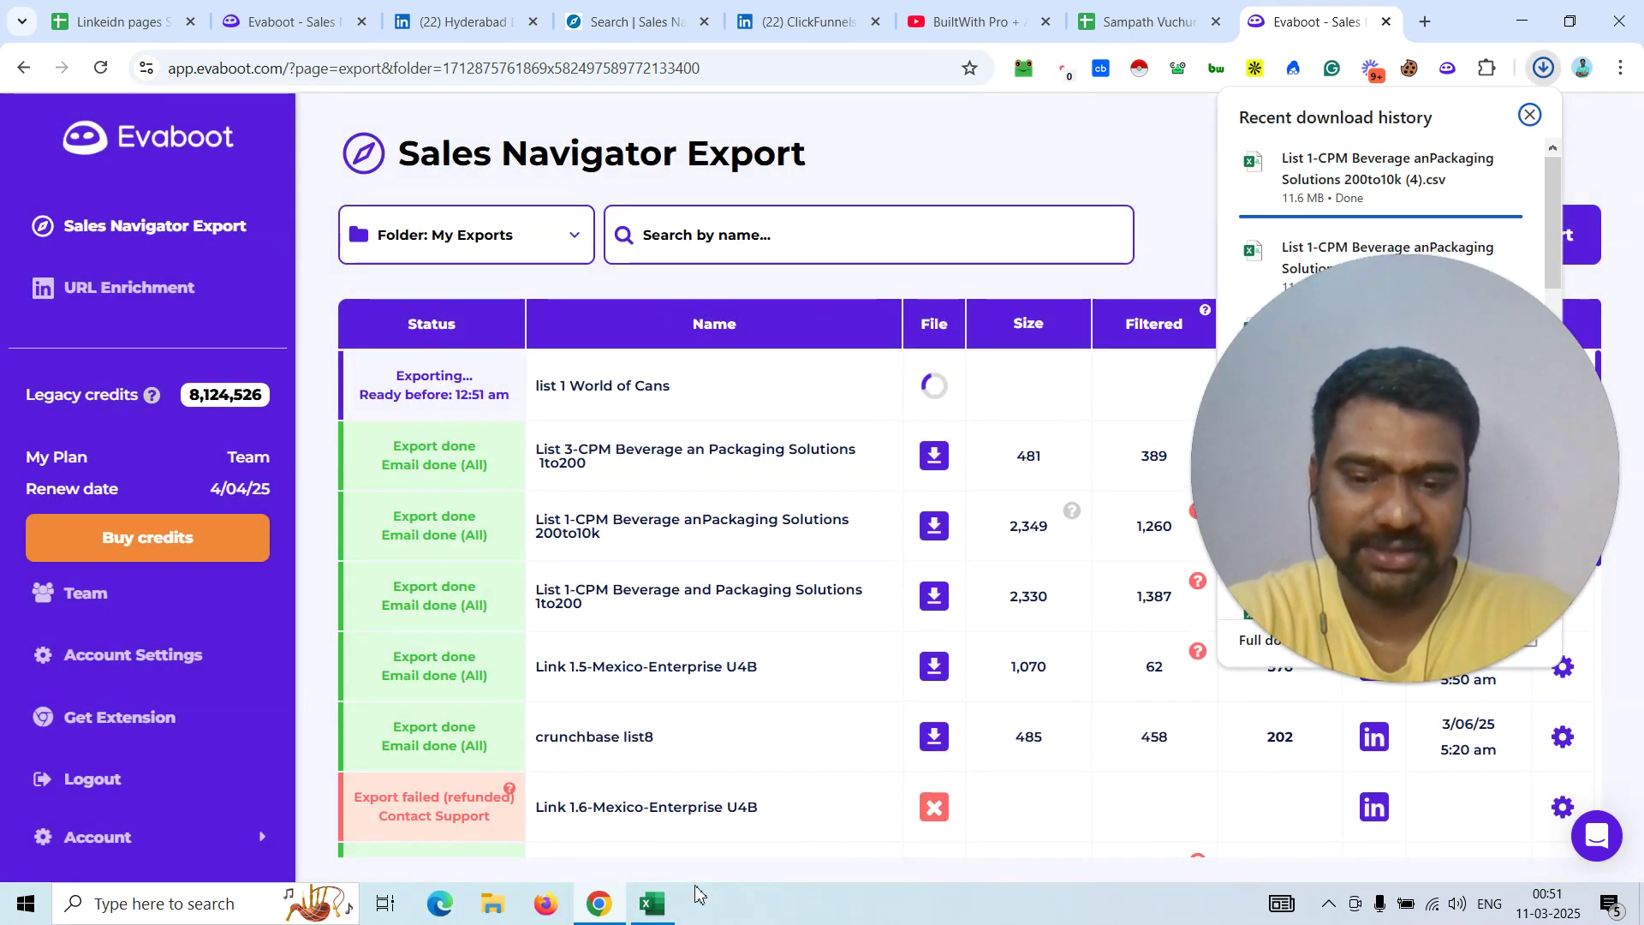
# Switch to the List 1-CPM Beverage anPackaging Solutions workbook in Excel and examine the name, email and email status columns
pyautogui.click(663, 900)
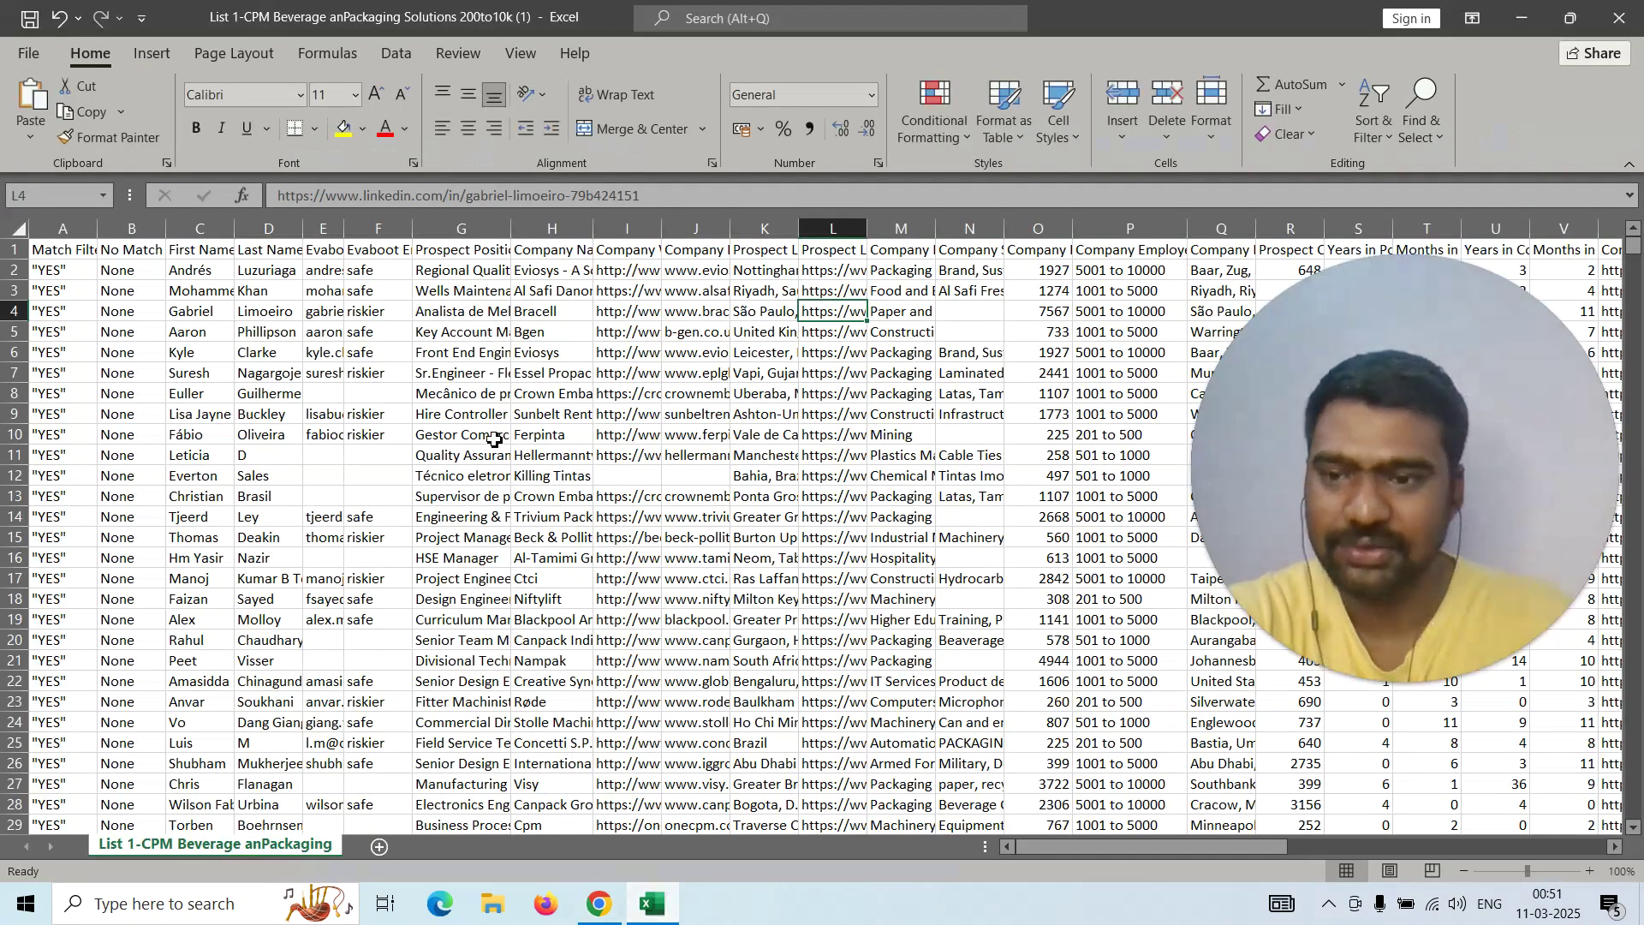
pyautogui.click(495, 439)
pyautogui.click(244, 334)
pyautogui.press('Left')
pyautogui.press('Left')
pyautogui.press('Left')
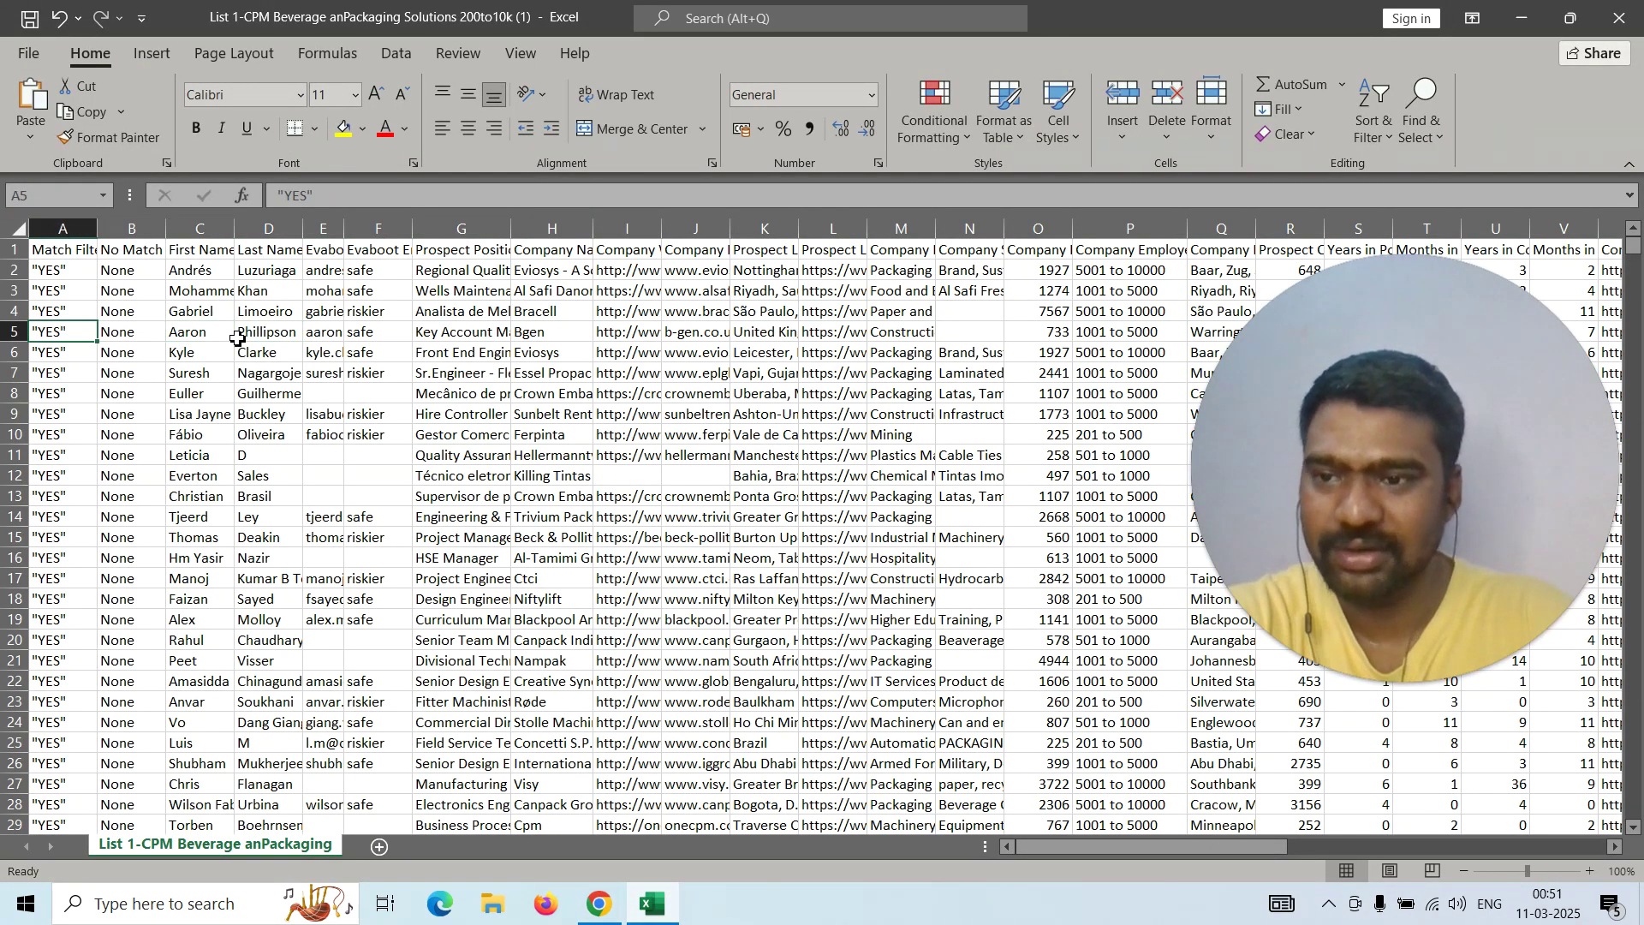
pyautogui.press('Up')
pyautogui.press('Up')
pyautogui.press('Right')
pyautogui.press('Right')
pyautogui.press('Right')
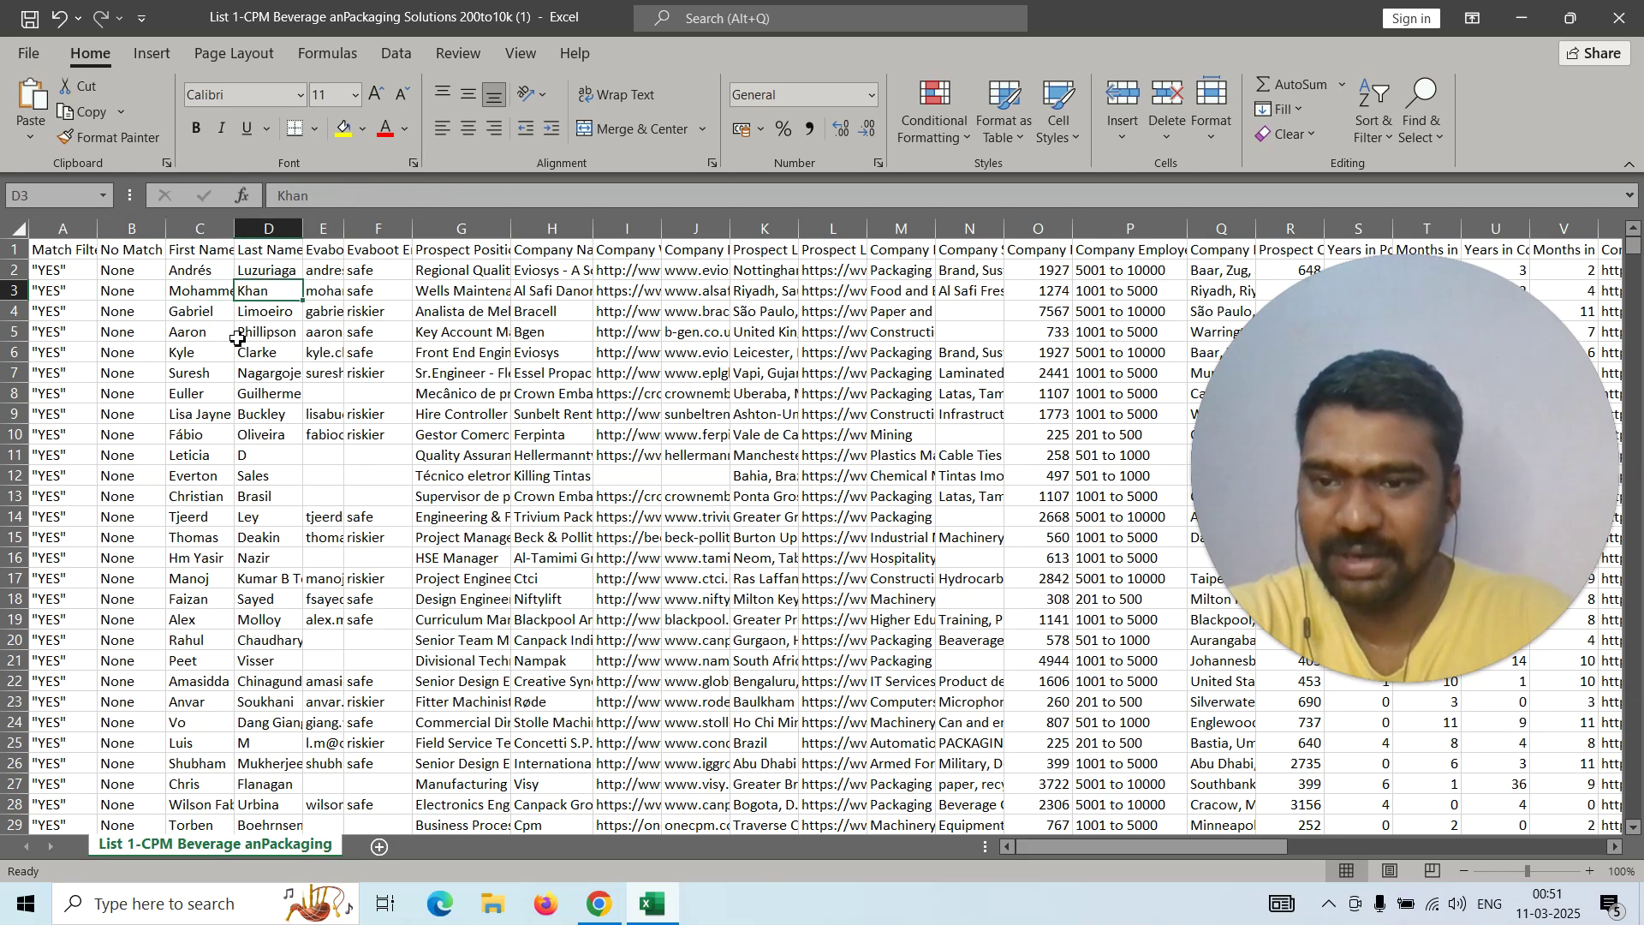
pyautogui.press('Right')
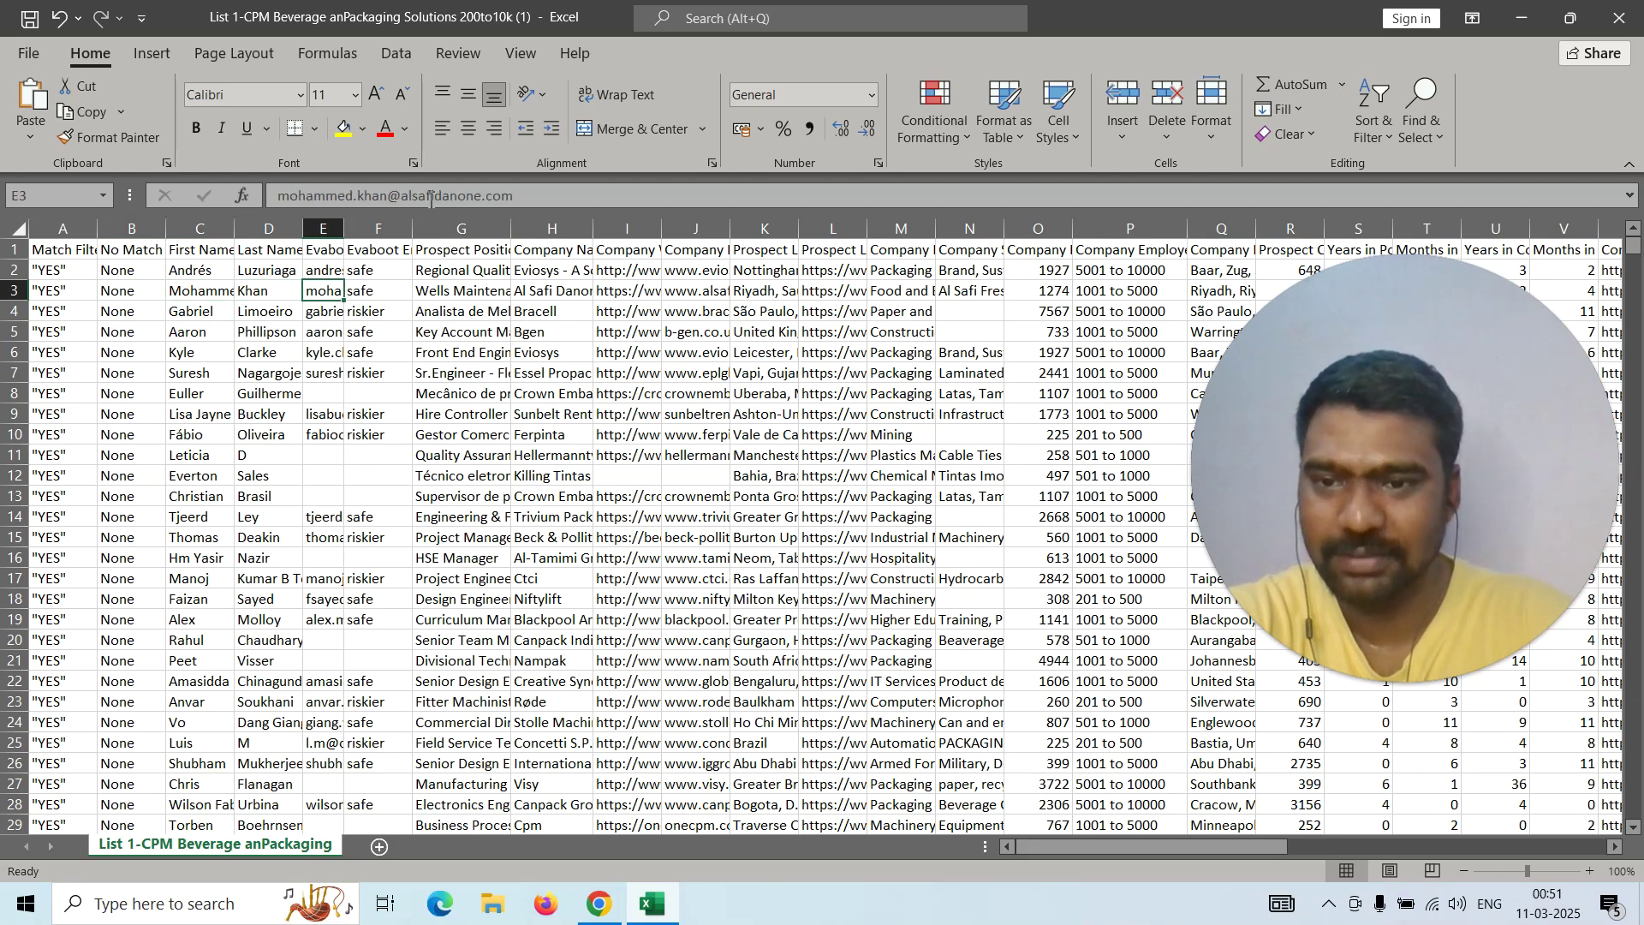
pyautogui.click(329, 232)
pyautogui.moveTo(374, 393); pyautogui.dragTo(374, 435)
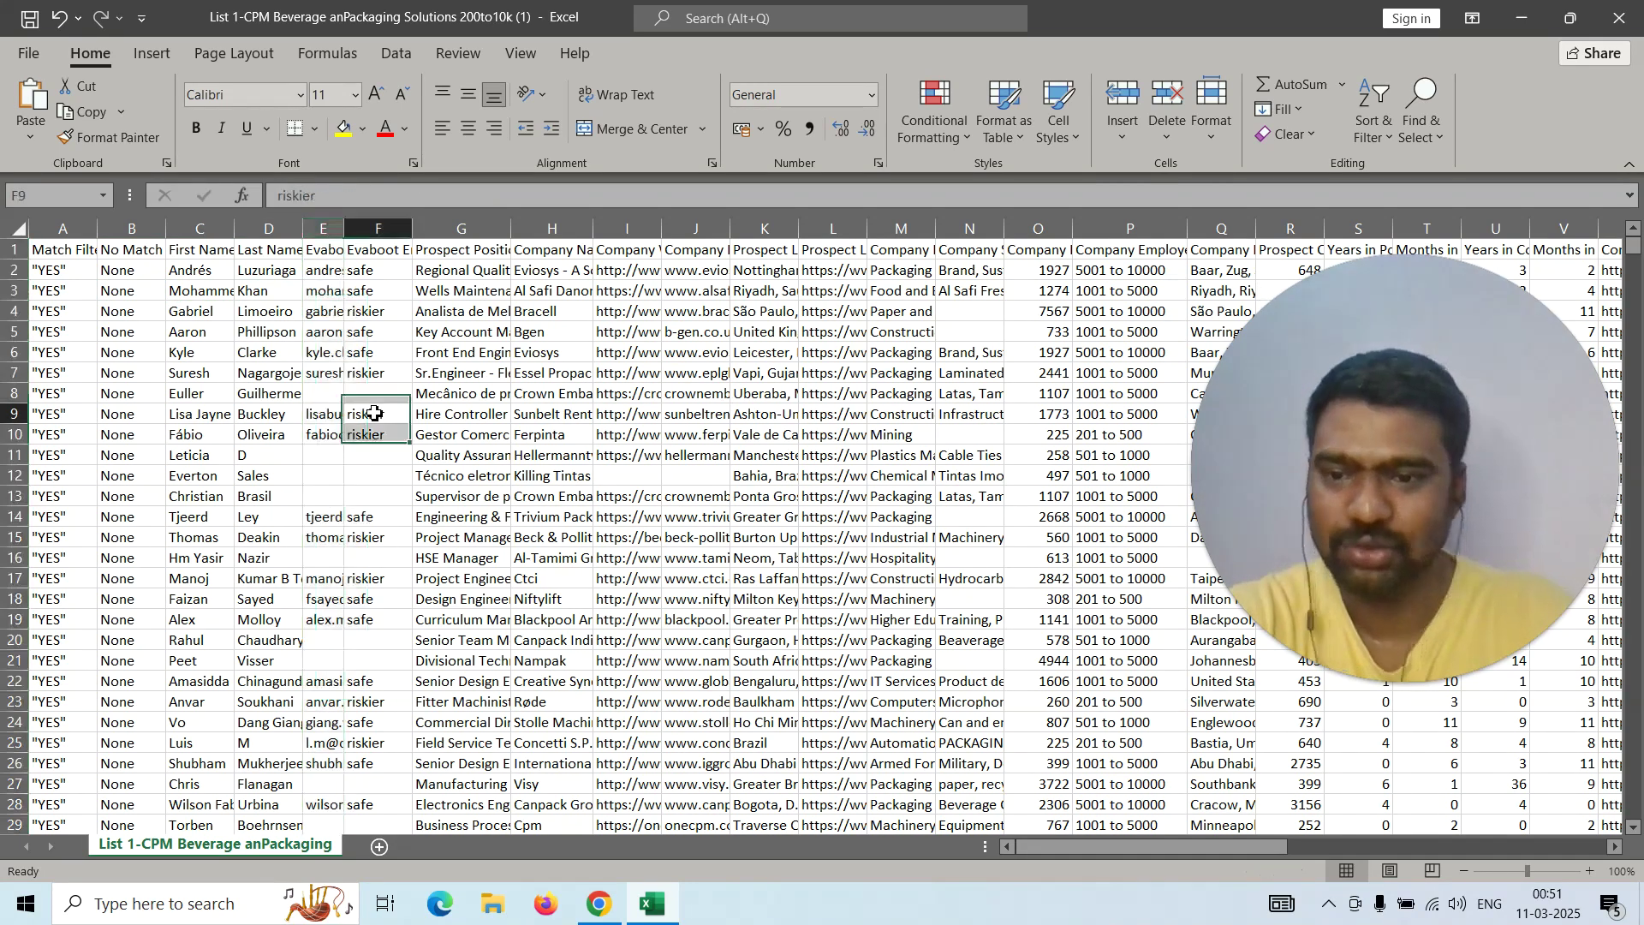
# Examine the lead in row 135 across the LinkedIn URL, industry, employee count, location and company type columns up to column AE
pyautogui.moveTo(1634, 249)
pyautogui.mouseDown()
pyautogui.moveTo(1636, 789)
pyautogui.moveTo(1634, 244)
pyautogui.mouseUp()
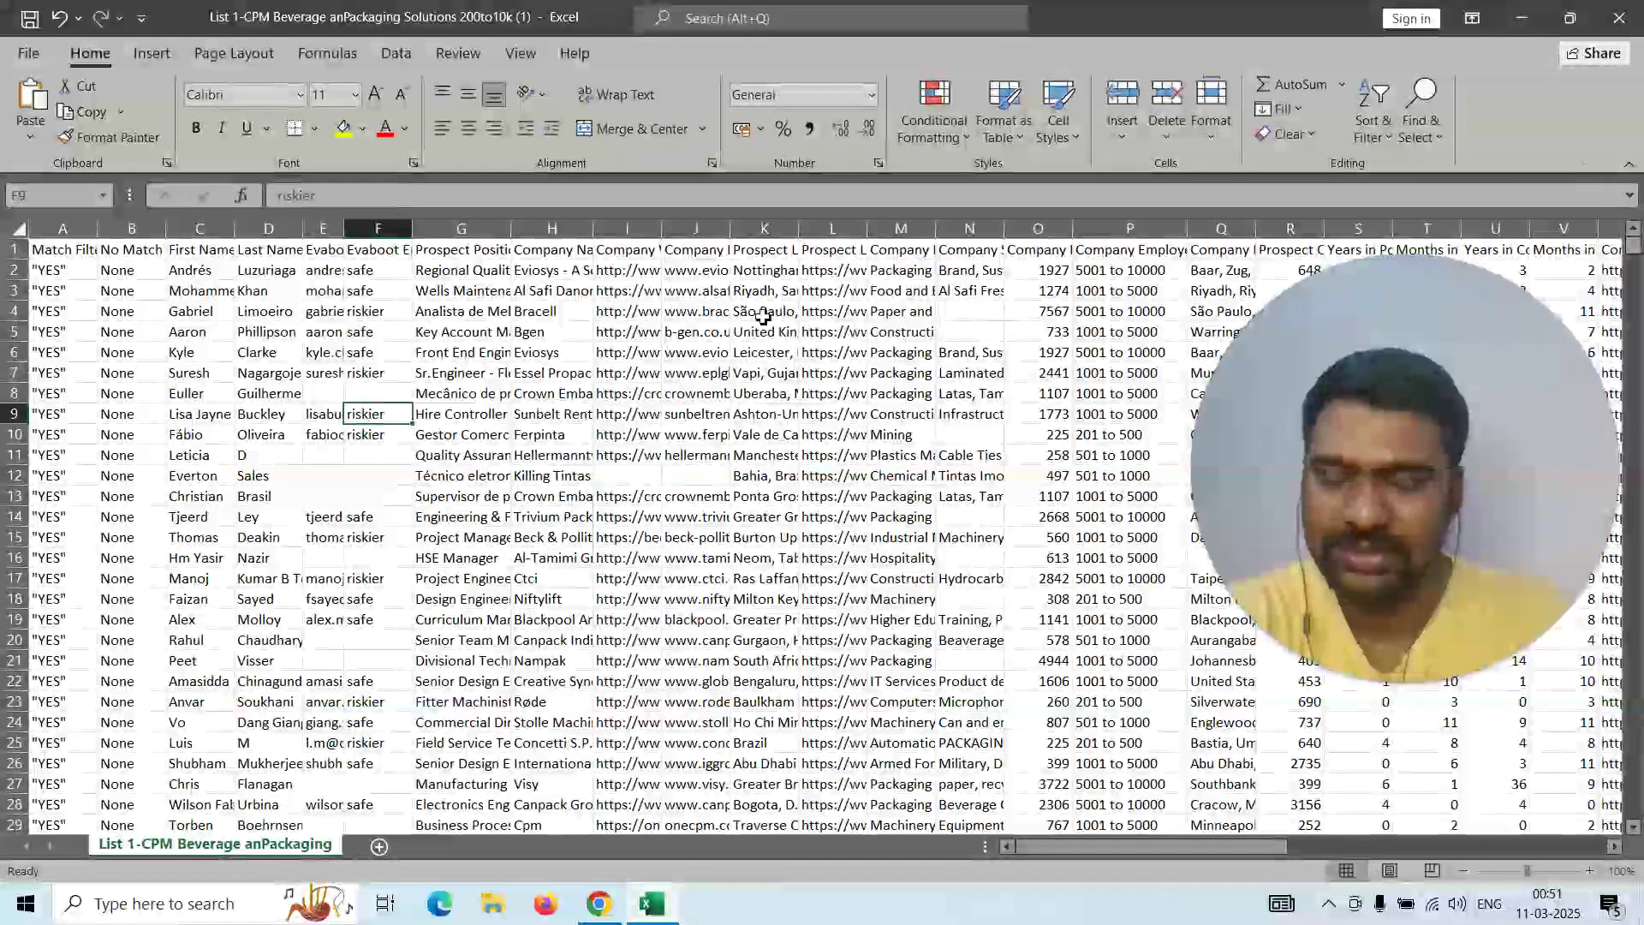
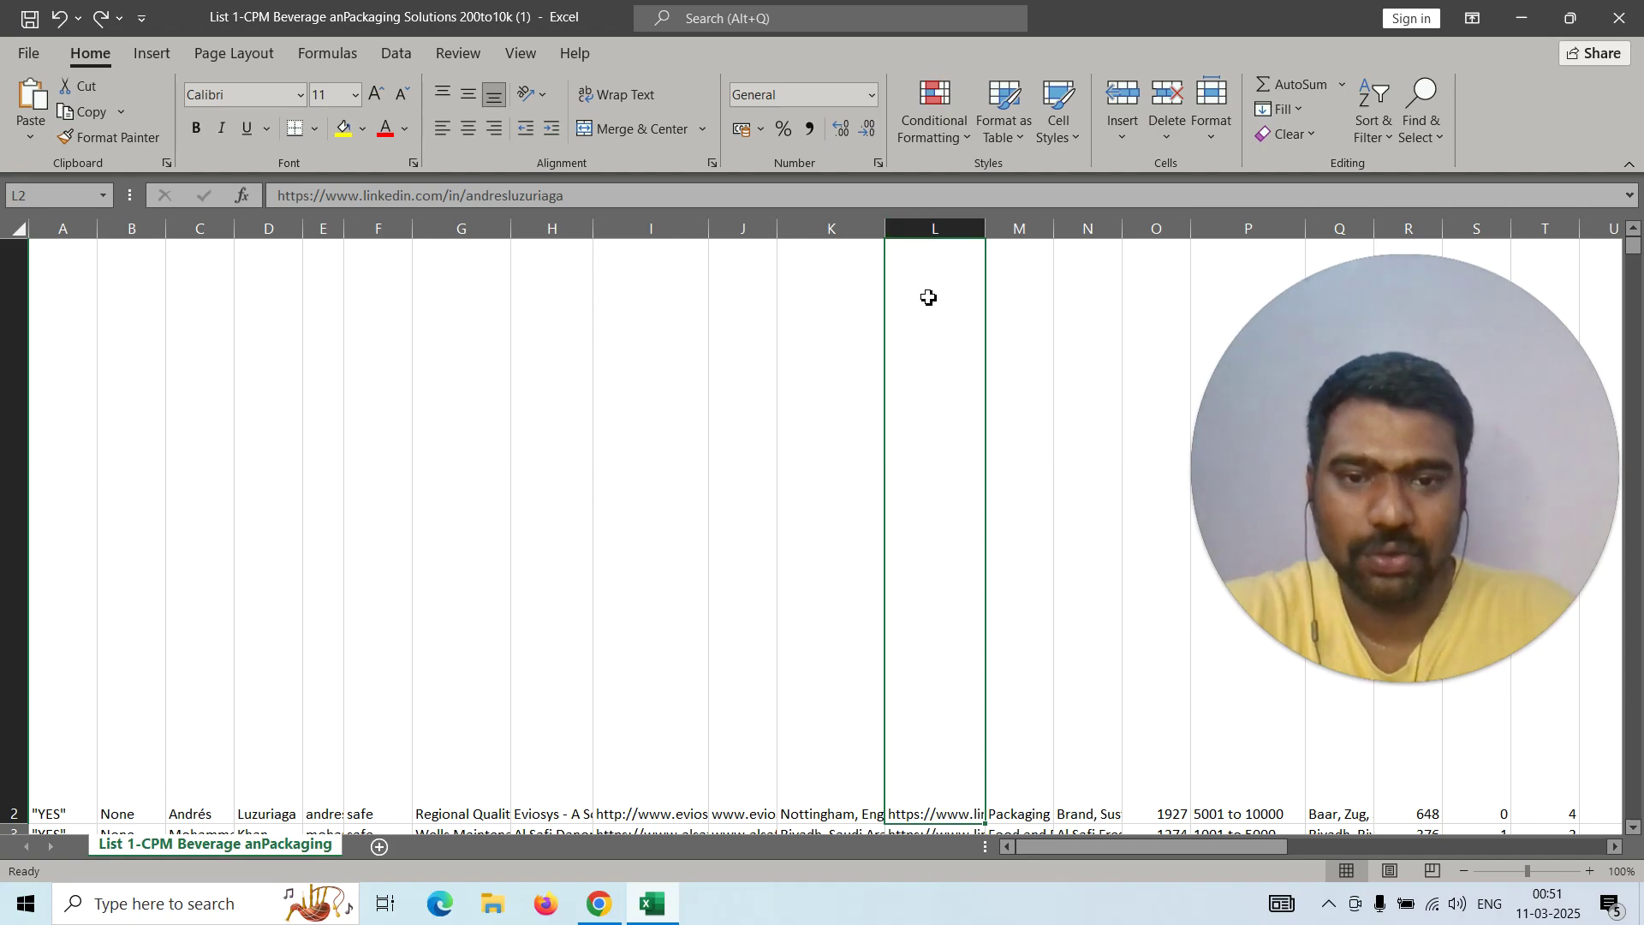
pyautogui.moveTo(1629, 253); pyautogui.dragTo(1635, 277)
pyautogui.click(941, 392)
pyautogui.press('Right')
pyautogui.press('Right')
pyautogui.press('Right')
pyautogui.press('Right')
pyautogui.press('Right')
pyautogui.press('Right')
pyautogui.press('Right')
pyautogui.press('Right')
pyautogui.press('Right')
pyautogui.press('Right')
pyautogui.press('Right')
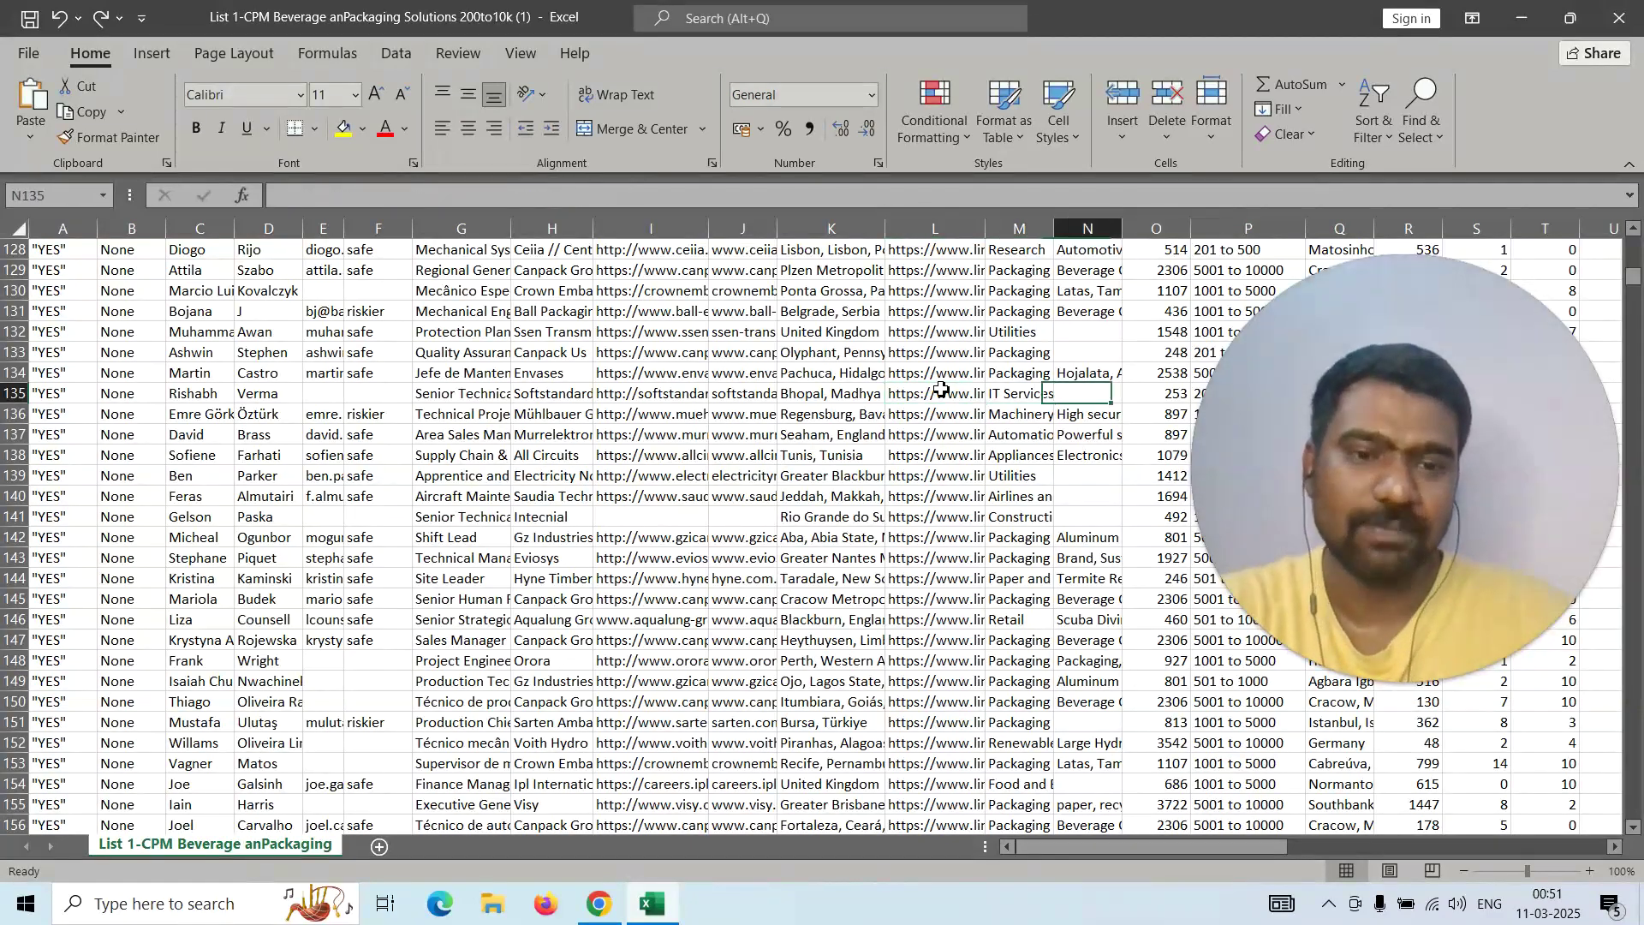
pyautogui.press('Right')
pyautogui.press('Right')
pyautogui.press('Right')
pyautogui.press('Right')
pyautogui.press('Right')
pyautogui.press('Right')
pyautogui.press('Left')
pyautogui.press('Left')
pyautogui.press('Left')
pyautogui.press('Left')
pyautogui.press('Left')
pyautogui.press('Left')
pyautogui.press('Left')
pyautogui.press('Left')
pyautogui.press('Left')
pyautogui.press('Left')
pyautogui.press('Left')
pyautogui.press('Left')
pyautogui.press('Right')
pyautogui.press('Right')
pyautogui.press('Right')
pyautogui.press('Right')
pyautogui.press('Right')
pyautogui.press('Right')
pyautogui.press('Right')
pyautogui.press('Right')
pyautogui.press('Right')
pyautogui.press('Right')
pyautogui.press('Right')
pyautogui.press('Right')
pyautogui.press('Right')
pyautogui.press('Right')
pyautogui.press('Right')
pyautogui.press('Right')
pyautogui.press('Right')
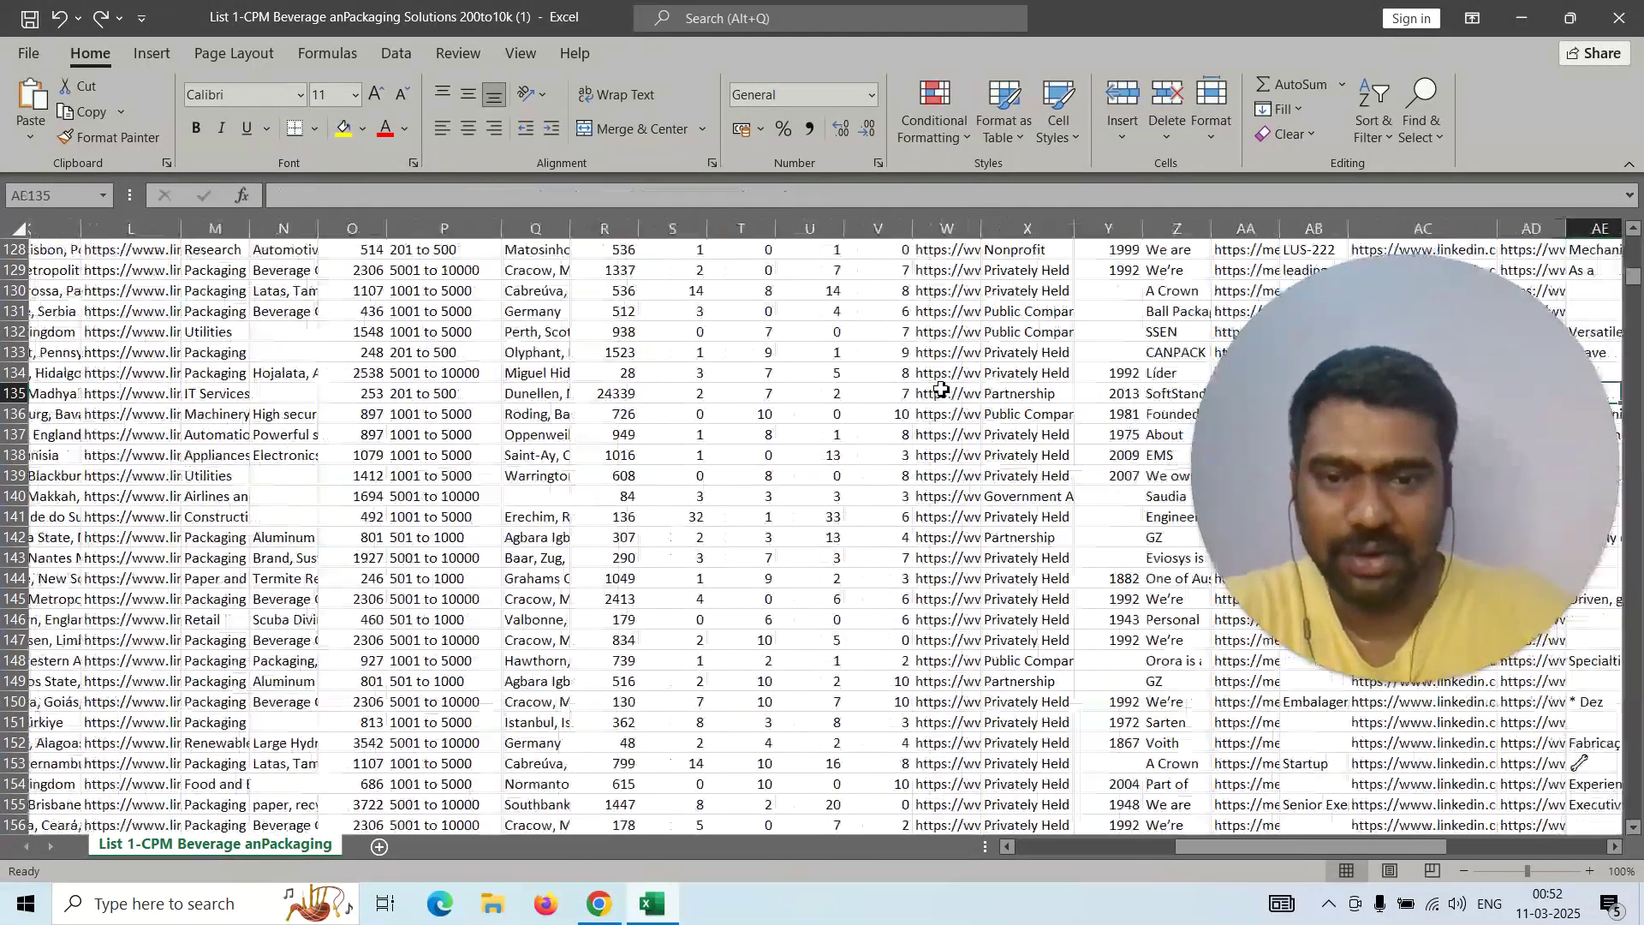
# Compare row 135's years in position, company founding year, description and LinkedIn link columns between columns S and AJ
pyautogui.press('Left')
pyautogui.press('Left')
pyautogui.press('Left')
pyautogui.press('Left')
pyautogui.press('Left')
pyautogui.press('Left')
pyautogui.press('Left')
pyautogui.press('Left')
pyautogui.press('Left')
pyautogui.press('Left')
pyautogui.press('Left')
pyautogui.press('Left')
pyautogui.press('Left')
pyautogui.press('Left')
pyautogui.press('Left')
pyautogui.press('Left')
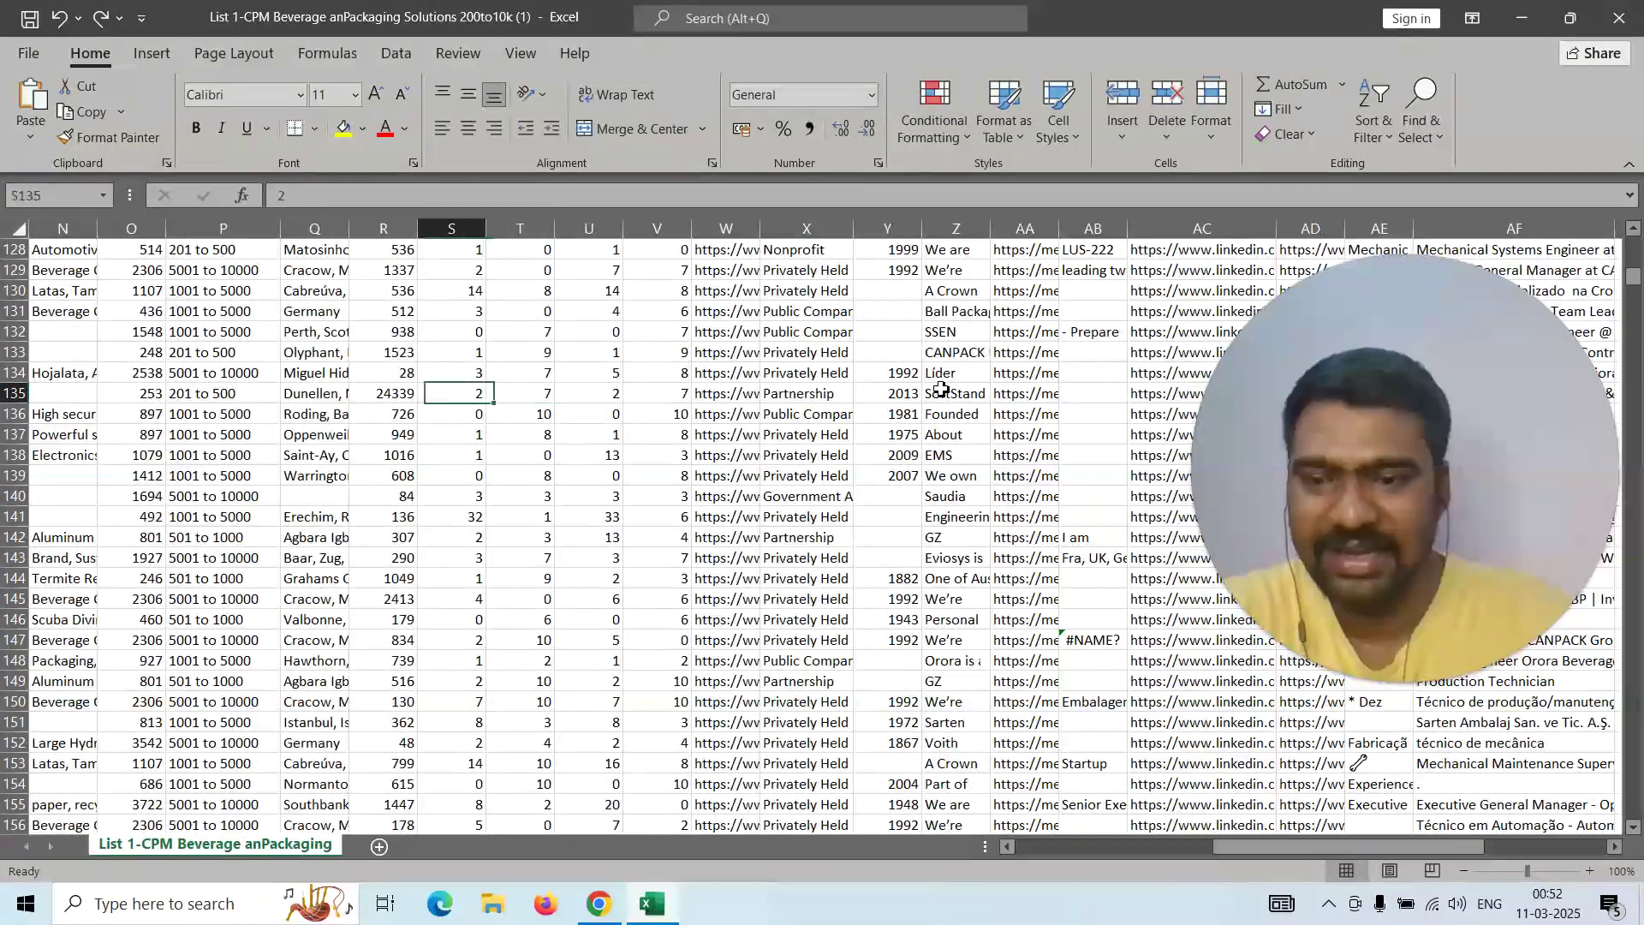
pyautogui.press('Right')
pyautogui.press('Right')
pyautogui.press('Right')
pyautogui.press('Right')
pyautogui.press('Right')
pyautogui.press('Right')
pyautogui.press('Right')
pyautogui.press('Right')
pyautogui.press('Right')
pyautogui.press('Right')
pyautogui.press('Right')
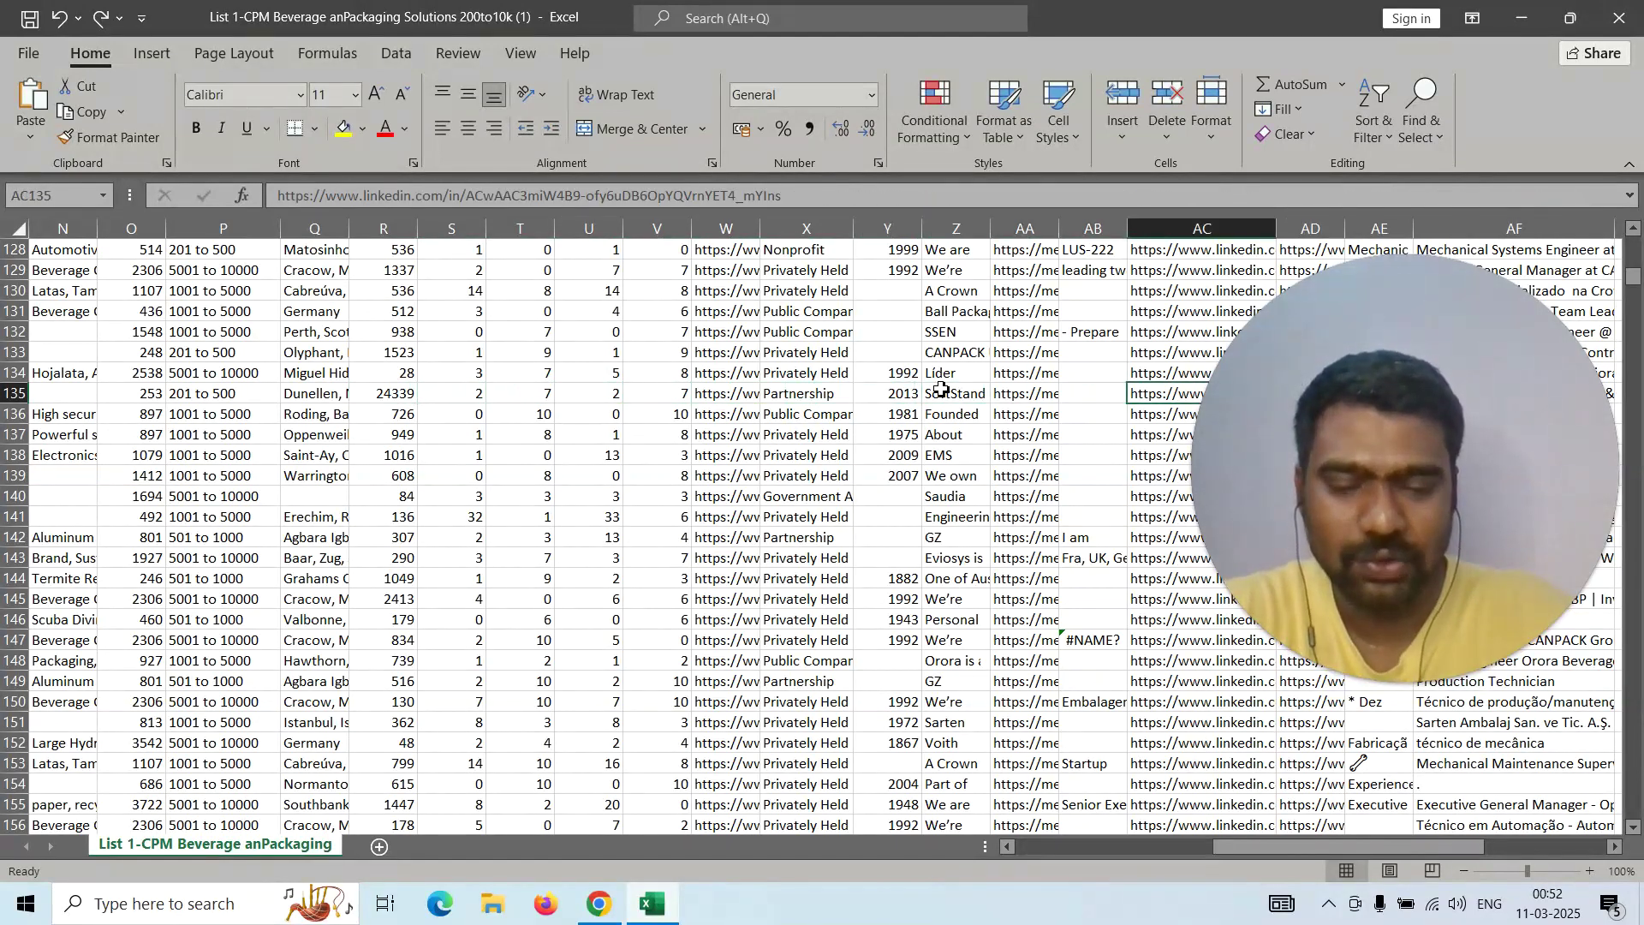
pyautogui.press('Right')
pyautogui.press('Right')
pyautogui.press('Right')
pyautogui.press('Right')
pyautogui.press('Right')
pyautogui.press('Right')
pyautogui.press('Right')
pyautogui.press('Right')
pyautogui.press('Left')
pyautogui.press('Left')
pyautogui.press('Left')
pyautogui.press('Left')
pyautogui.press('Left')
pyautogui.press('Left')
pyautogui.press('Left')
pyautogui.press('Left')
pyautogui.press('Left')
pyautogui.press('Left')
pyautogui.press('Left')
pyautogui.press('Left')
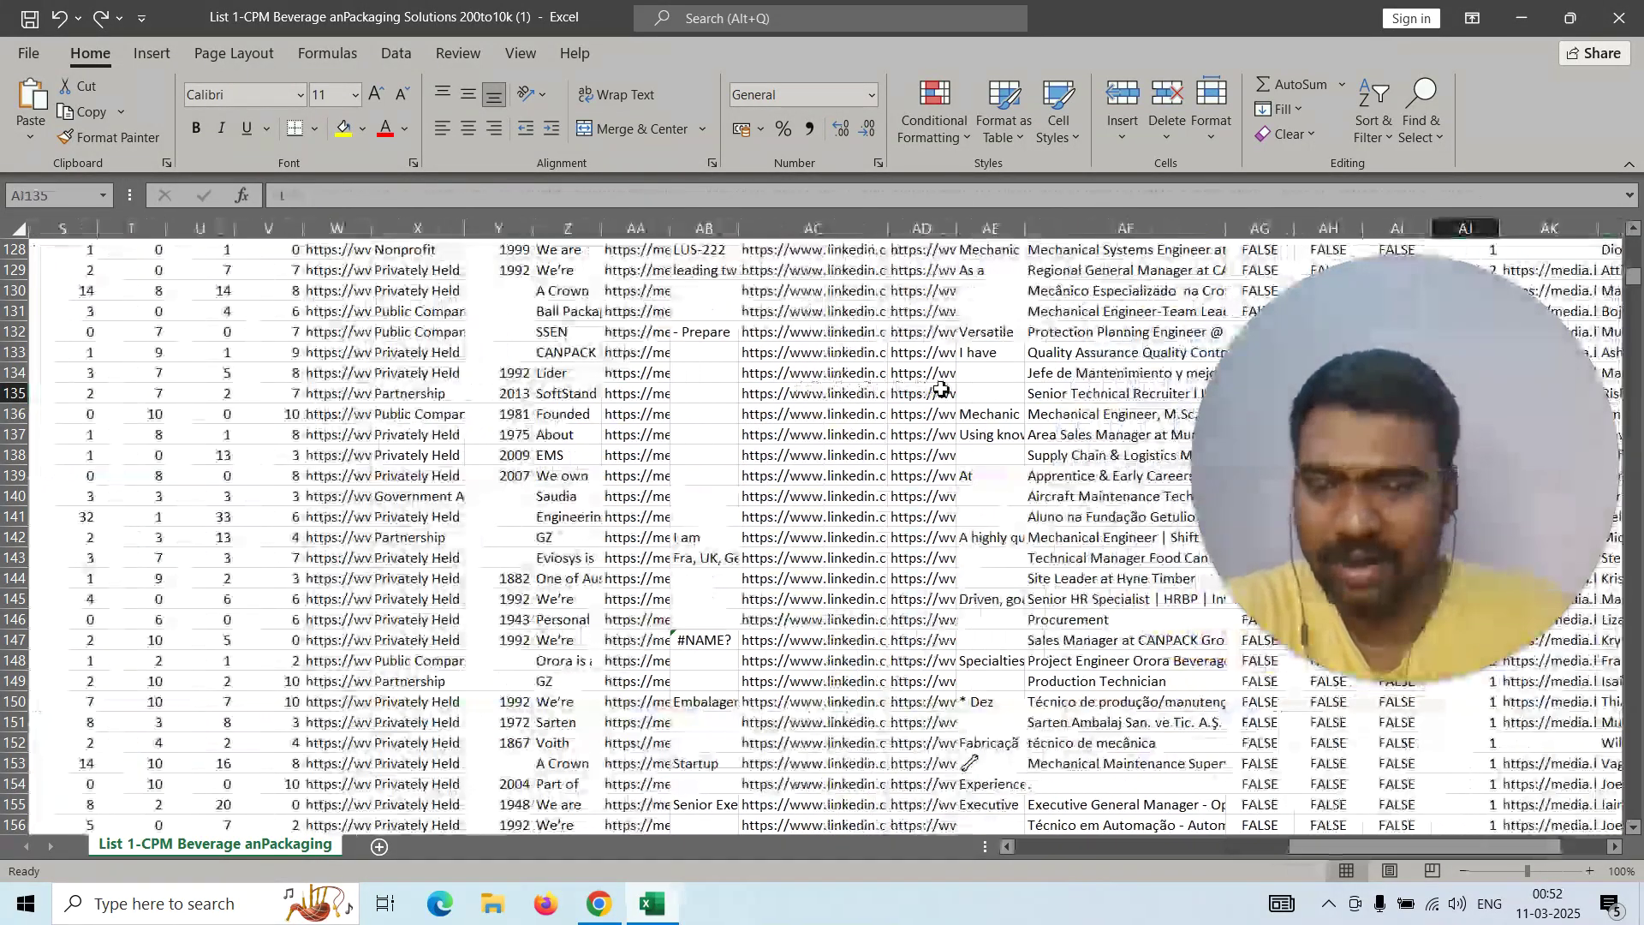
pyautogui.press('Left')
pyautogui.press('Left')
pyautogui.press('Left')
pyautogui.press('Left')
pyautogui.press('Left')
pyautogui.press('Left')
pyautogui.press('Right')
pyautogui.press('Right')
pyautogui.press('Right')
pyautogui.press('Right')
pyautogui.press('Right')
pyautogui.press('Right')
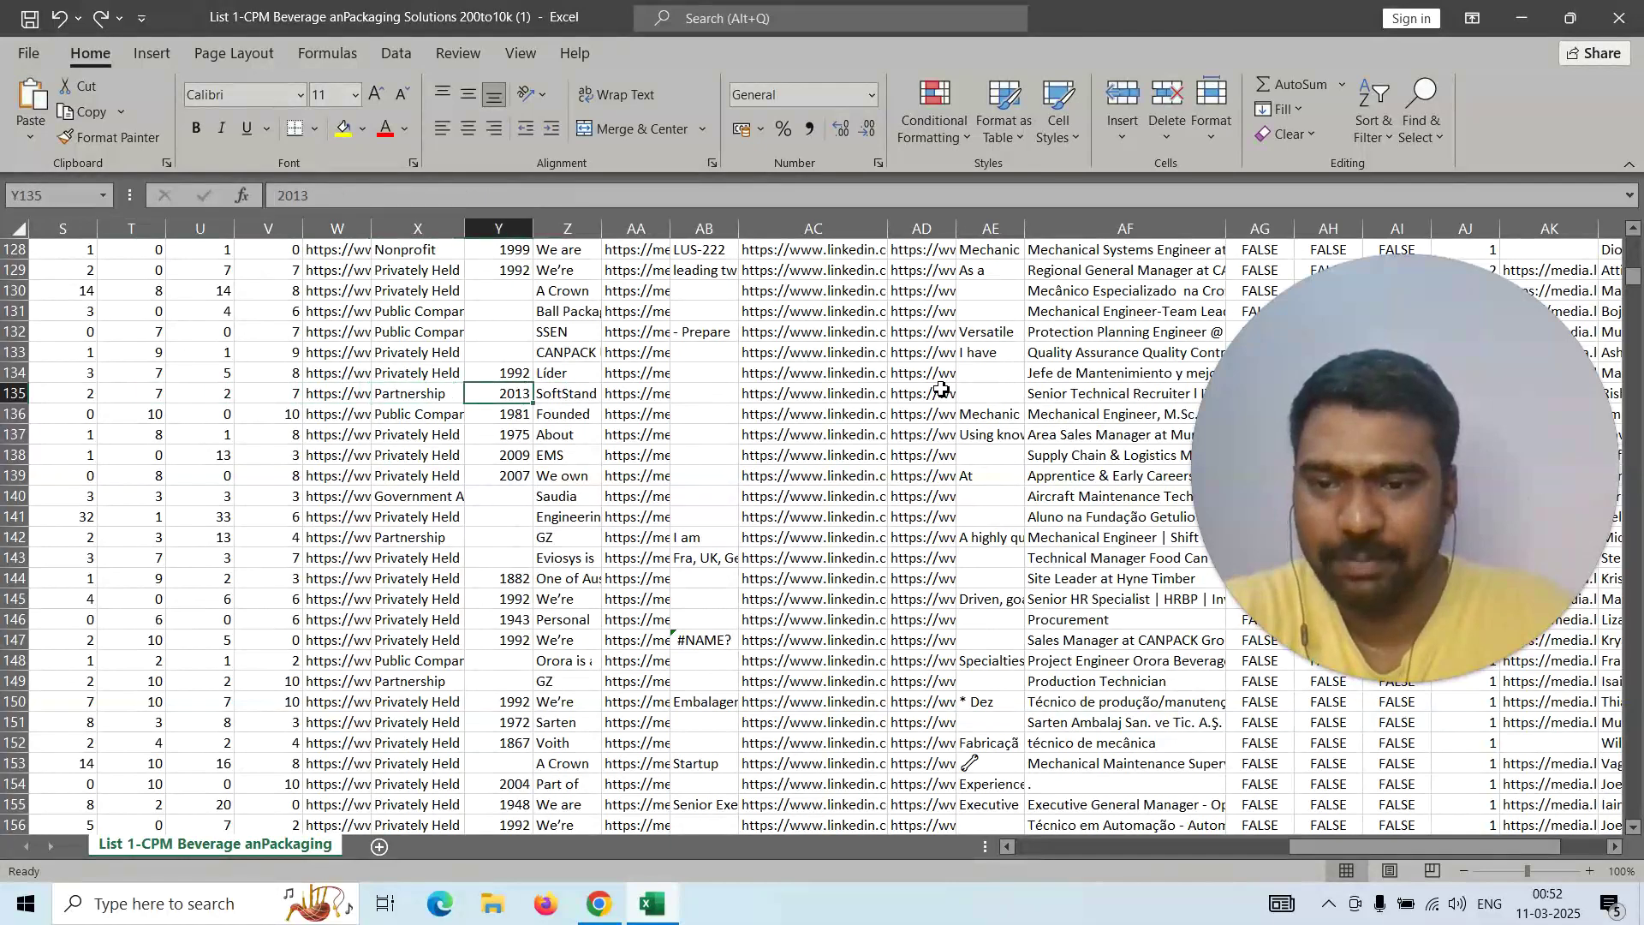
# Examine the lead in row 134 from the company founding year in column Y across to column AJ
pyautogui.press('Up')
pyautogui.press('Left')
pyautogui.press('Right')
pyautogui.press('Right')
pyautogui.press('Left')
pyautogui.press('Right')
pyautogui.press('Right')
pyautogui.press('Right')
pyautogui.press('Right')
pyautogui.press('Right')
pyautogui.press('Right')
pyautogui.press('Right')
pyautogui.press('Right')
pyautogui.press('Right')
pyautogui.press('Right')
pyautogui.press('Right')
pyautogui.press('Right')
pyautogui.press('Right')
pyautogui.press('Right')
pyautogui.press('Right')
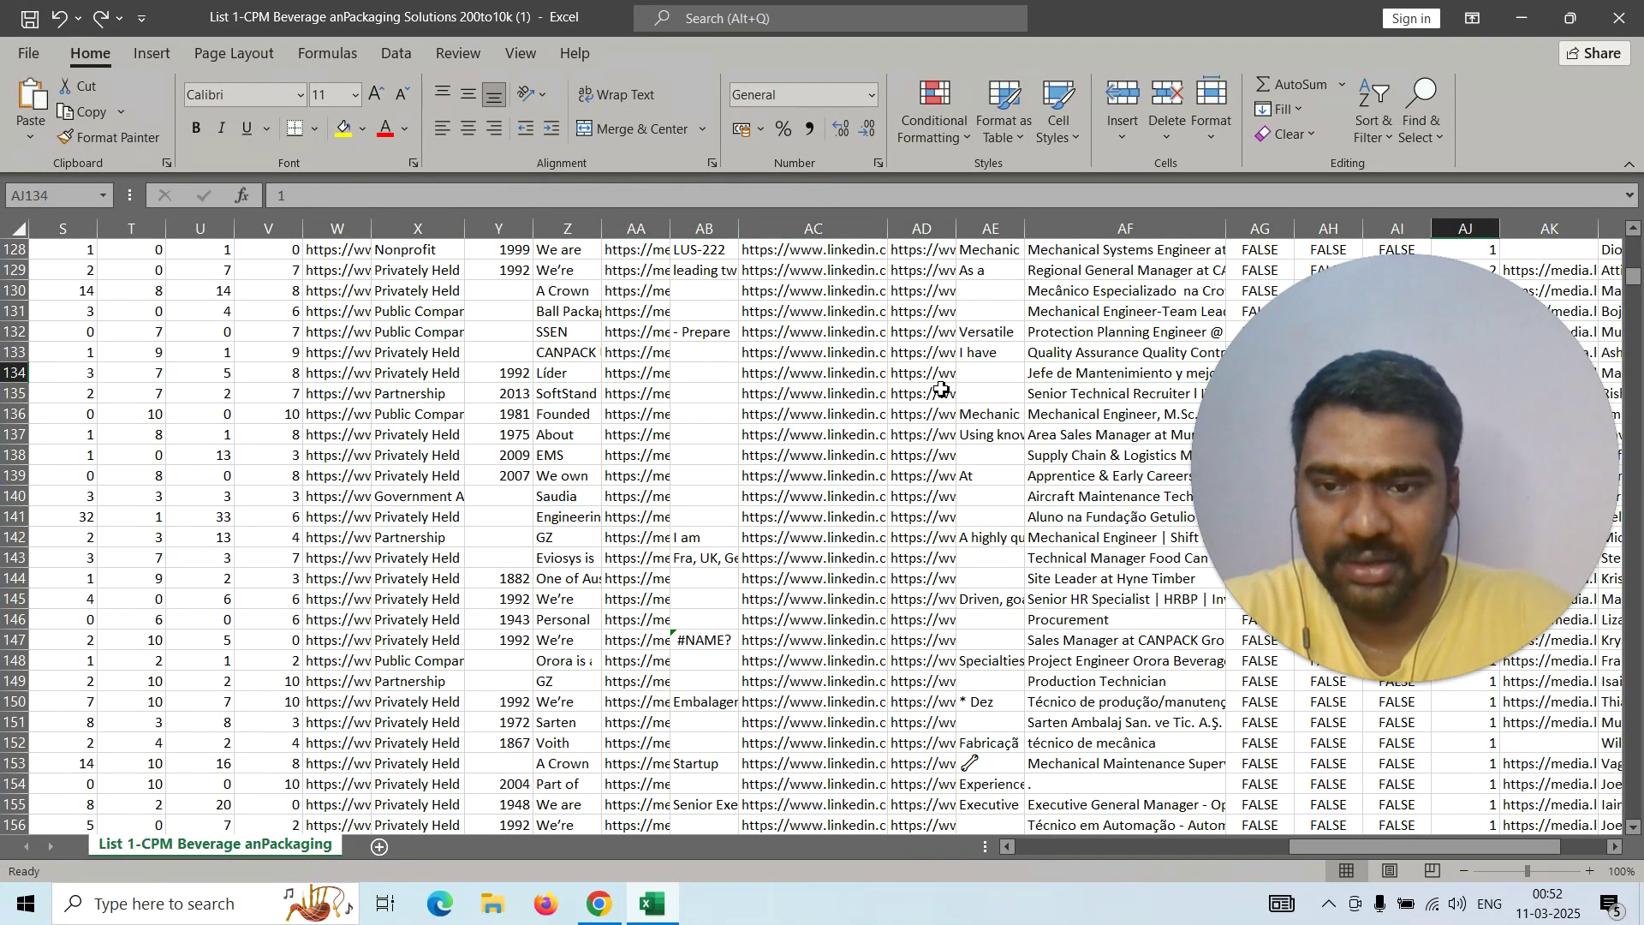
# Examine the lead in row 134 from column AJ across the picture link, name and industry columns up to AQ
pyautogui.press('Left')
pyautogui.press('Left')
pyautogui.press('Left')
pyautogui.press('Left')
pyautogui.press('Left')
pyautogui.press('Left')
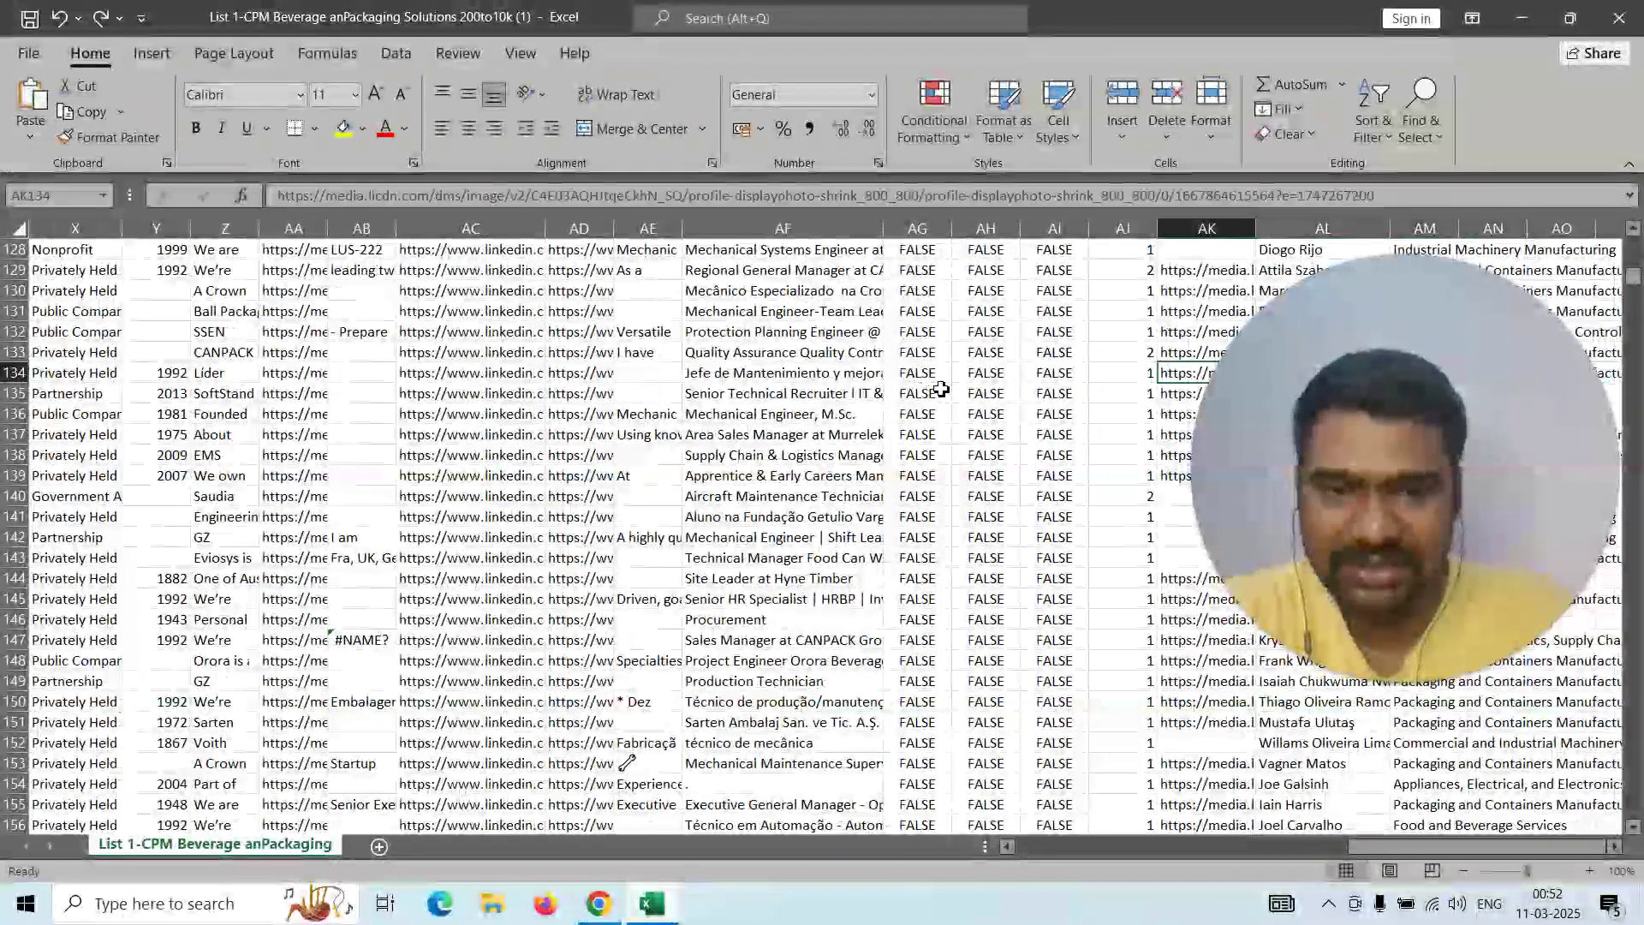
pyautogui.press('Left')
pyautogui.press('Left')
pyautogui.press('Right')
pyautogui.press('Right')
pyautogui.press('Right')
pyautogui.press('Right')
pyautogui.press('Right')
pyautogui.press('Right')
pyautogui.press('Right')
pyautogui.press('Right')
pyautogui.press('Right')
pyautogui.press('Right')
pyautogui.press('Right')
pyautogui.press('Right')
pyautogui.press('Right')
pyautogui.press('Right')
pyautogui.press('Right')
pyautogui.press('Right')
pyautogui.press('Right')
pyautogui.press('Right')
pyautogui.press('Right')
pyautogui.press('Right')
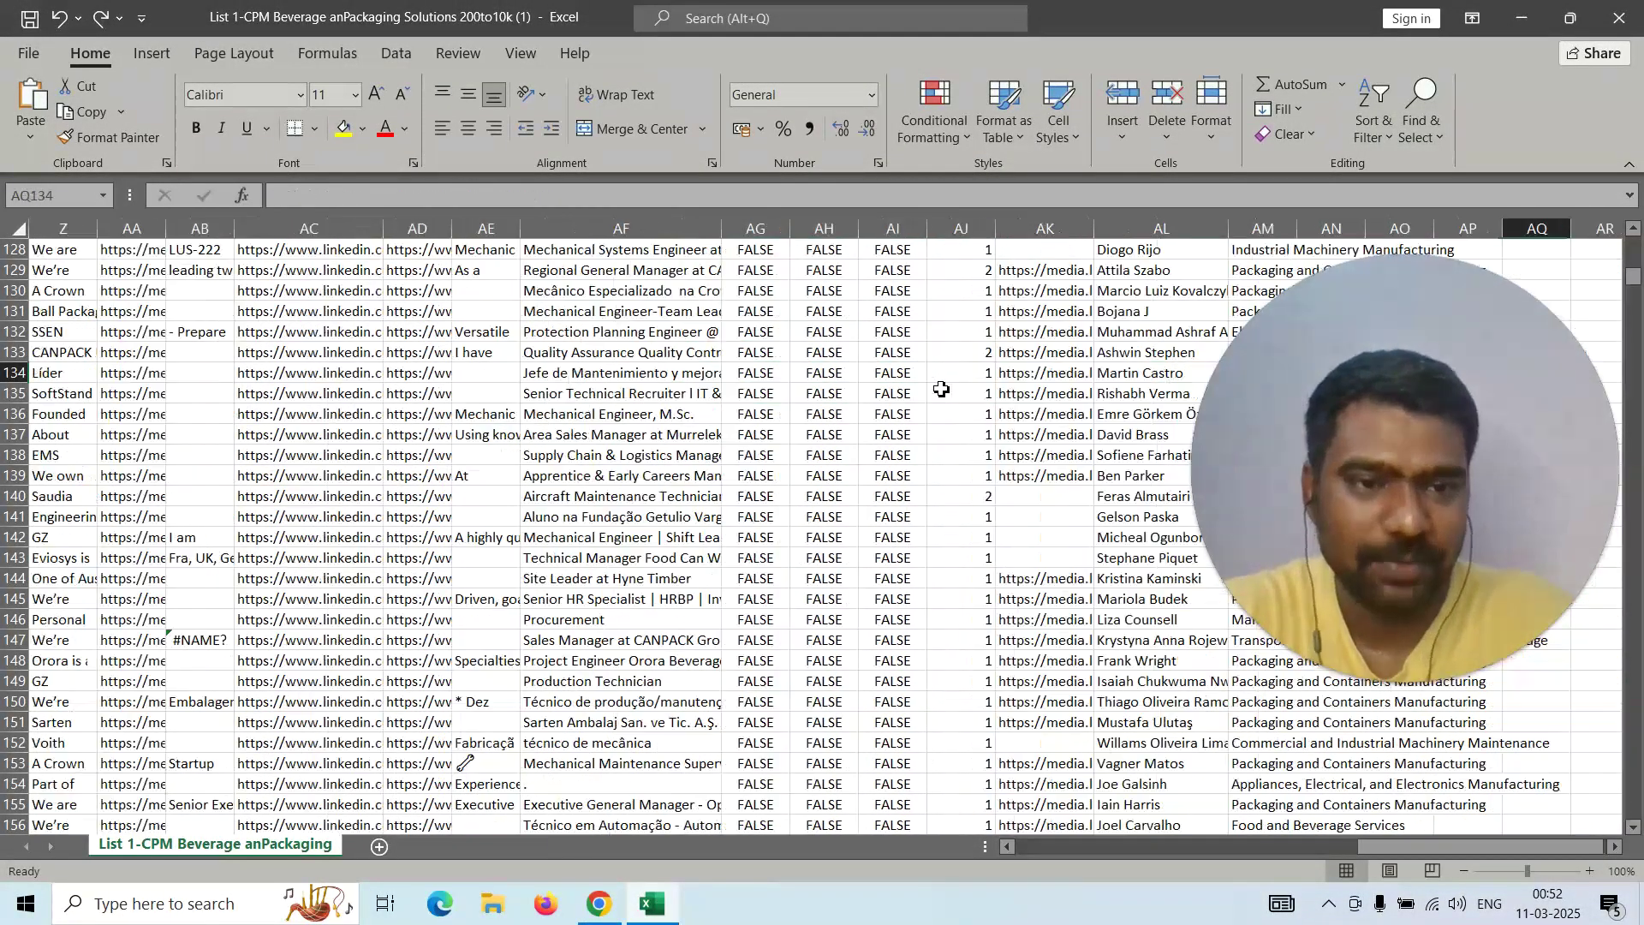
# Go back along row 134 to the industry in column AM and compare it with the lead in row 135
pyautogui.press('Left')
pyautogui.press('Left')
pyautogui.press('Left')
pyautogui.press('Left')
pyautogui.press('Left')
pyautogui.press('Left')
pyautogui.press('Left')
pyautogui.press('Left')
pyautogui.press('Left')
pyautogui.press('Left')
pyautogui.press('Left')
pyautogui.press('Left')
pyautogui.press('Left')
pyautogui.press('Left')
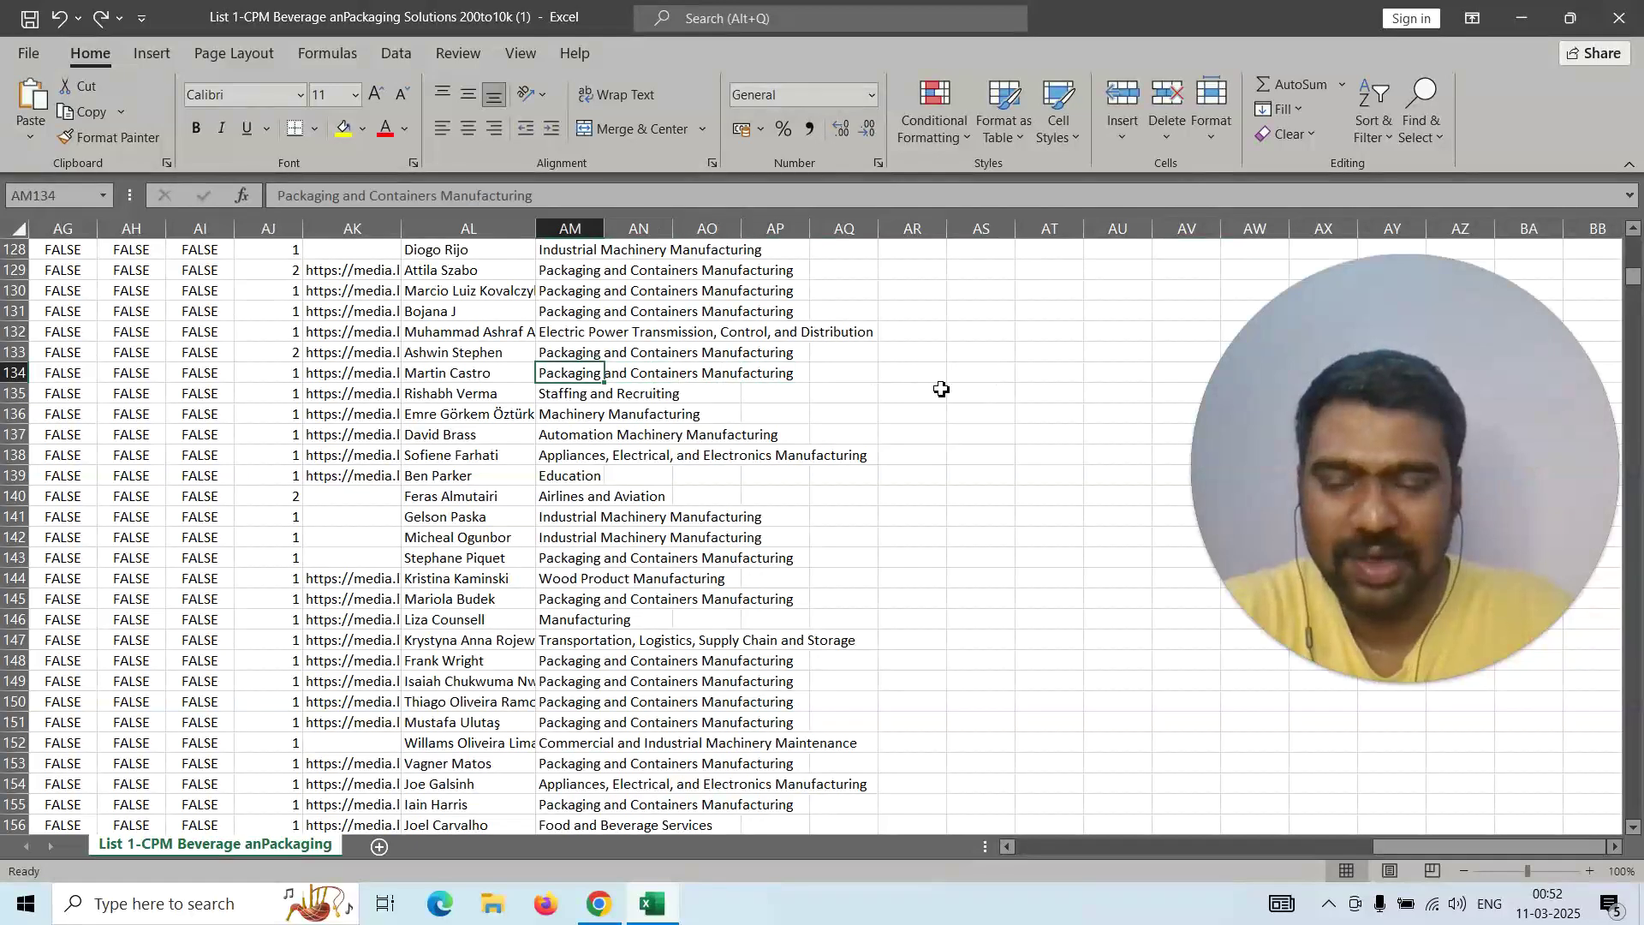
pyautogui.press('Right')
pyautogui.press('Right')
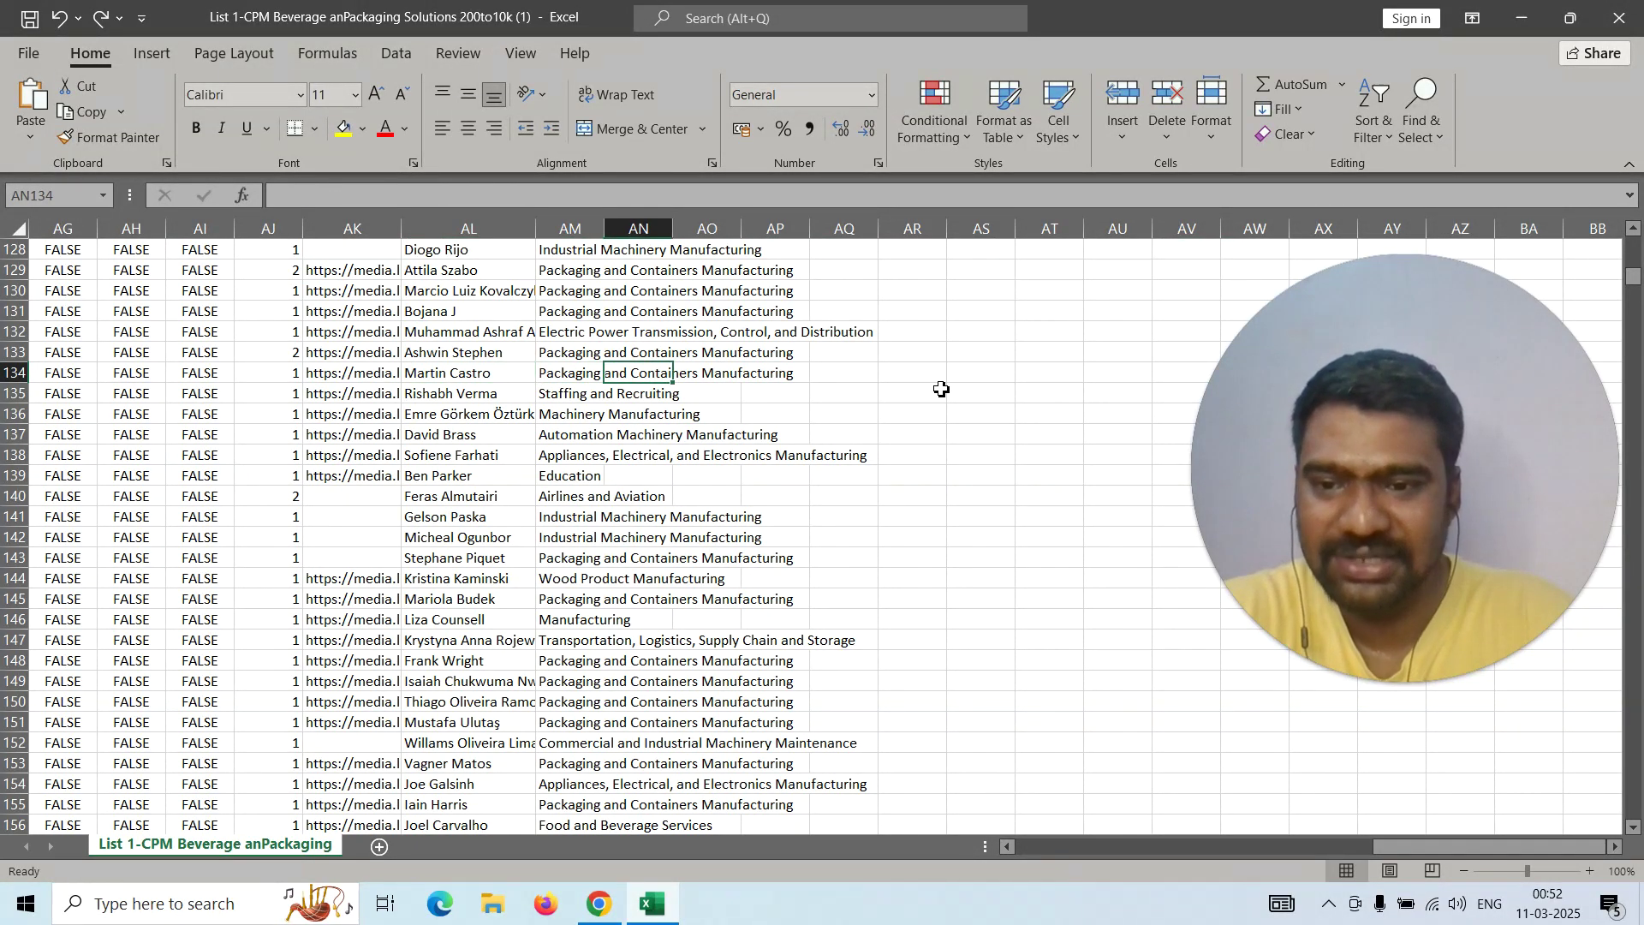
pyautogui.click(701, 395)
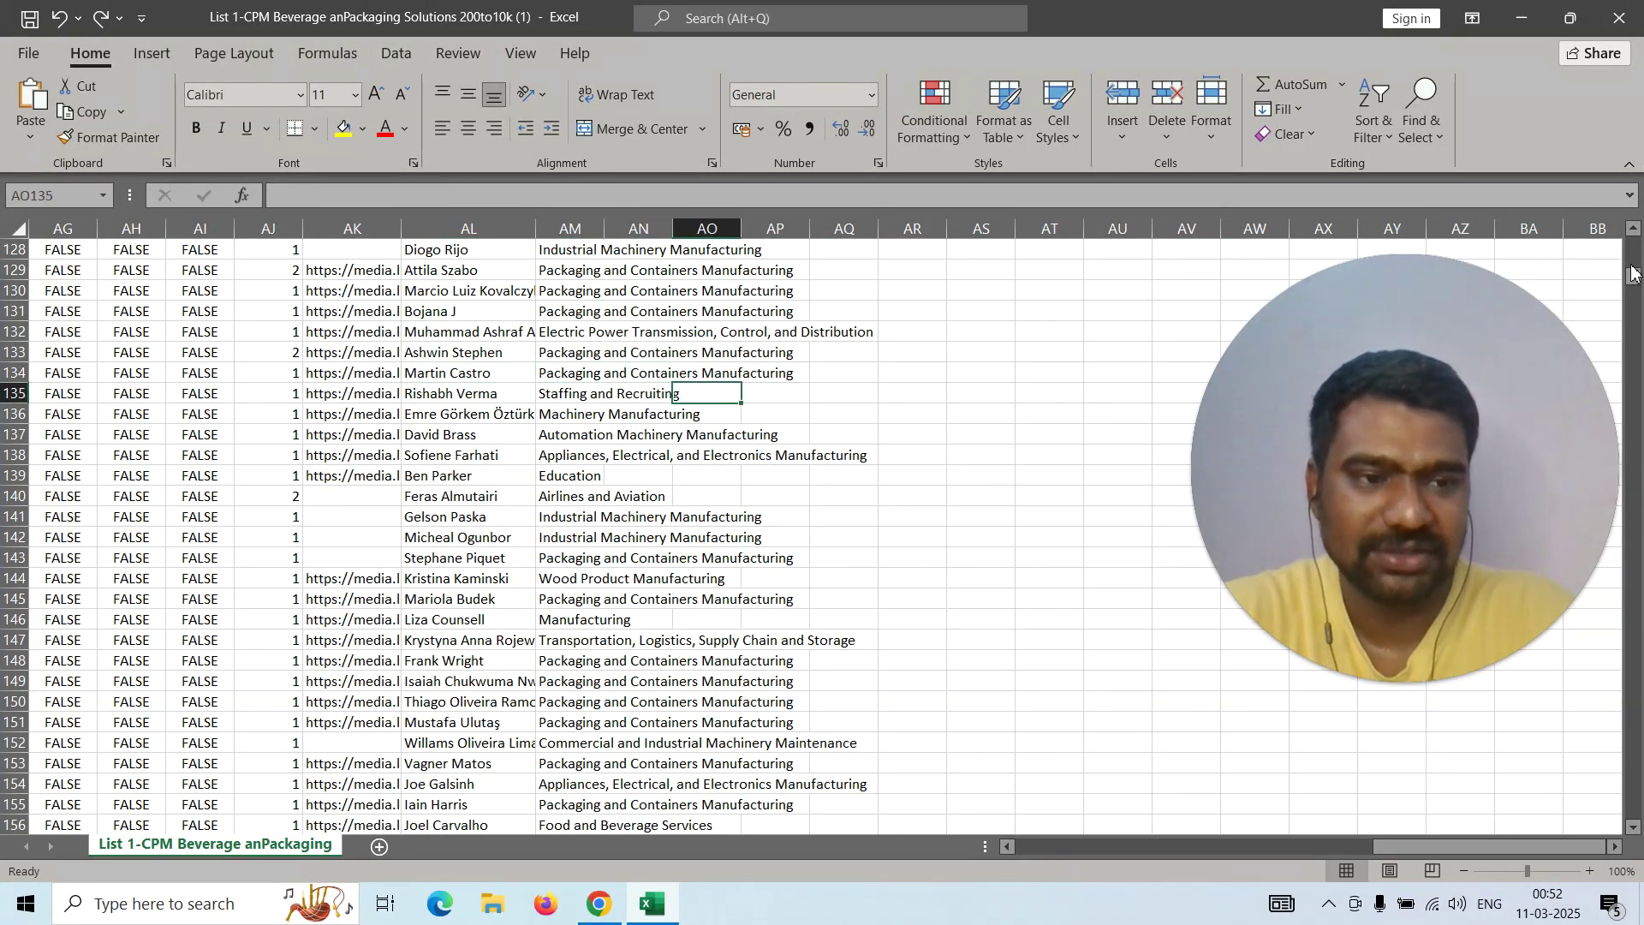
# Jump to the end of the lead list and examine the names and industries down to row 2350
pyautogui.moveTo(1631, 274); pyautogui.dragTo(1616, 914)
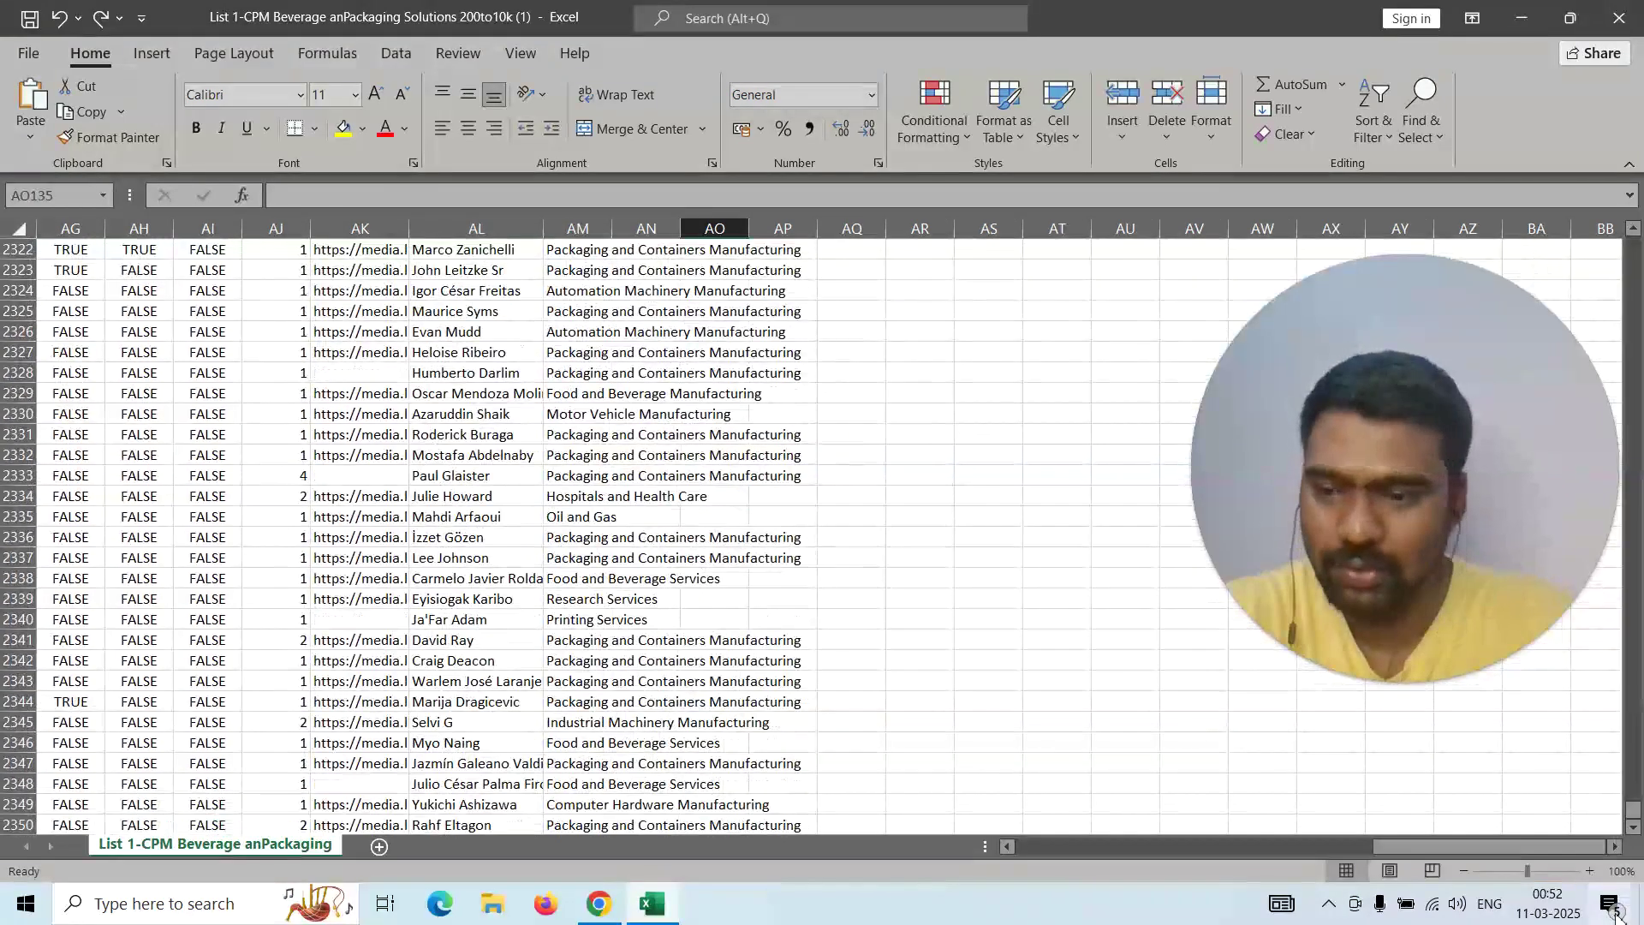
pyautogui.click(806, 781)
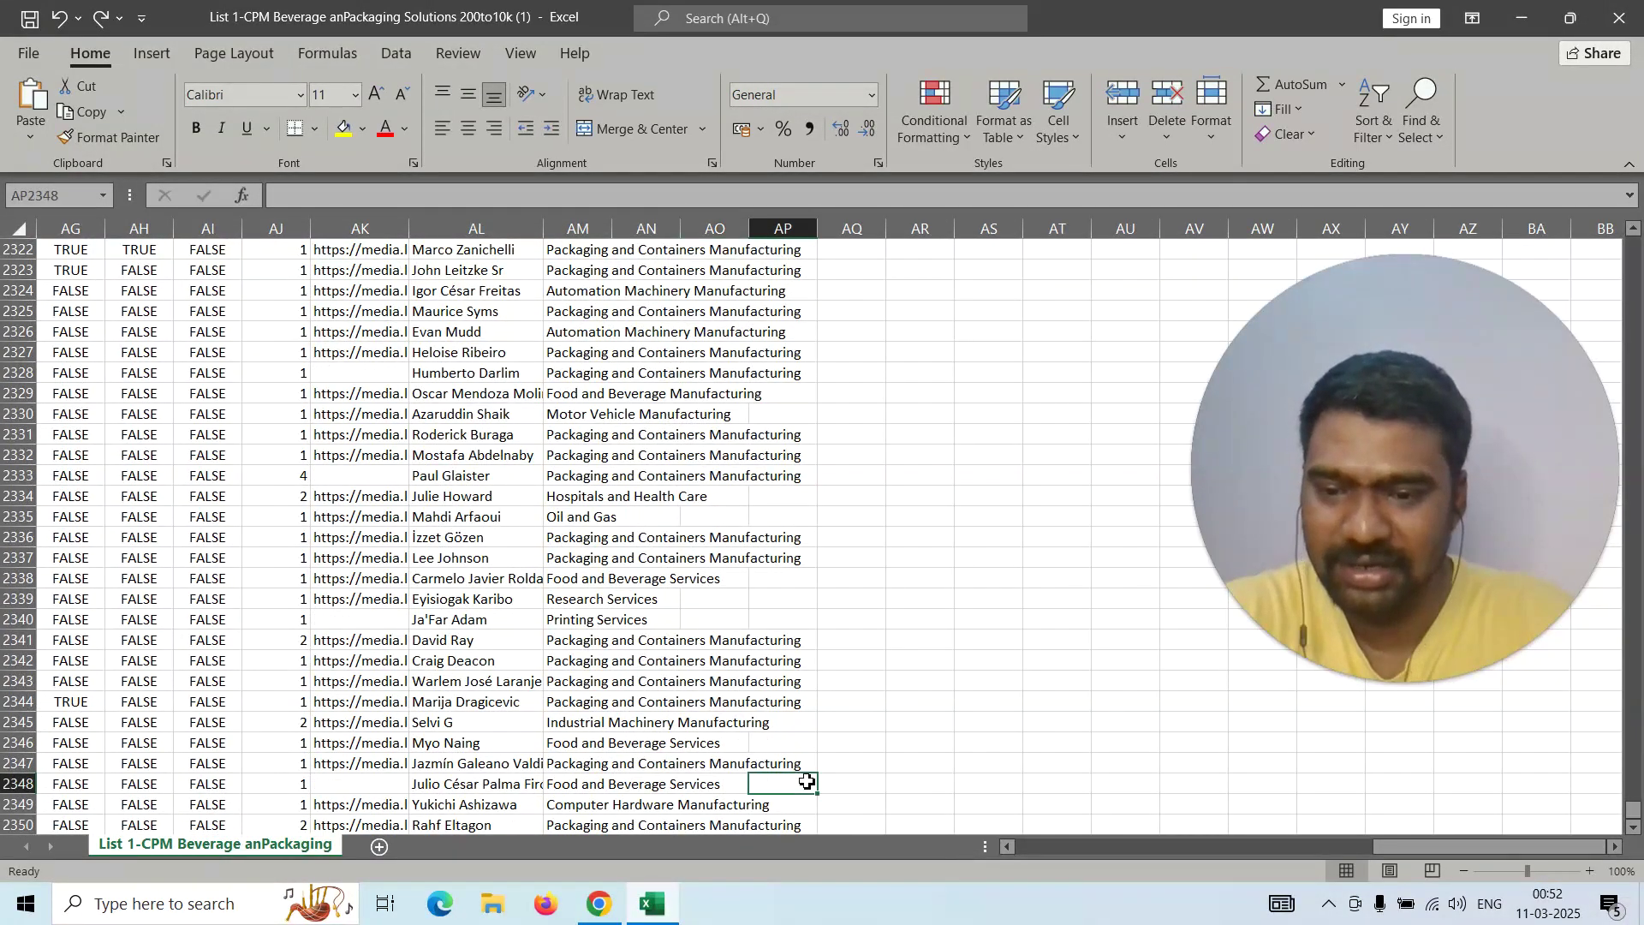
pyautogui.click(700, 810)
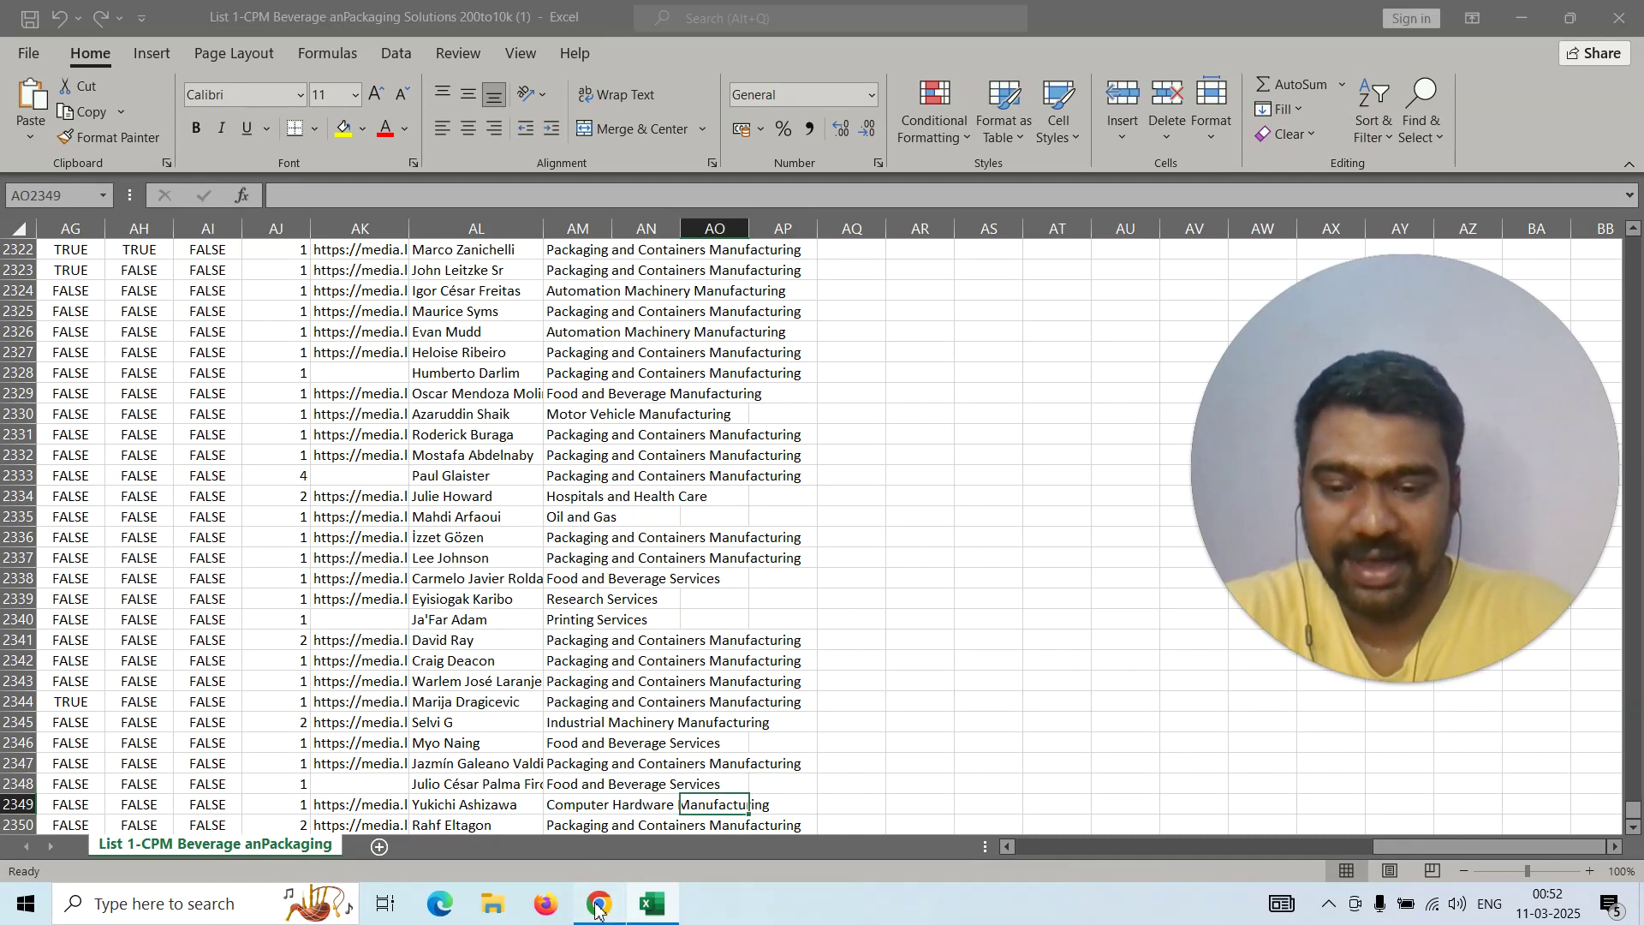
# Switch to Evaboot in Chrome and review the size, filtered and emails figures of the Sales Navigator exports
pyautogui.click(598, 904)
pyautogui.moveTo(1395, 354); pyautogui.dragTo(886, 535)
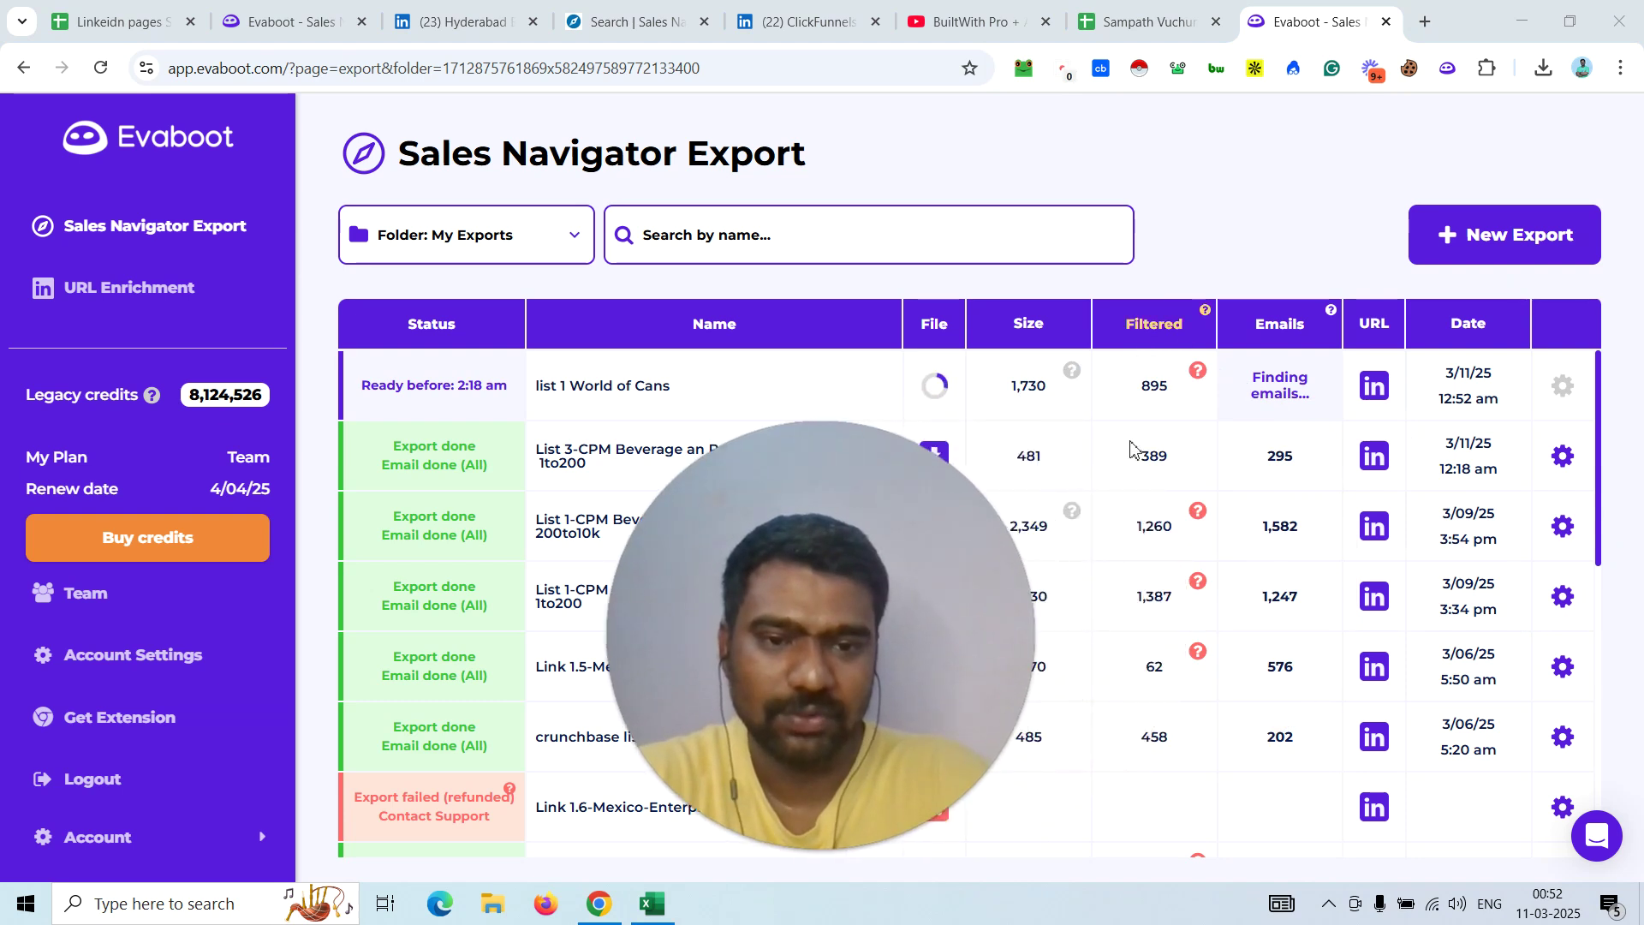
pyautogui.moveTo(1271, 530)
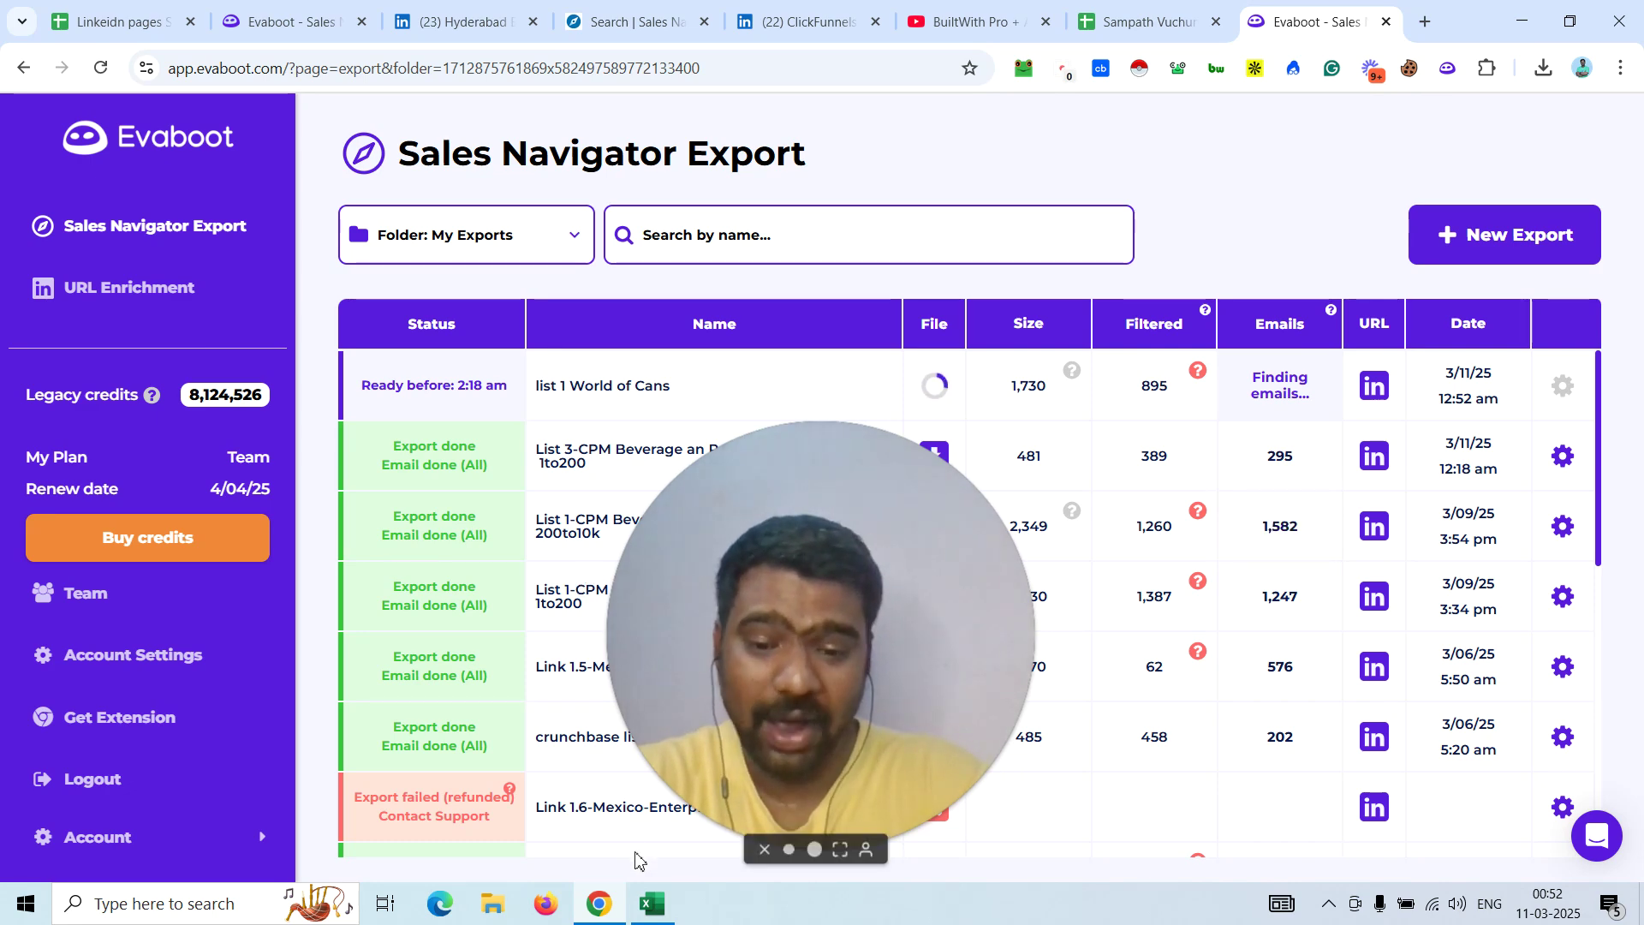
# Return to the exported workbook in Excel and examine row 2329 from column AL back to column A
pyautogui.click(663, 908)
pyautogui.click(594, 399)
pyautogui.press('Left')
pyautogui.press('Left')
pyautogui.press('Left')
pyautogui.press('Left')
pyautogui.press('Left')
pyautogui.press('Left')
pyautogui.press('Left')
pyautogui.press('Left')
pyautogui.press('Left')
pyautogui.press('Left')
pyautogui.press('Left')
pyautogui.press('Left')
pyautogui.press('Left')
pyautogui.press('Left')
pyautogui.press('Left')
pyautogui.press('Left')
pyautogui.press('Left')
pyautogui.press('Left')
pyautogui.press('Left')
pyautogui.press('Left')
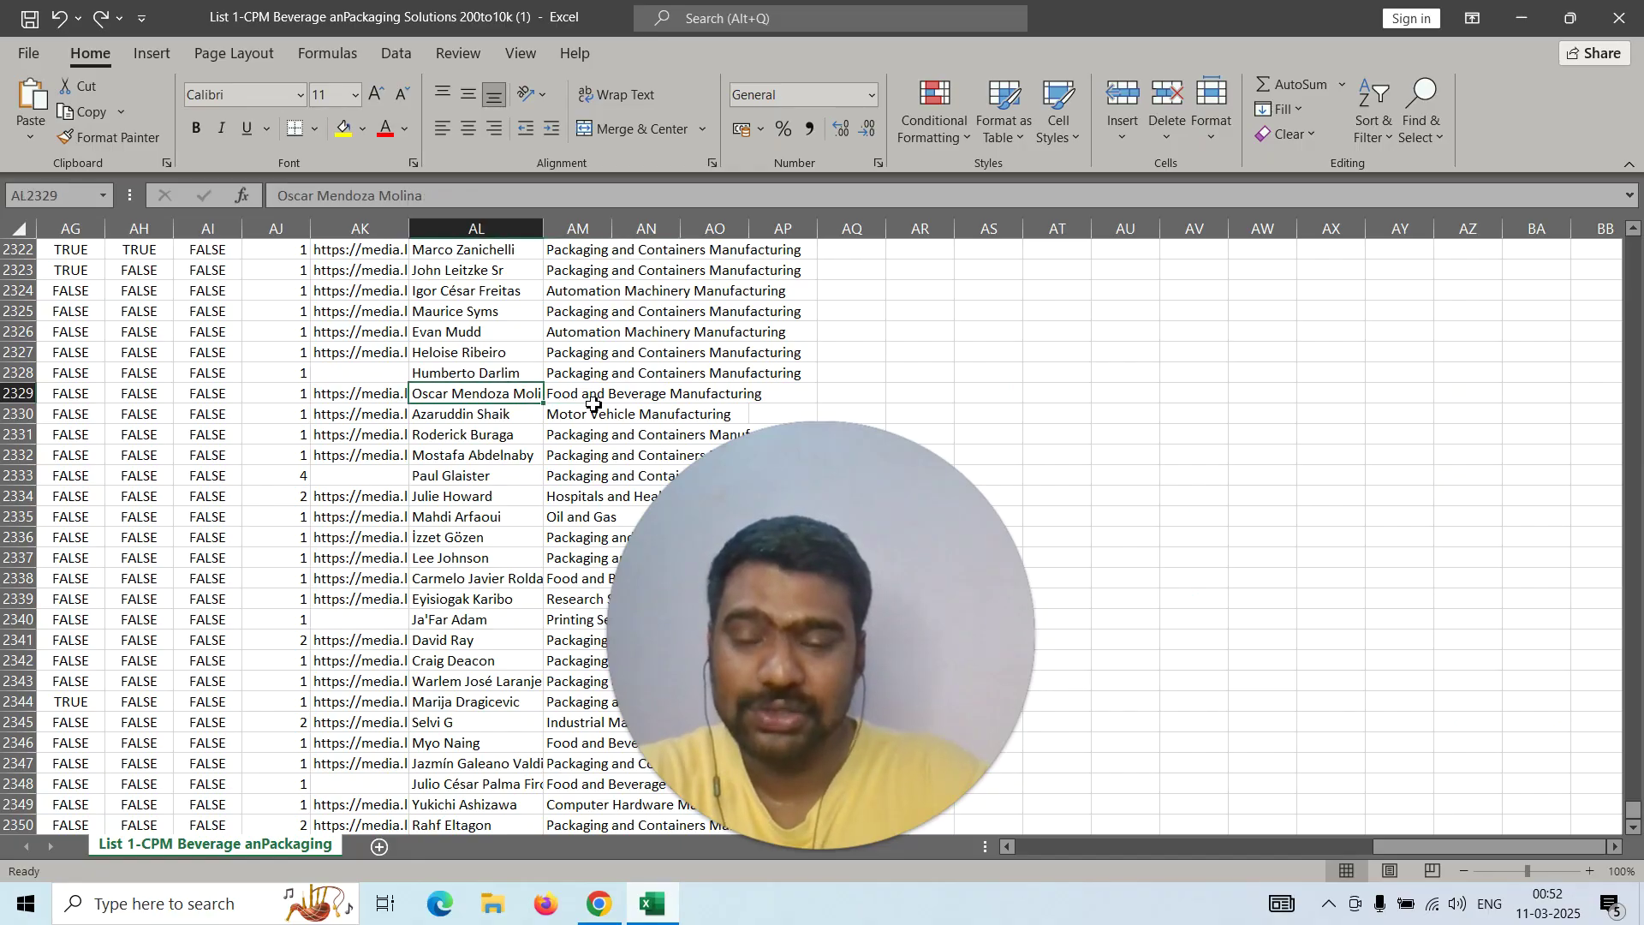
pyautogui.press('Left')
pyautogui.press('Left')
pyautogui.press('Left')
pyautogui.press('Left')
pyautogui.press('Left')
pyautogui.press('Left')
pyautogui.press('Left')
pyautogui.press('Left')
pyautogui.press('Left')
pyautogui.press('Left')
pyautogui.press('Left')
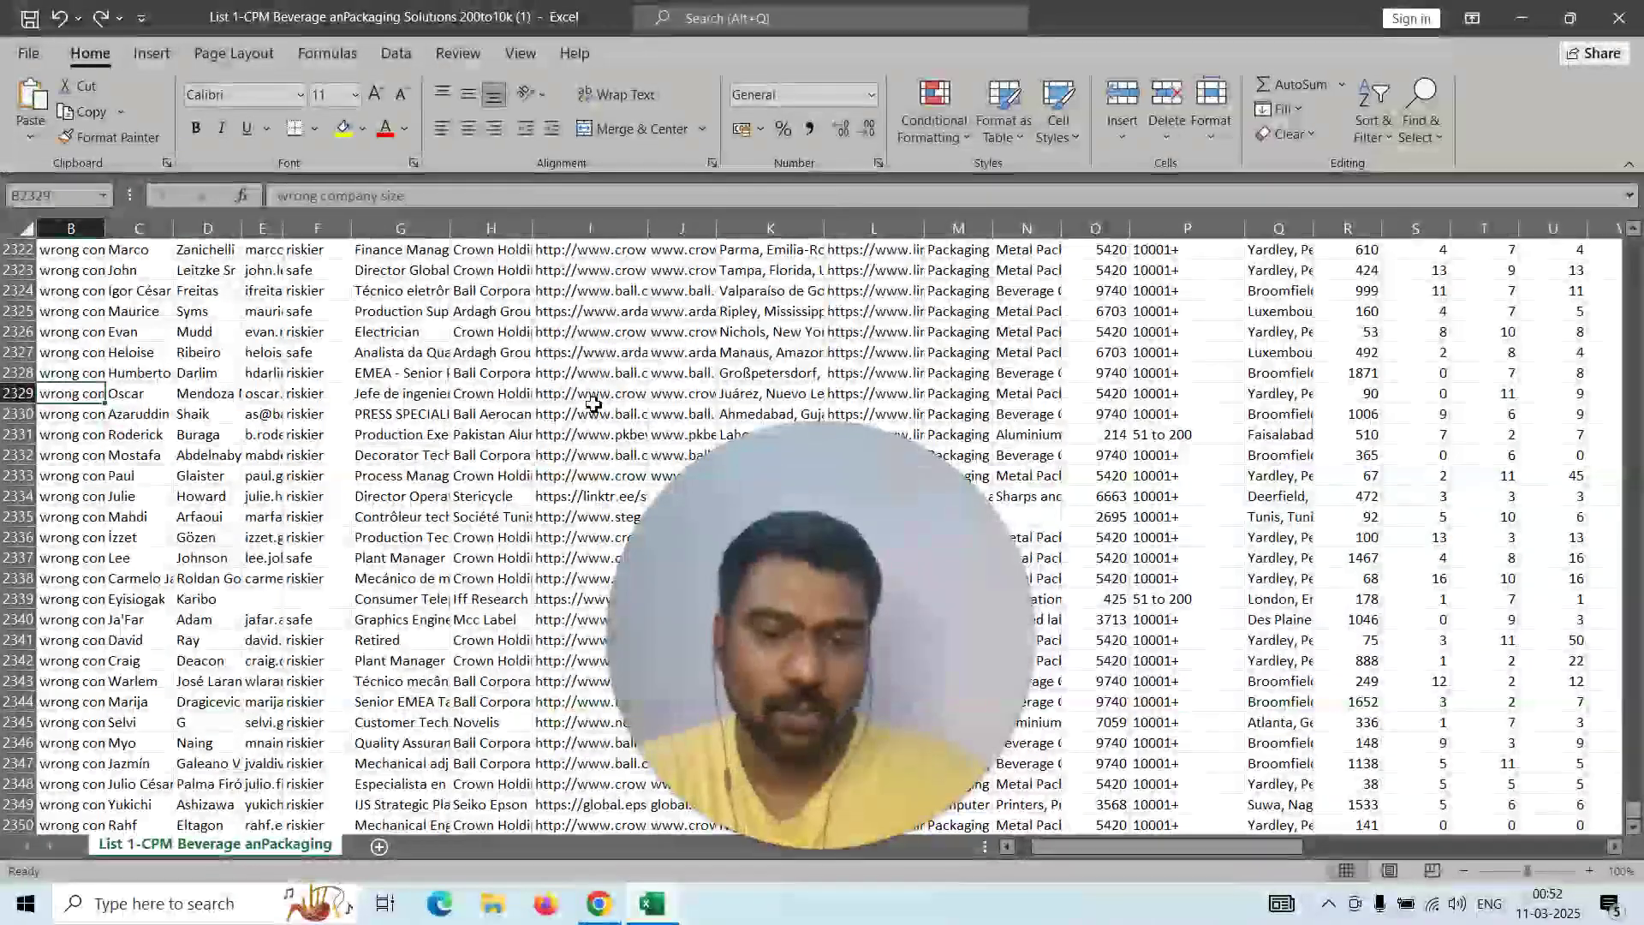
pyautogui.press('Left')
# Examine row 2329 from the name and email columns across the company details up to column U
pyautogui.press('Right')
pyautogui.press('Right')
pyautogui.press('Right')
pyautogui.press('Right')
pyautogui.press('Right')
pyautogui.press('Right')
pyautogui.press('Right')
pyautogui.press('Right')
pyautogui.press('Right')
pyautogui.press('Right')
pyautogui.press('Right')
pyautogui.press('Right')
pyautogui.press('Right')
pyautogui.press('Right')
pyautogui.press('Right')
pyautogui.press('Right')
pyautogui.press('Right')
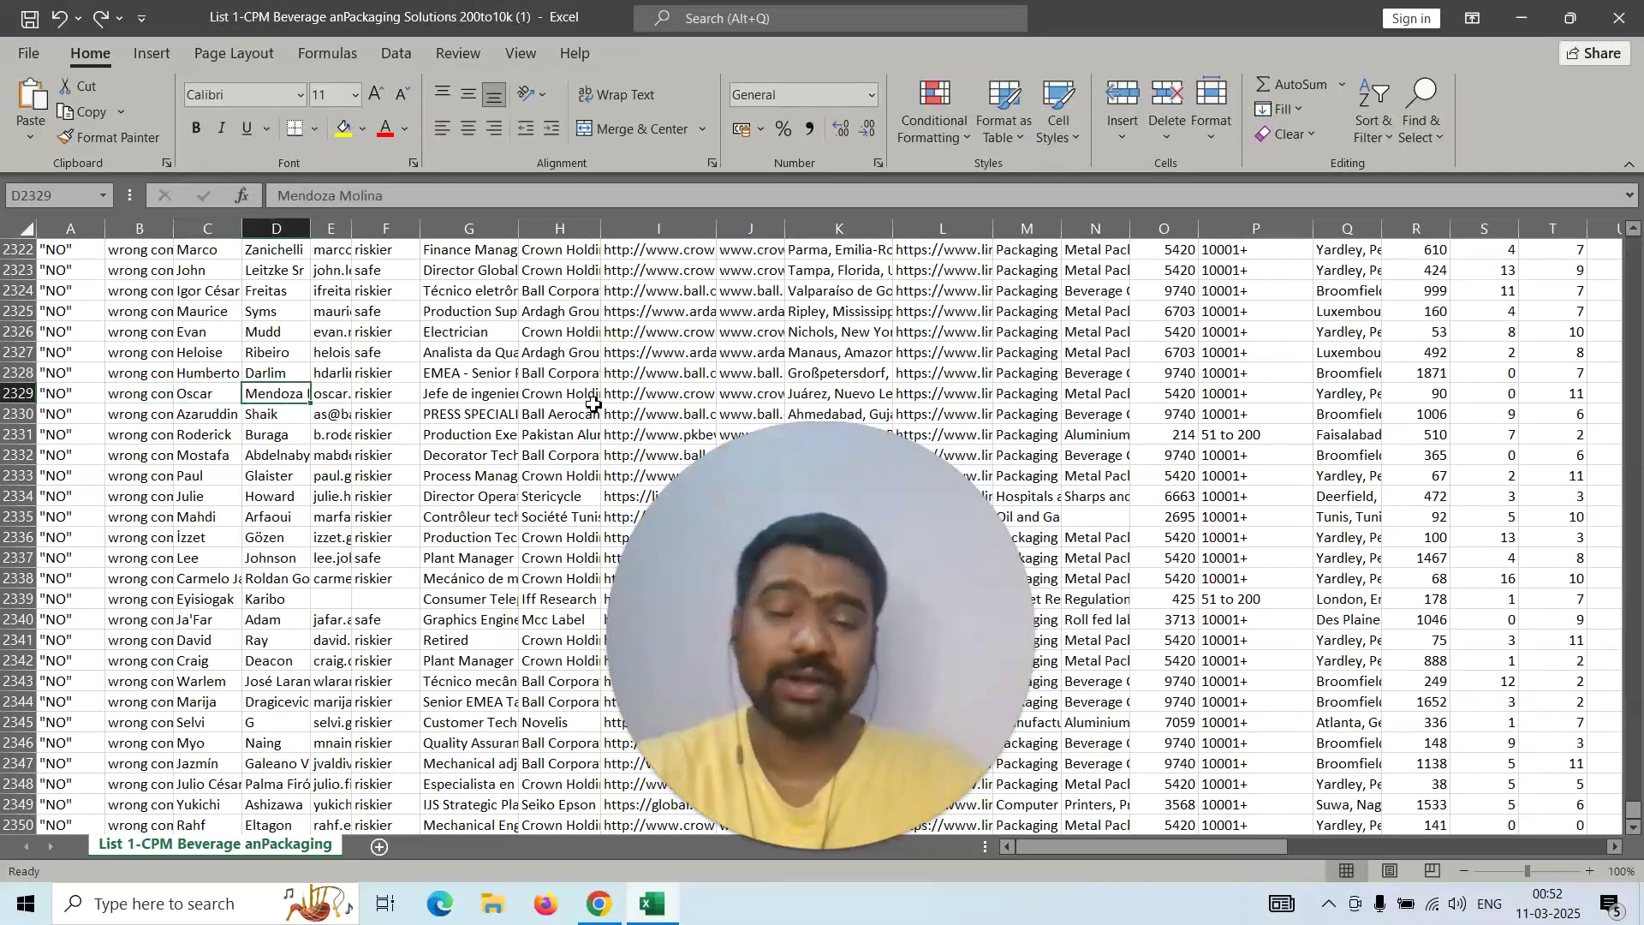
pyautogui.press('Right')
pyautogui.press('Right')
pyautogui.press('Right')
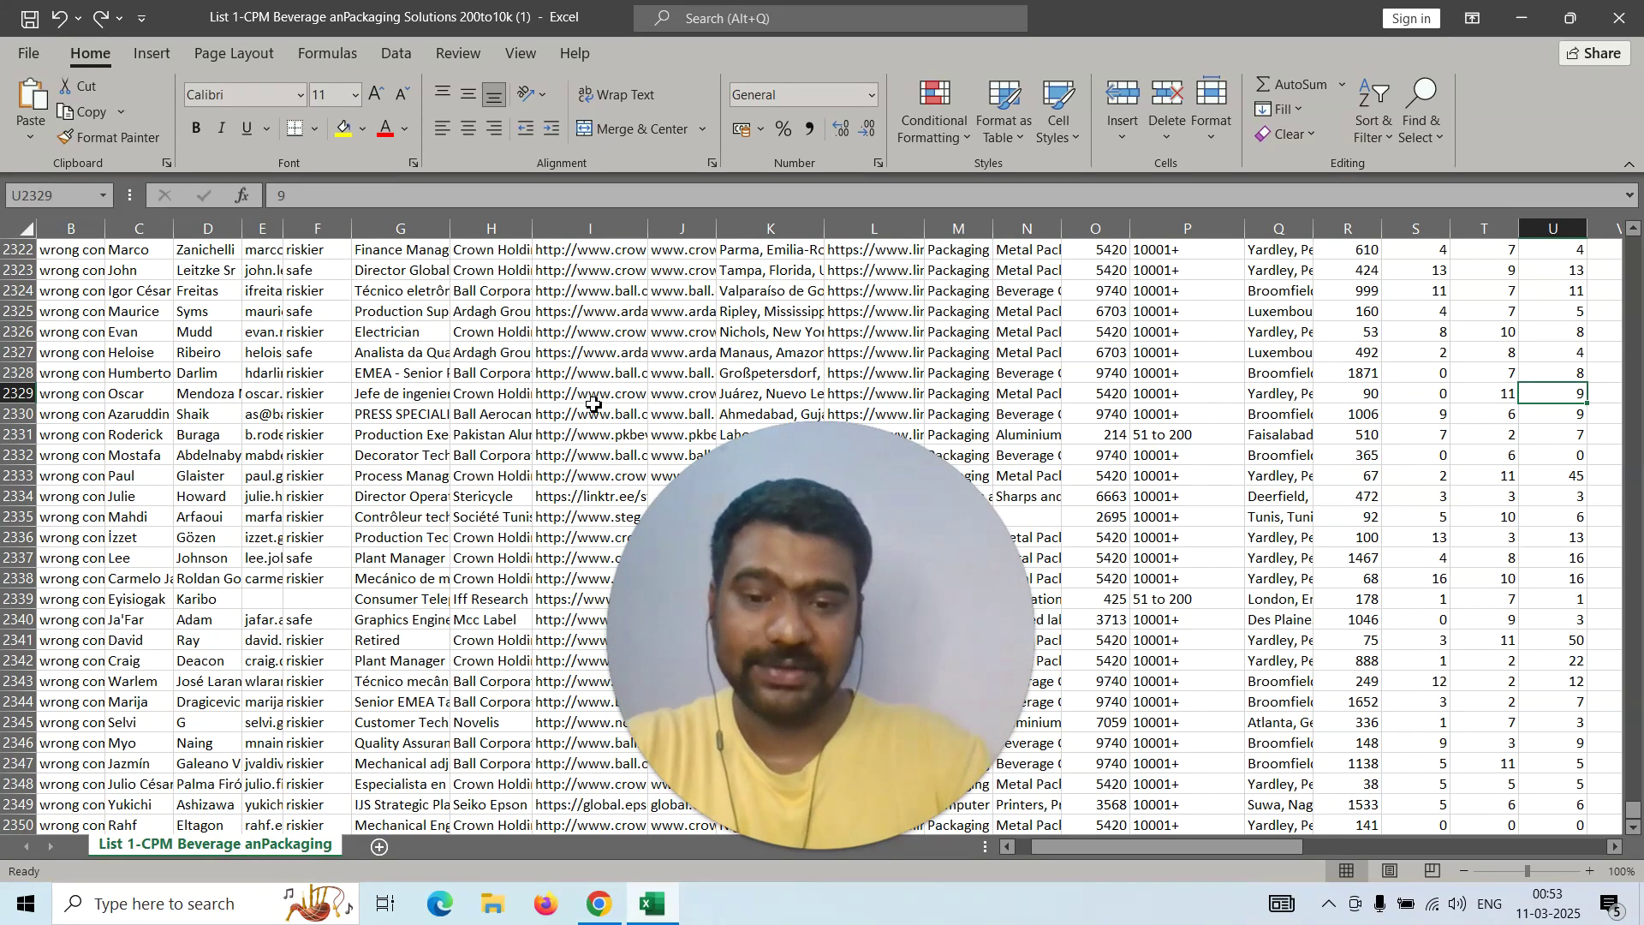
# Switch to the Hyderabad Events LinkedIn profile in Chrome and highlight its World of Cans experience entry
pyautogui.hotkey('alt', 'Tab')
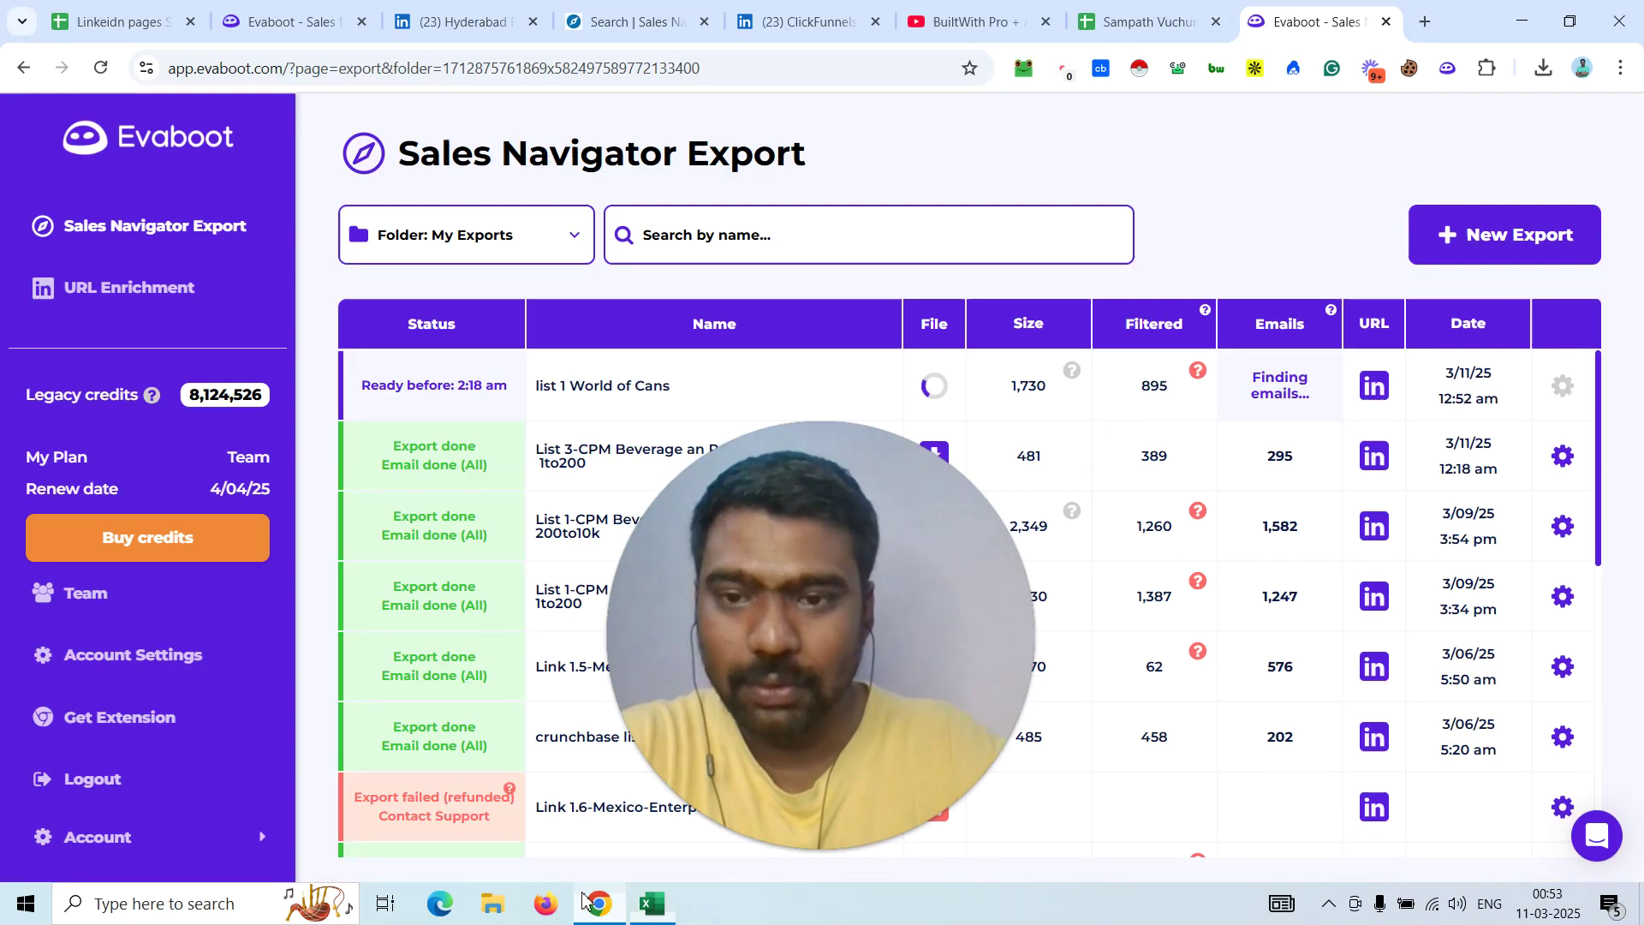
pyautogui.click(447, 7)
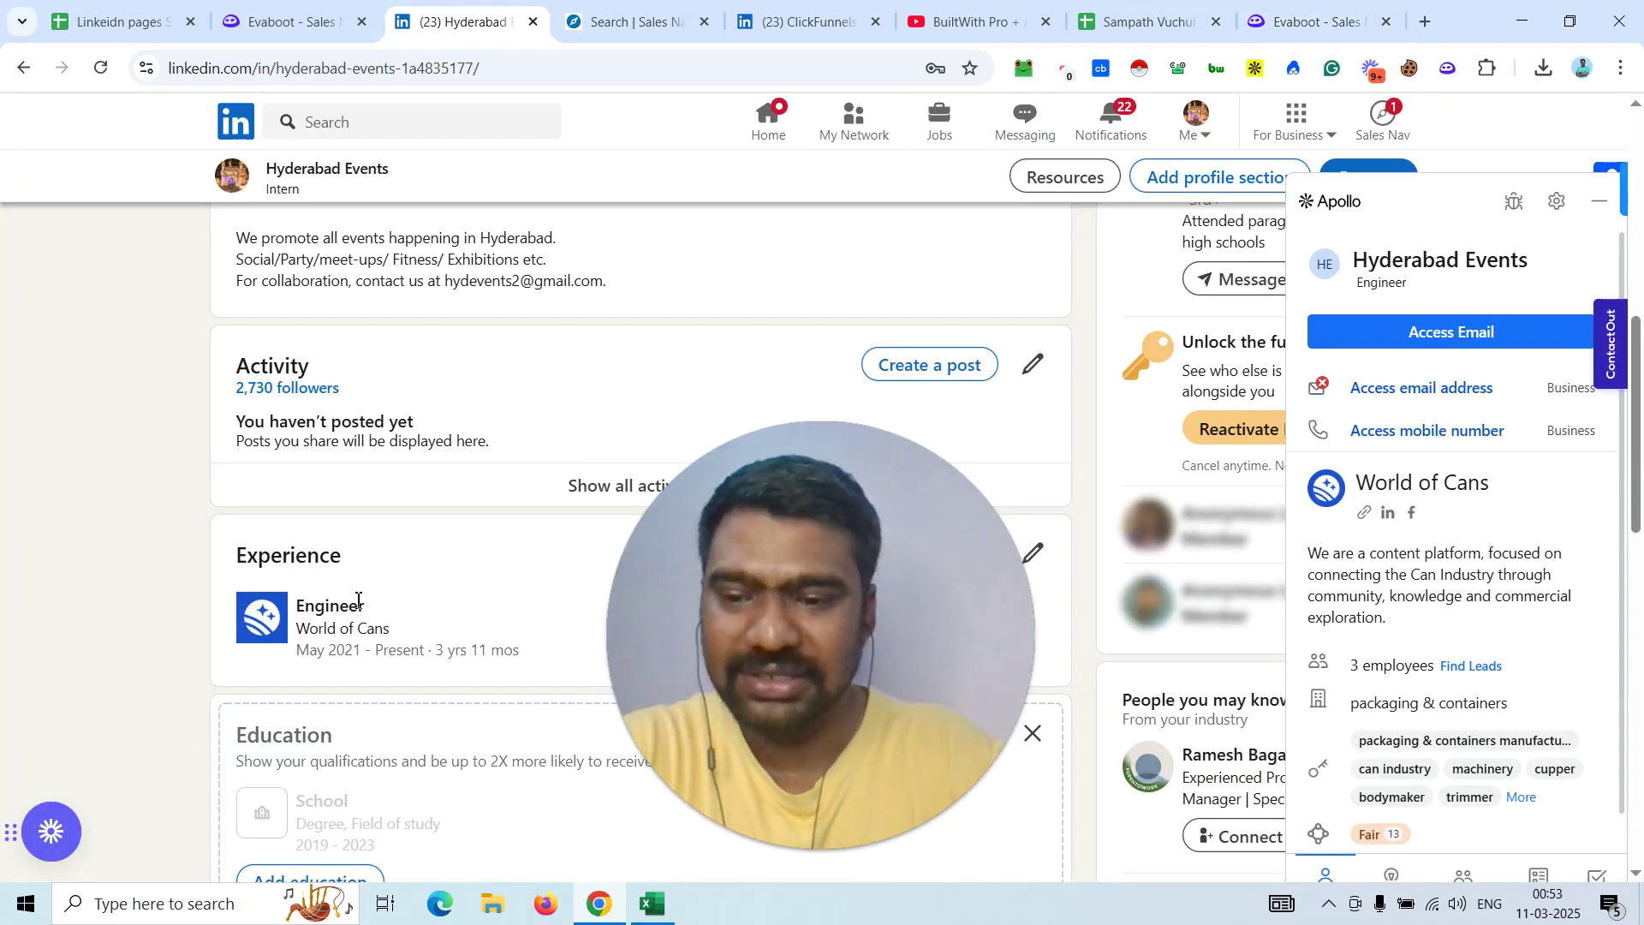
pyautogui.moveTo(358, 600); pyautogui.dragTo(519, 655)
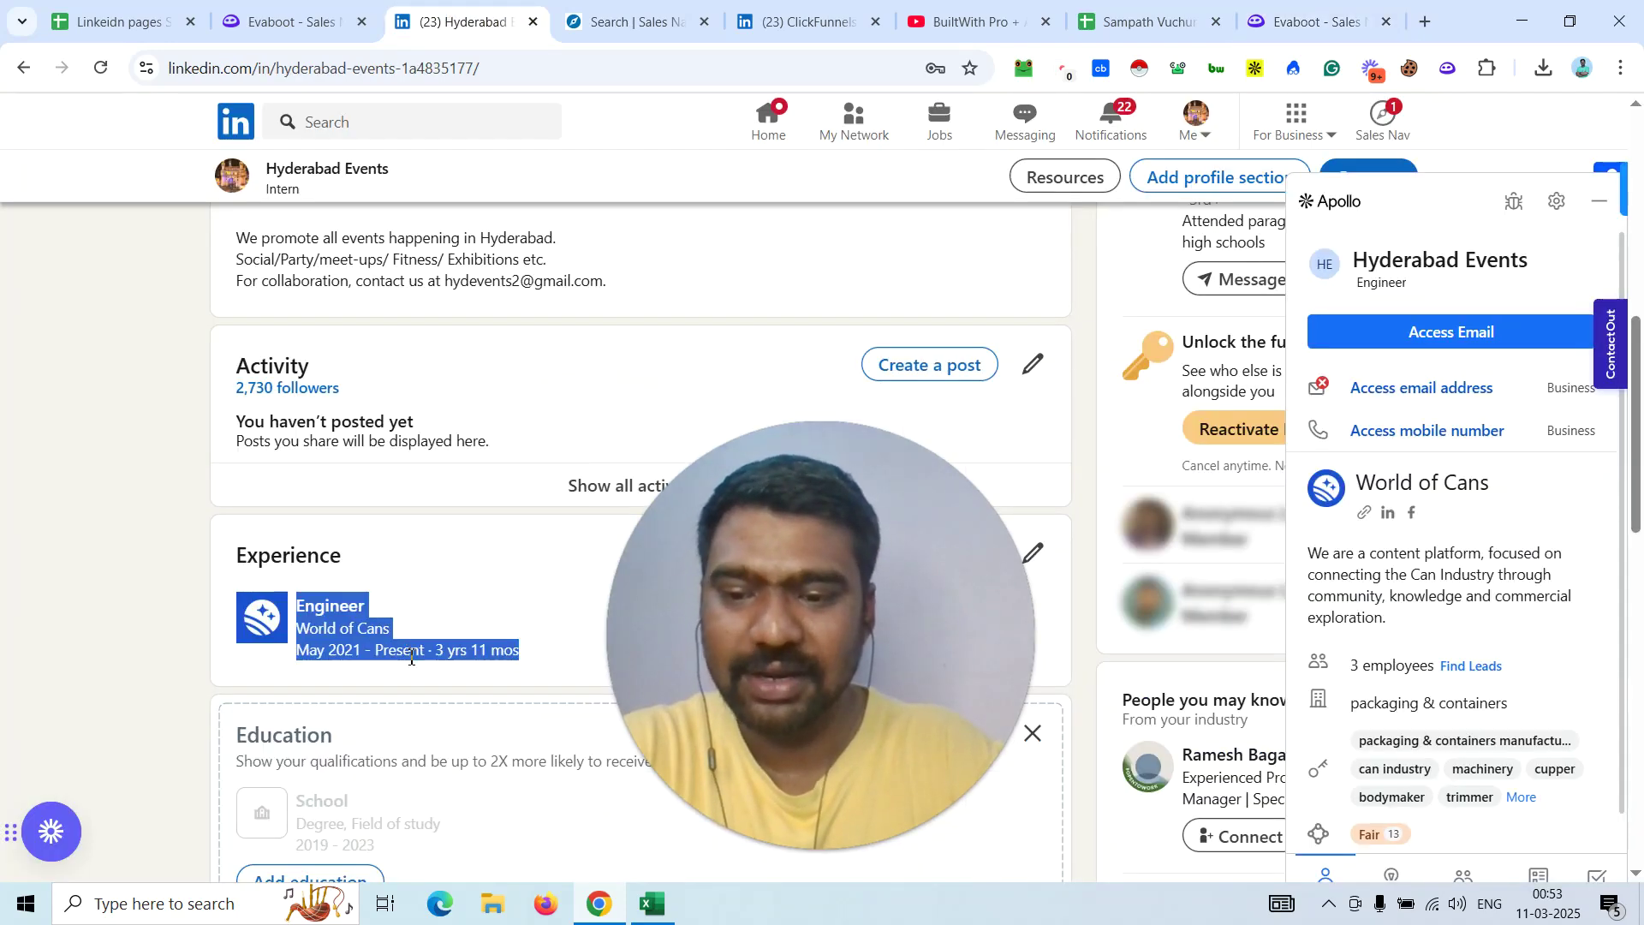
pyautogui.click(96, 582)
# Review the Sales Navigator search's company headcount and Following your company filters along with its results count
pyautogui.click(630, 21)
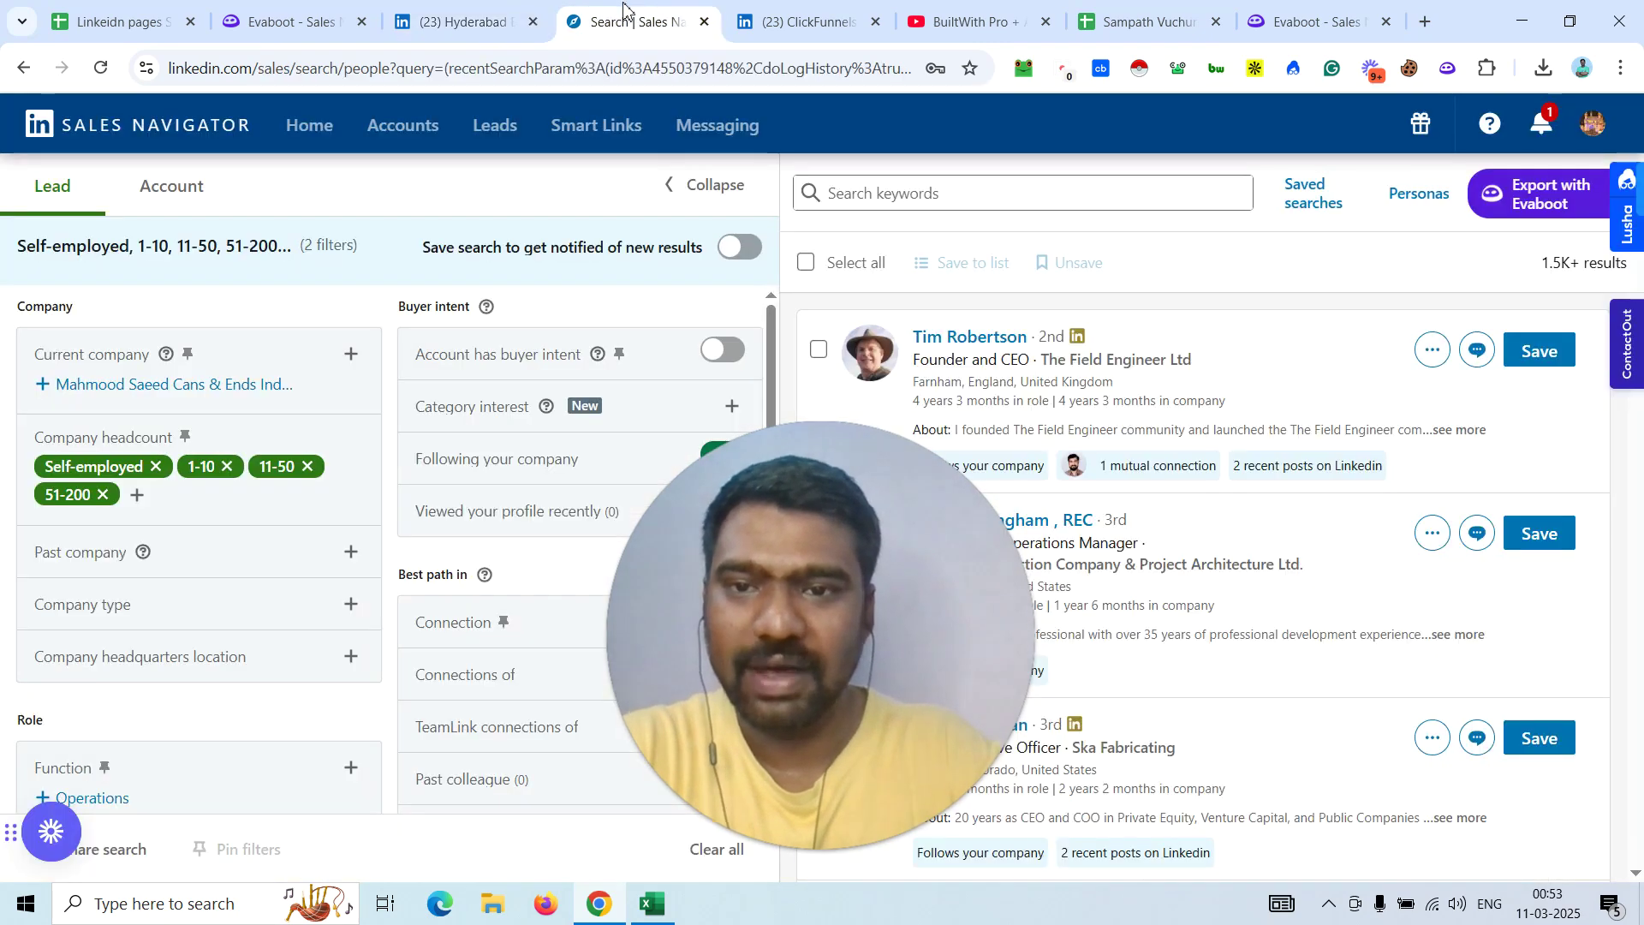
pyautogui.moveTo(743, 447); pyautogui.dragTo(890, 454)
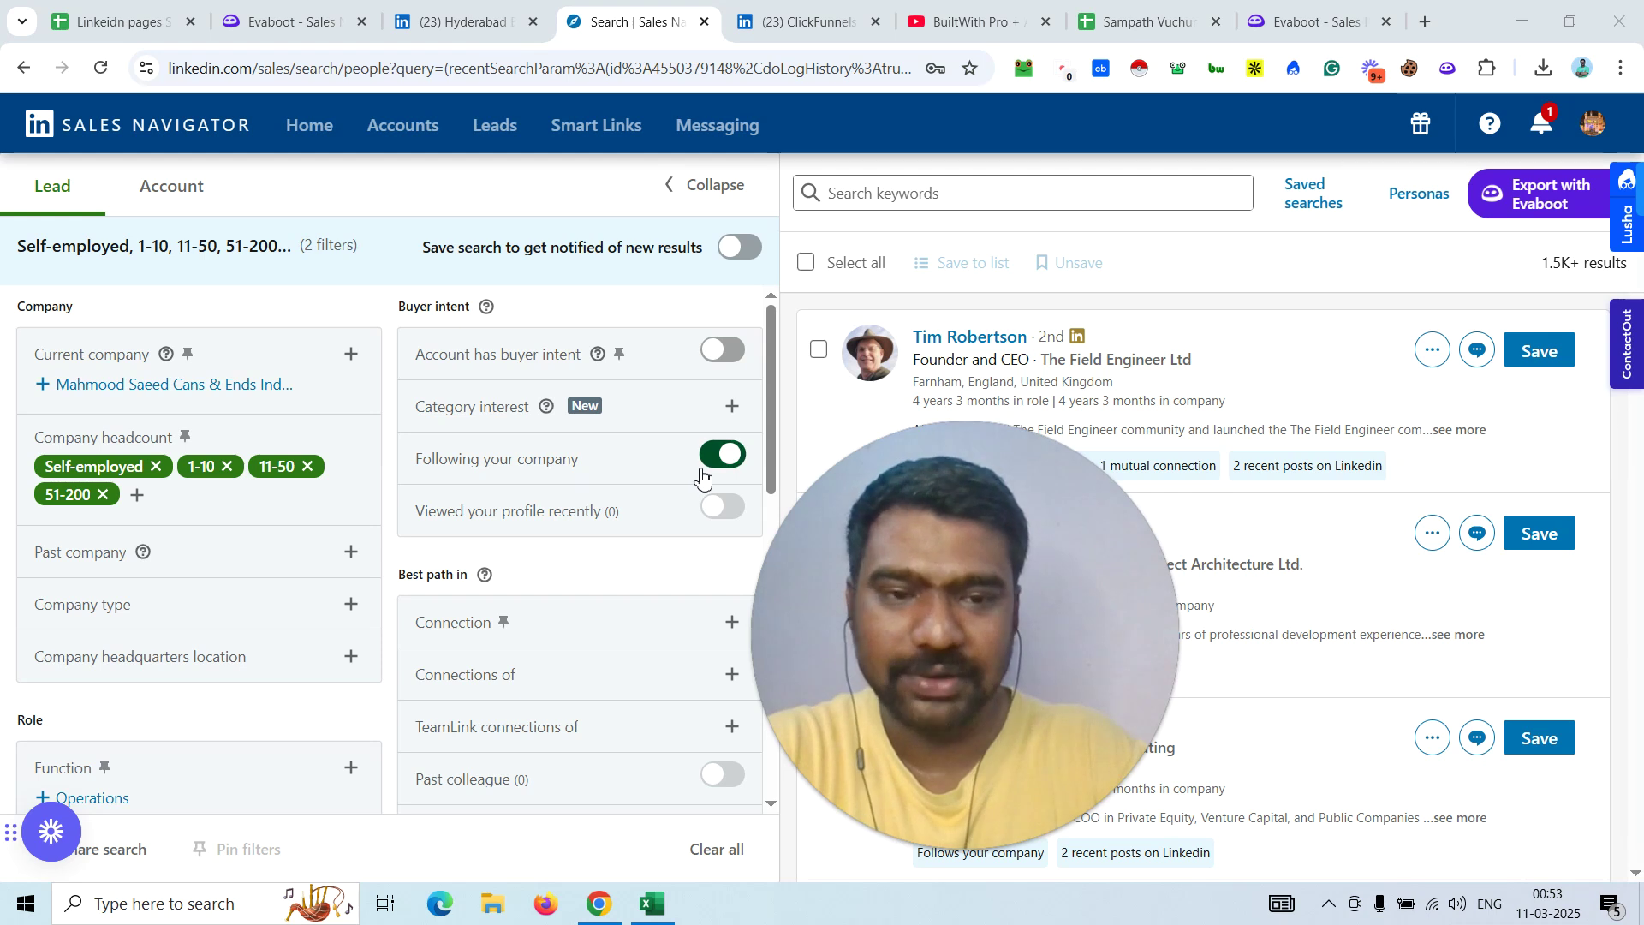
pyautogui.tripleClick(1573, 297)
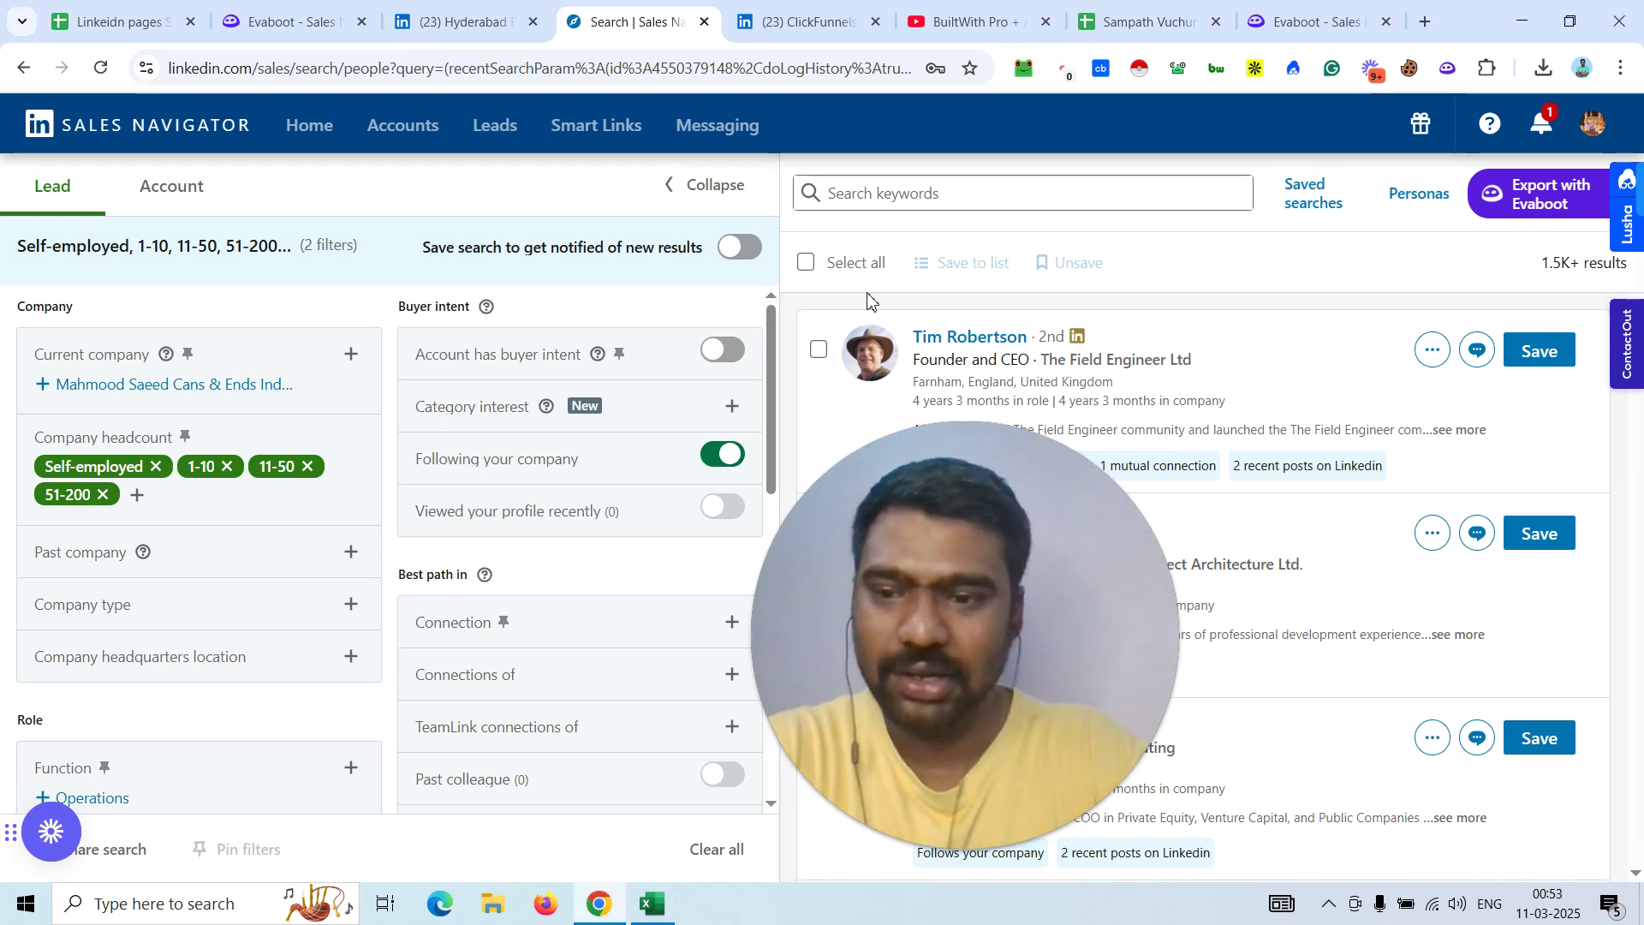
pyautogui.click(153, 505)
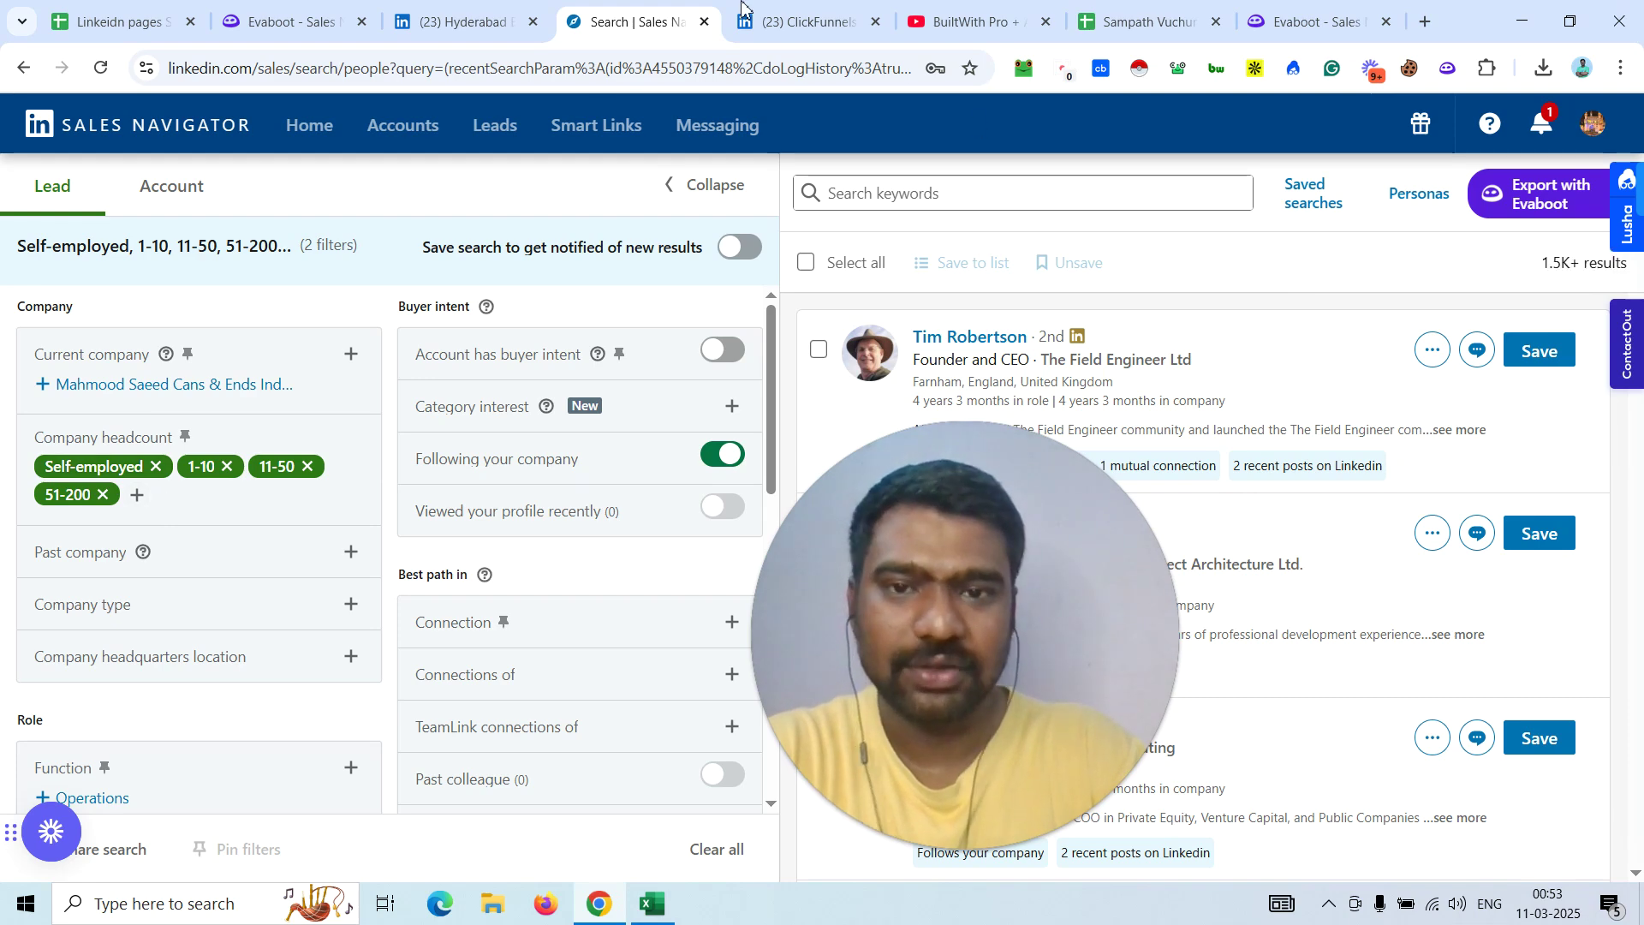
# Revisit the Evaboot exports list and the LinkedIn profile, ending back on the Sales Navigator results count
pyautogui.click(289, 22)
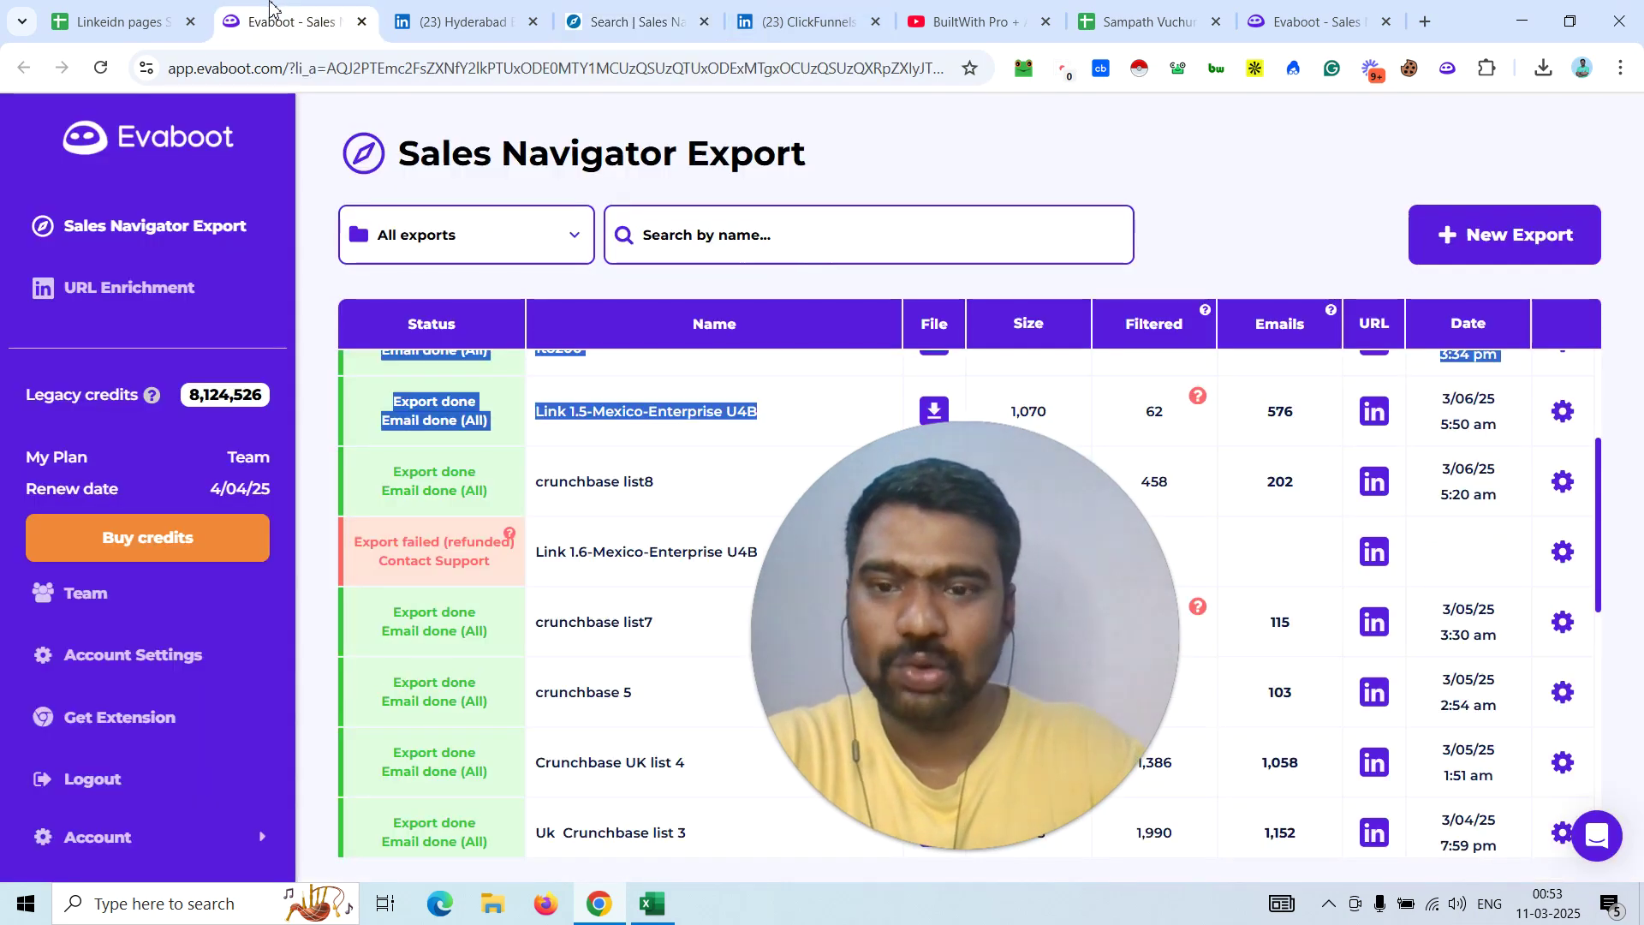
pyautogui.click(494, 7)
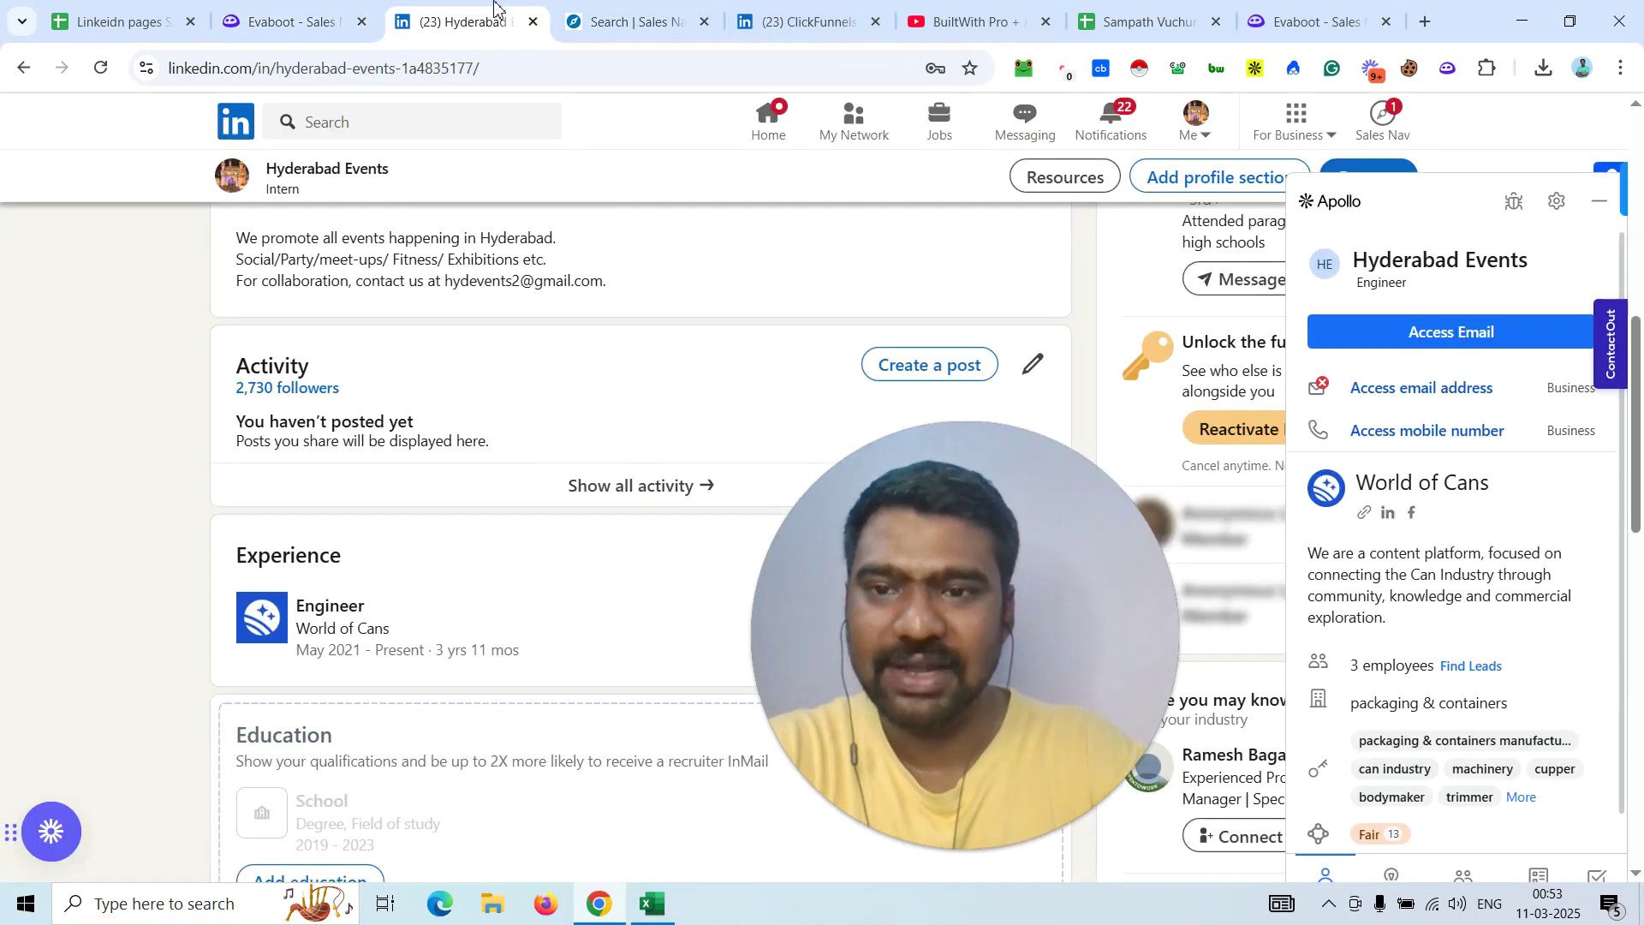
pyautogui.click(641, 12)
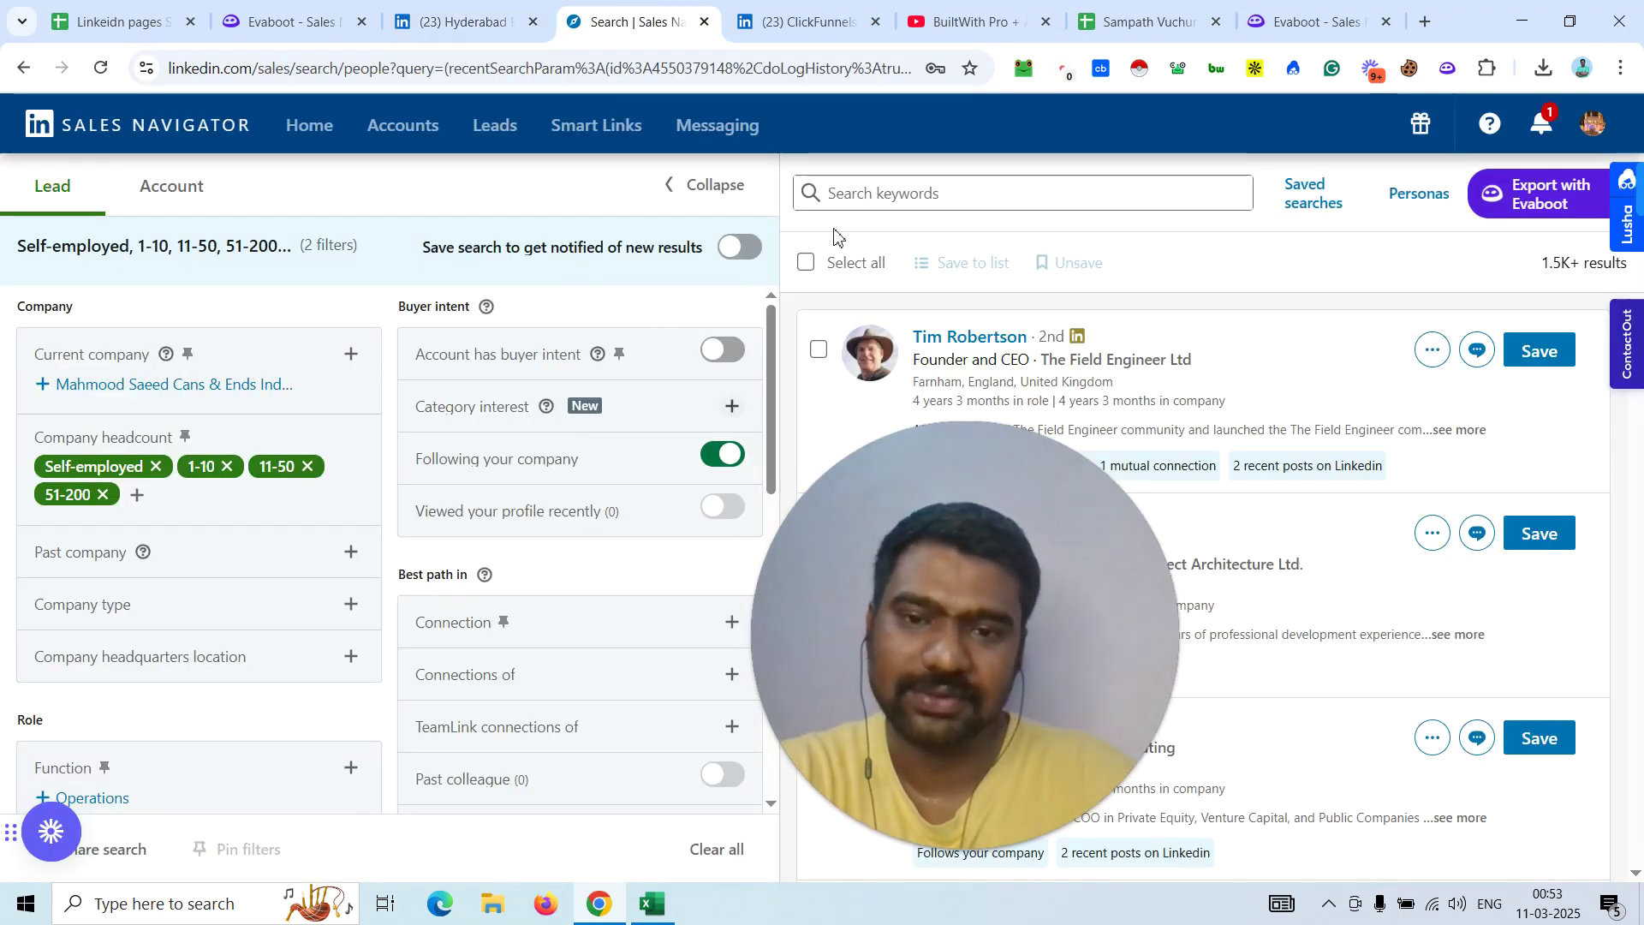
pyautogui.tripleClick(1553, 274)
# Open the BuiltWith Pro + Apollo io YouTube video page and highlight the contact details in its description
pyautogui.click(996, 18)
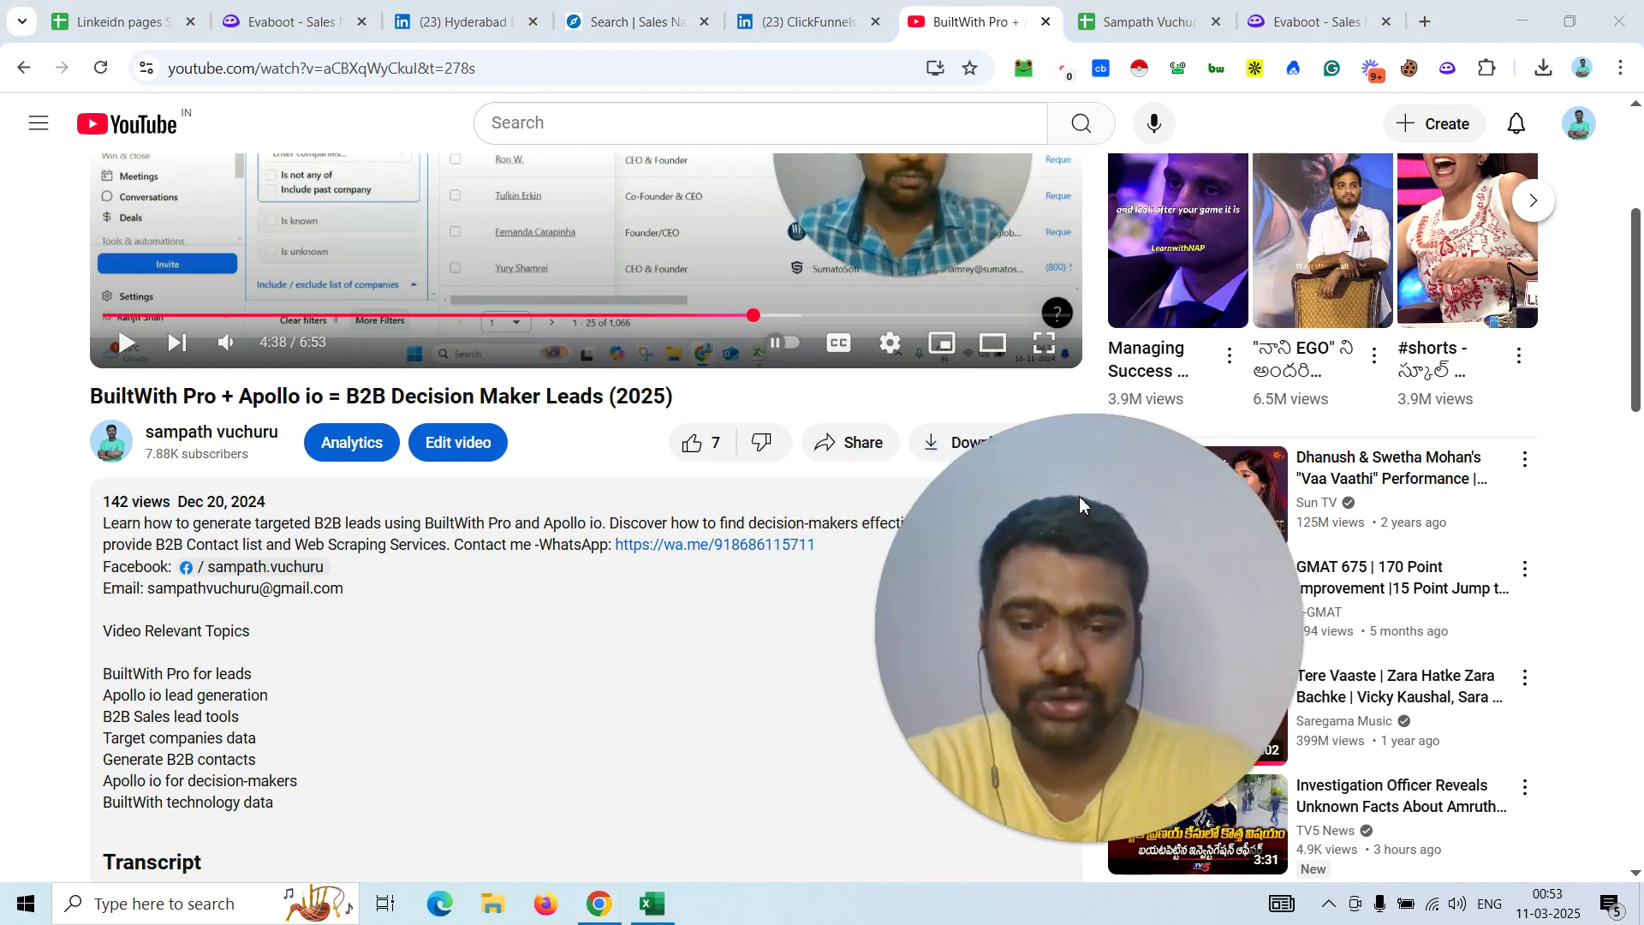
pyautogui.moveTo(539, 545); pyautogui.dragTo(657, 568)
pyautogui.click(402, 606)
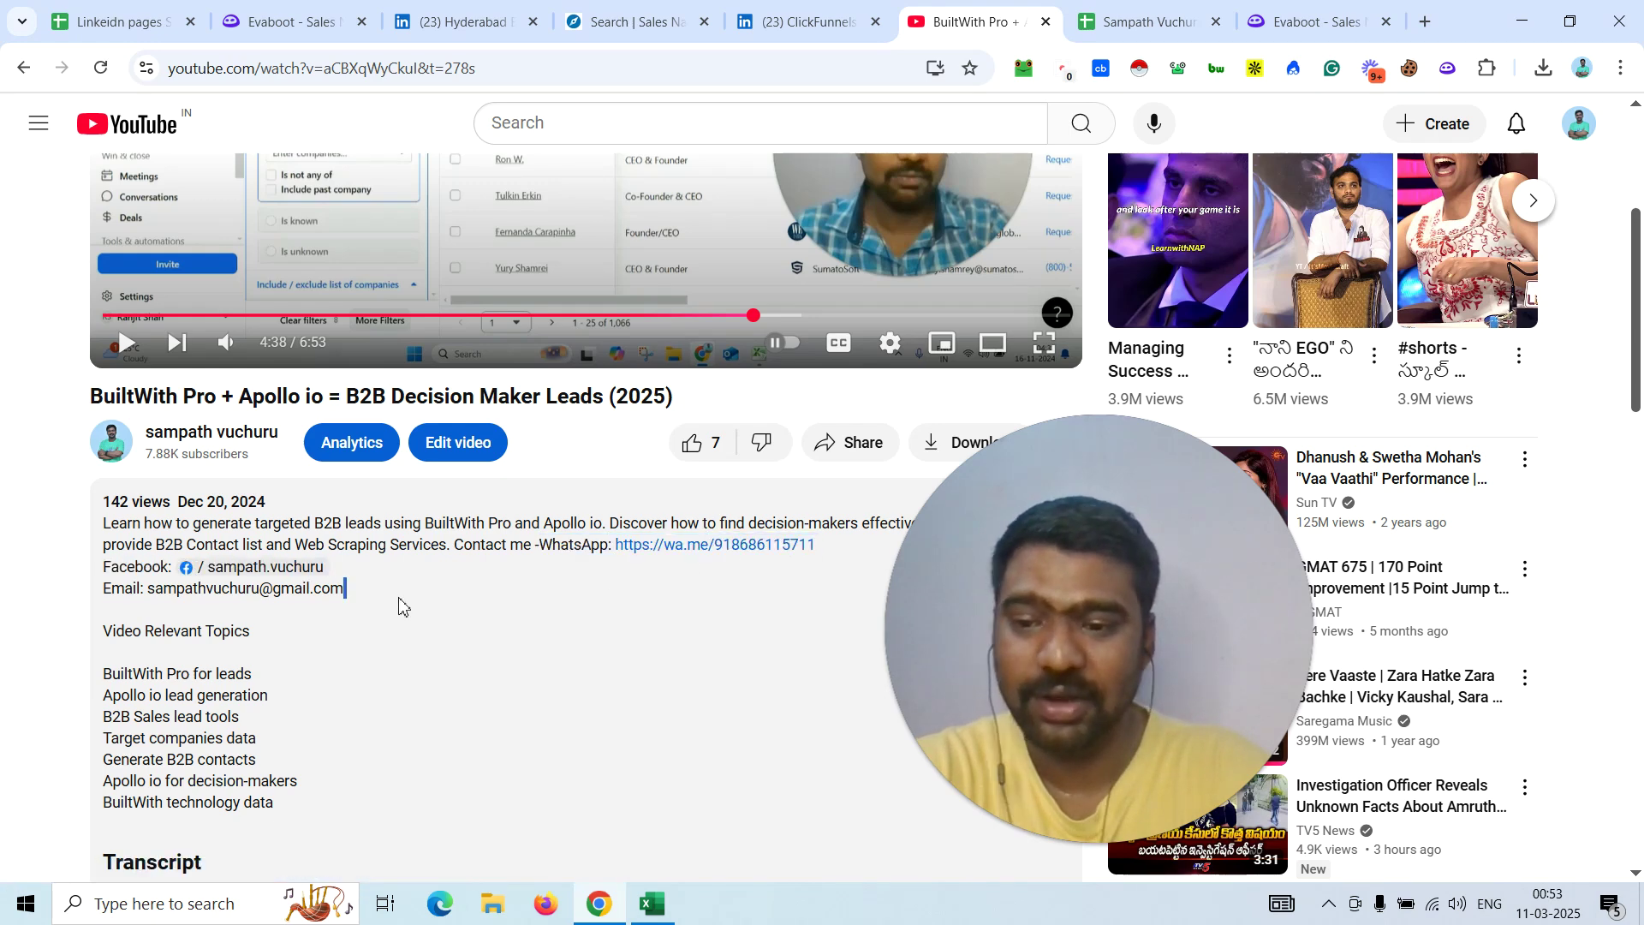
pyautogui.moveTo(402, 606); pyautogui.dragTo(137, 538)
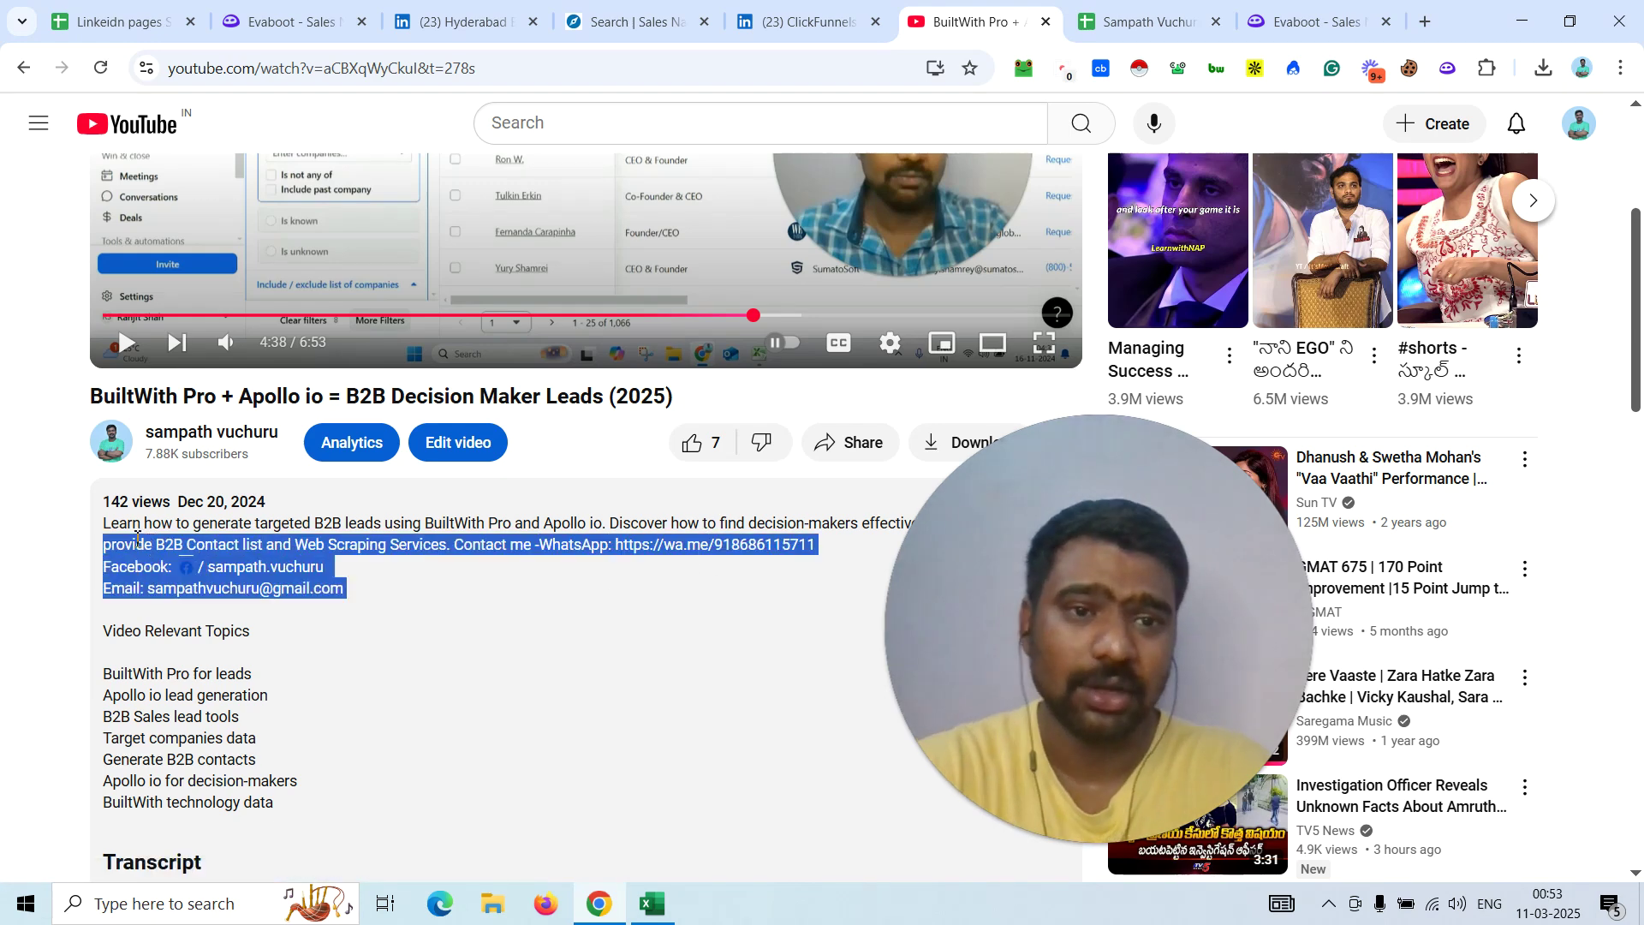
# Switch to the Data List Example spreadsheet in Google Sheets and show its Linkedin Data scraping sheet
pyautogui.click(1088, 7)
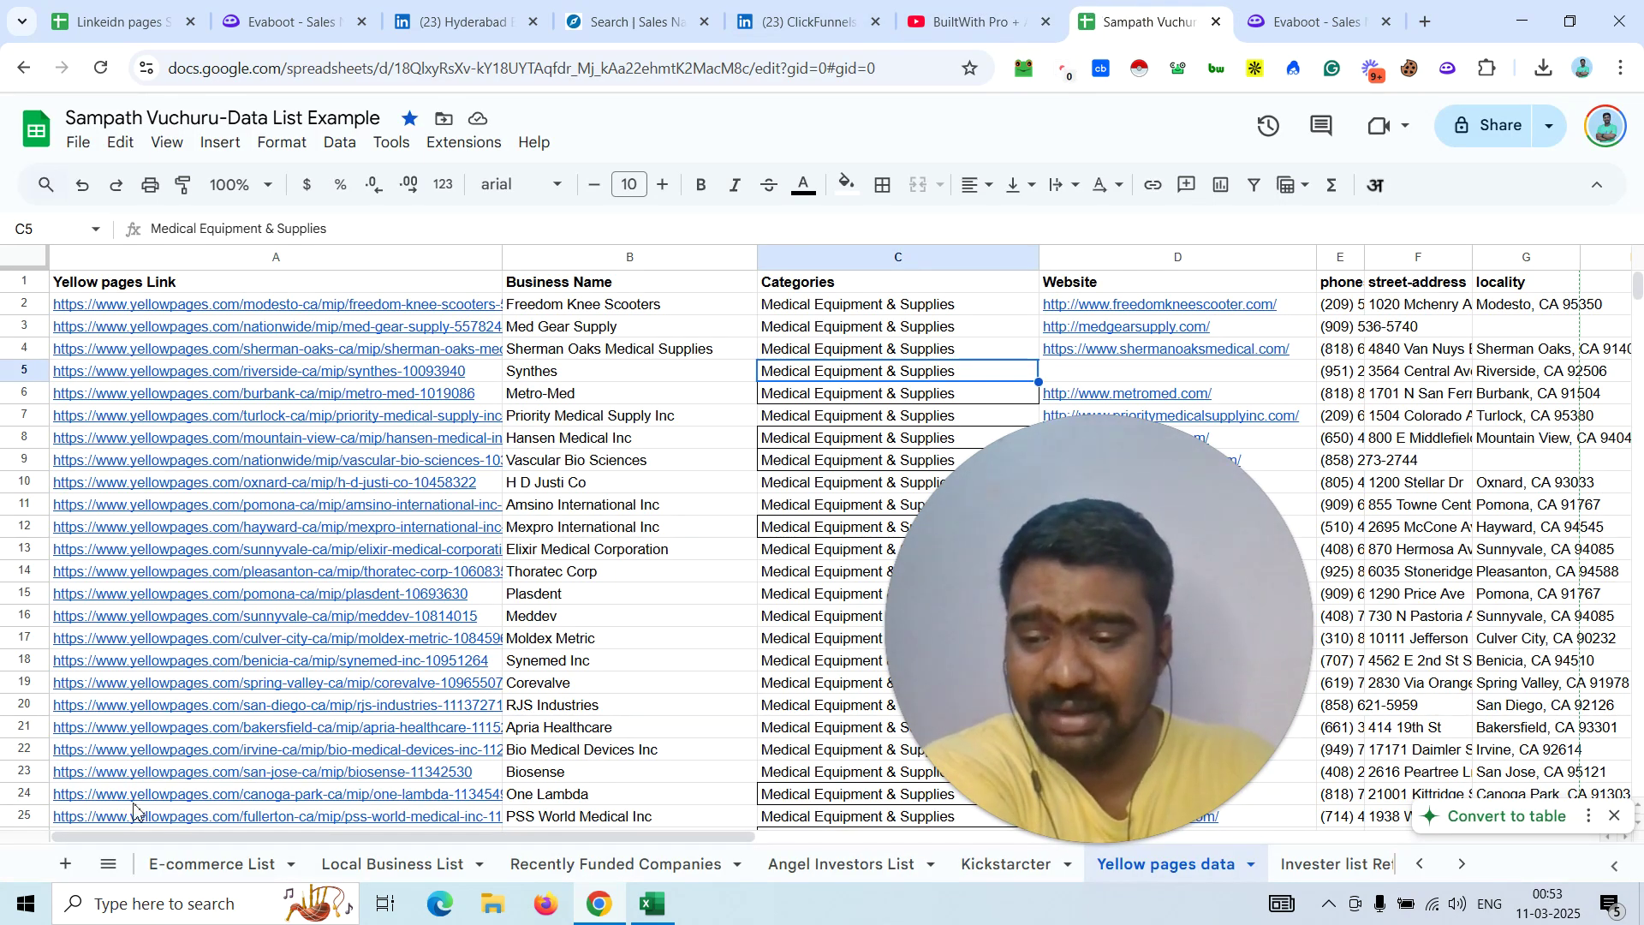
pyautogui.click(109, 863)
pyautogui.scroll(1, 393, 618)
pyautogui.click(309, 588)
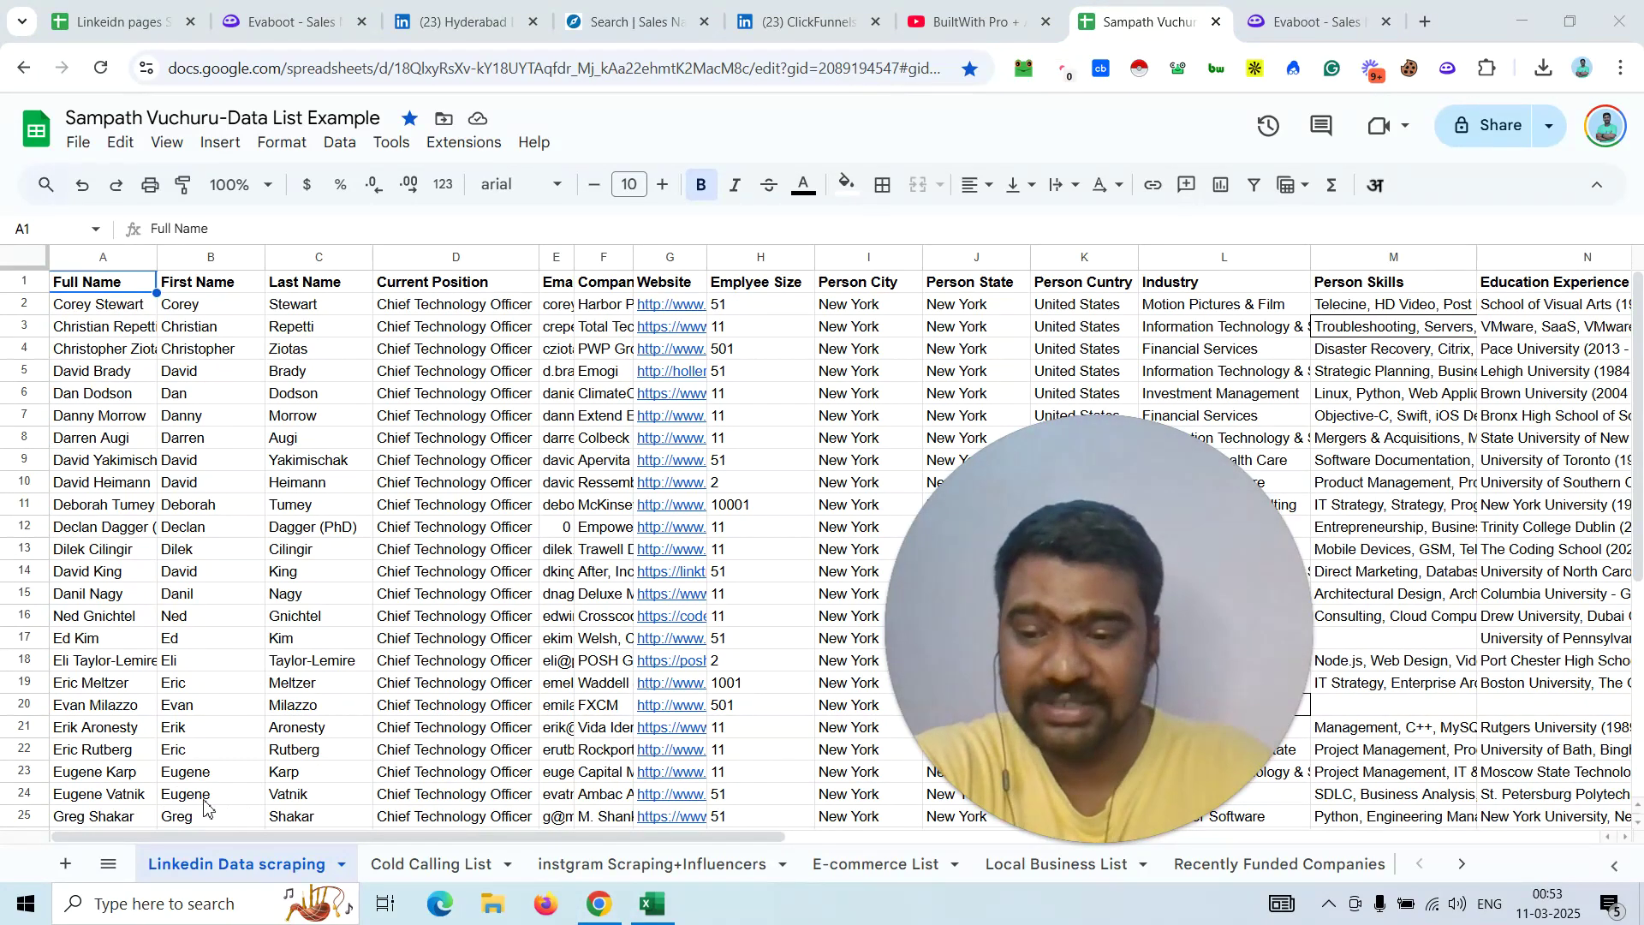
# Show the Cold Calling List sheet and examine its num_of_connections column at row 5
pyautogui.click(108, 863)
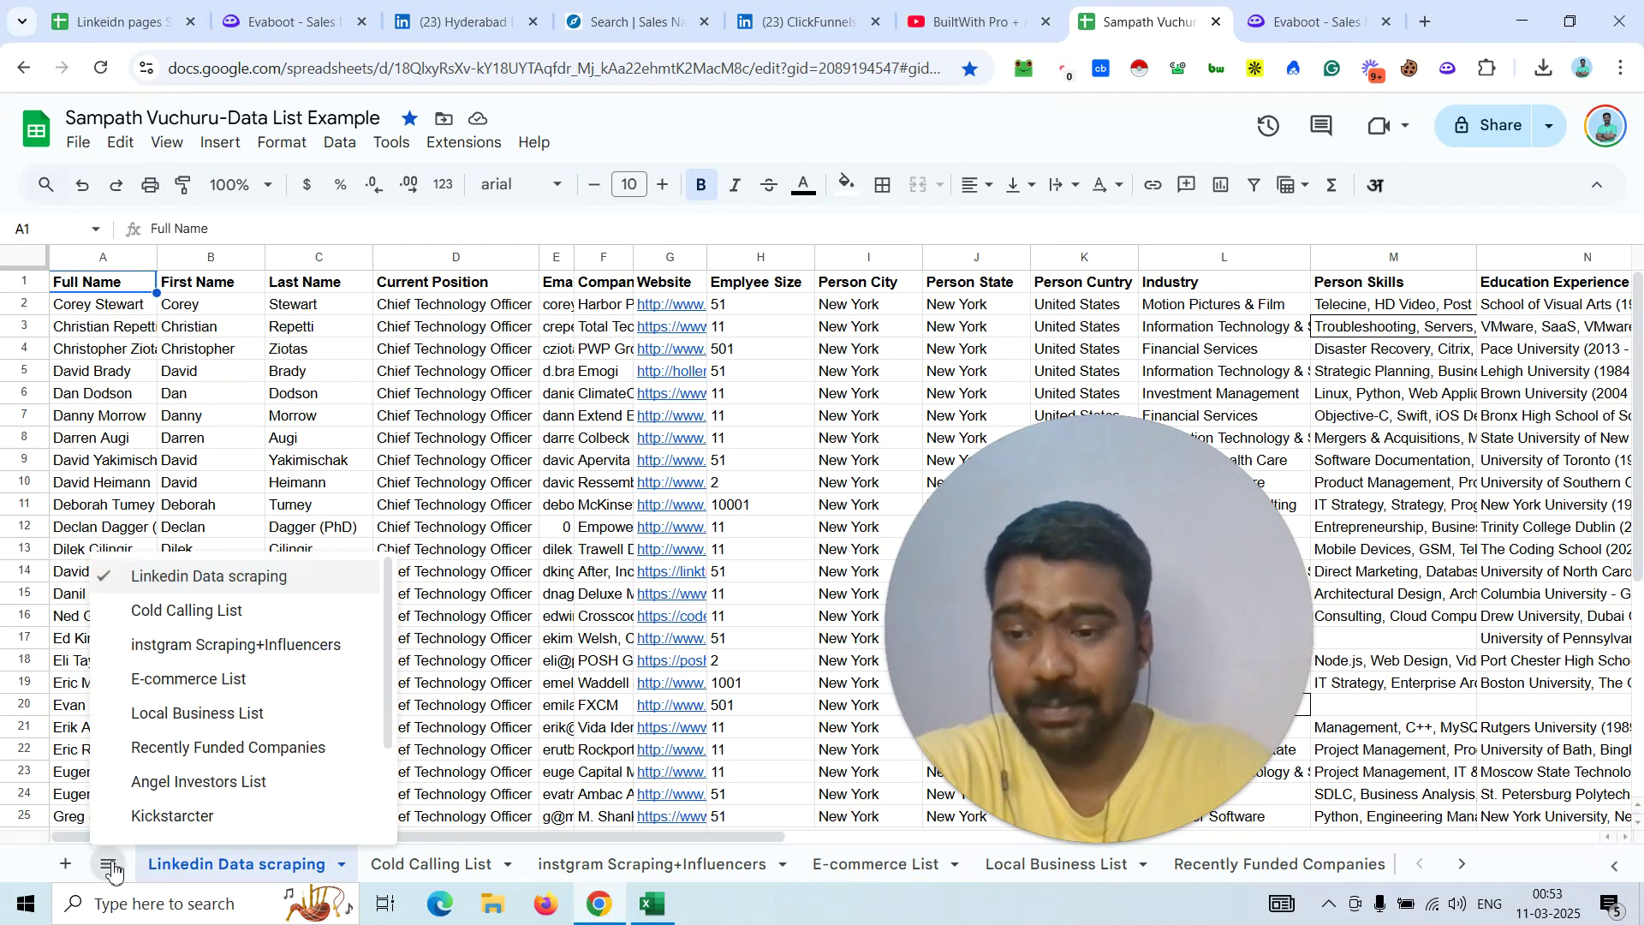
pyautogui.click(329, 620)
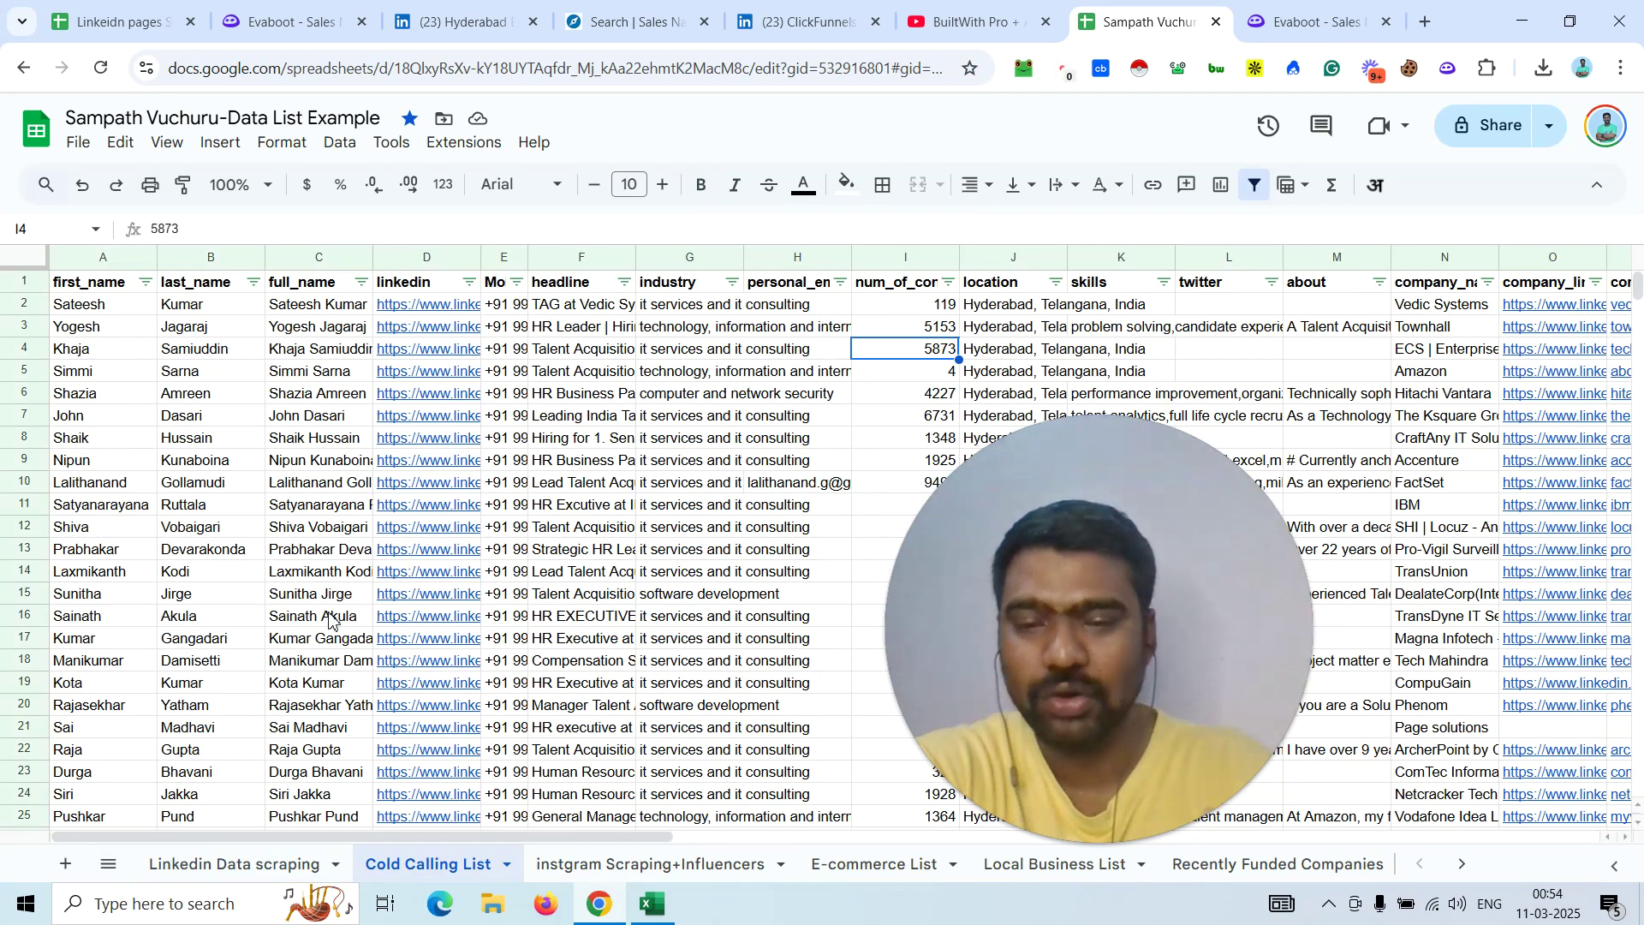
pyautogui.click(862, 377)
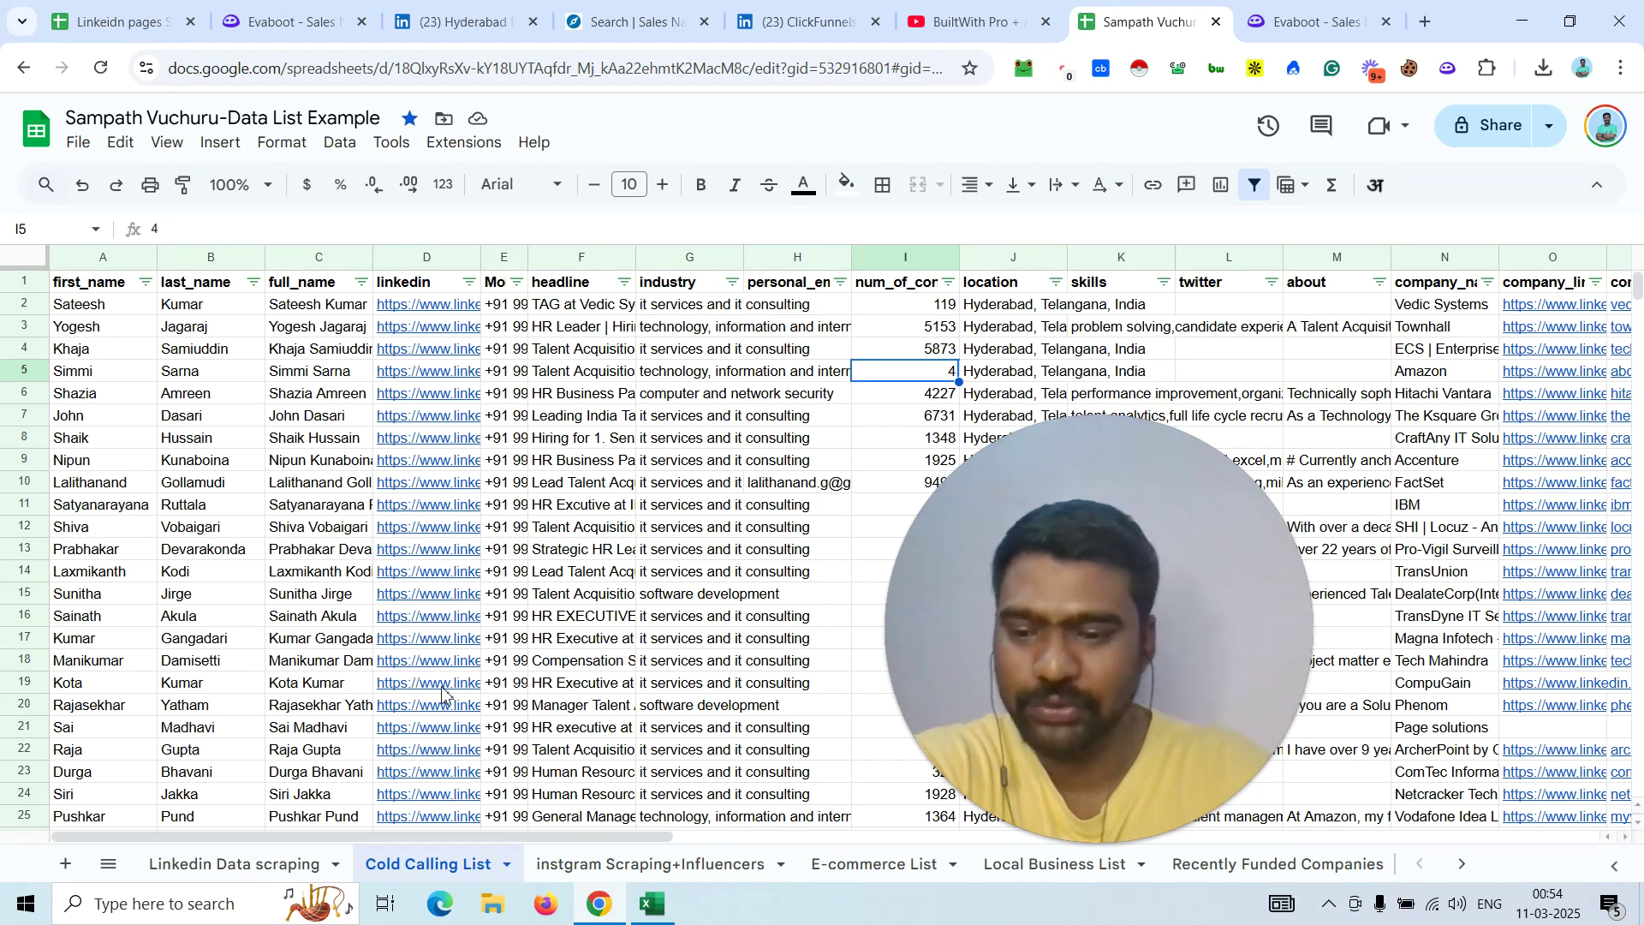
# Show the instgram Scraping+Influencers sheet and examine the profile URL in cell B6
pyautogui.click(106, 870)
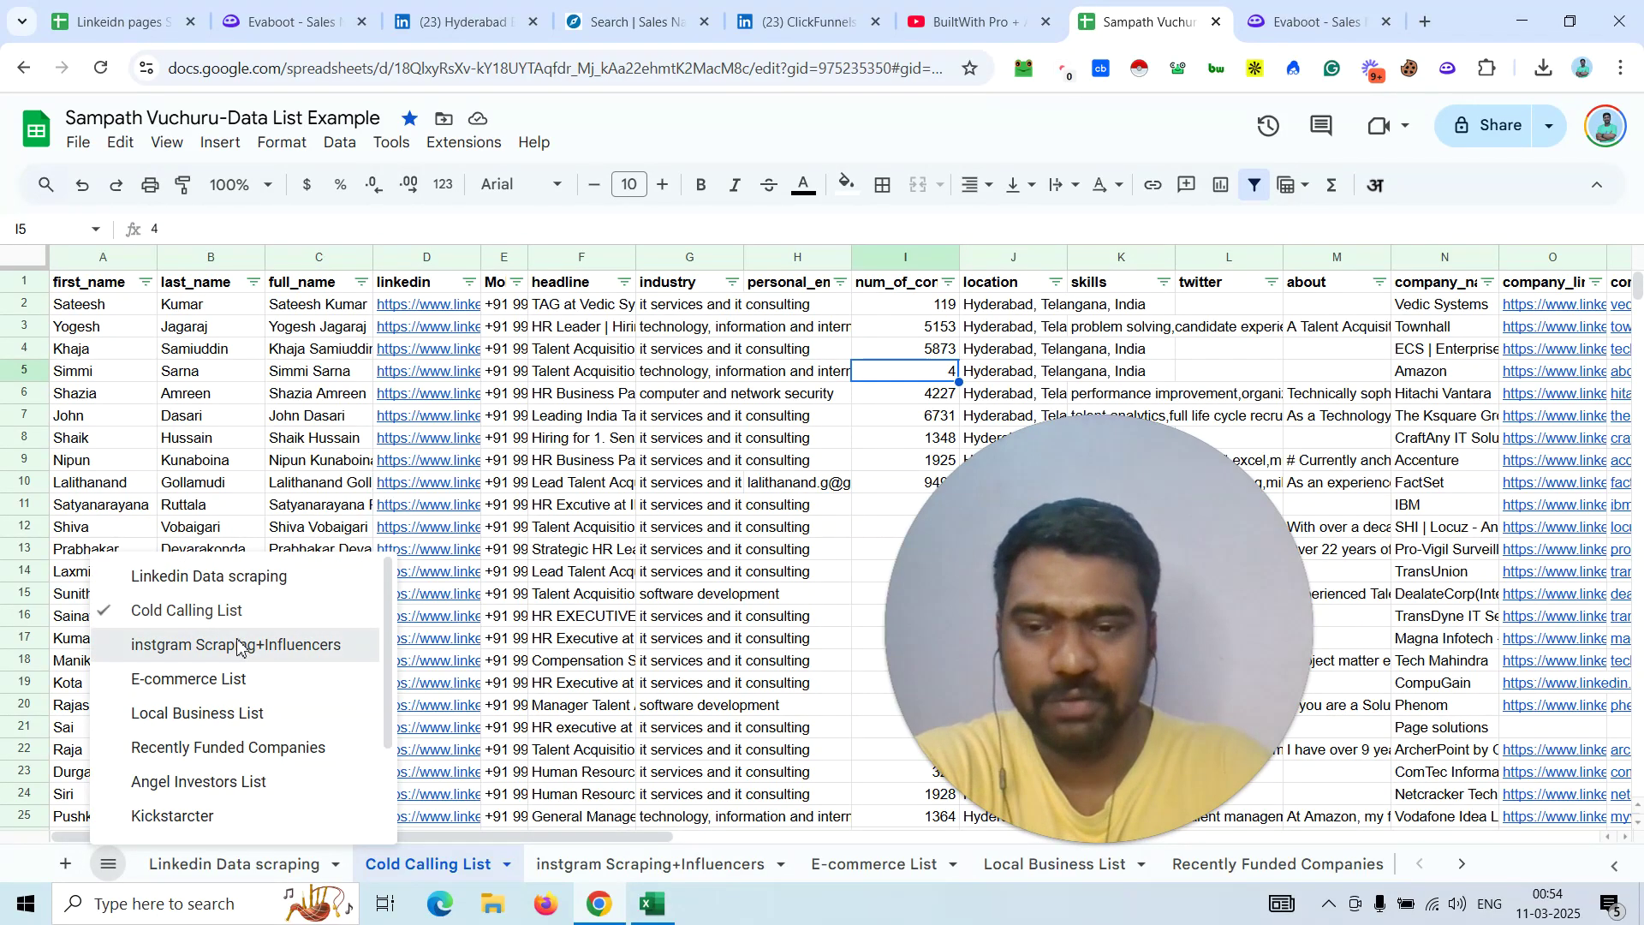
pyautogui.click(237, 647)
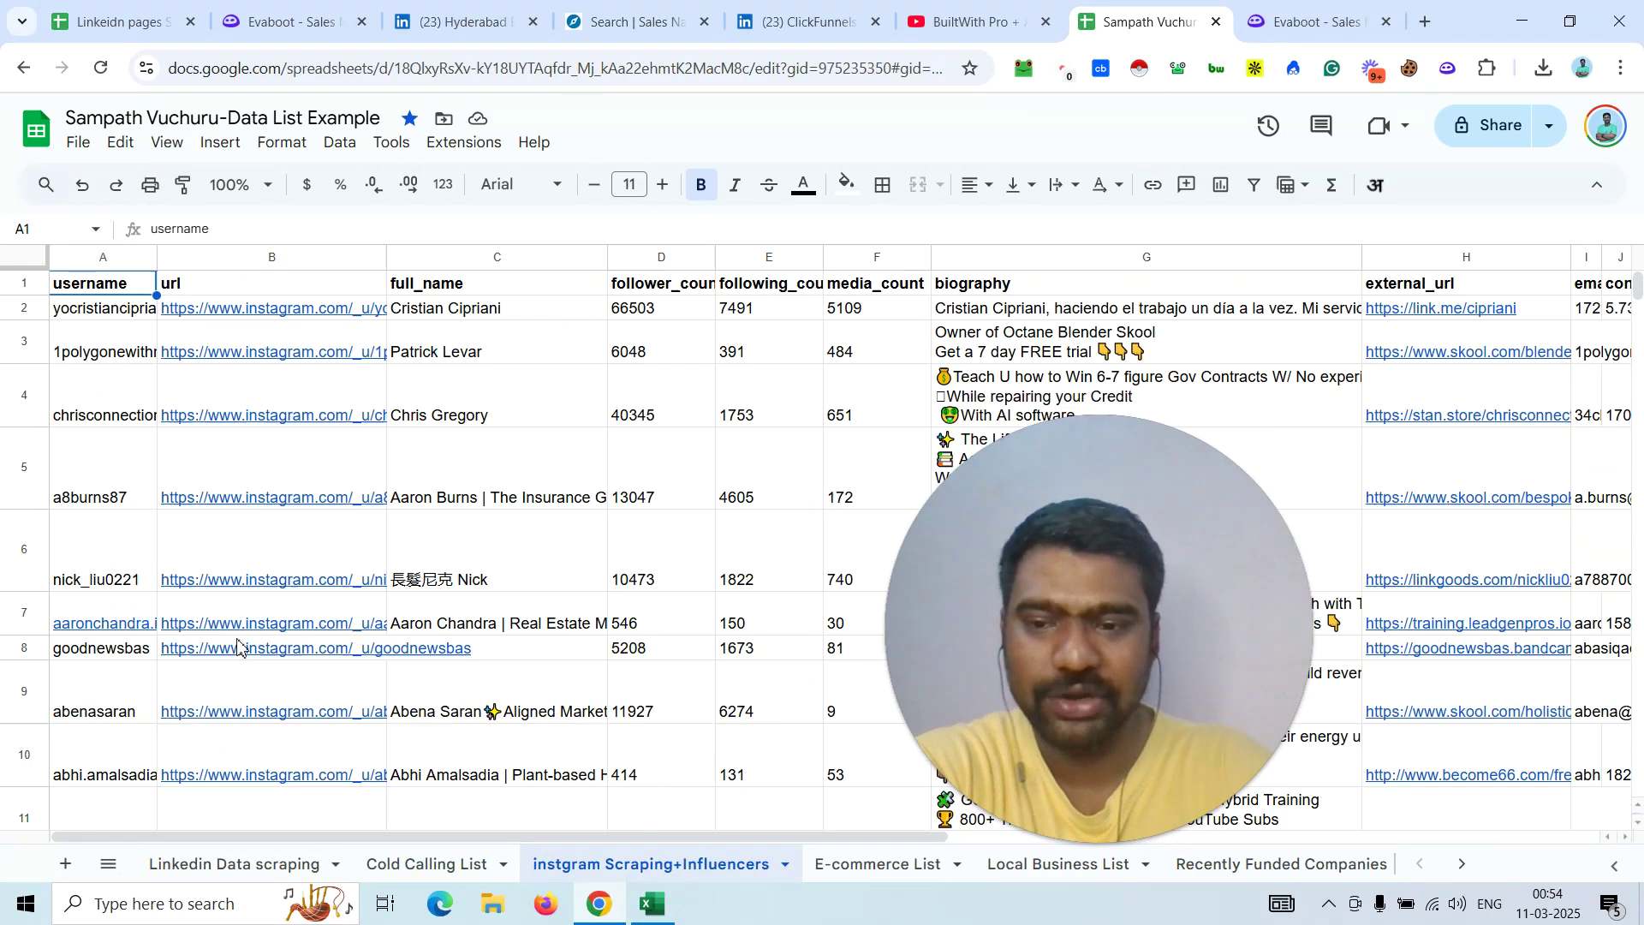
pyautogui.click(285, 539)
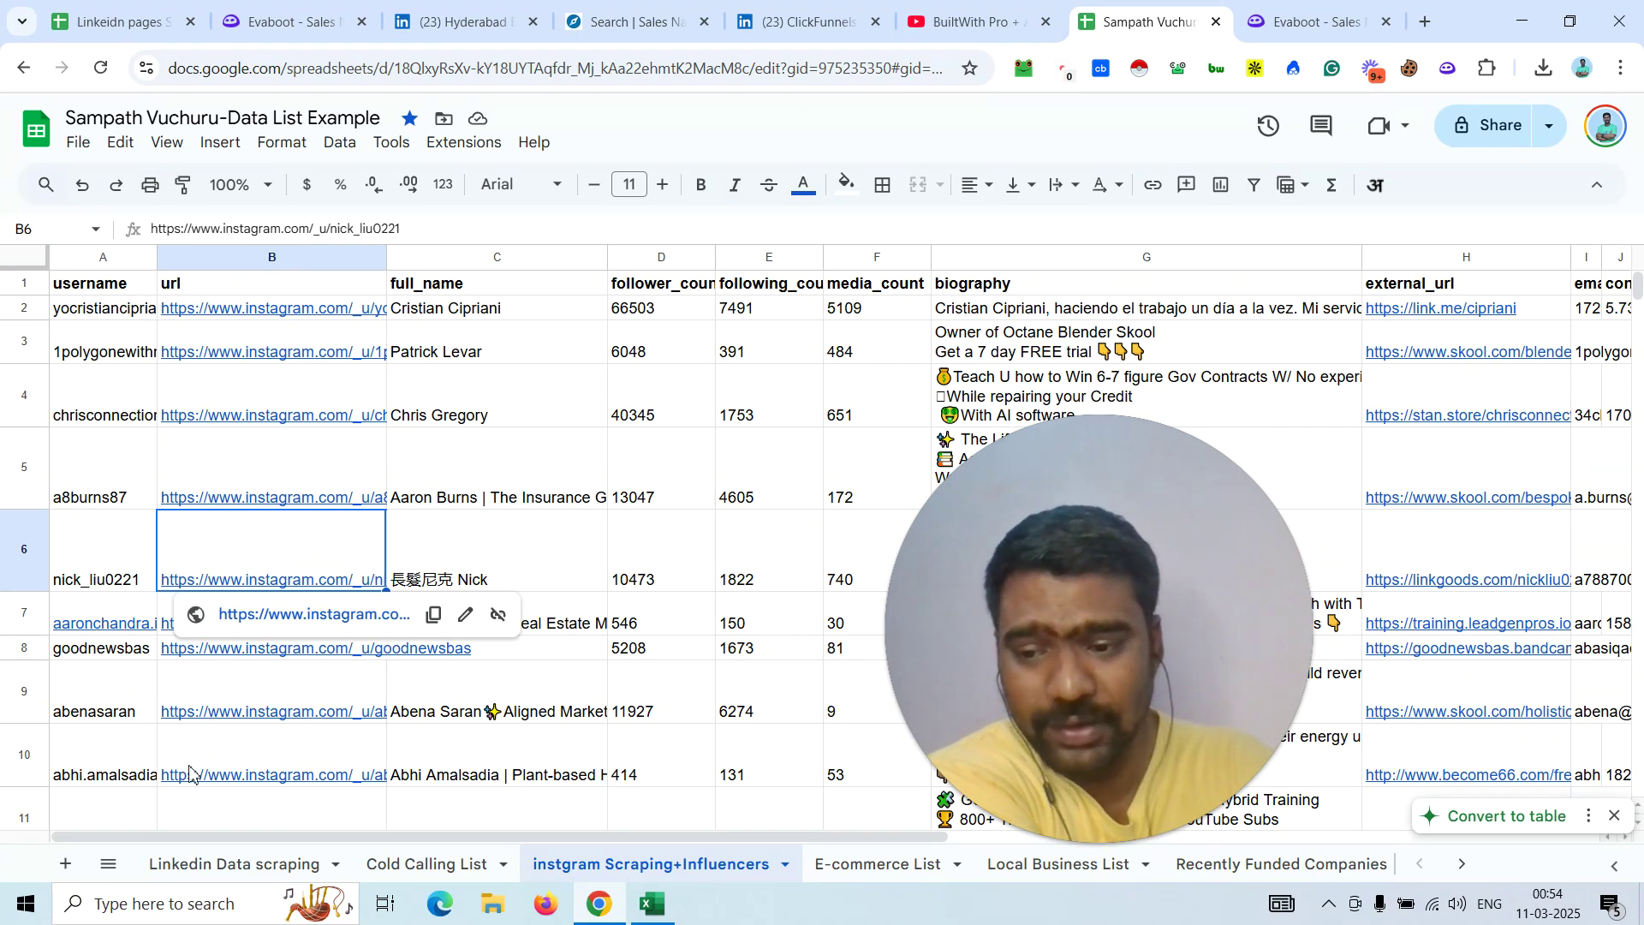
# Show the E-commerce List sheet and the Local Business List sheet, examining the latter's Instagram cell G4 and Address cell K5
pyautogui.click(107, 870)
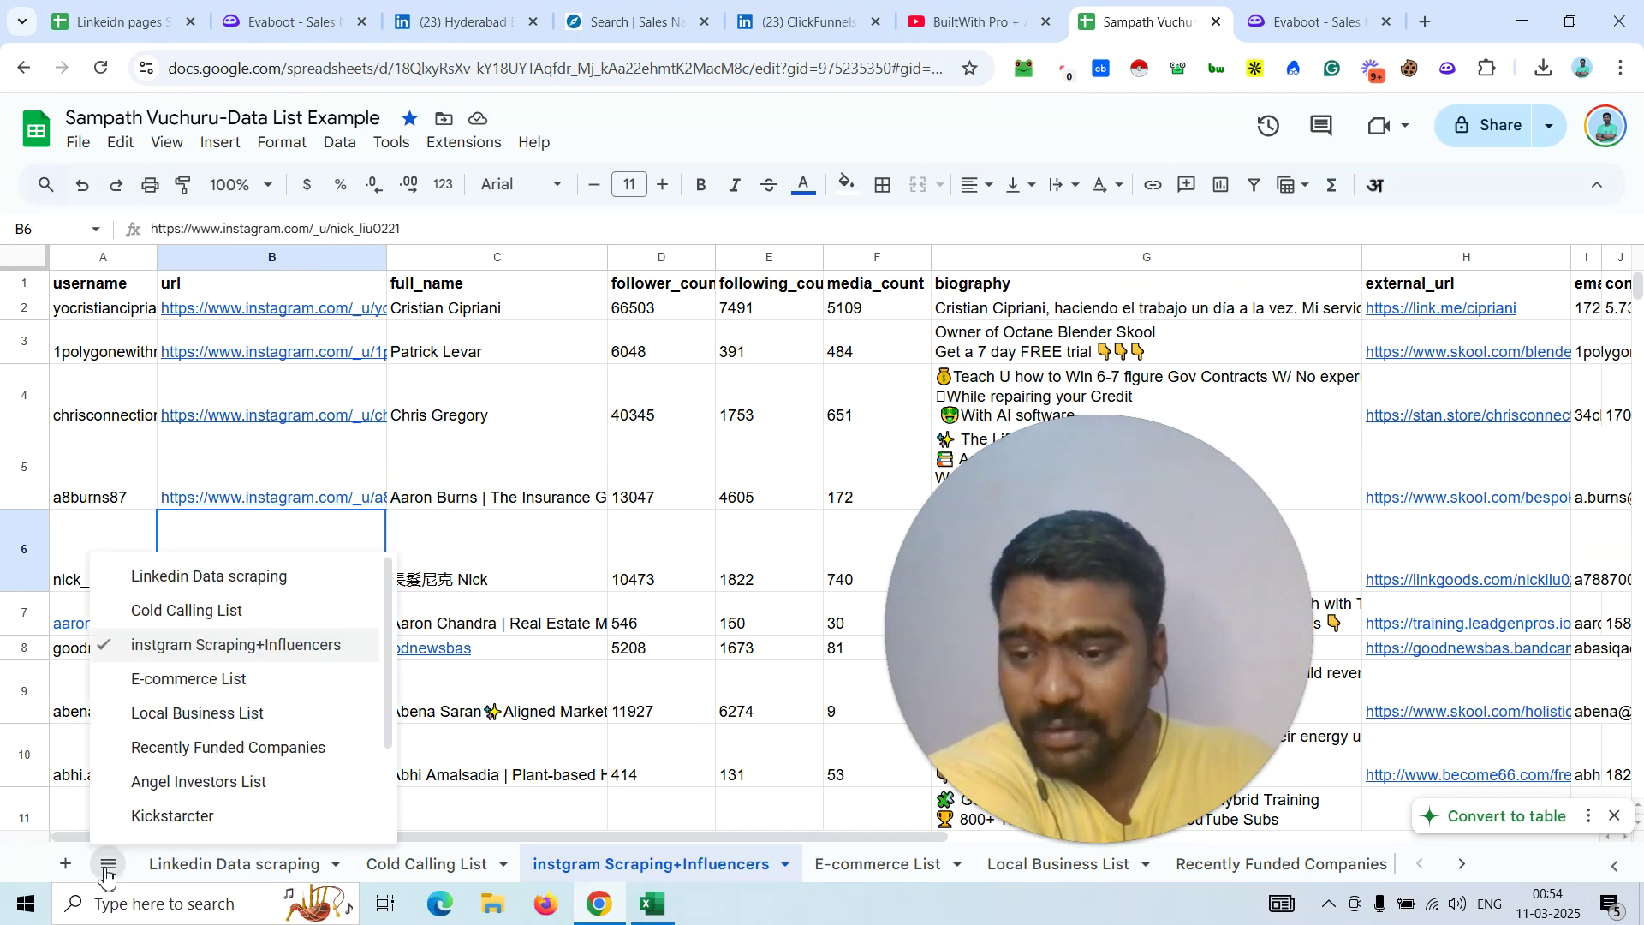
pyautogui.click(190, 680)
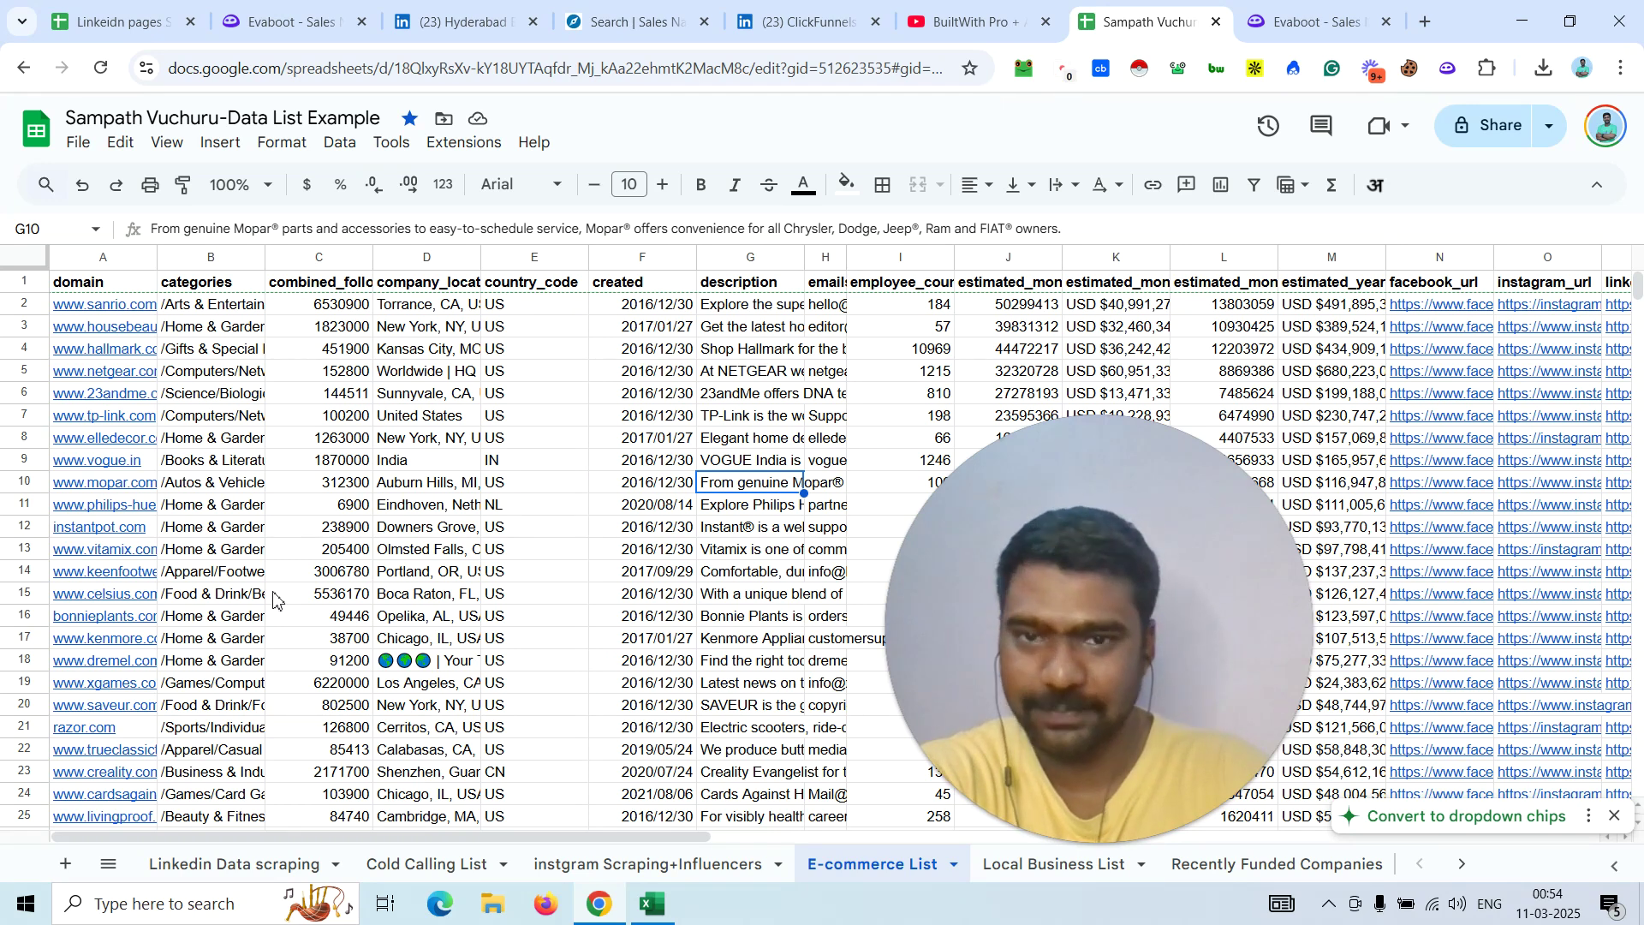
pyautogui.click(109, 864)
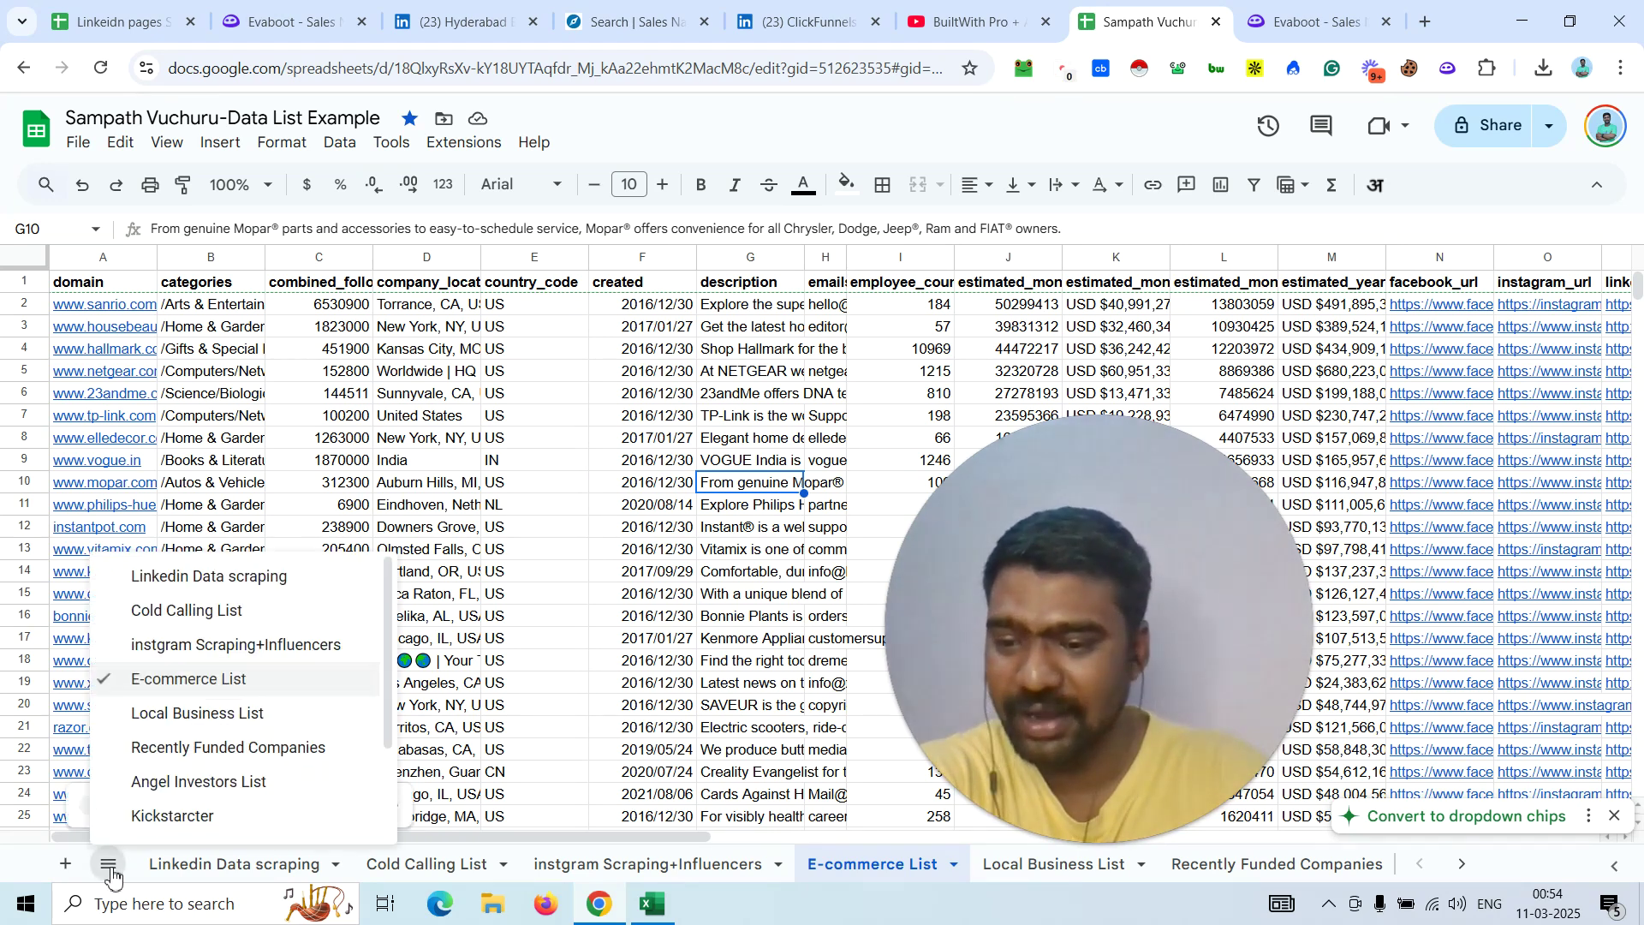
pyautogui.click(251, 723)
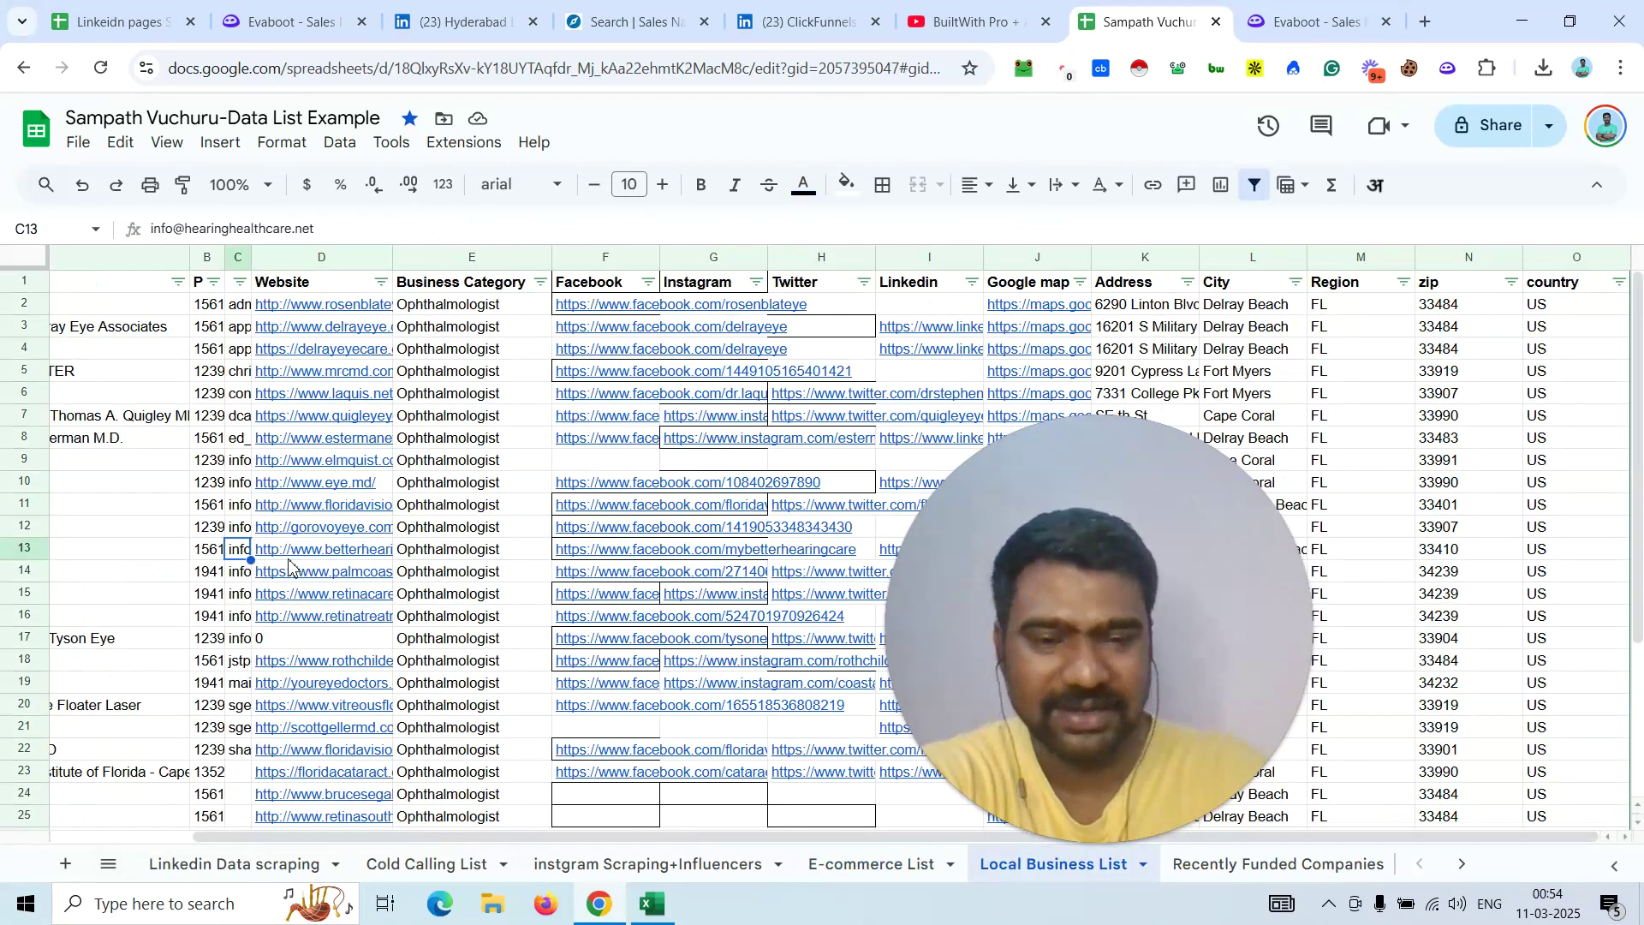
pyautogui.click(704, 359)
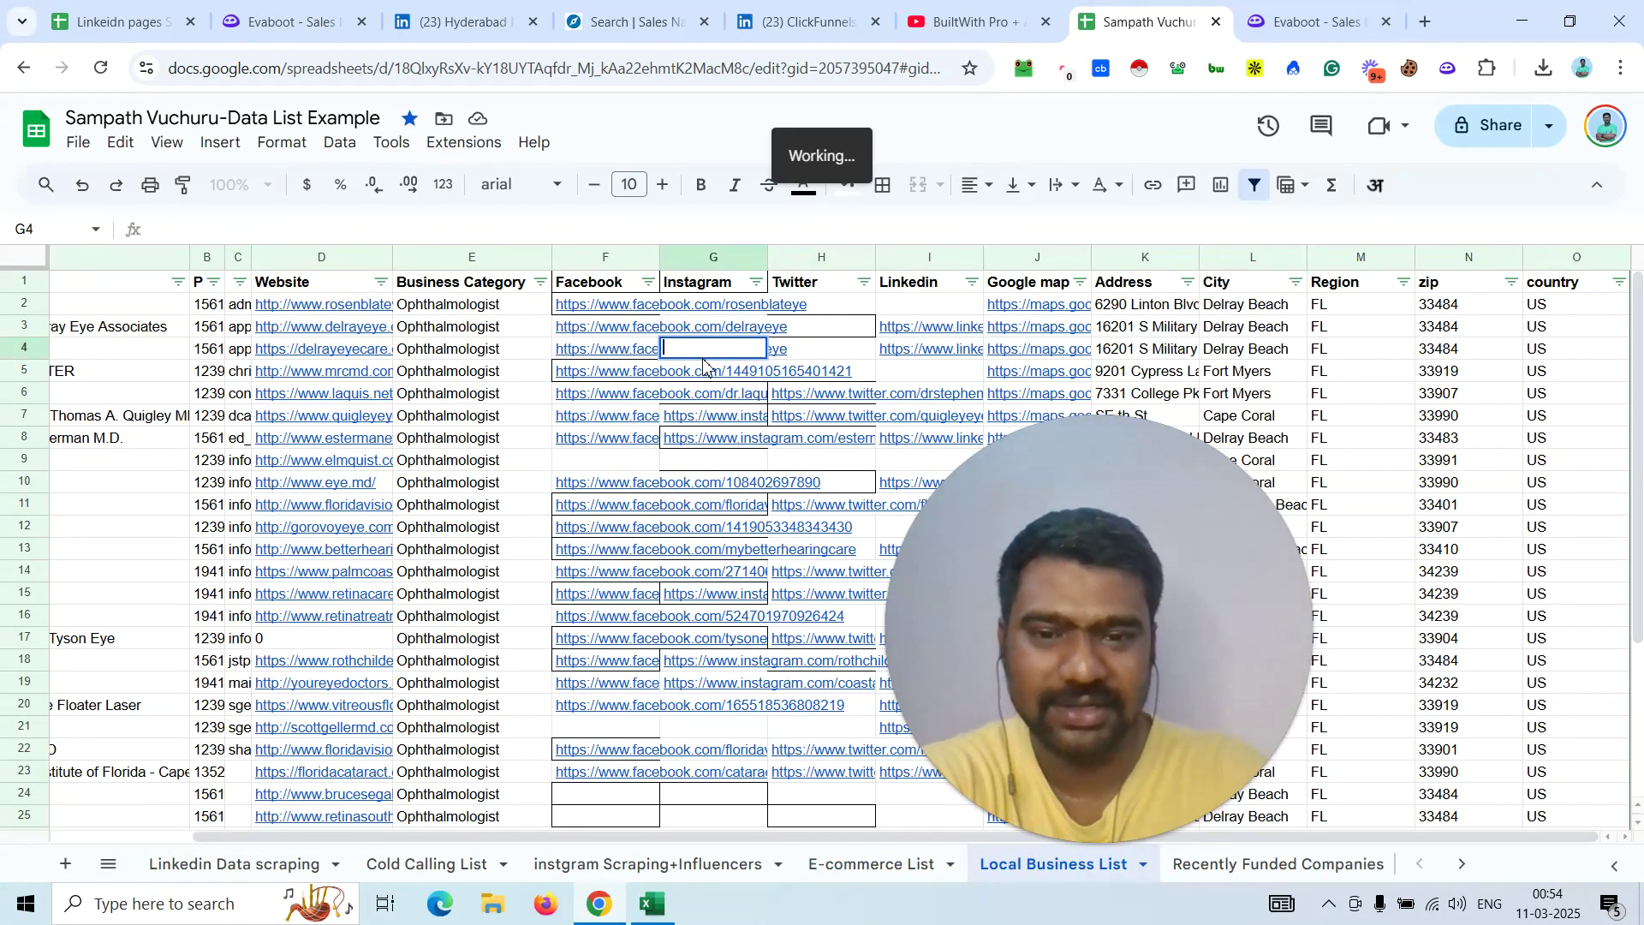
pyautogui.click(1146, 381)
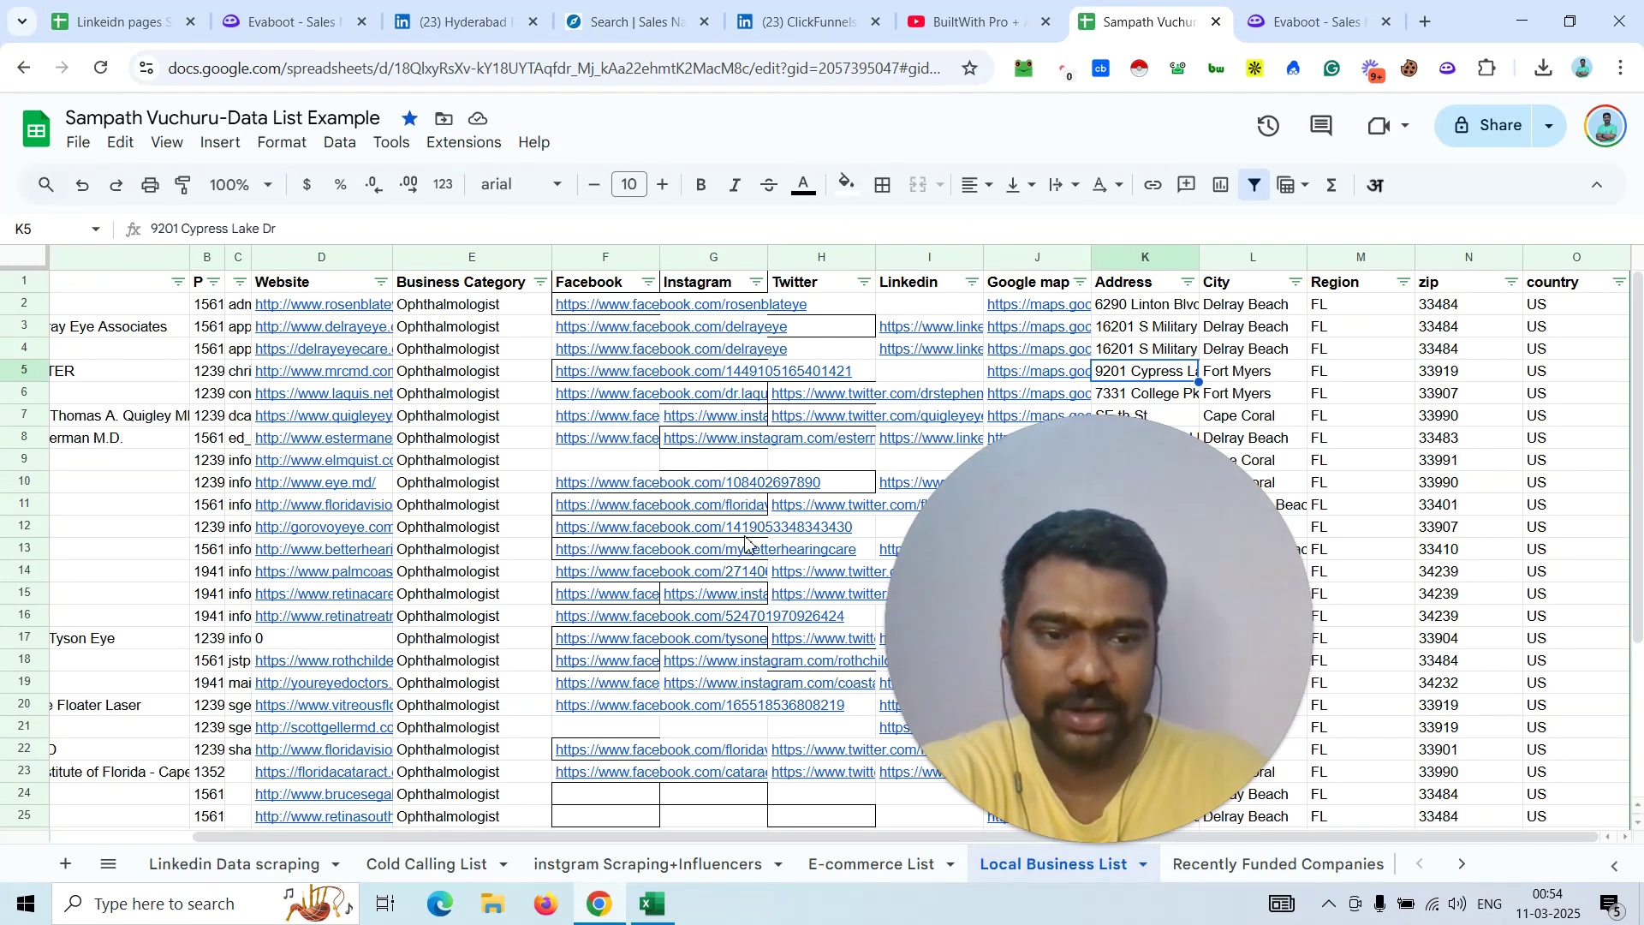
# Show the Recently Funded Companies sheet, look through the list of remaining sheets, and select the headquarters location in cell H3
pyautogui.click(108, 863)
pyautogui.click(202, 753)
pyautogui.click(108, 863)
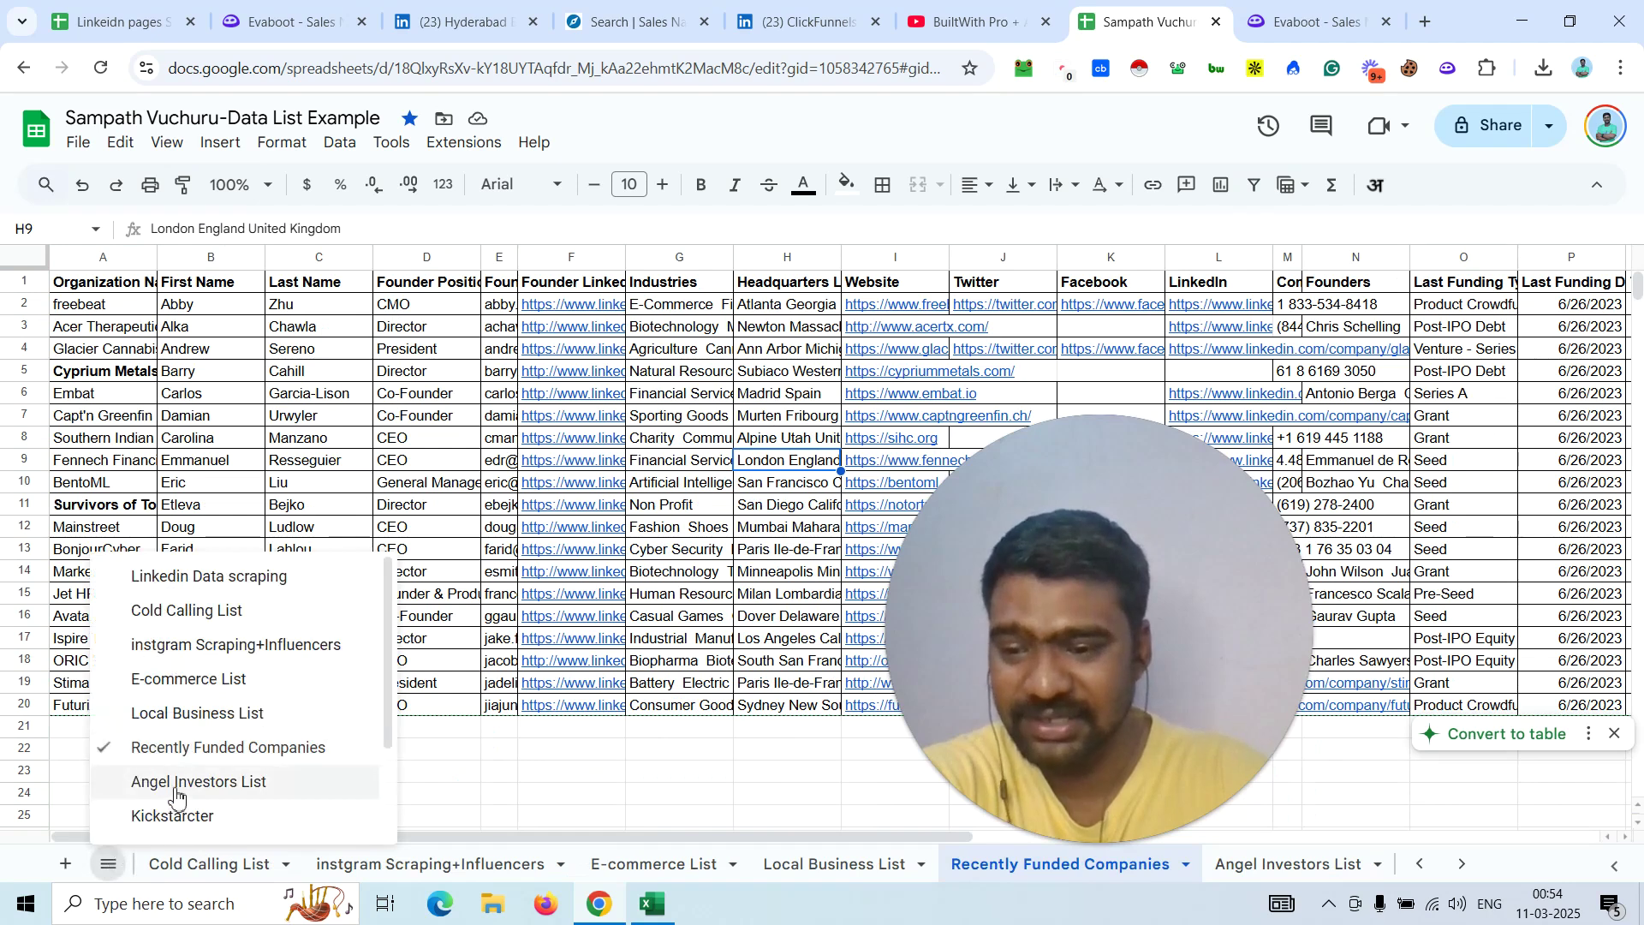
pyautogui.scroll(-3, 342, 753)
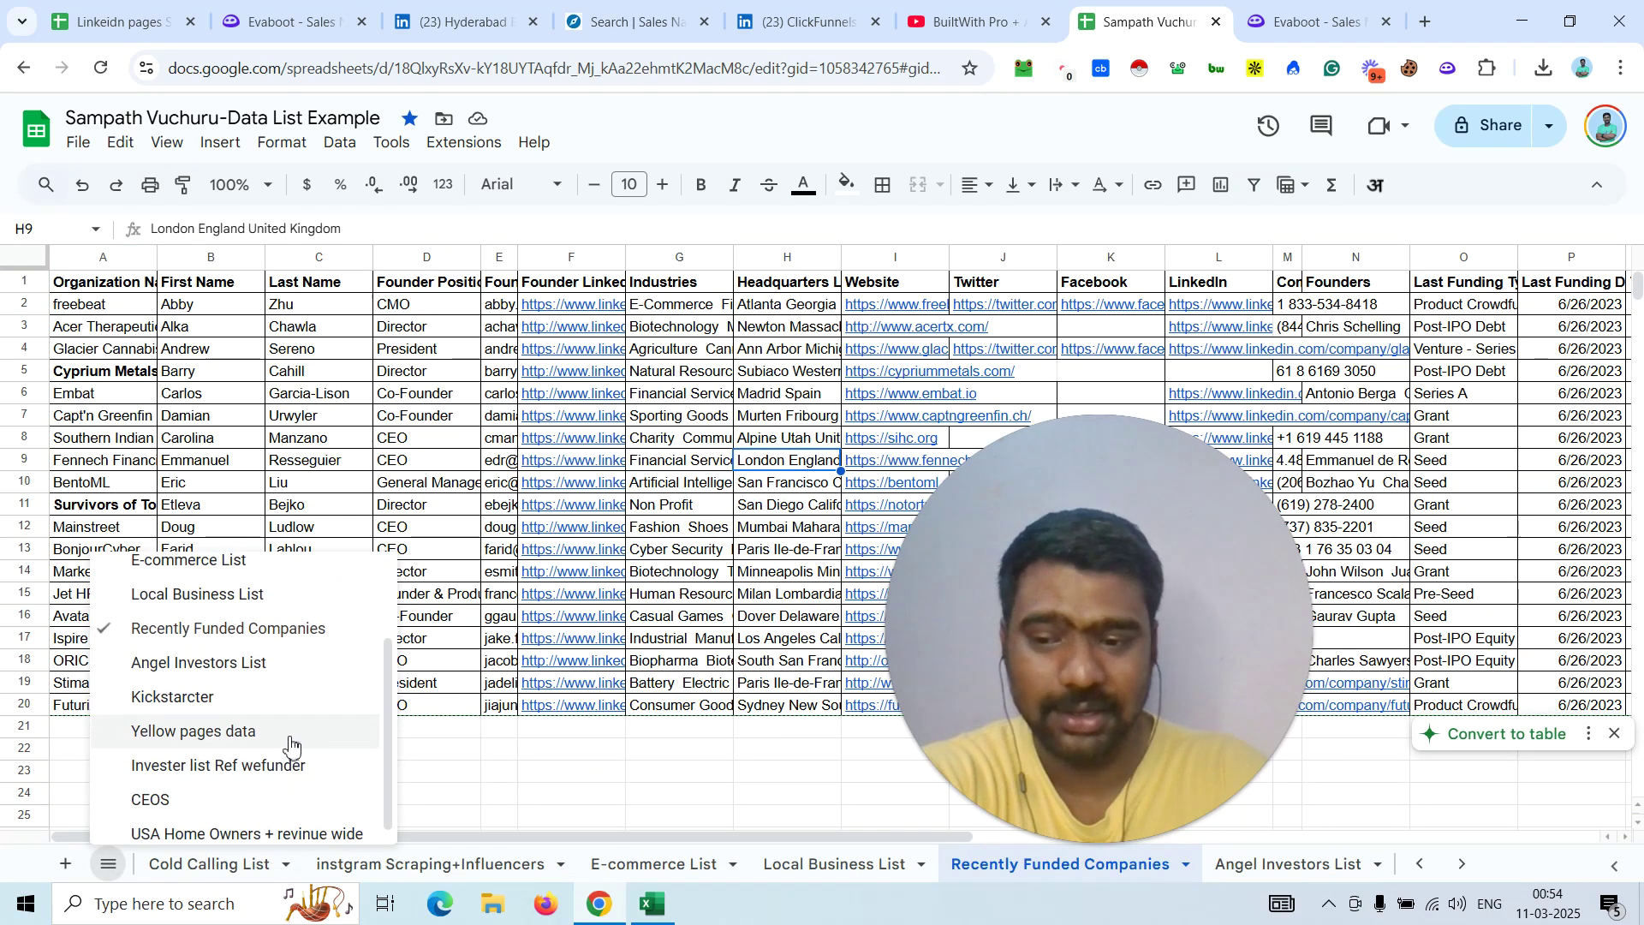
pyautogui.click(798, 330)
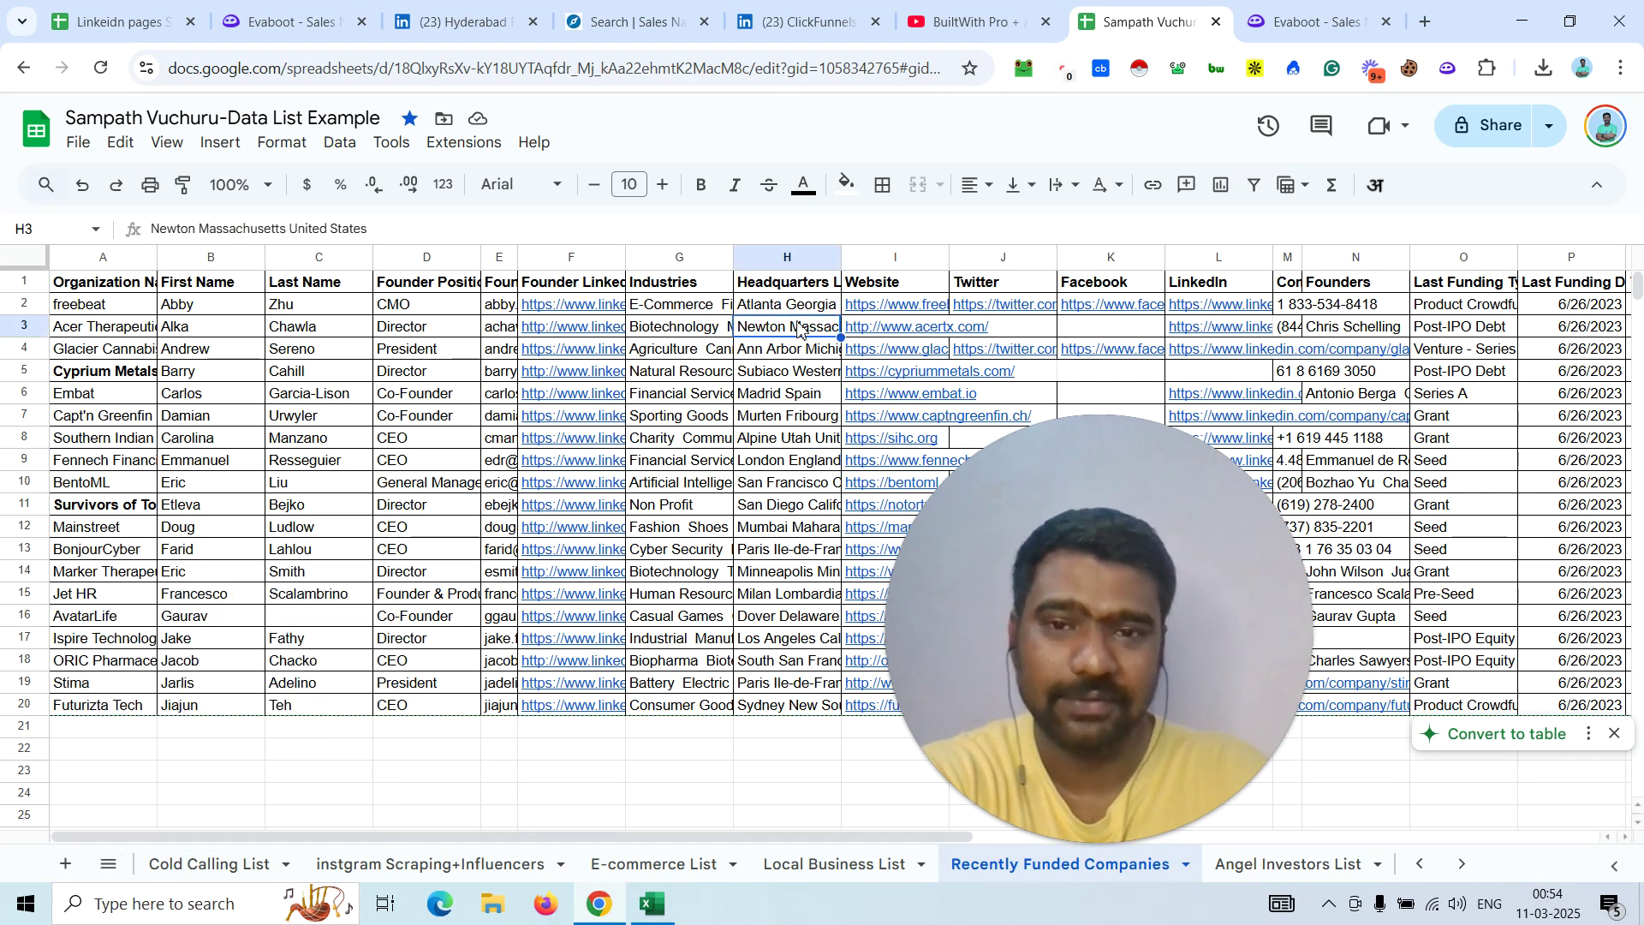
# Switch to the BuiltWith Pro + Apollo io YouTube page, highlight the WhatsApp and Facebook contact details in the description, and clear the highlight
pyautogui.click(985, 9)
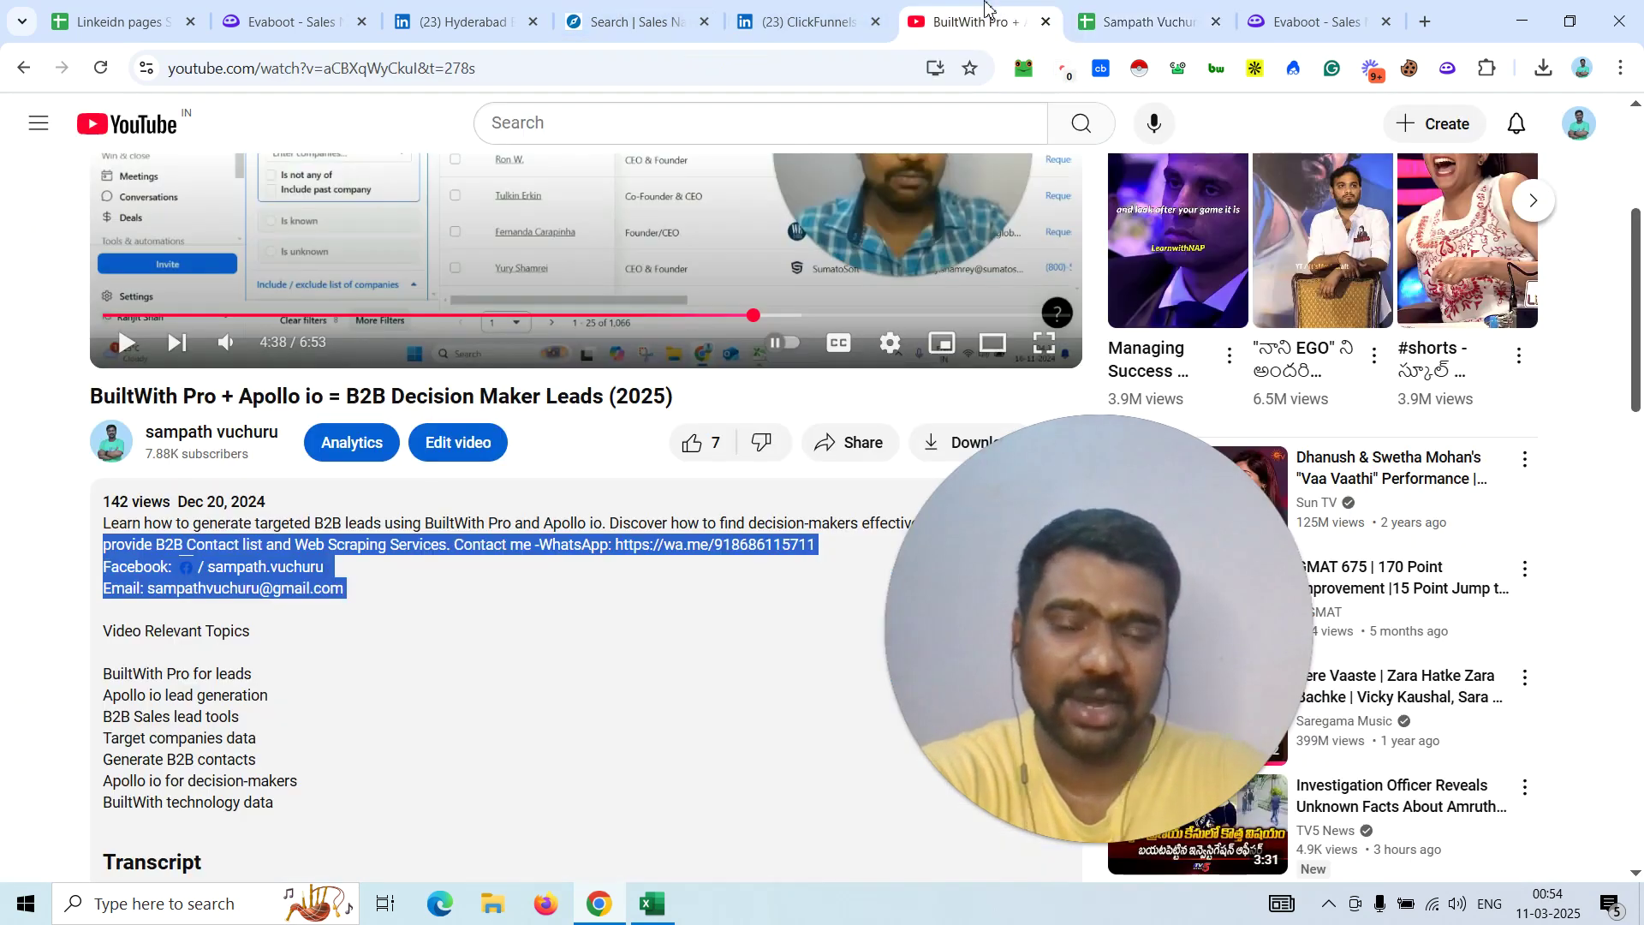
pyautogui.moveTo(726, 574); pyautogui.dragTo(612, 541)
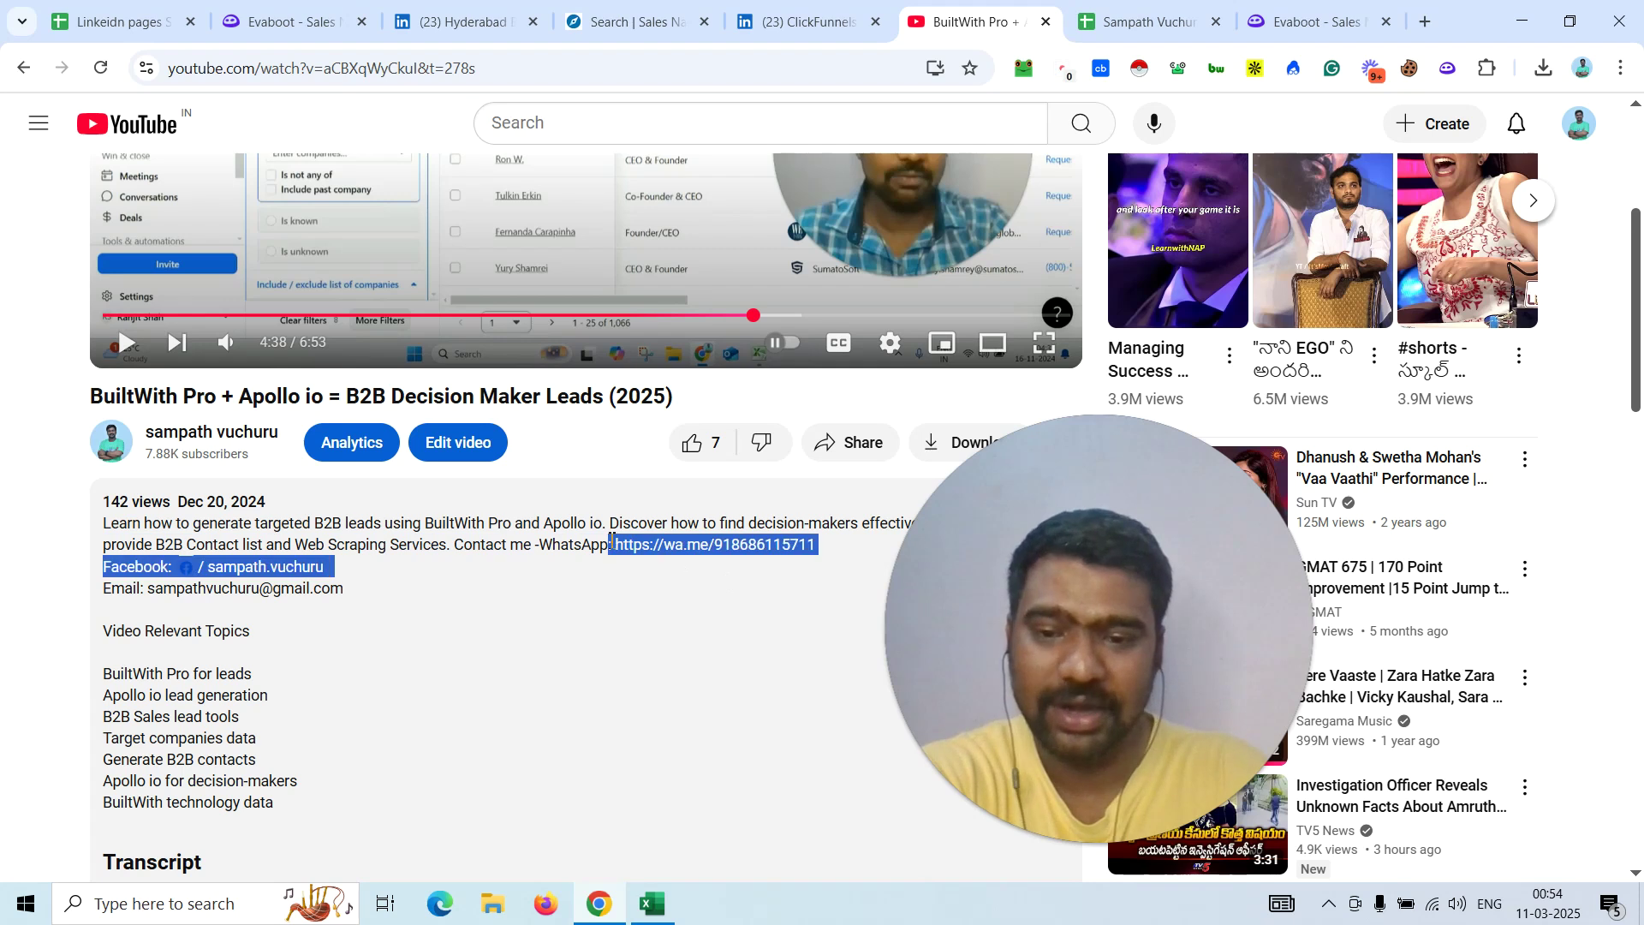
pyautogui.click(212, 539)
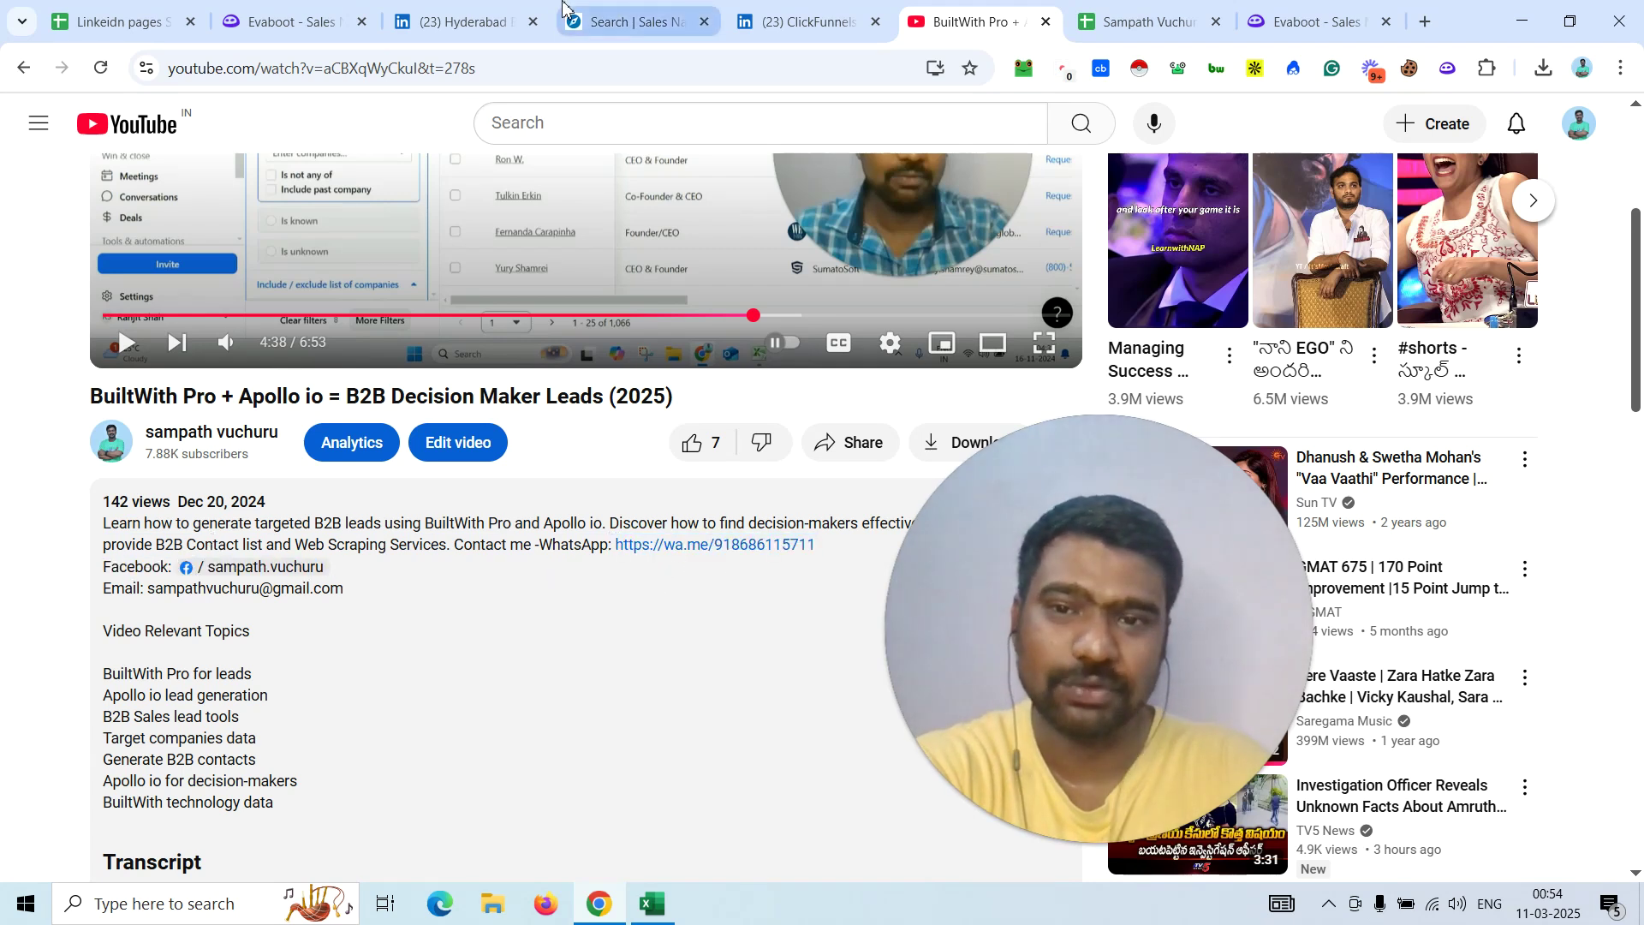